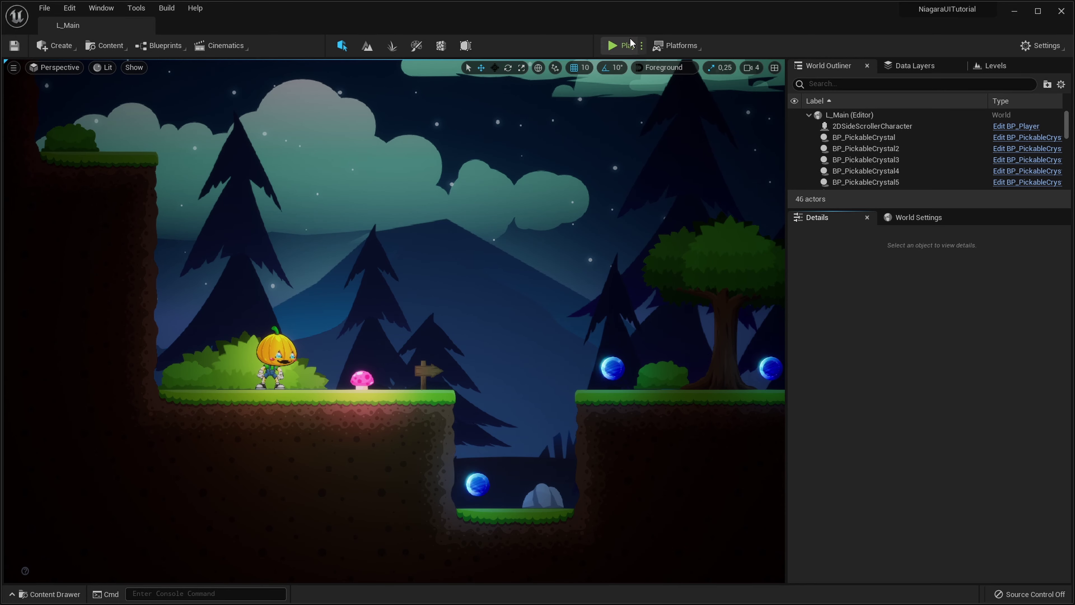
# Play-test L_Main and start the game from its start menu
pyautogui.click(619, 46)
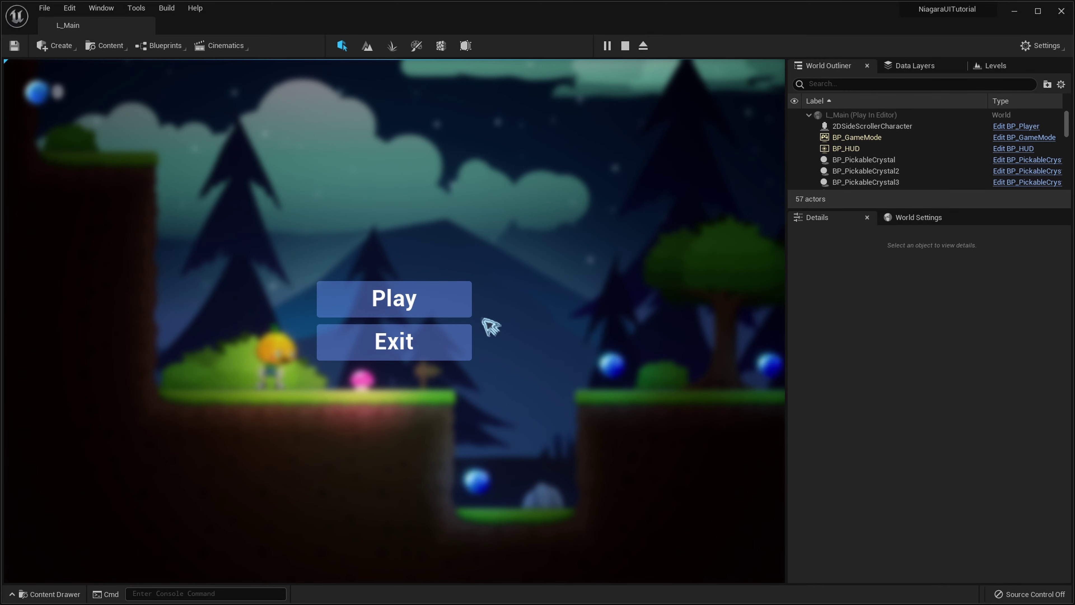
pyautogui.click(453, 308)
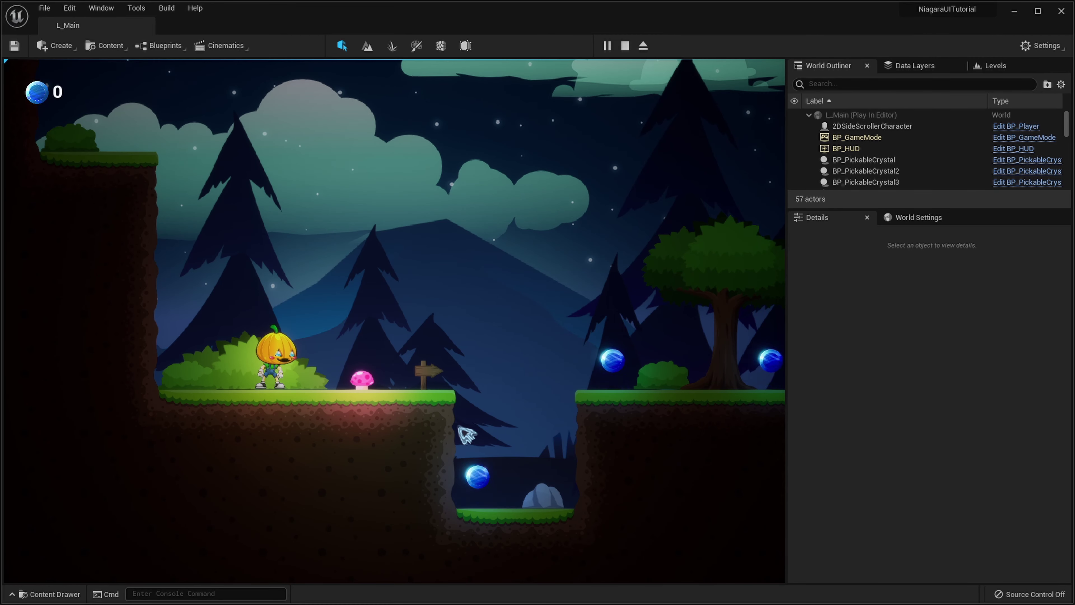
# Stop the play session and browse to the Particles folder in the Content Drawer
pyautogui.press('Escape')
pyautogui.hotkey('ctrl', 'space')
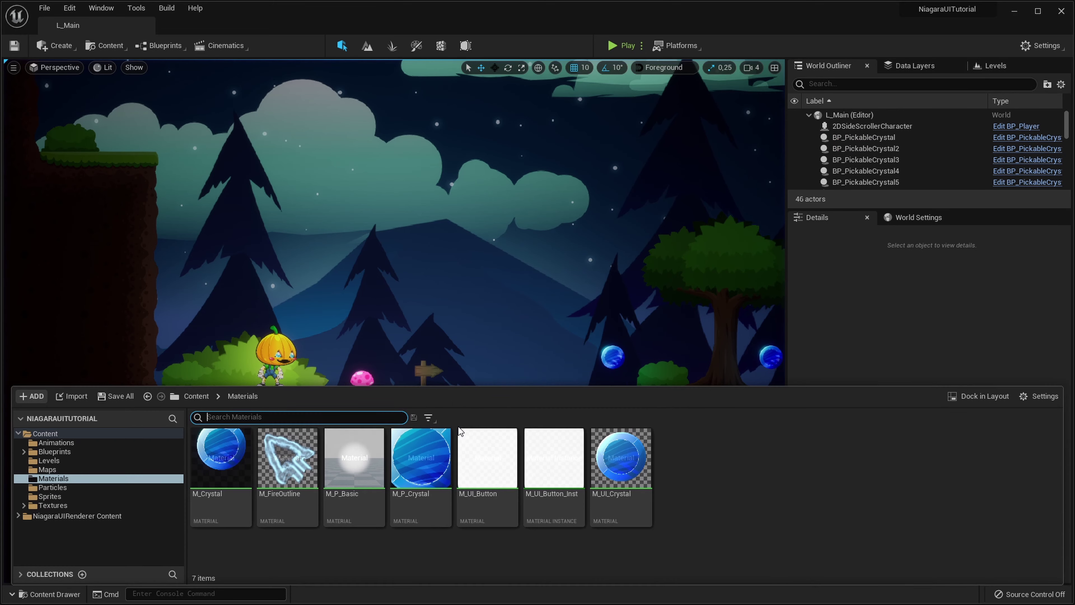
pyautogui.click(70, 490)
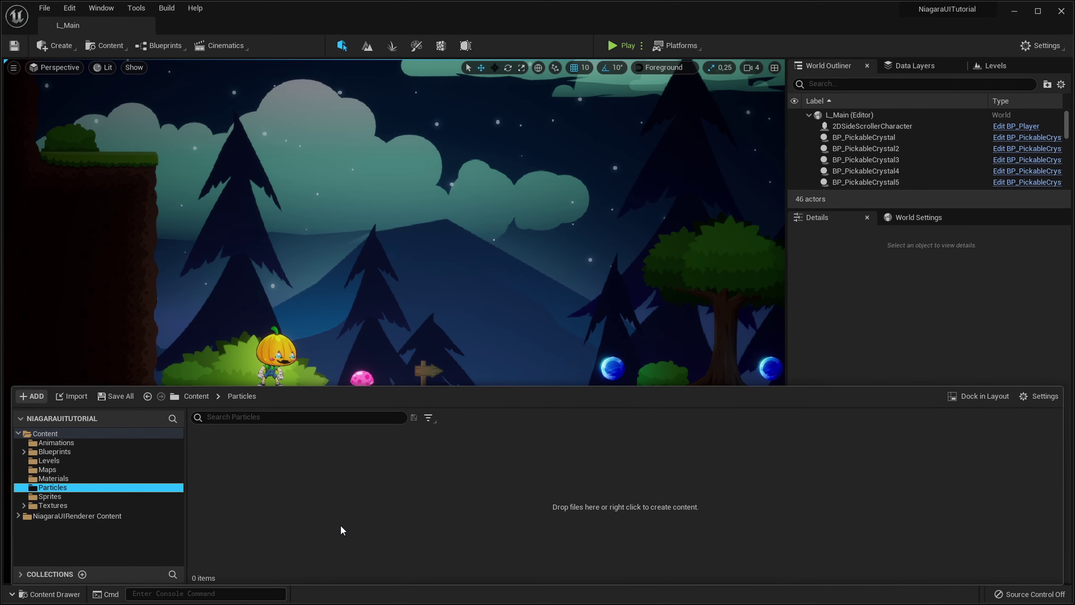
# Create a Niagara System from the Simple Sprite Burst emitter named NS_ButtonPress
pyautogui.rightClick(348, 495)
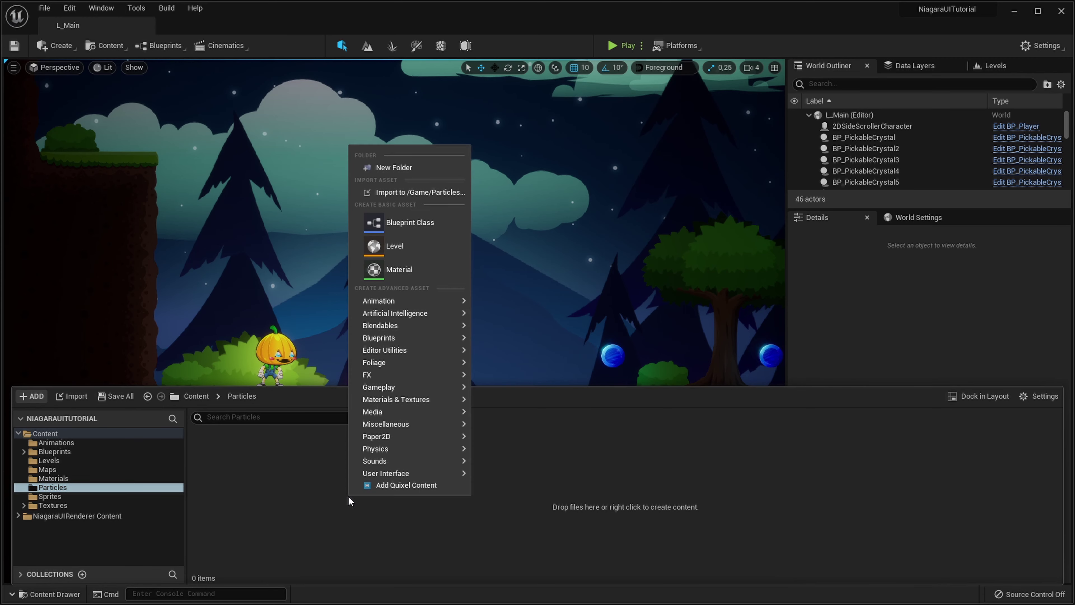
pyautogui.moveTo(419, 378)
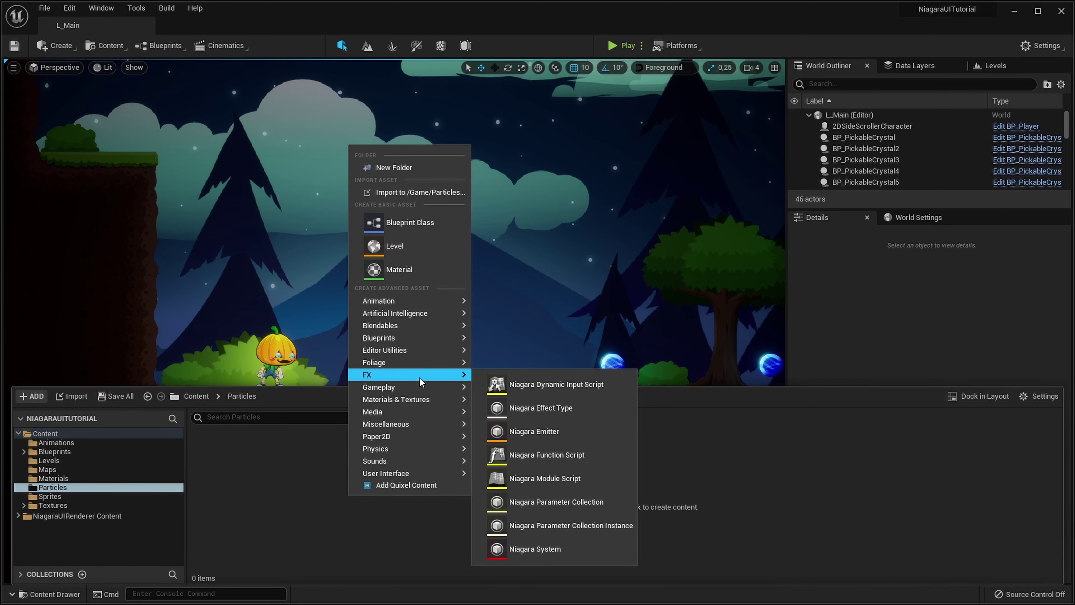
pyautogui.click(557, 554)
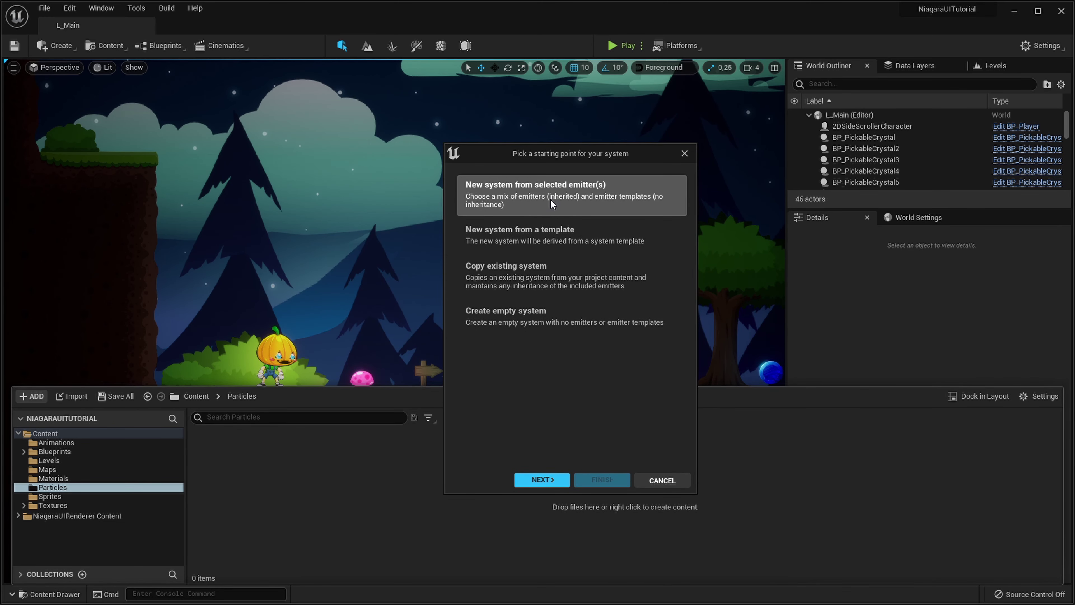
pyautogui.click(542, 480)
pyautogui.scroll(-5, 572, 424)
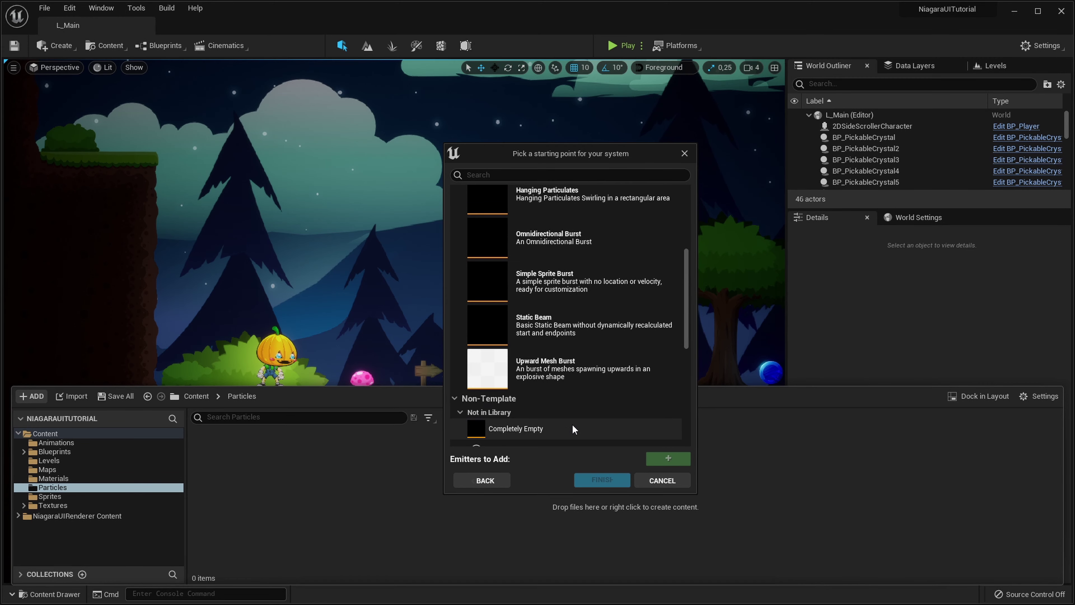
pyautogui.scroll(1, 571, 426)
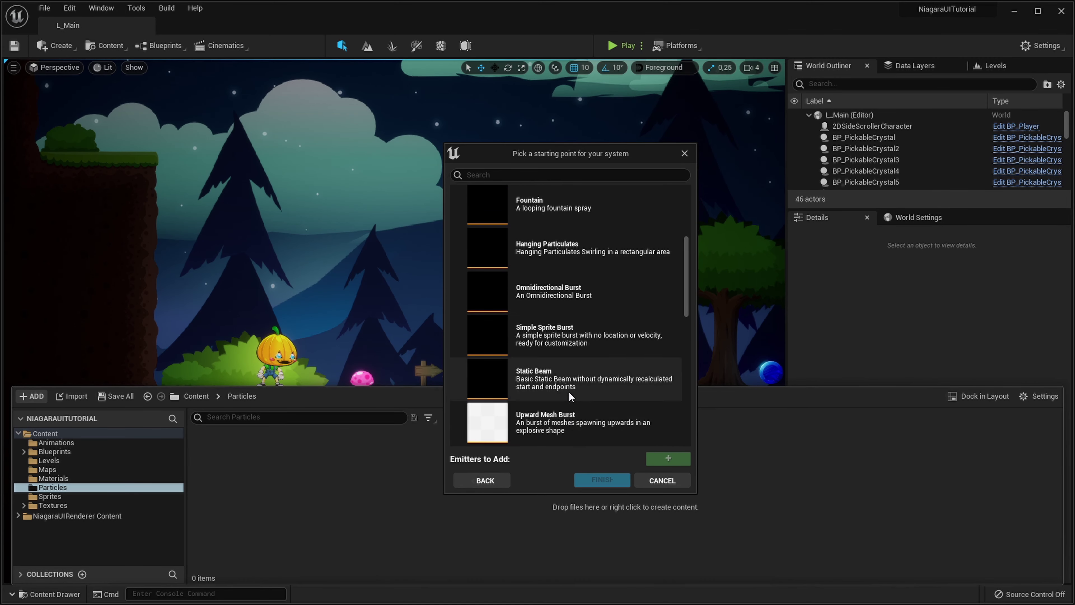
pyautogui.click(565, 347)
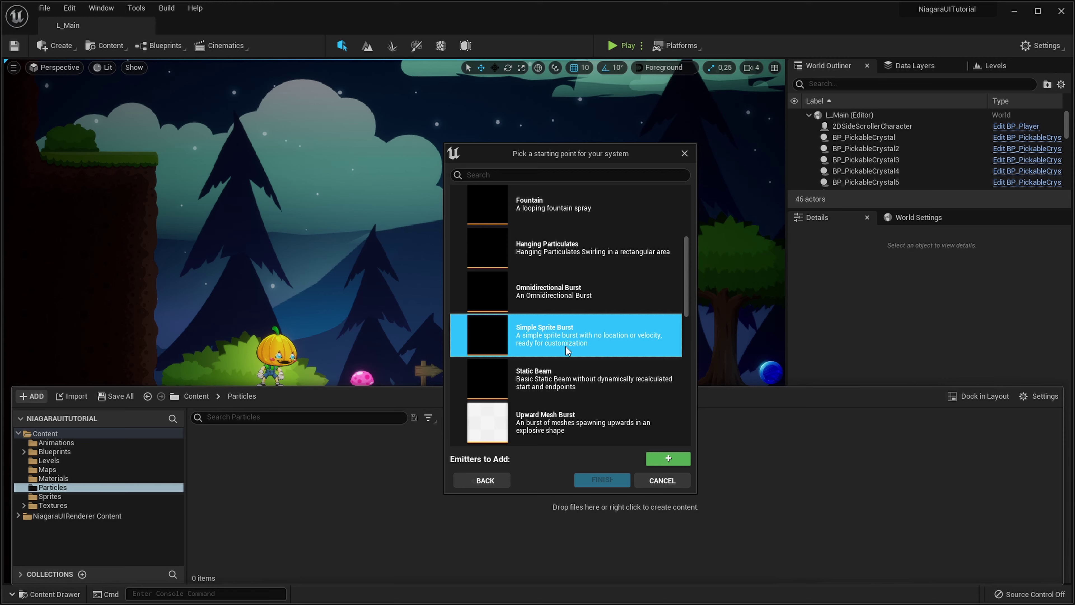
pyautogui.click(683, 462)
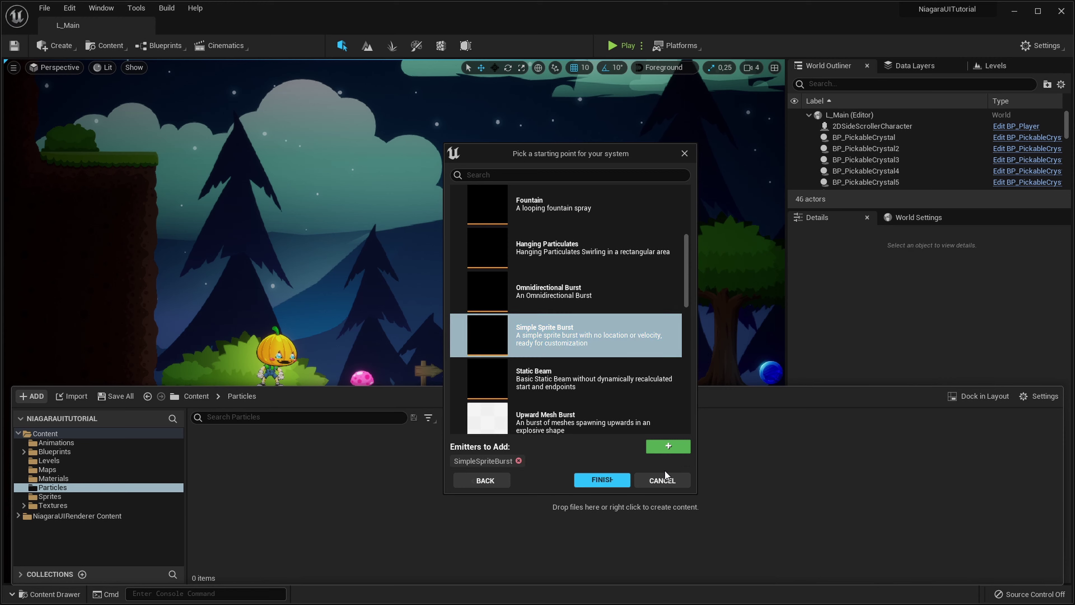
pyautogui.click(608, 478)
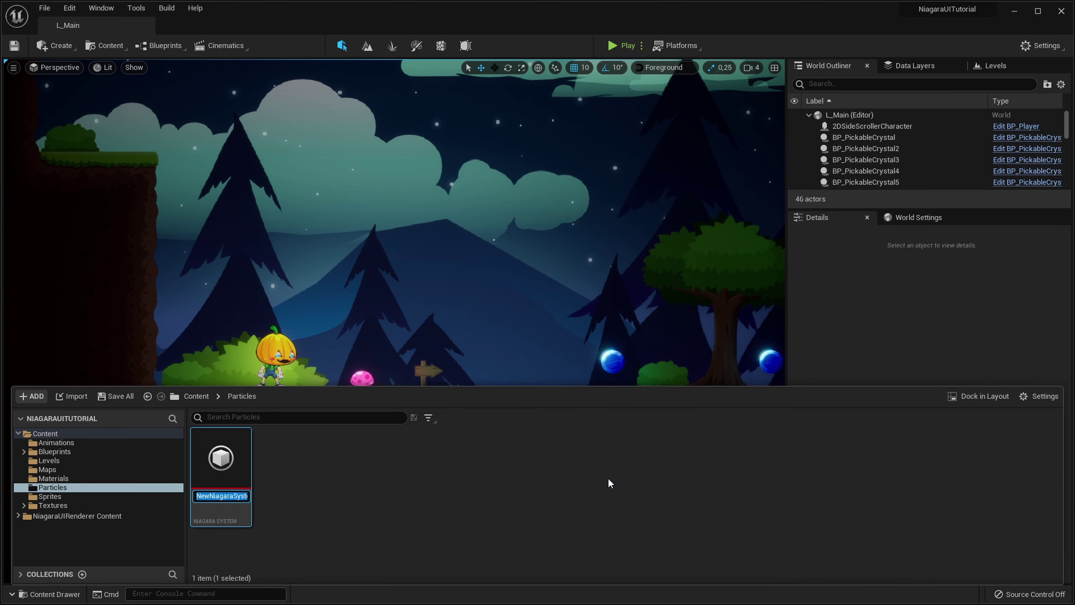
pyautogui.write('NS_ButtonPress')
pyautogui.press('Return')
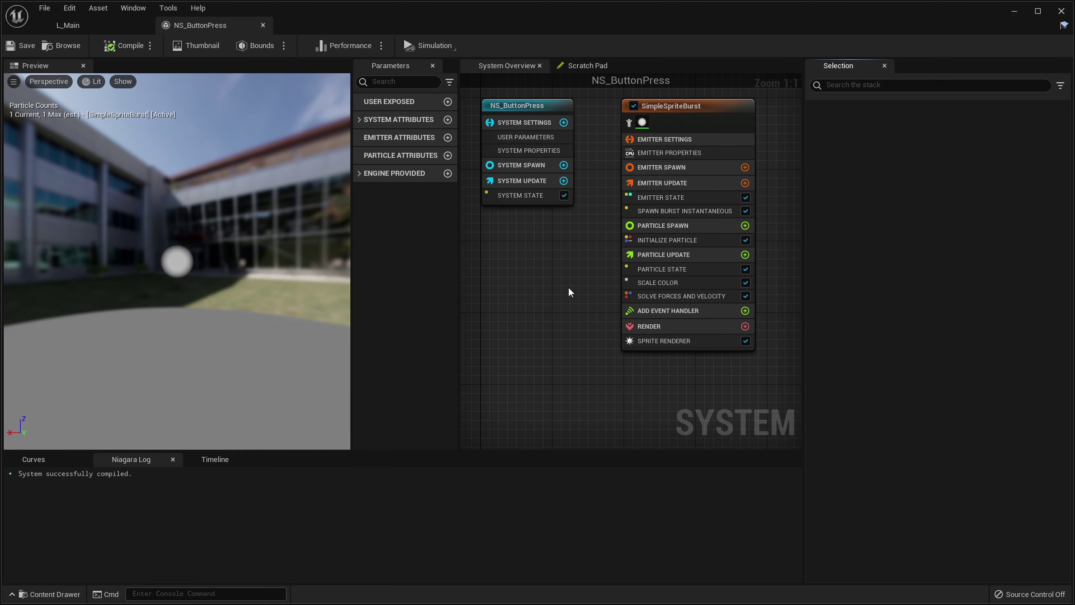
# Add a Box Location module to the Particle Spawn stage
pyautogui.moveTo(567, 292); pyautogui.dragTo(576, 299, button='right')
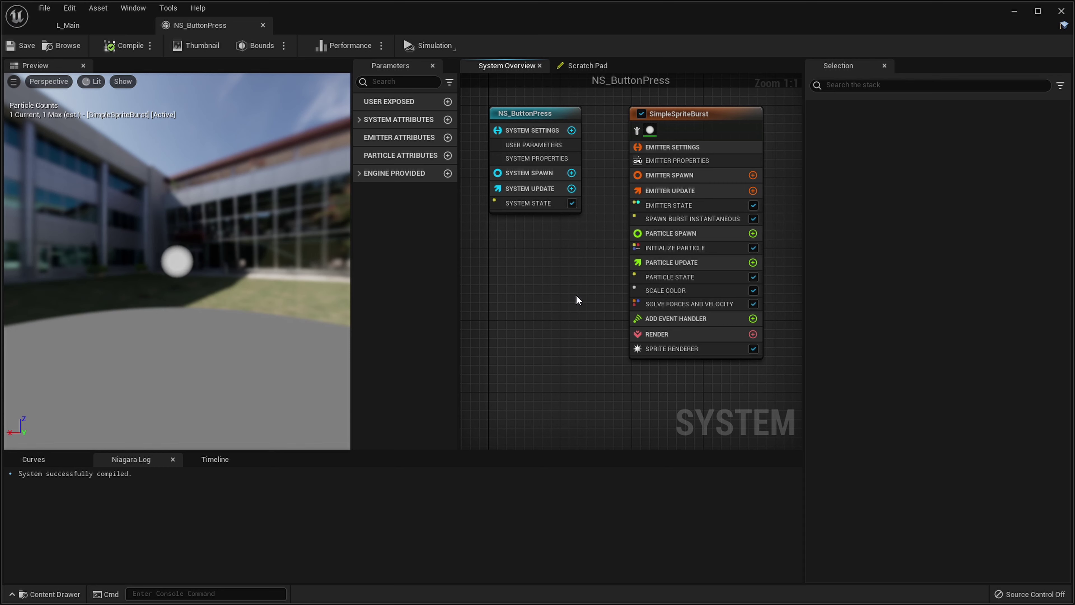
pyautogui.click(753, 234)
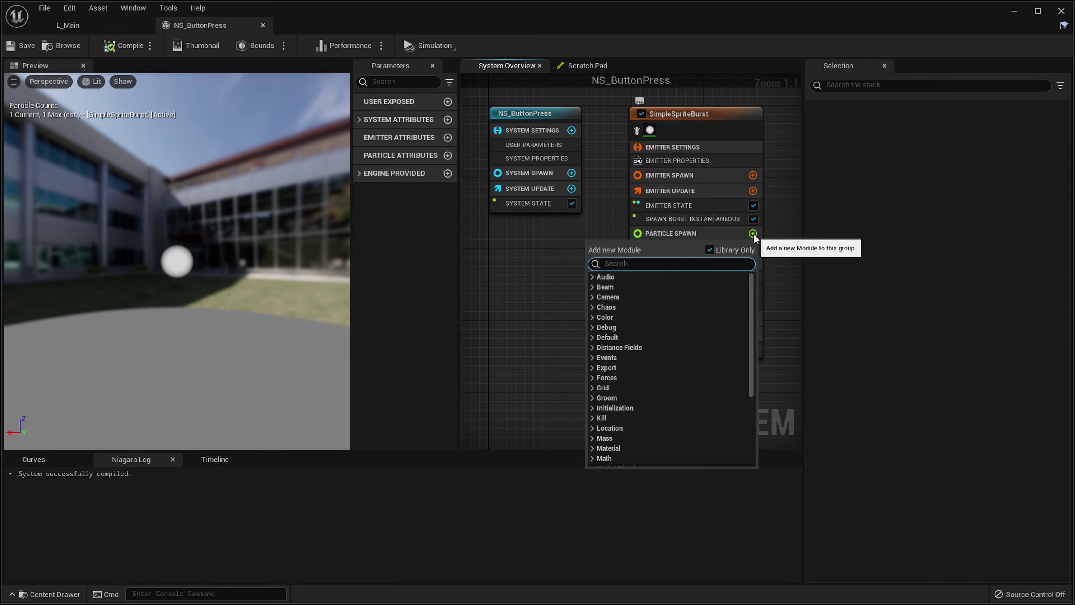
pyautogui.write('Box')
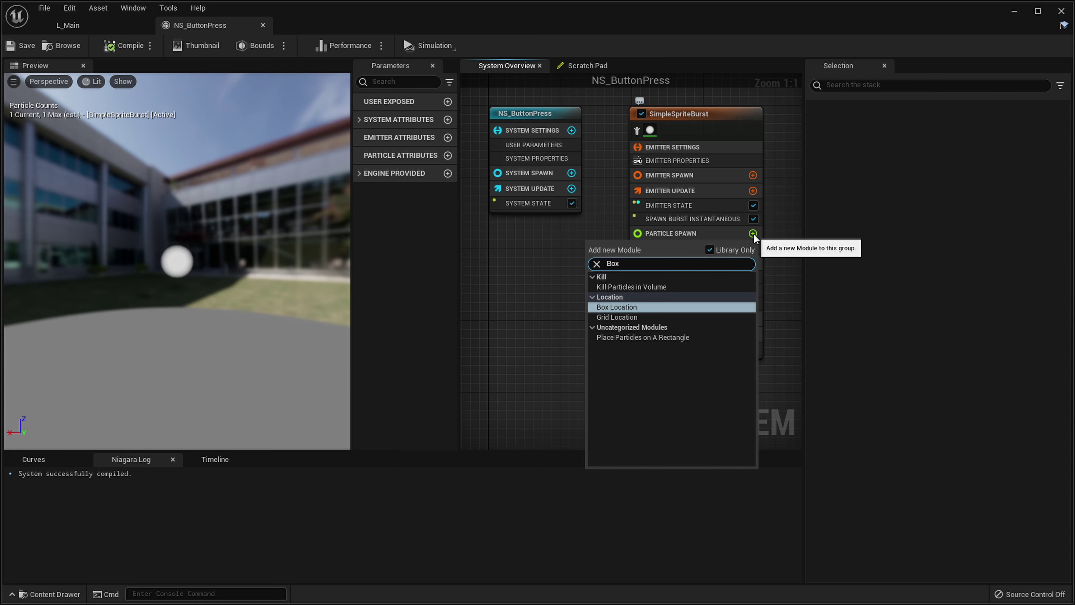
pyautogui.press('Return')
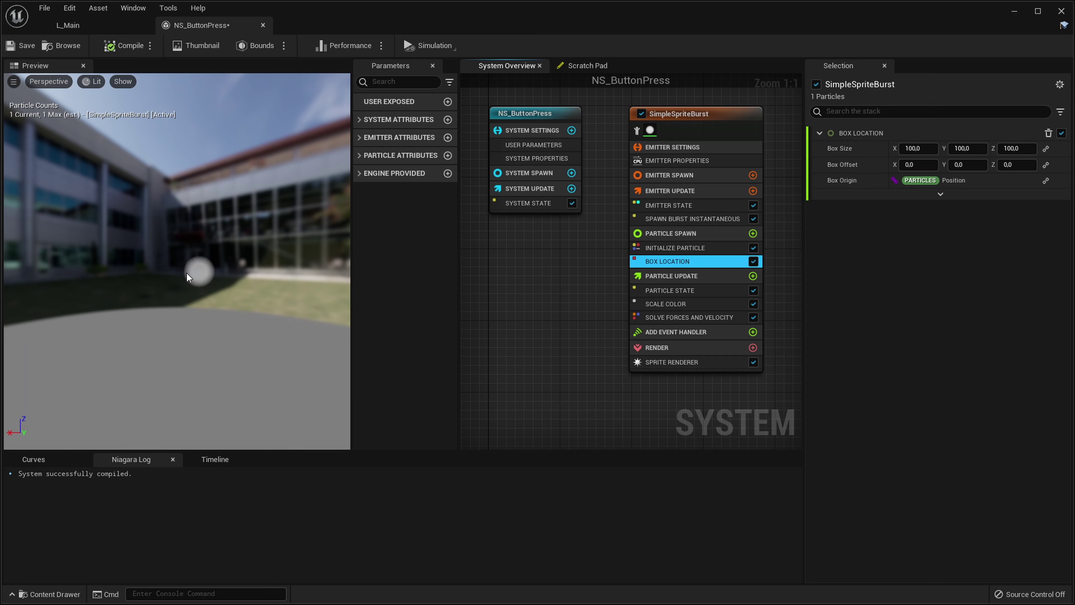
# Set the Spawn Burst Instantaneous Spawn Count to 100
pyautogui.click(694, 219)
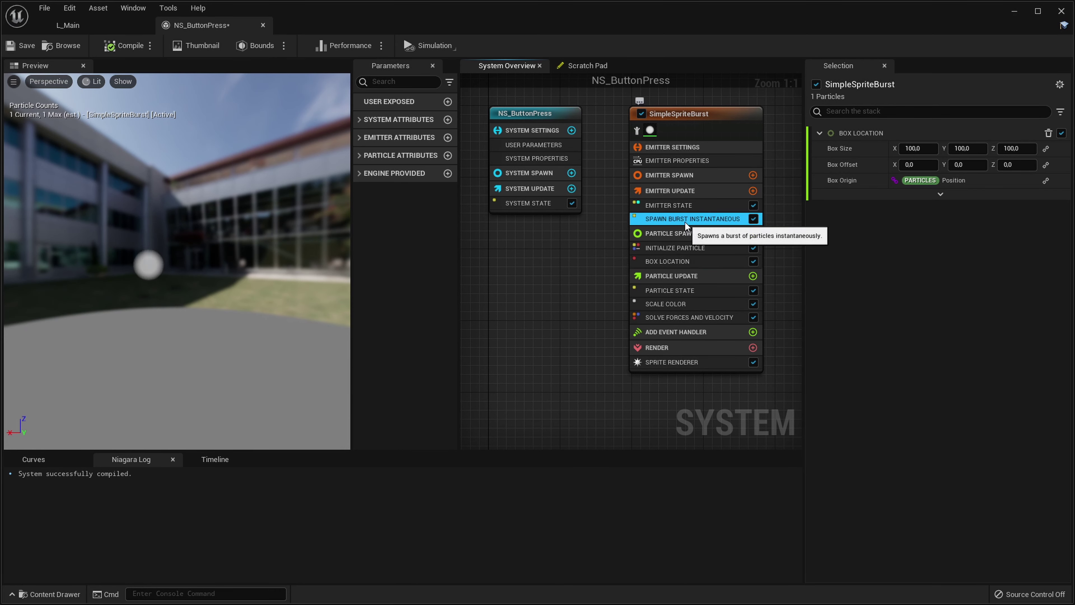
pyautogui.click(918, 149)
pyautogui.write('100')
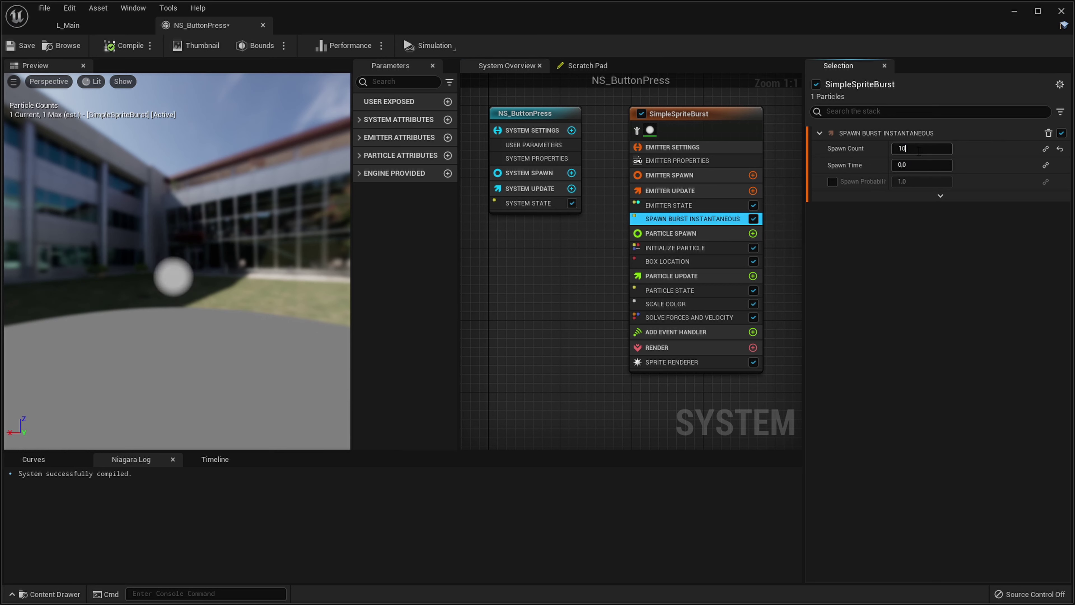
pyautogui.press('Return')
pyautogui.moveTo(178, 191); pyautogui.dragTo(177, 254)
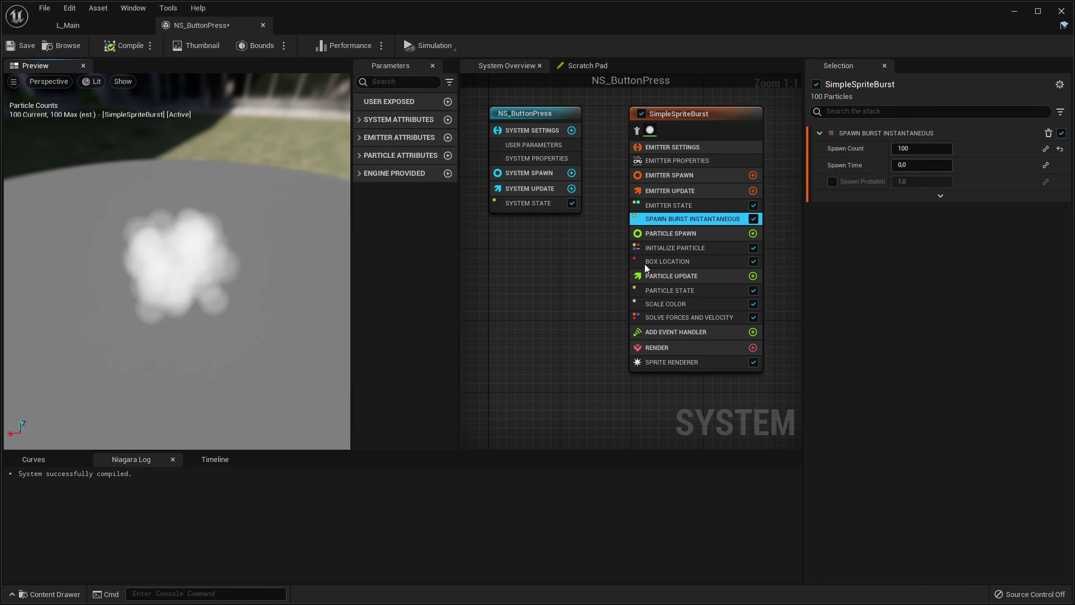
pyautogui.click(668, 261)
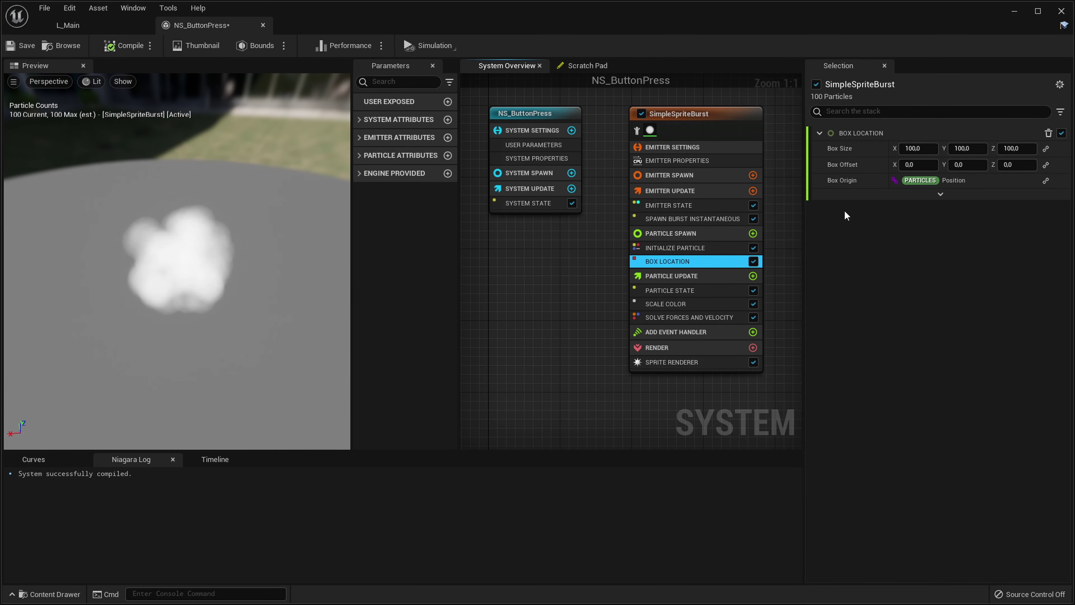
# Open WB_Button from the Blueprints folder to check its 320×75 SizeBox dimensions
pyautogui.click(95, 32)
pyautogui.scroll(-1, 423, 449)
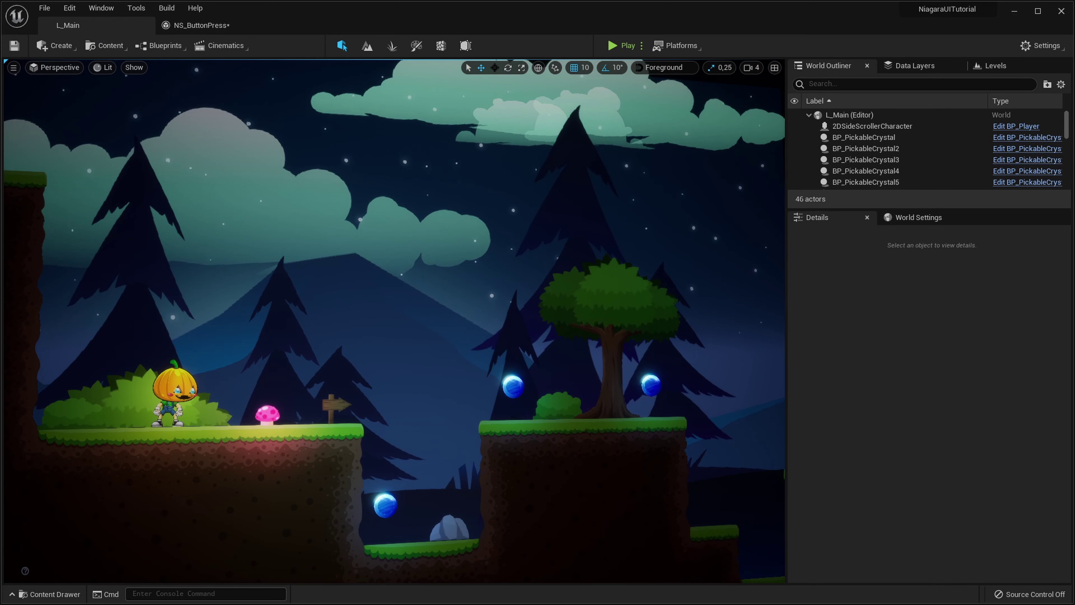
pyautogui.moveTo(422, 450); pyautogui.dragTo(458, 390, button='middle')
pyautogui.hotkey('ctrl', 'space')
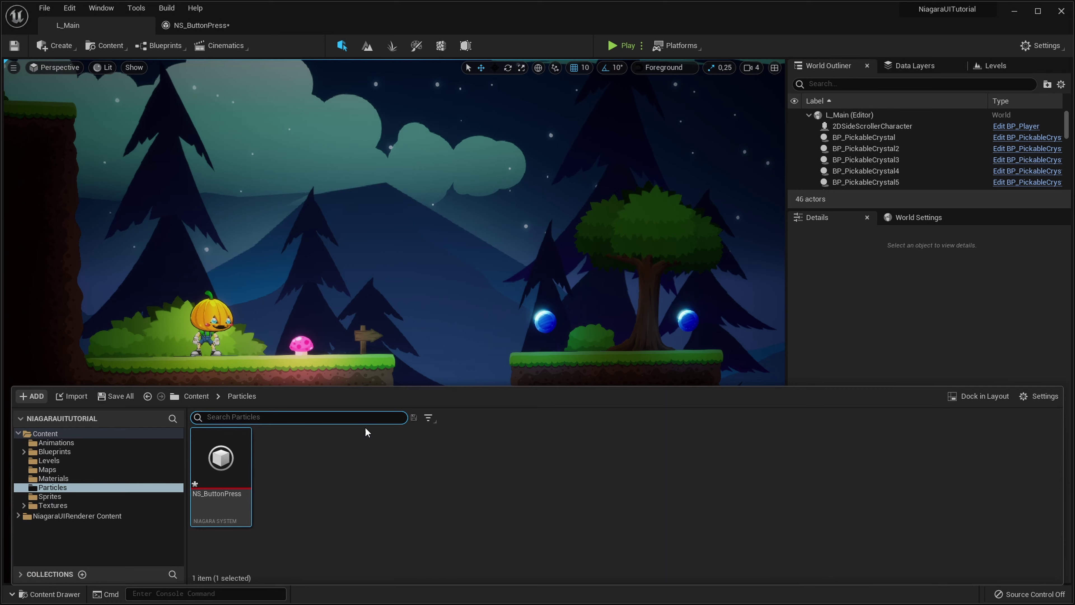
pyautogui.click(84, 450)
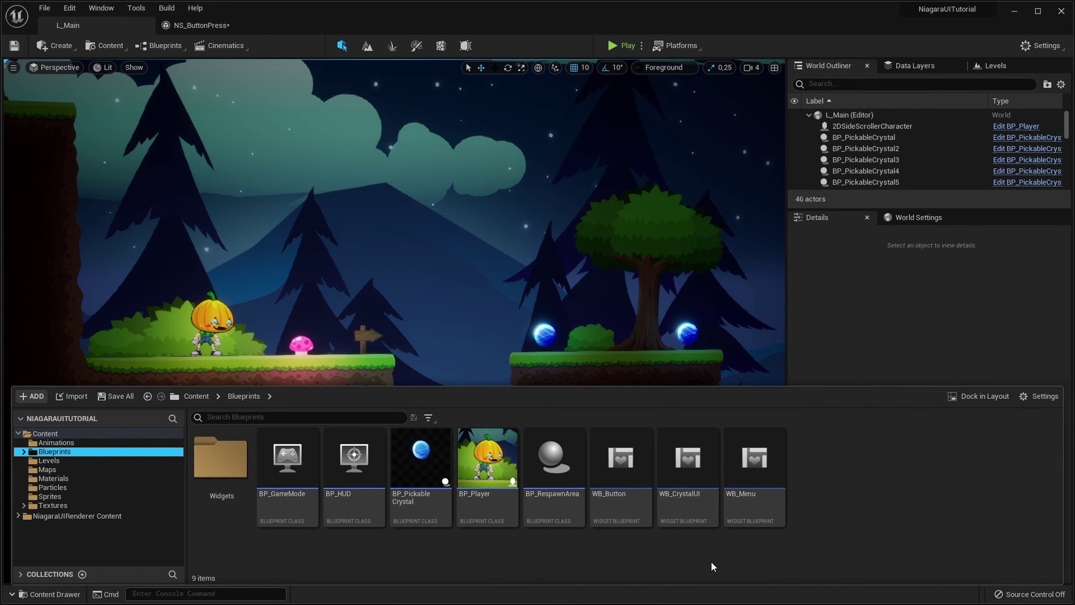
pyautogui.doubleClick(621, 496)
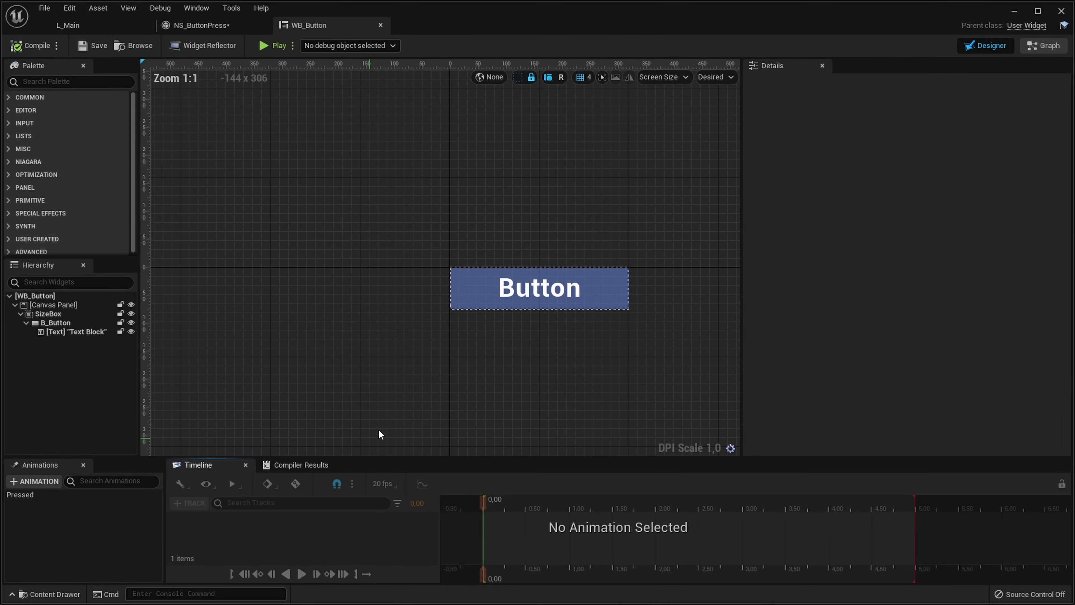
pyautogui.click(64, 313)
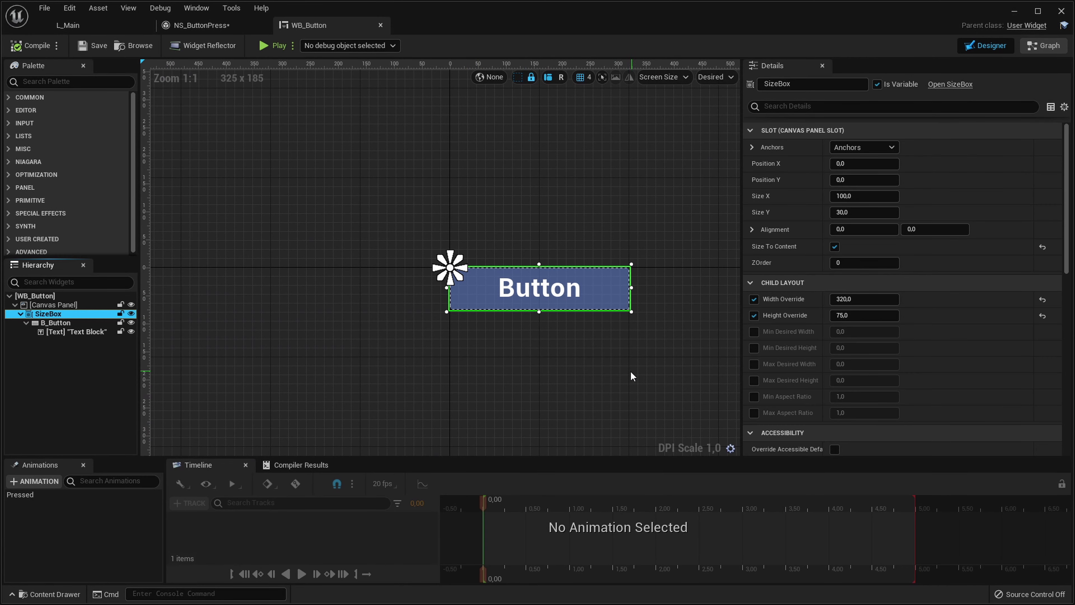
pyautogui.moveTo(579, 361); pyautogui.dragTo(536, 357, button='right')
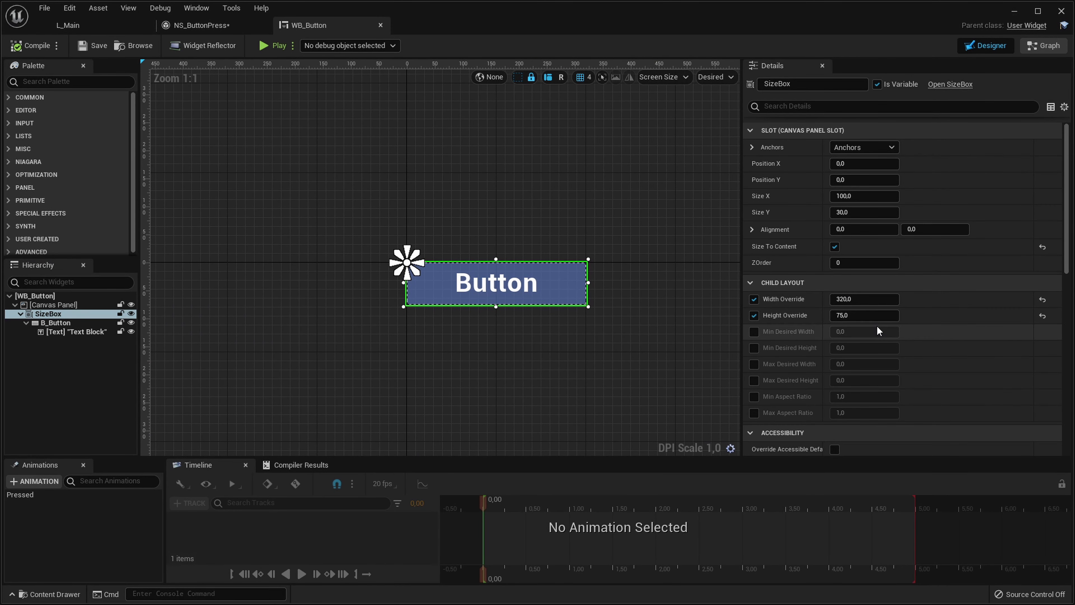
# Set the Box Location size to 320 × 0 × 75 and save NS_ButtonPress
pyautogui.click(217, 28)
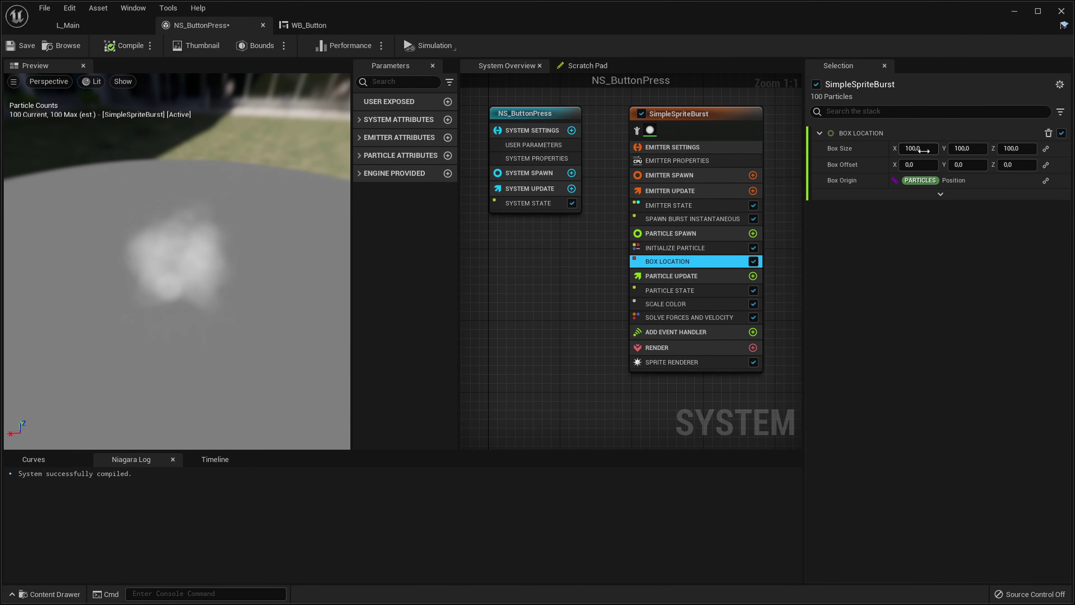
pyautogui.click(918, 148)
pyautogui.write('320')
pyautogui.press('Return')
pyautogui.click(289, 28)
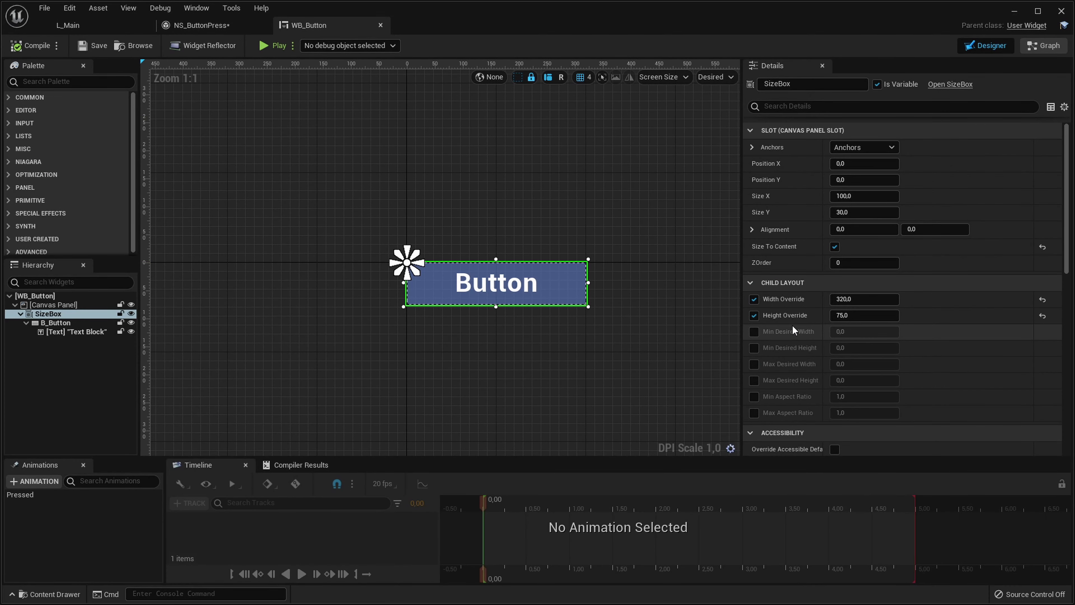
pyautogui.click(231, 28)
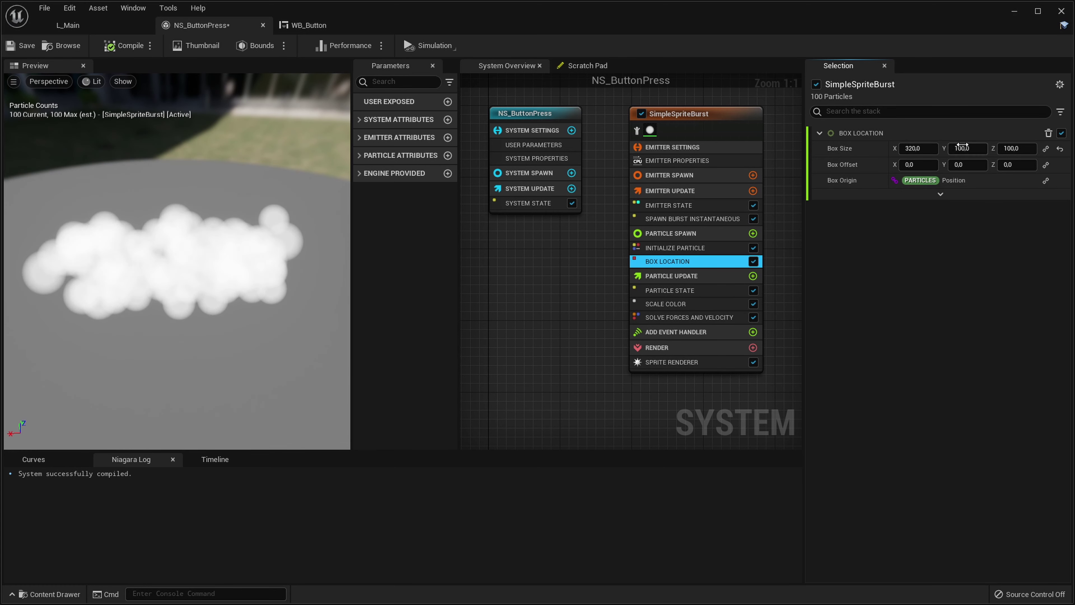
pyautogui.click(963, 148)
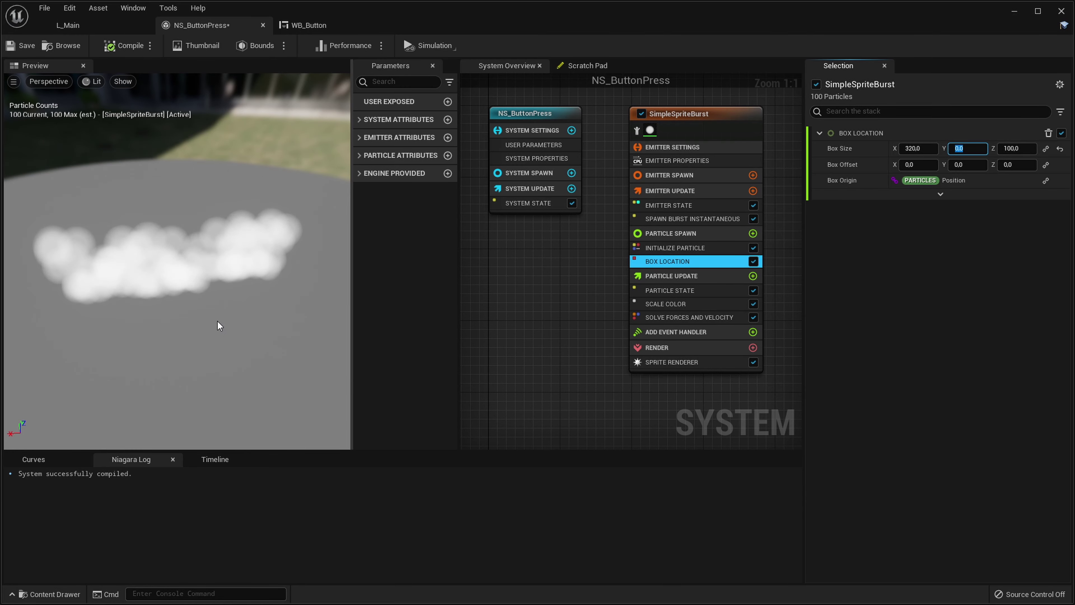
pyautogui.click(301, 25)
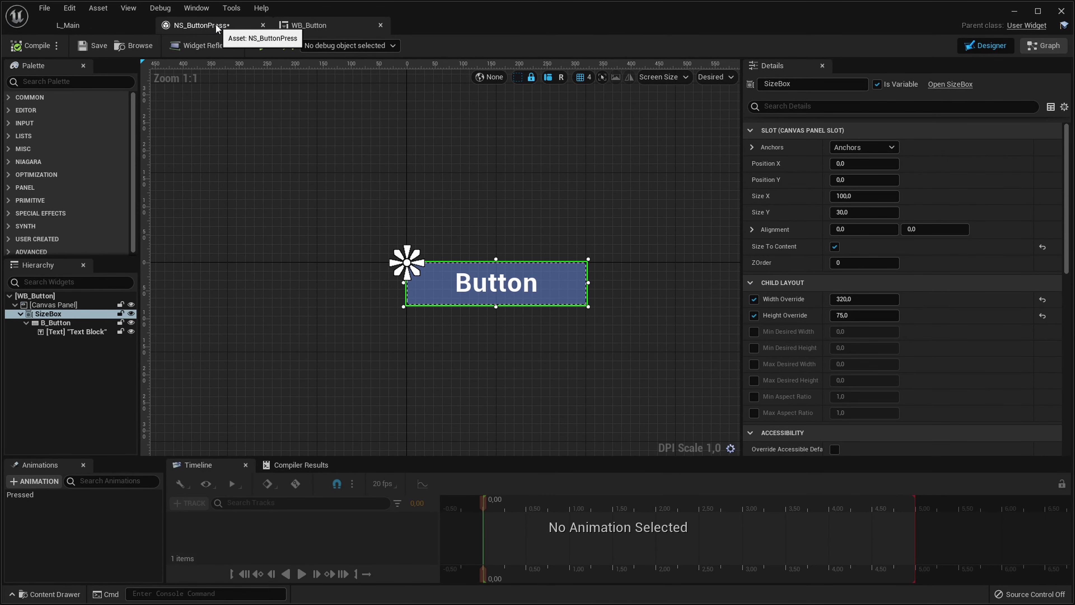
pyautogui.click(215, 25)
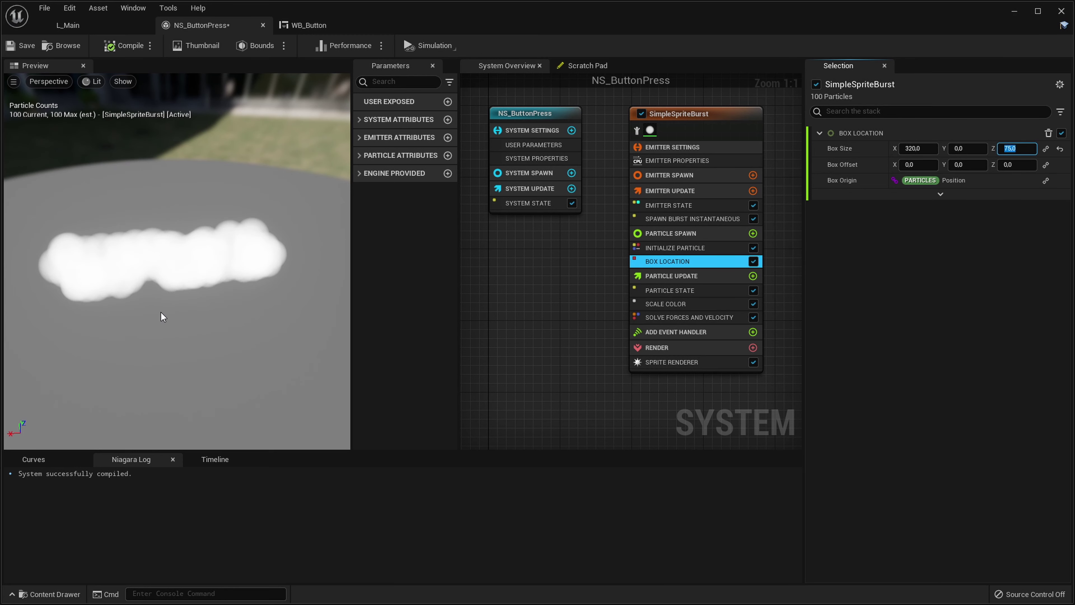
pyautogui.moveTo(160, 316); pyautogui.dragTo(199, 313)
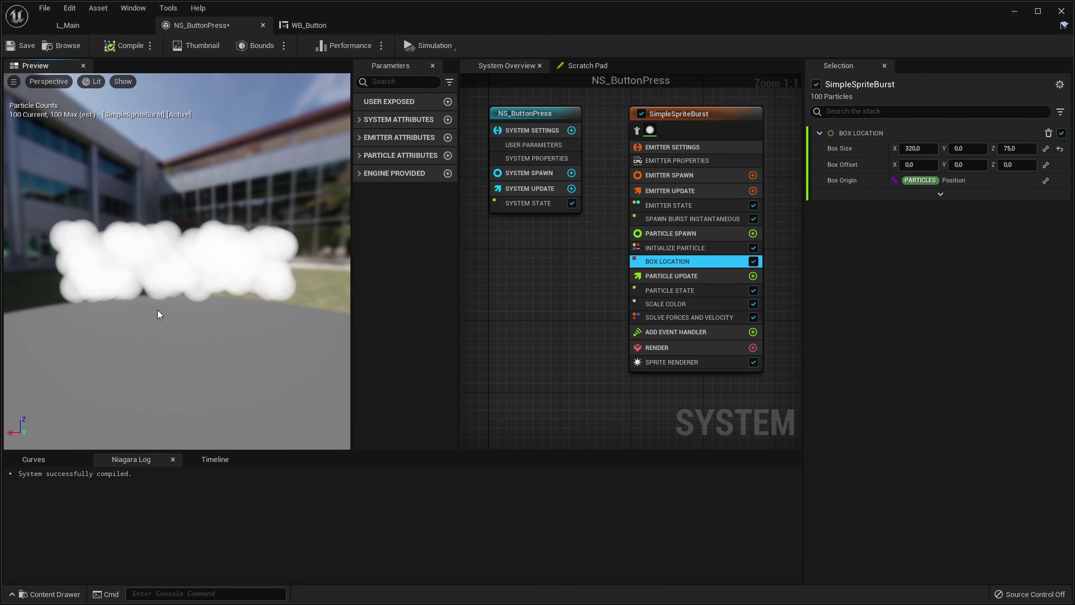
pyautogui.click(21, 47)
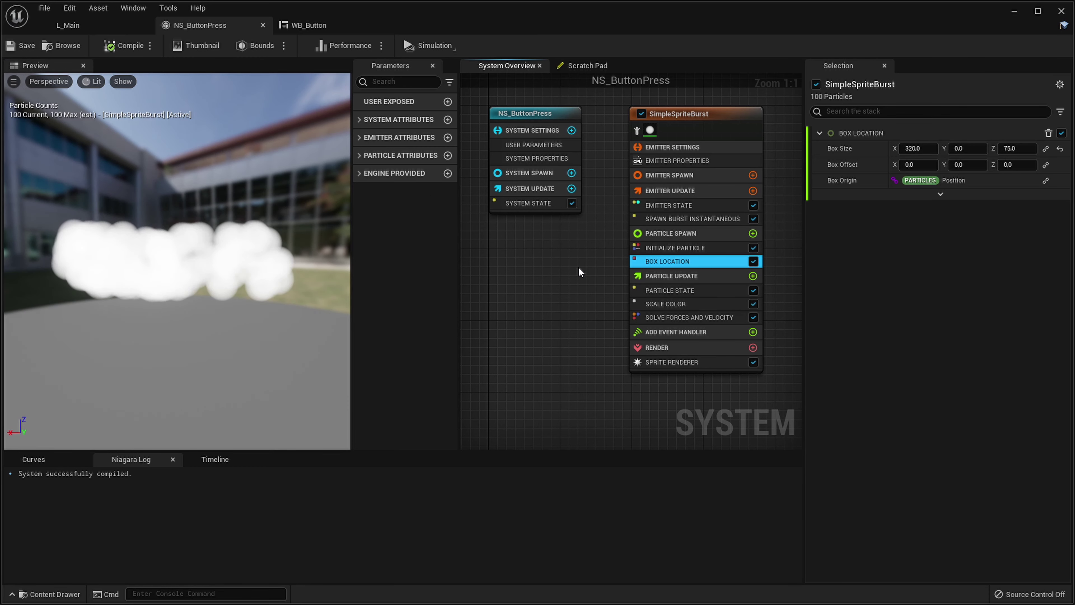
pyautogui.click(716, 249)
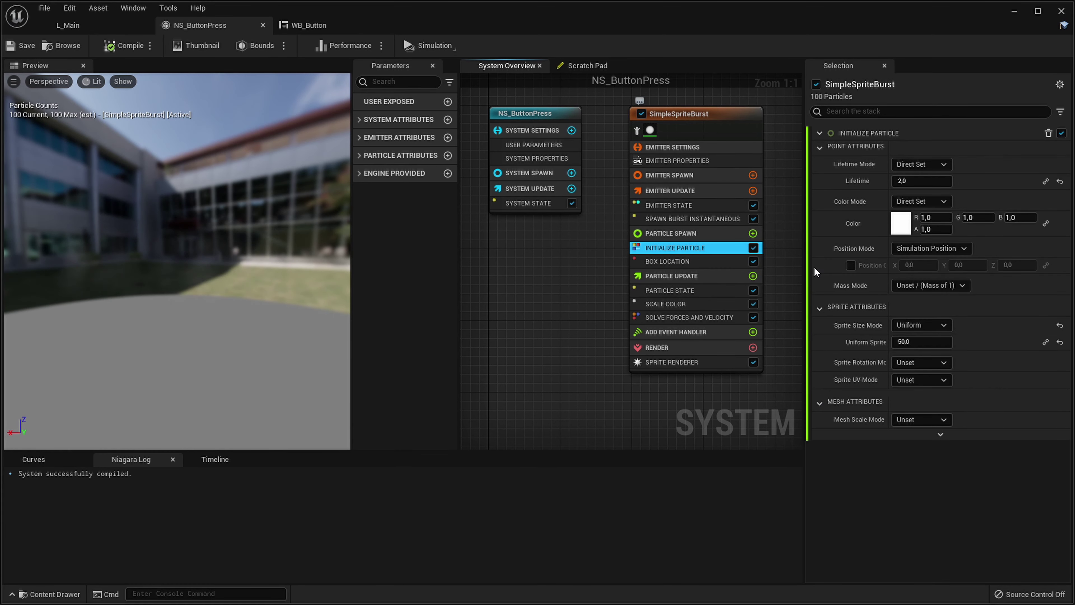
# Set Initialize Particle's Sprite Size Mode to Random Uniform with Min 4 and Max 8
pyautogui.moveTo(809, 362); pyautogui.dragTo(740, 366)
pyautogui.moveTo(601, 386)
pyautogui.mouseDown(button='right')
pyautogui.moveTo(498, 385)
pyautogui.moveTo(617, 397)
pyautogui.mouseUp(button='right')
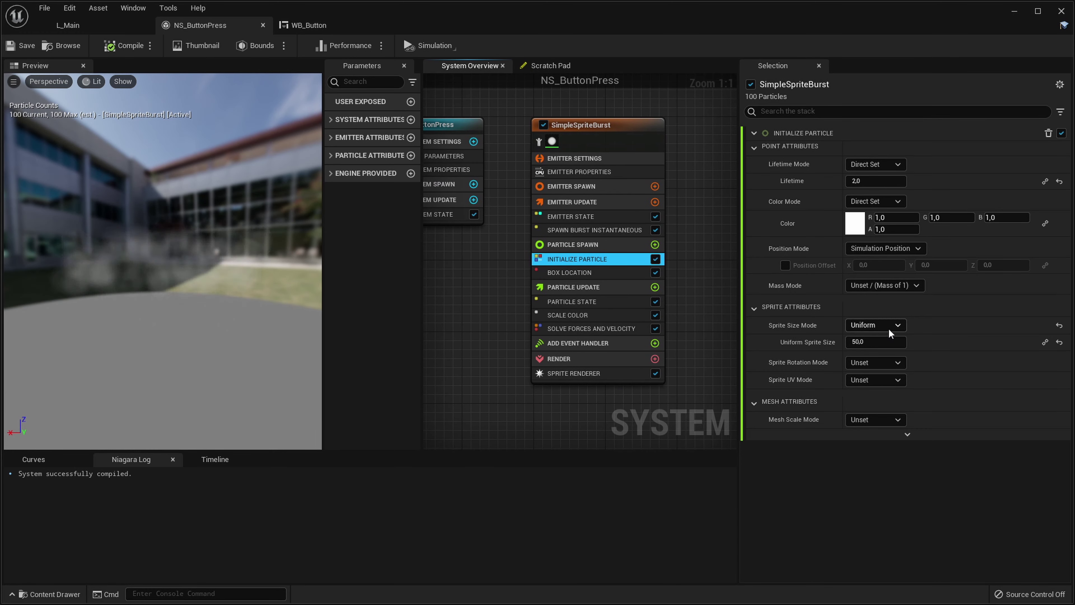
pyautogui.click(874, 325)
pyautogui.click(875, 360)
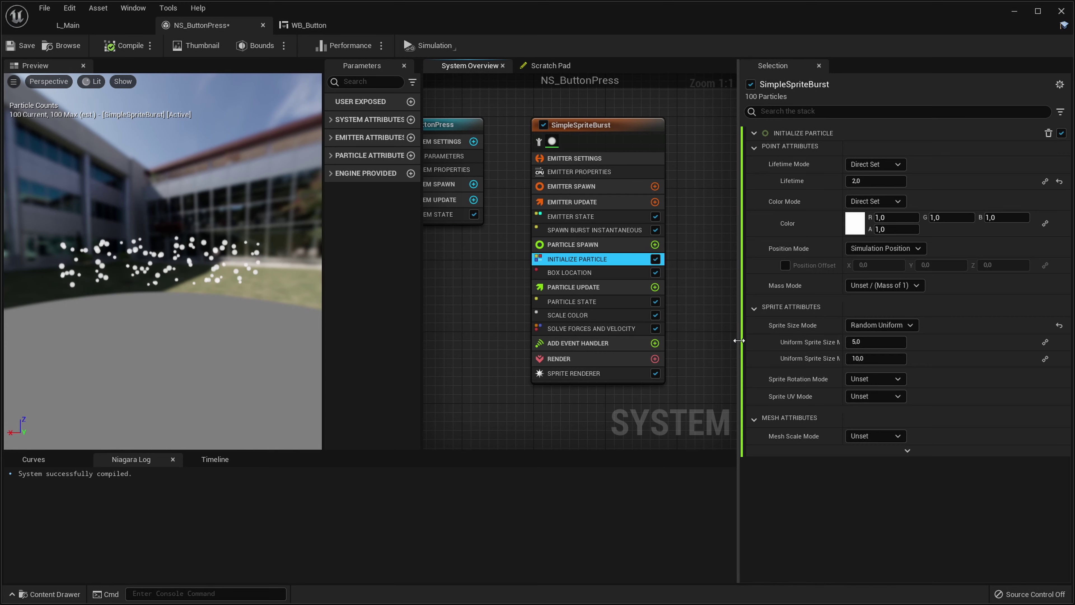
pyautogui.moveTo(740, 341); pyautogui.dragTo(703, 344)
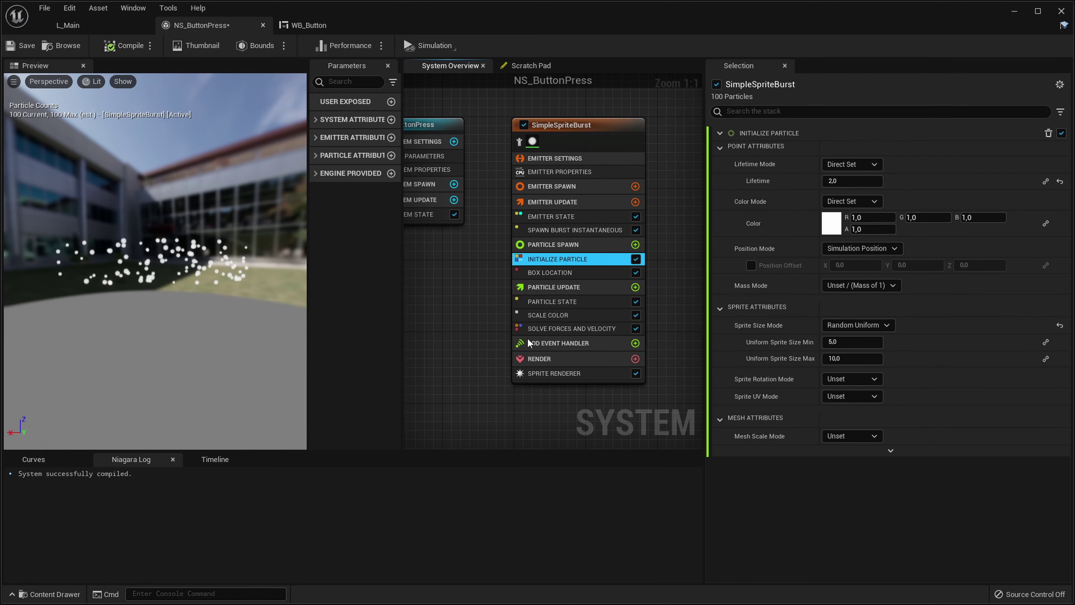
pyautogui.click(850, 342)
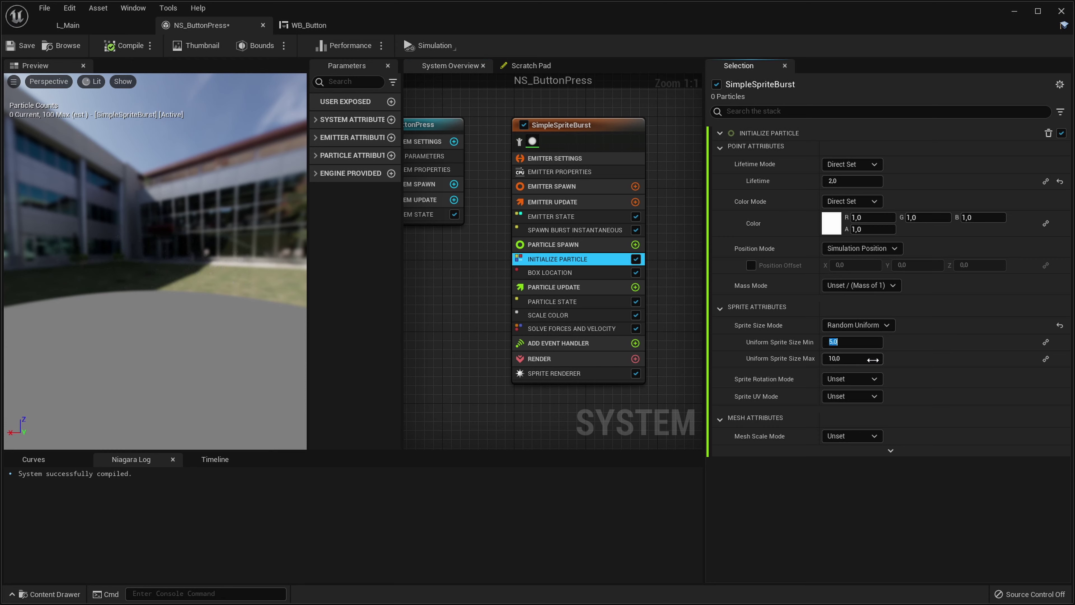
pyautogui.write('4')
pyautogui.press('Tab')
pyautogui.write('8')
pyautogui.press('Return')
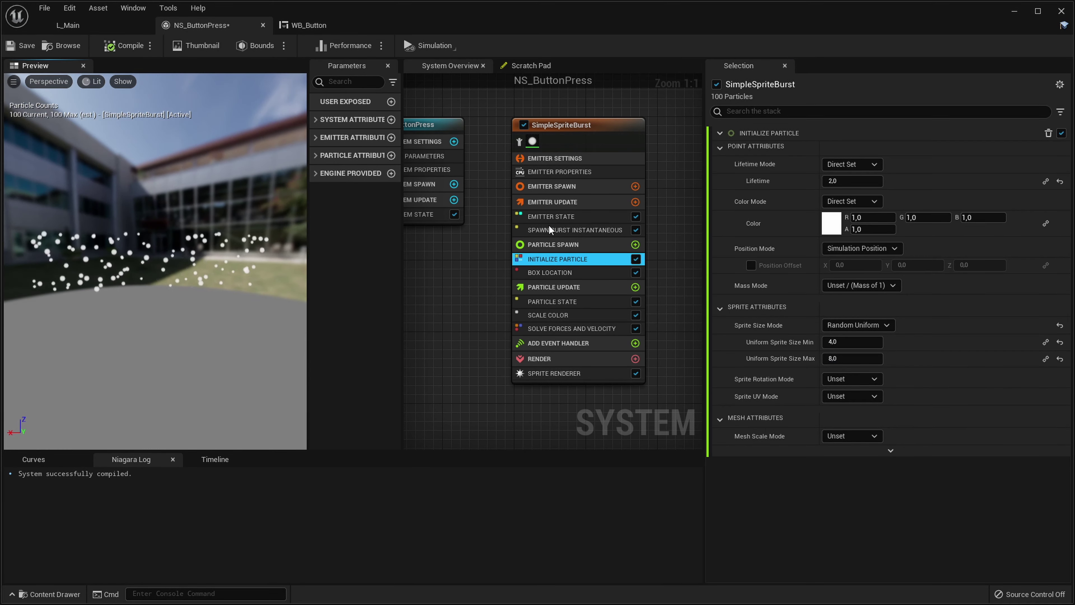
# Raise the burst Spawn Count to 1000 and save NS_ButtonPress
pyautogui.click(549, 230)
pyautogui.click(871, 148)
pyautogui.write('1000')
pyautogui.press('Return')
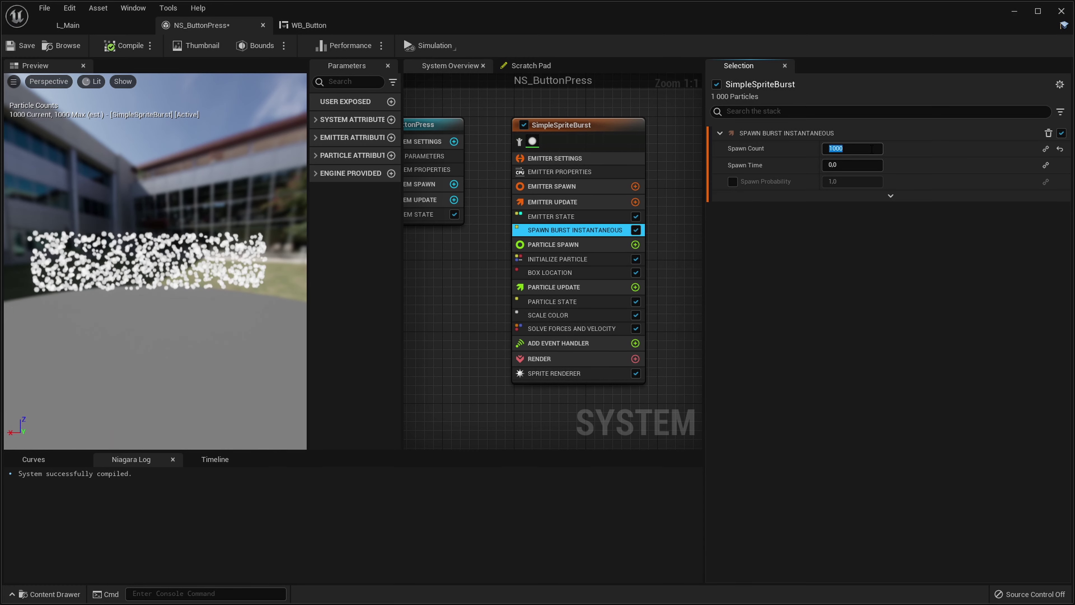
pyautogui.click(21, 45)
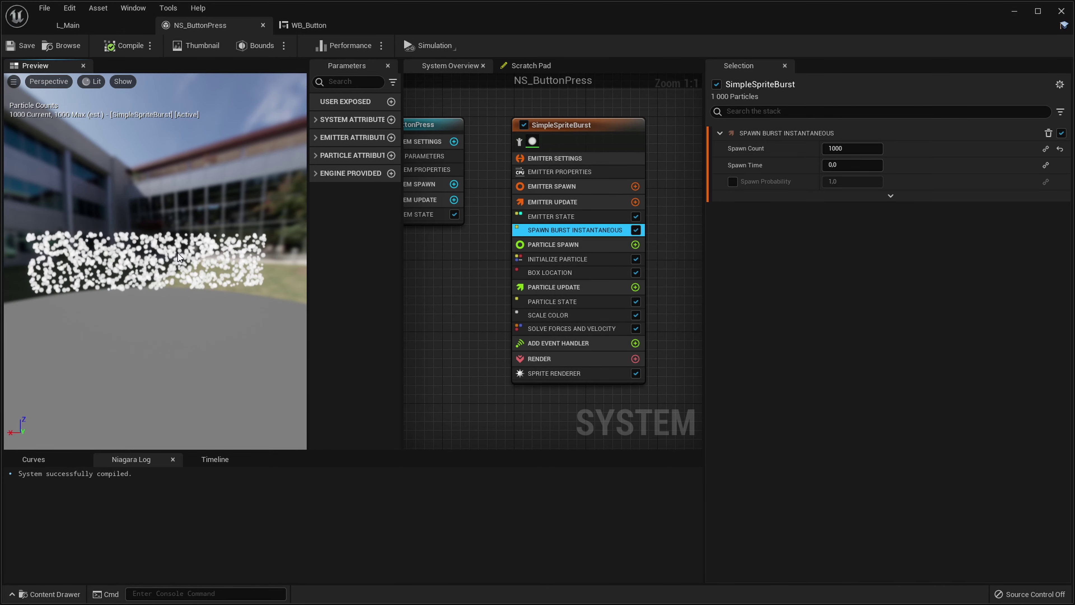
# Drag a Niagara System Widget from the Niagara palette into WB_Button's Canvas Panel
pyautogui.click(303, 30)
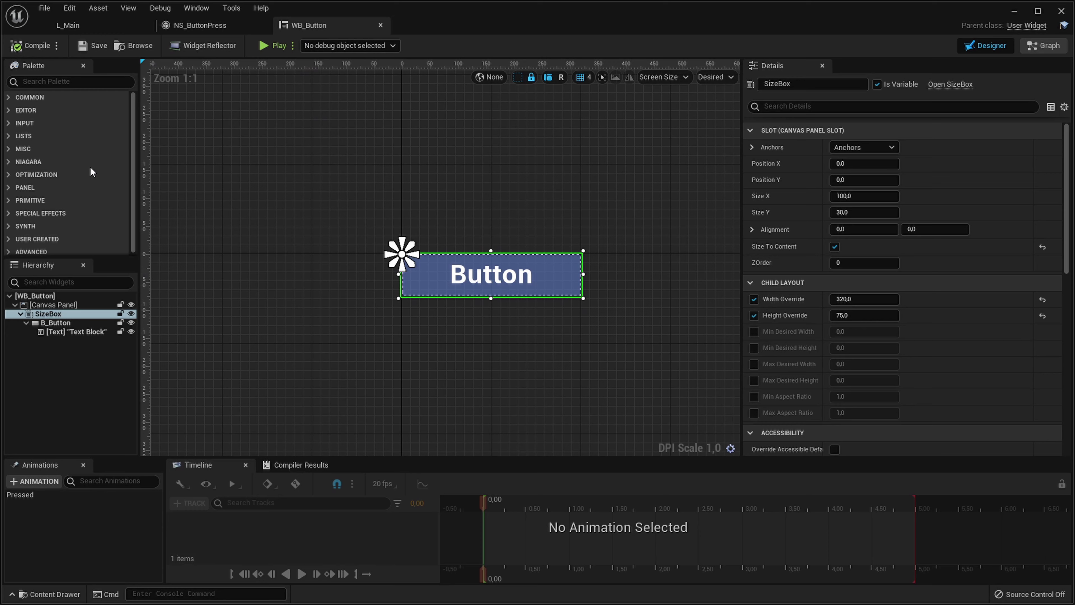
pyautogui.click(12, 163)
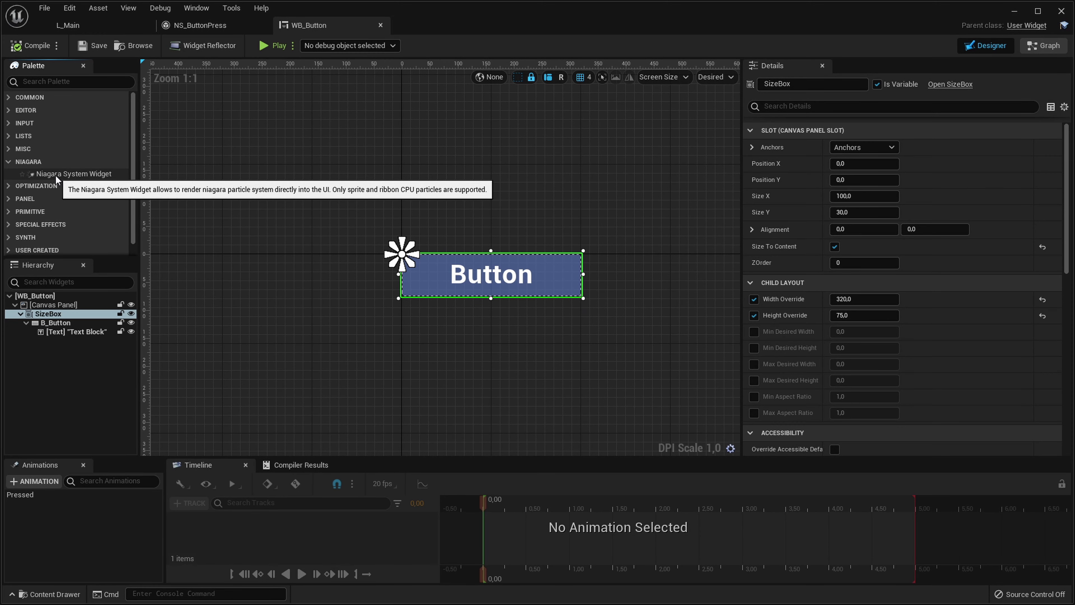
pyautogui.moveTo(50, 174); pyautogui.dragTo(71, 340)
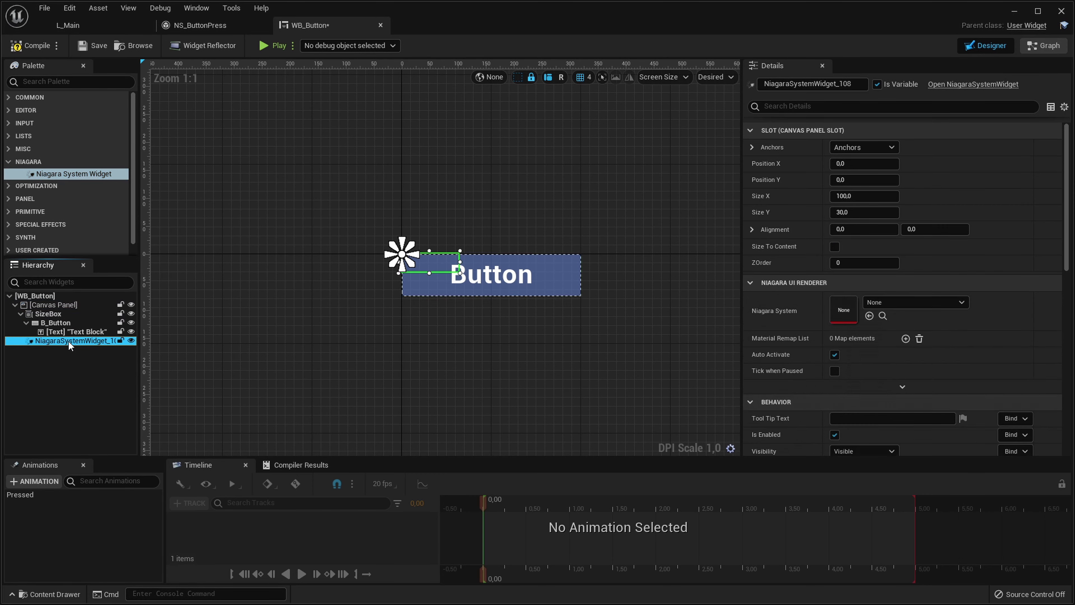
# Give the Niagara System Widget full-stretch anchors with all offsets at 0
pyautogui.scroll(2, 546, 302)
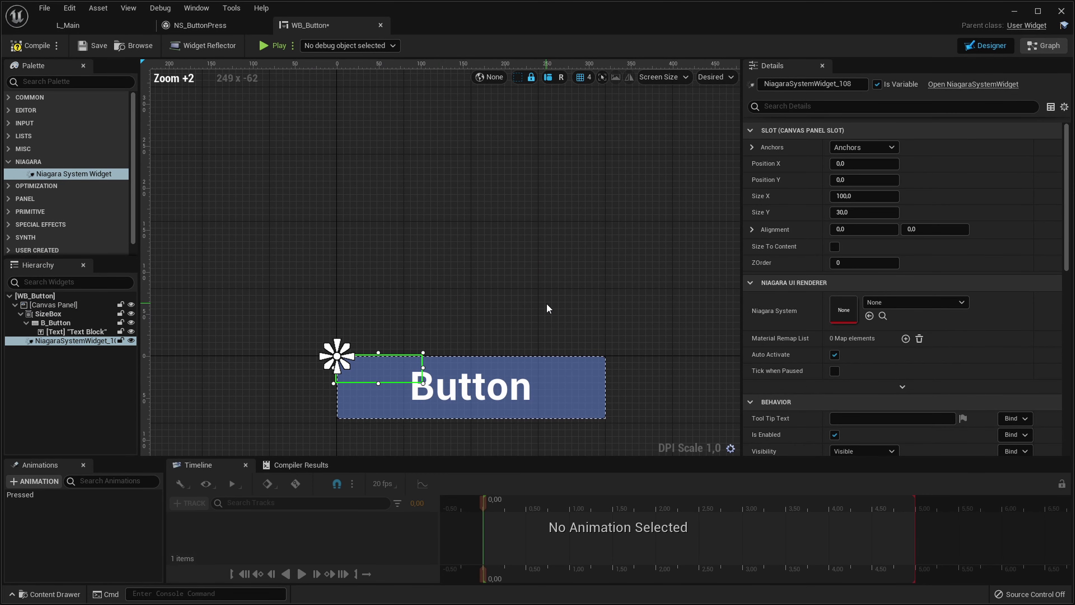
pyautogui.click(874, 149)
pyautogui.click(965, 293)
pyautogui.click(874, 212)
pyautogui.write('0')
pyautogui.moveTo(540, 391); pyautogui.dragTo(511, 311, button='right')
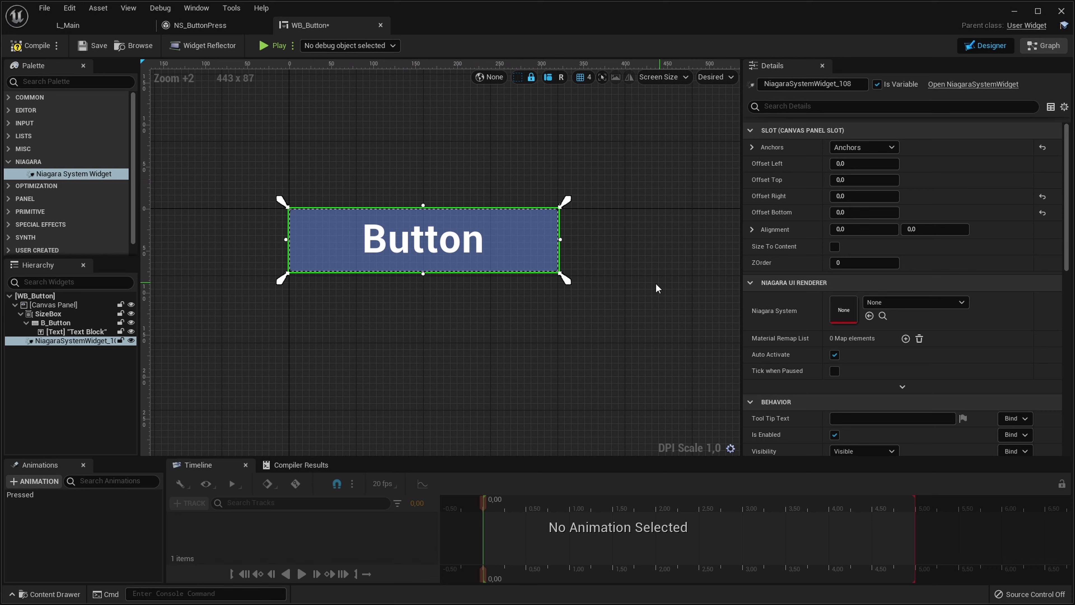
# Anchor the Niagara widget at the centre with position 0,0 and alignment 0,5 × 0,5
pyautogui.click(848, 148)
pyautogui.click(899, 229)
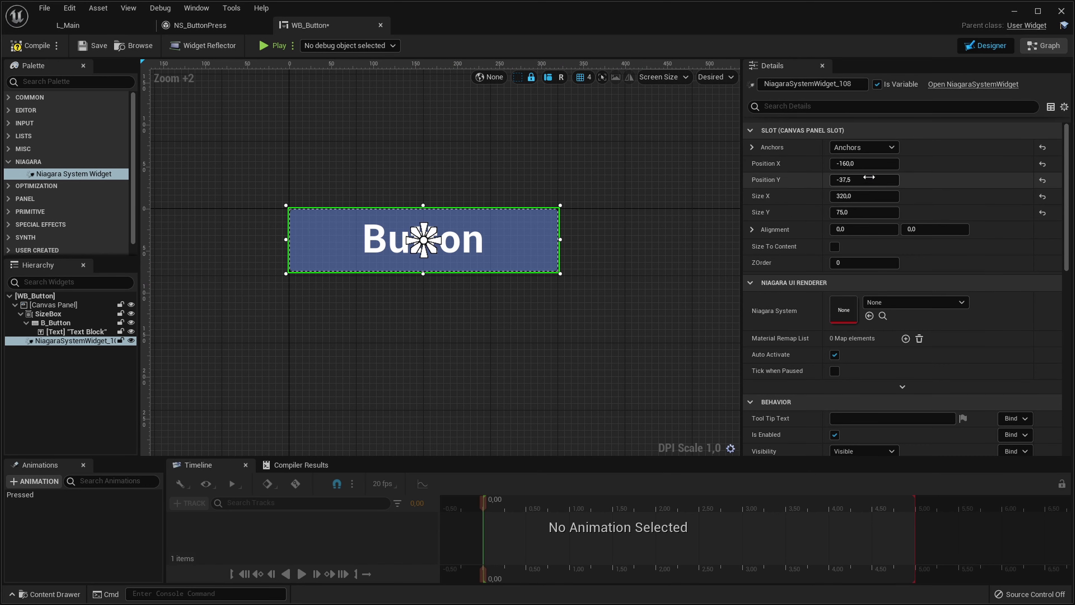
pyautogui.click(862, 163)
pyautogui.write('0')
pyautogui.press('Tab')
pyautogui.write('0')
pyautogui.press('Return')
pyautogui.click(883, 229)
pyautogui.write('0,5')
pyautogui.press('Return')
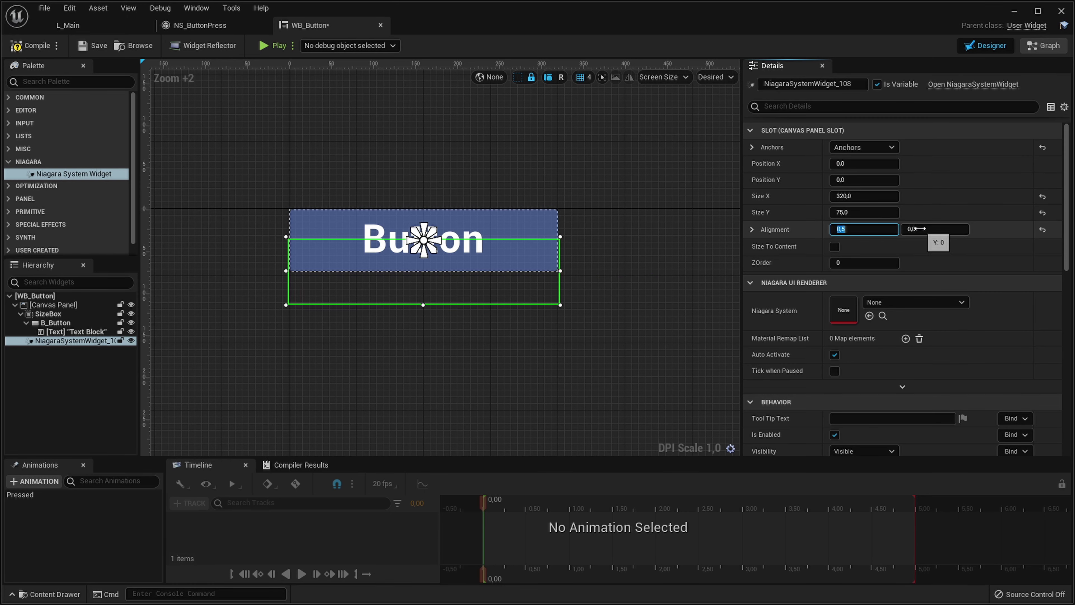
pyautogui.click(910, 229)
pyautogui.write('0,5')
pyautogui.press('Return')
# Set the Niagara widget's size to 20 × 20
pyautogui.click(876, 196)
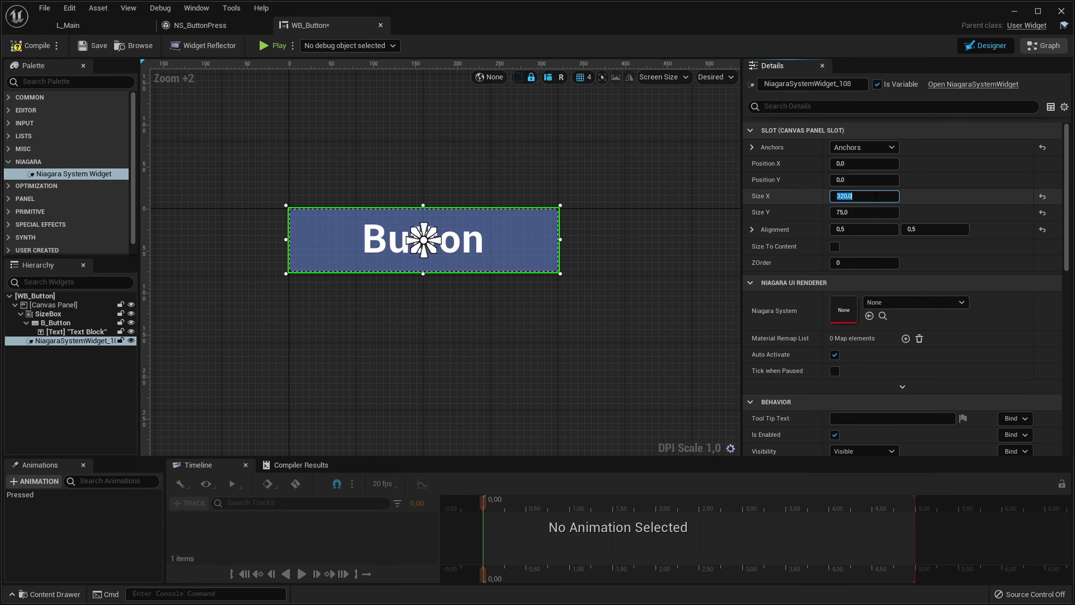
pyautogui.write('20')
pyautogui.press('Return')
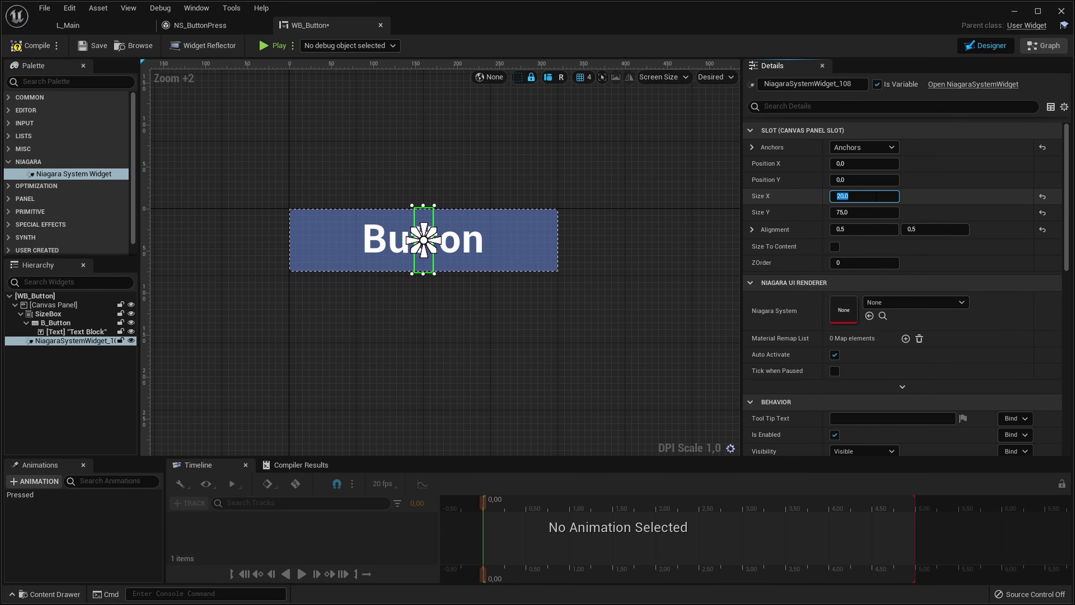
pyautogui.press('Tab')
pyautogui.write('20')
pyautogui.press('Return')
# Re-apply full-stretch anchors with all four offsets 0 and compile WB_Button
pyautogui.scroll(3, 459, 264)
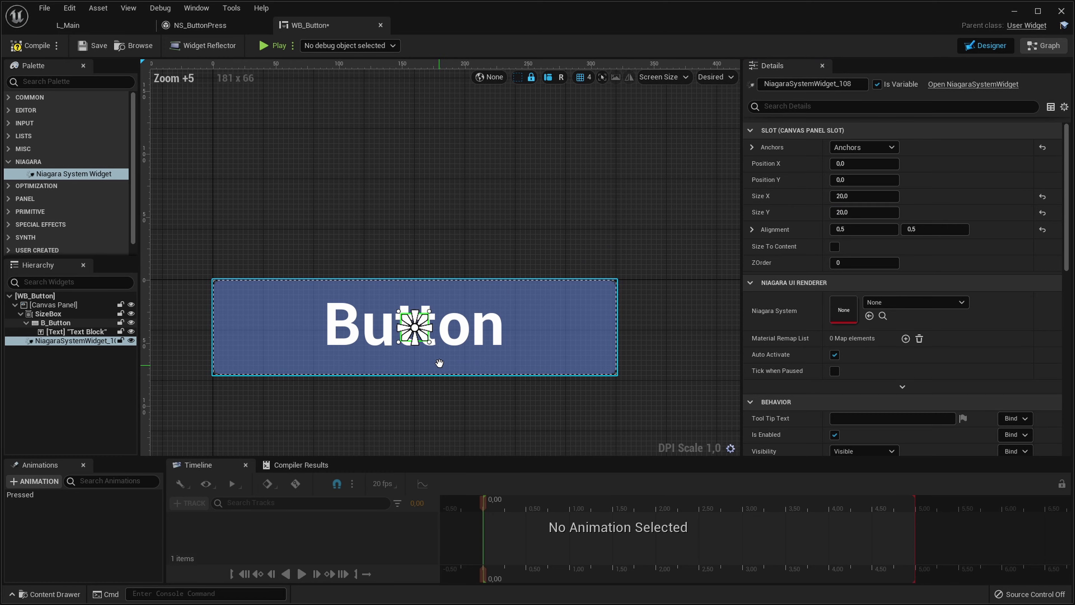
pyautogui.click(864, 146)
pyautogui.click(959, 286)
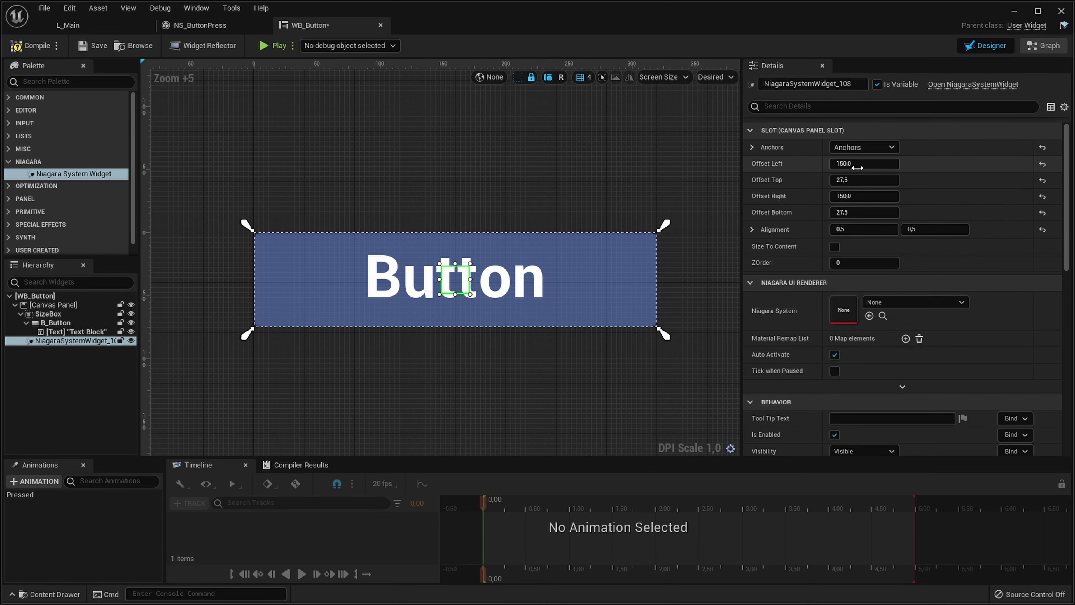
pyautogui.click(856, 166)
pyautogui.write('0')
pyautogui.press('Tab')
pyautogui.write('0')
pyautogui.press('Tab')
pyautogui.write('0')
pyautogui.press('Tab')
pyautogui.write('0')
pyautogui.moveTo(577, 406); pyautogui.dragTo(563, 389, button='right')
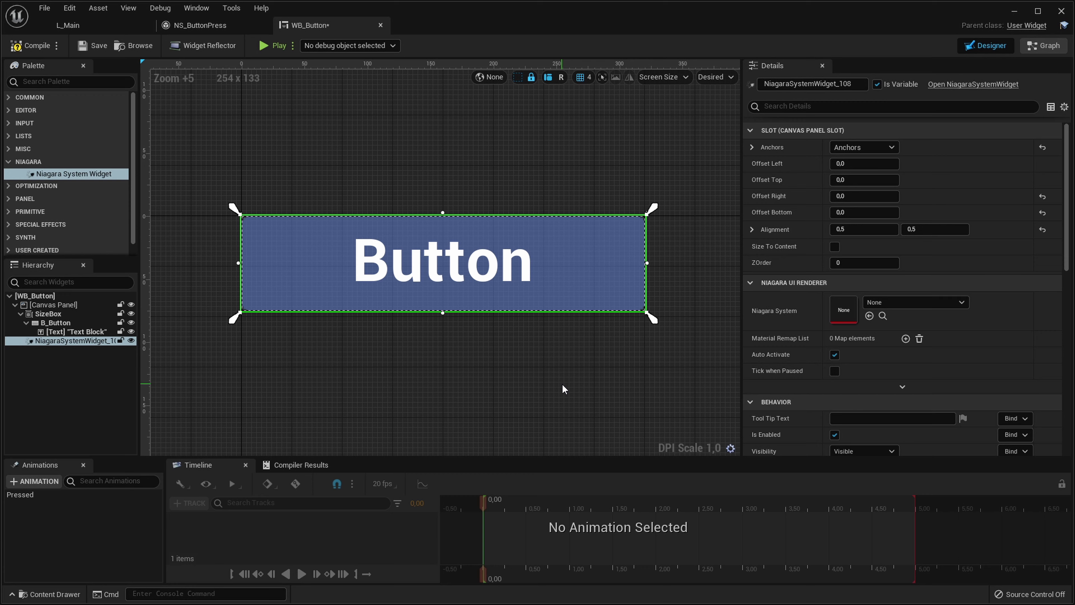
pyautogui.moveTo(463, 350); pyautogui.dragTo(448, 344, button='right')
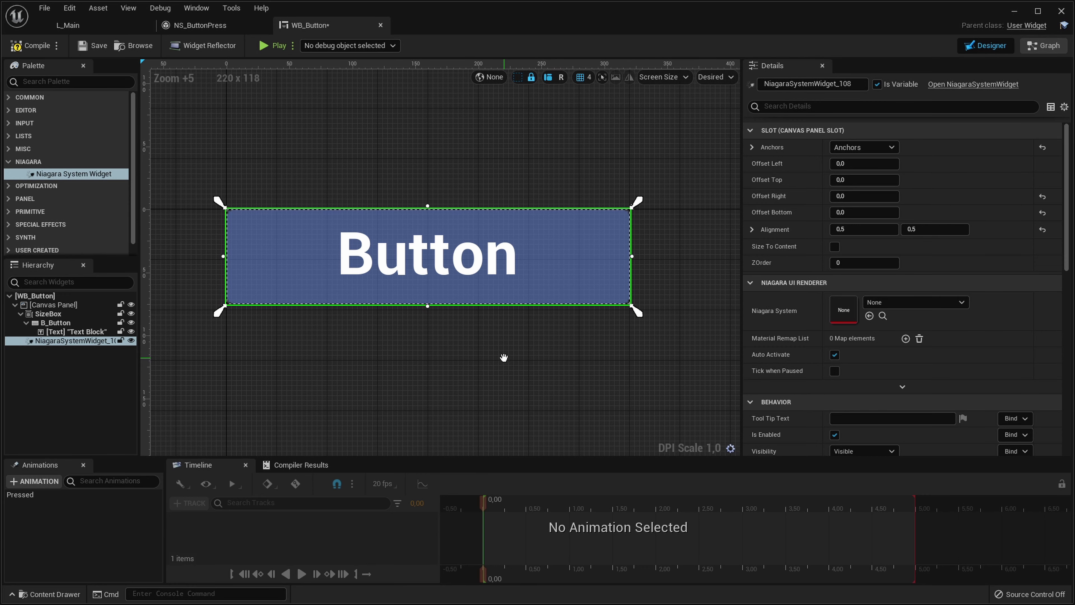
pyautogui.press('F7')
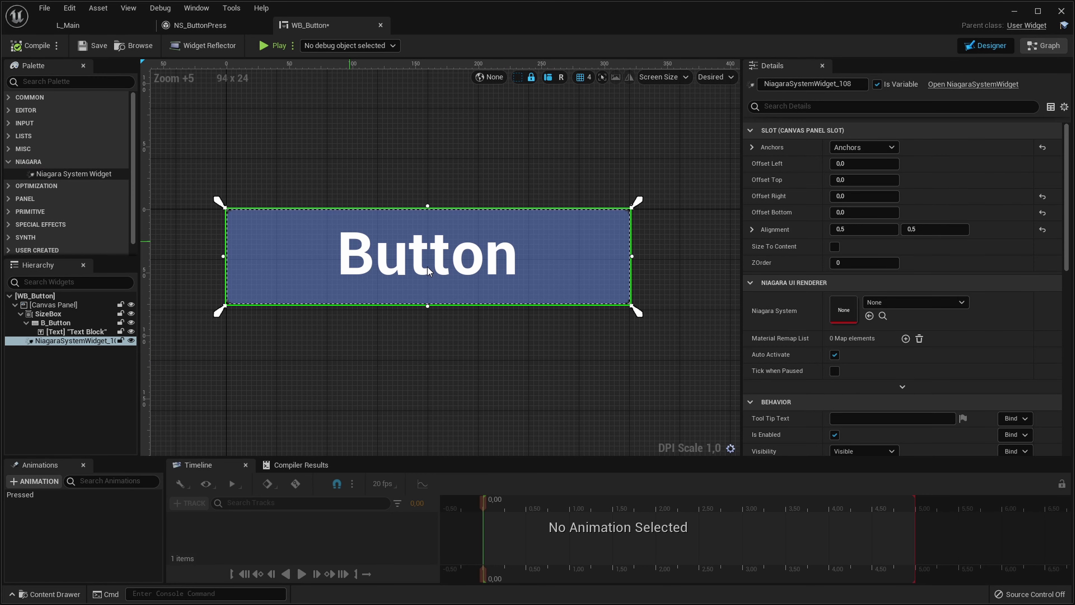
pyautogui.click(936, 302)
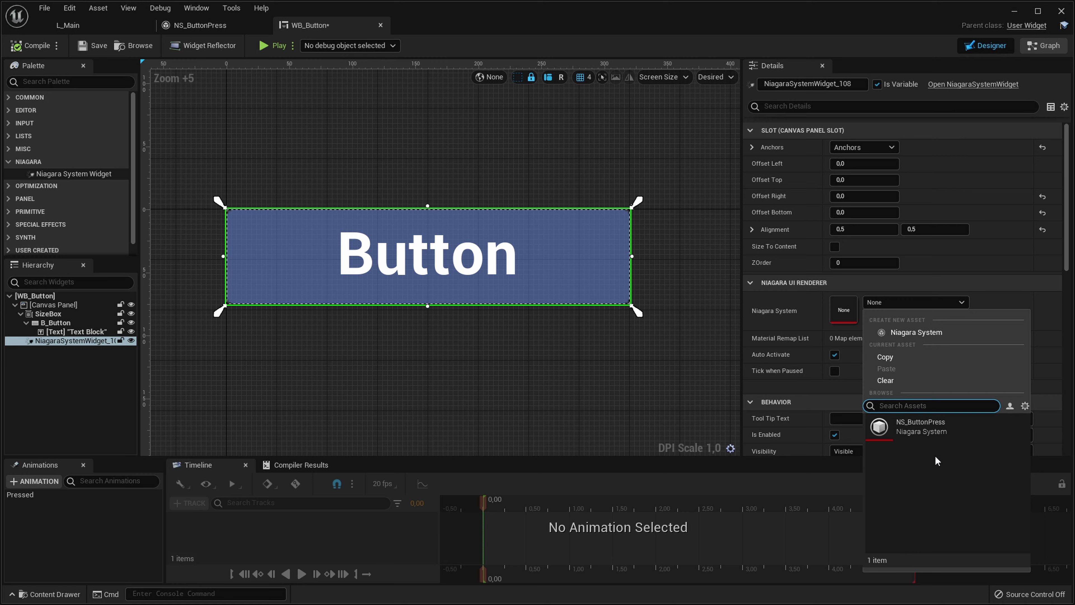
pyautogui.click(931, 422)
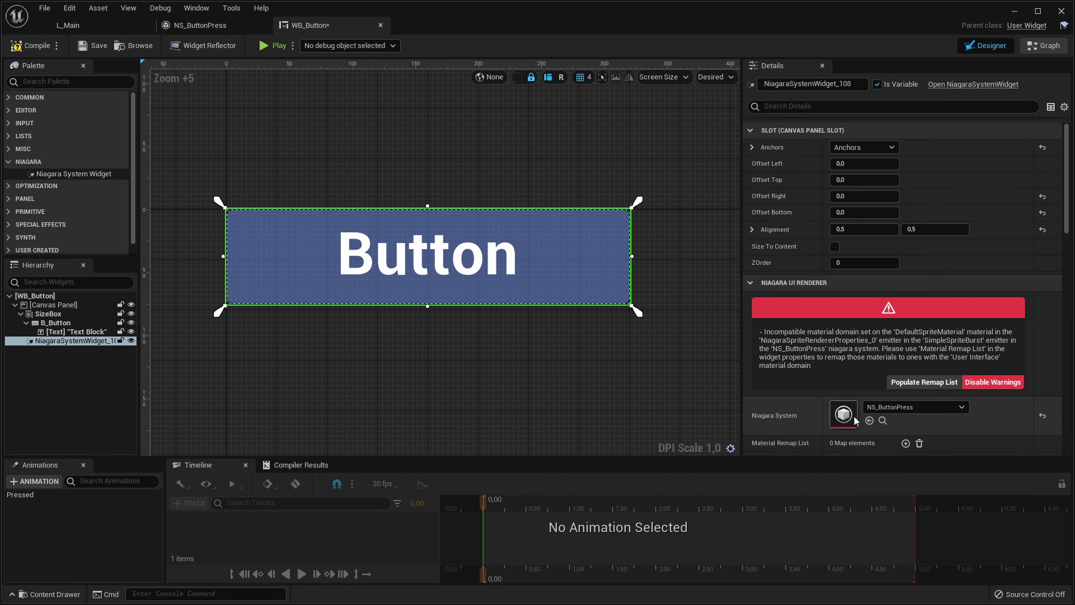
pyautogui.scroll(-3, 825, 413)
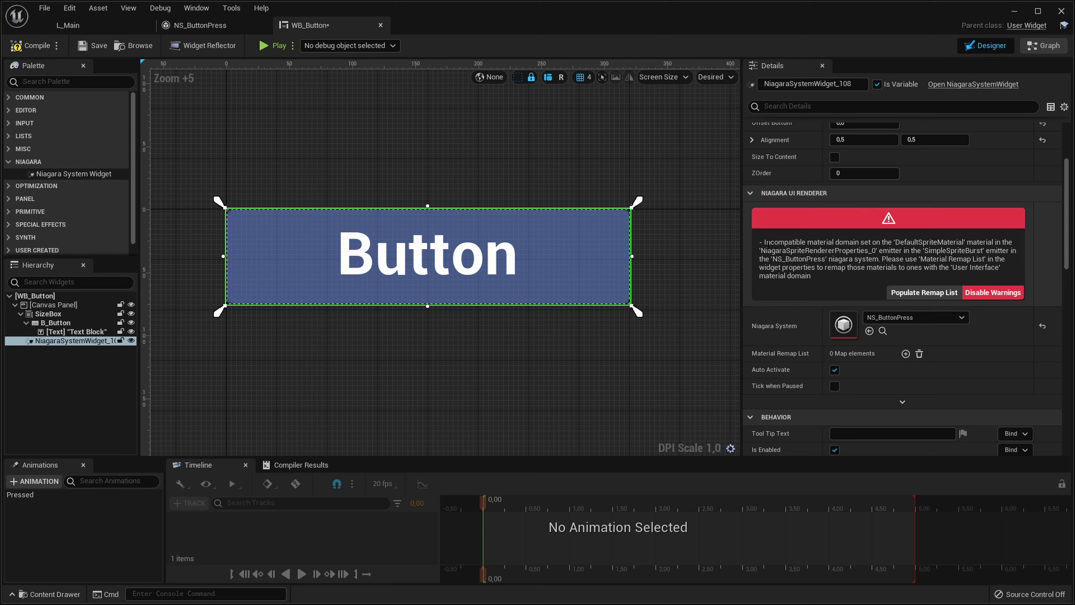
pyautogui.moveTo(766, 242); pyautogui.dragTo(905, 242)
pyautogui.click(825, 259)
pyautogui.moveTo(808, 242); pyautogui.dragTo(869, 250)
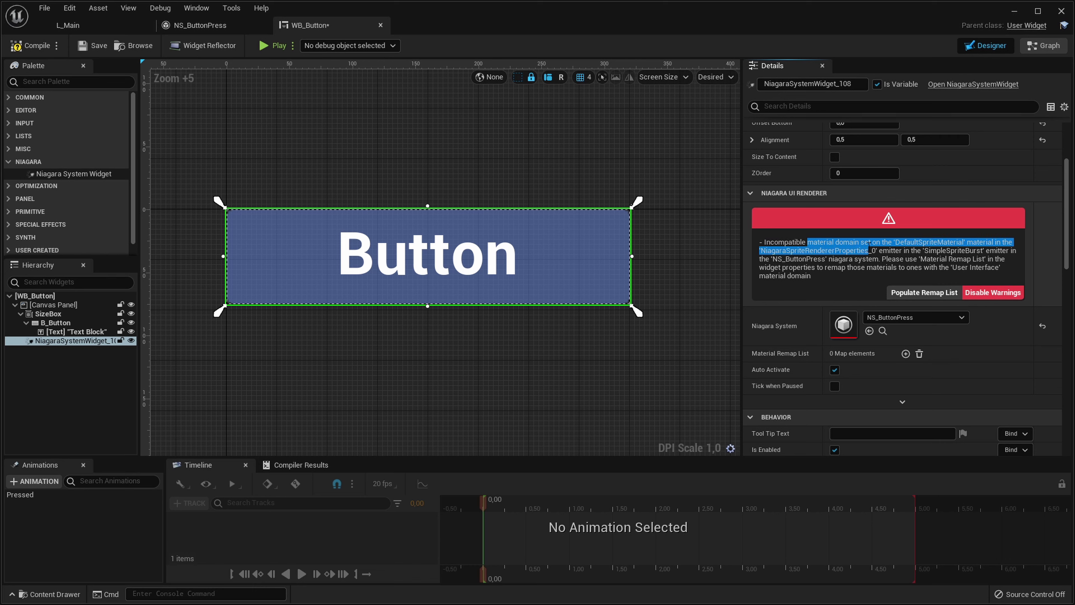
pyautogui.doubleClick(930, 242)
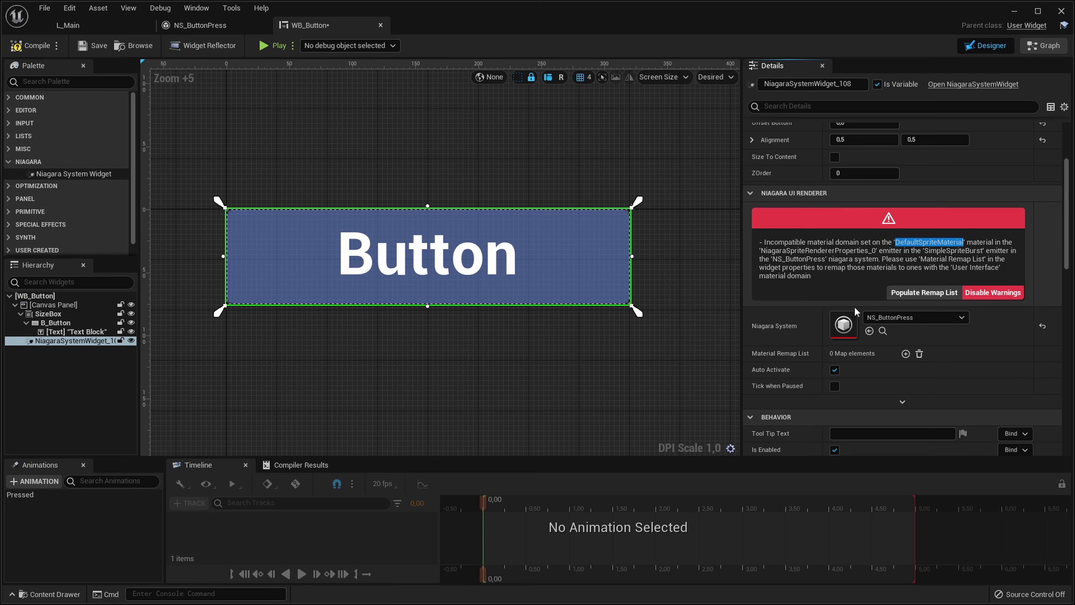
# Open DefaultSpriteMaterial from the Sprite Renderer and check its Material Domain, leaving Surface
pyautogui.doubleClick(843, 325)
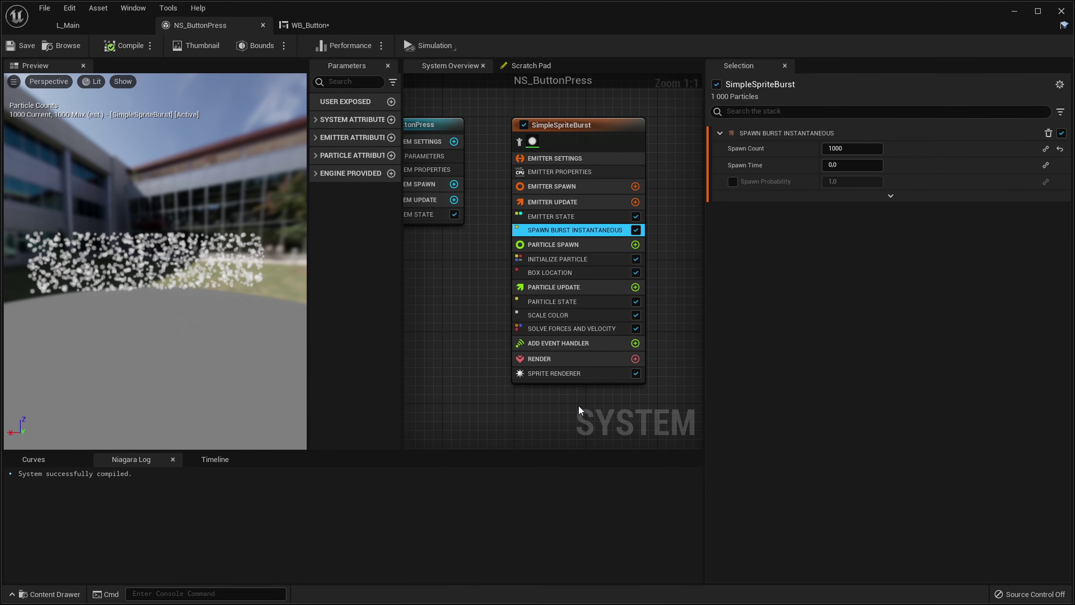
pyautogui.click(572, 375)
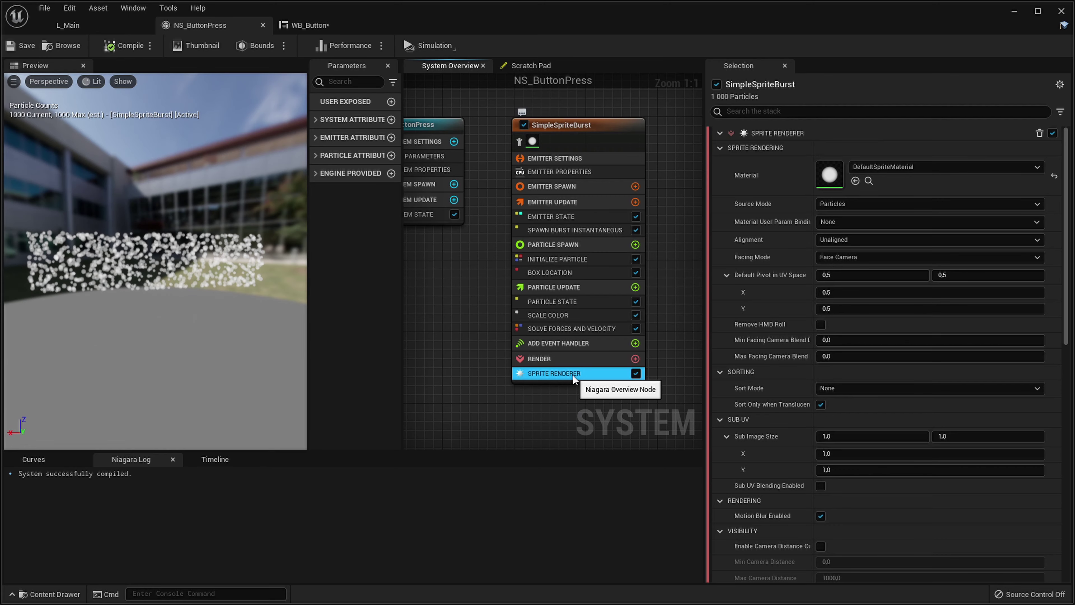
pyautogui.doubleClick(830, 181)
pyautogui.moveTo(797, 279); pyautogui.dragTo(816, 304, button='right')
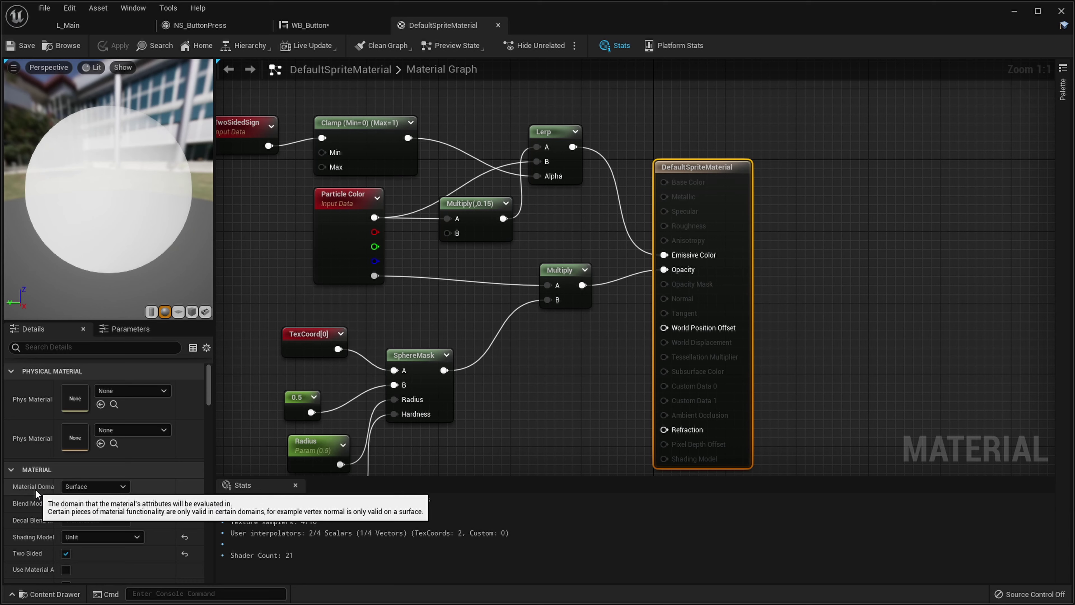
pyautogui.click(94, 489)
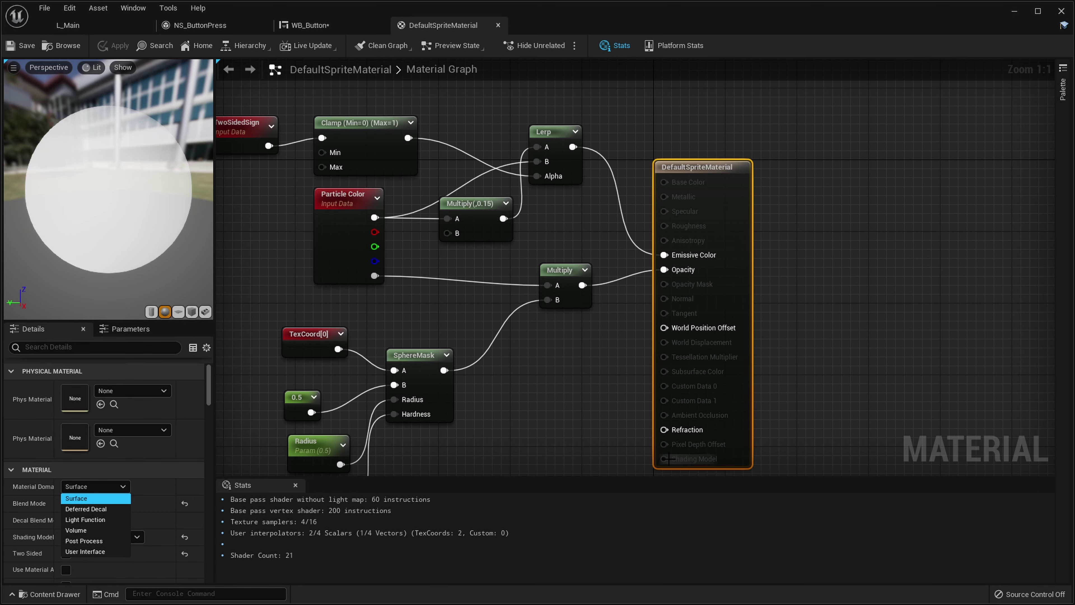
pyautogui.click(575, 432)
# Open the M_P_Basic material from the Materials folder
pyautogui.click(229, 30)
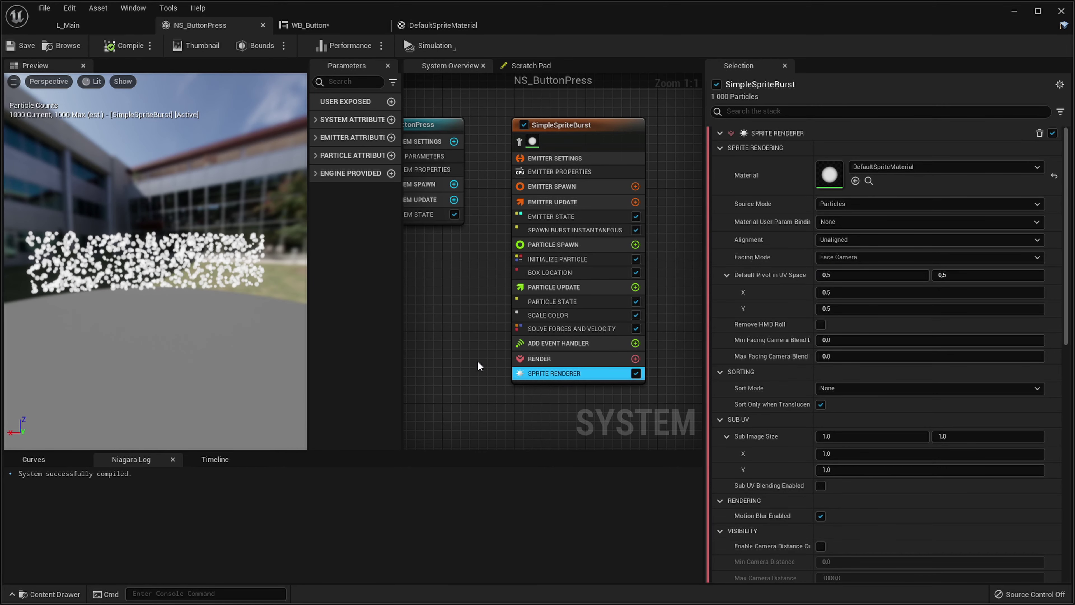
pyautogui.moveTo(477, 359); pyautogui.dragTo(463, 368, button='right')
pyautogui.hotkey('ctrl', 'space')
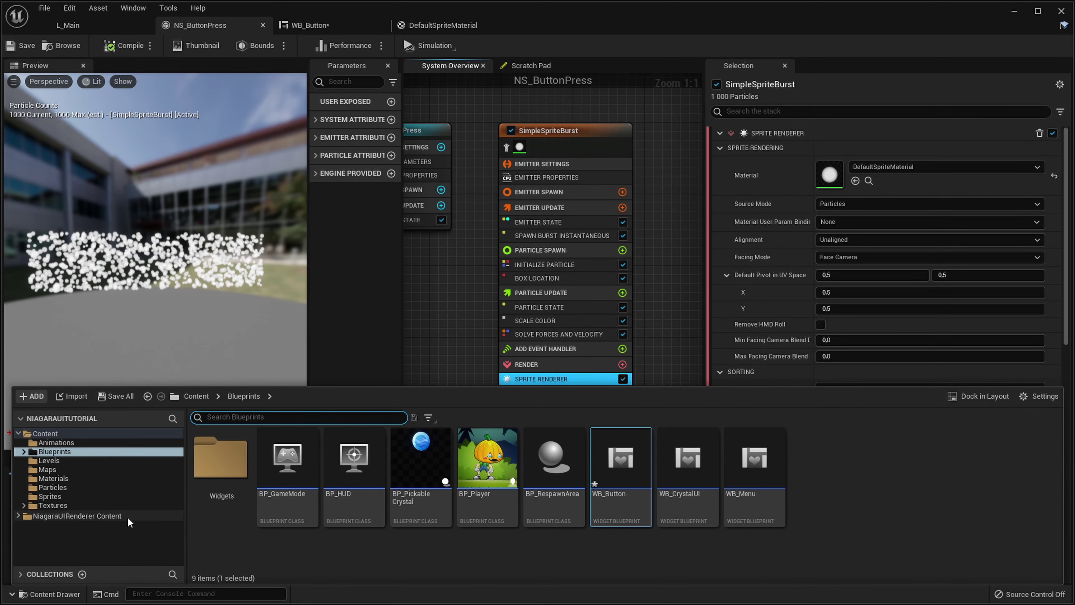
pyautogui.click(66, 482)
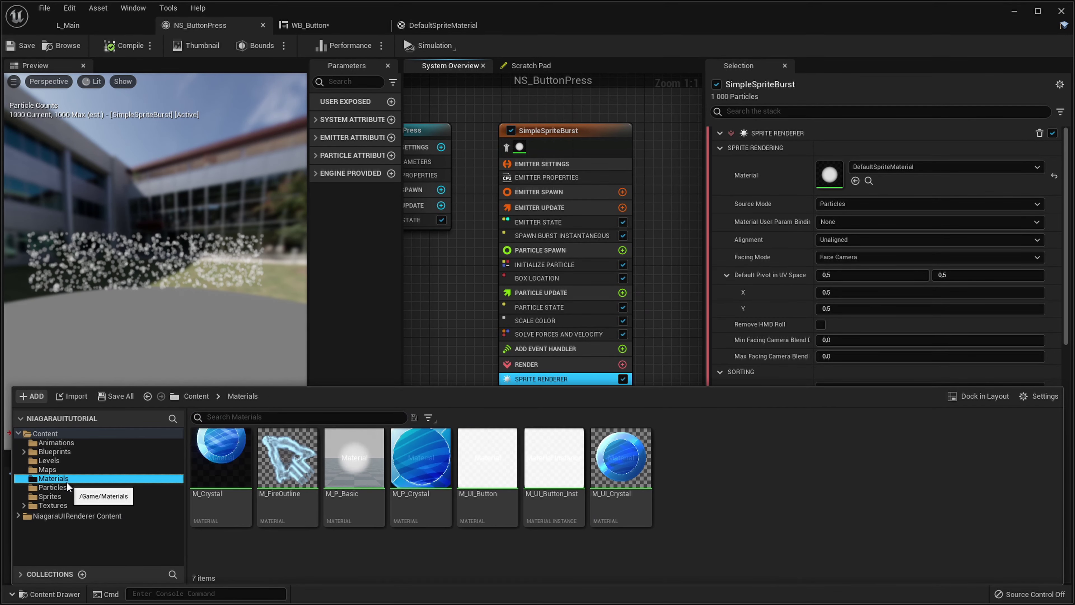
pyautogui.doubleClick(358, 471)
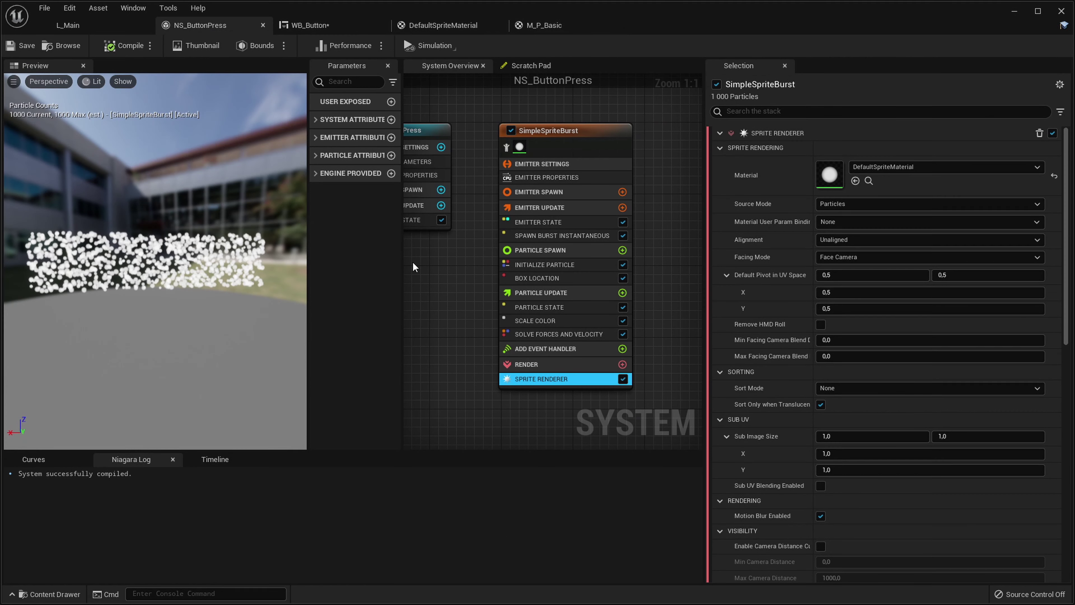
# Assign M_P_Basic as the Sprite Renderer material and save NS_ButtonPress
pyautogui.click(872, 165)
pyautogui.write('Basic')
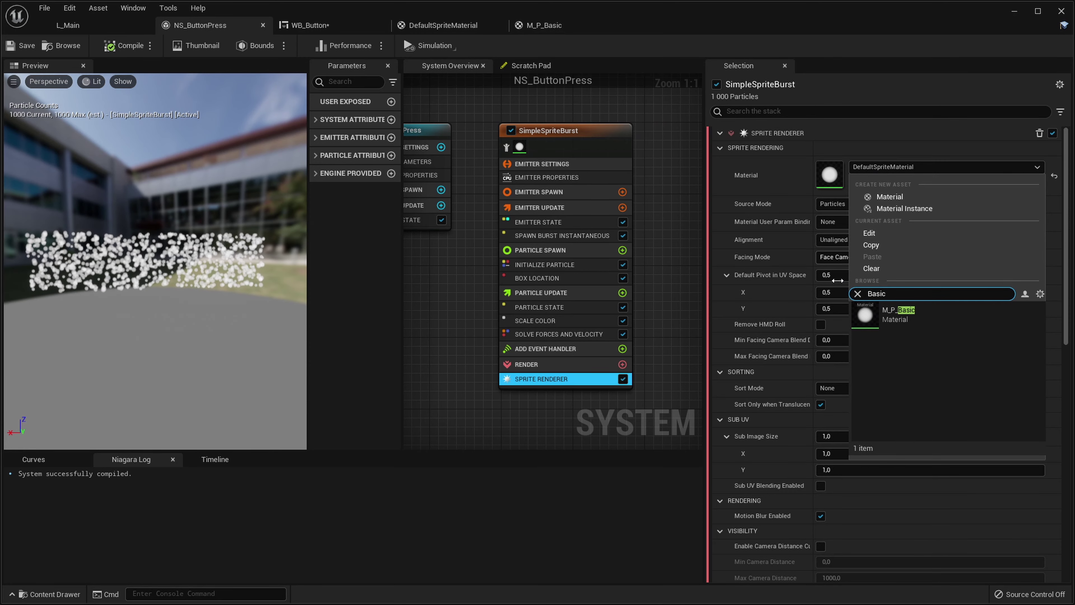
pyautogui.click(911, 312)
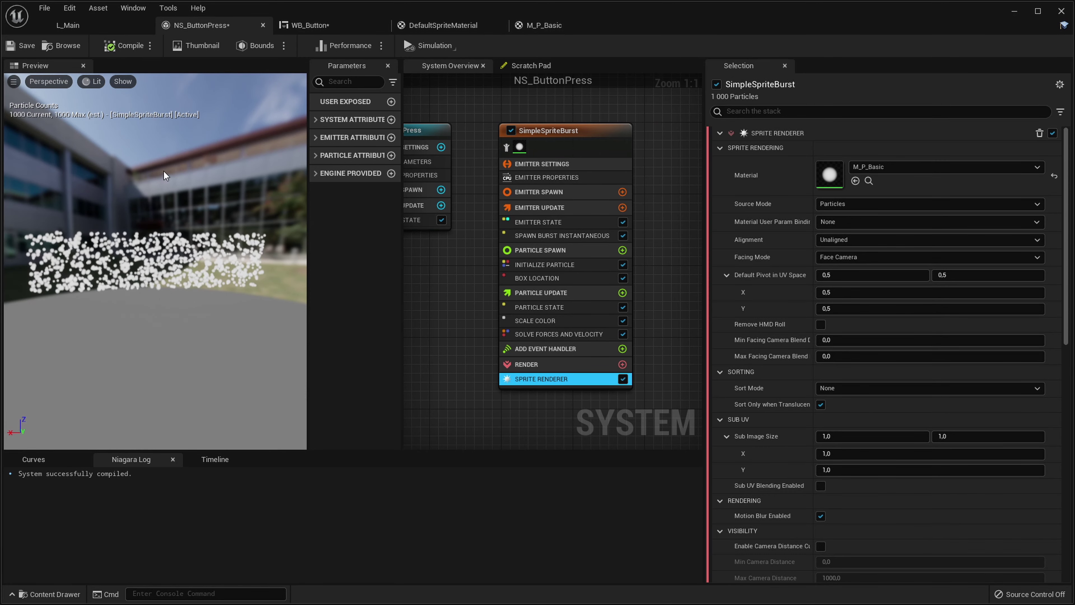
pyautogui.click(21, 45)
pyautogui.click(307, 25)
pyautogui.click(200, 25)
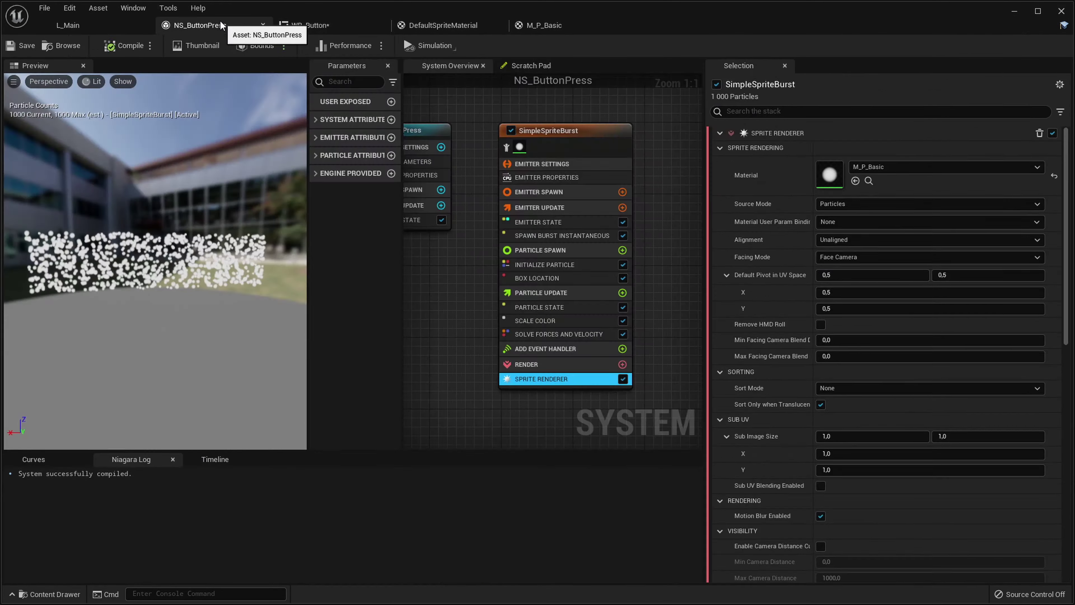
pyautogui.doubleClick(836, 170)
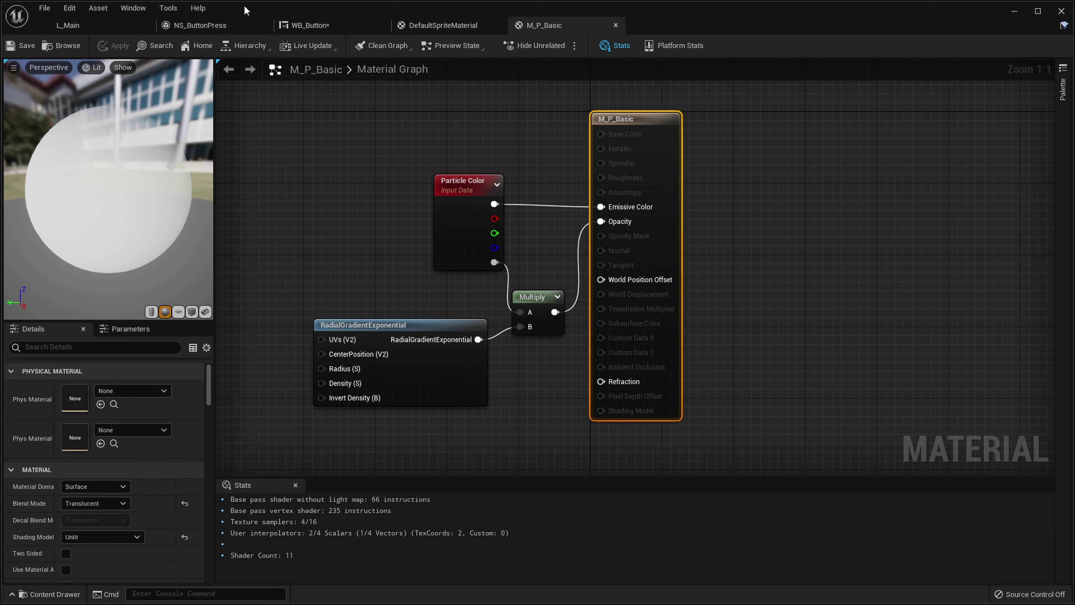
pyautogui.click(206, 24)
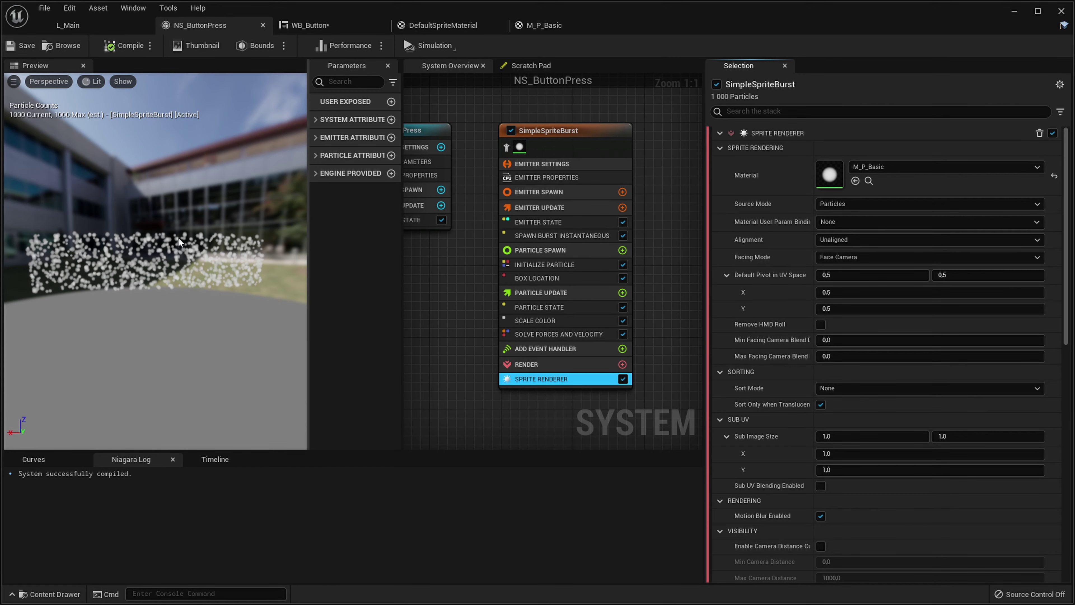
# In WB_Button, select the Niagara system widget and populate its remap list from M_P_Basic
pyautogui.click(313, 25)
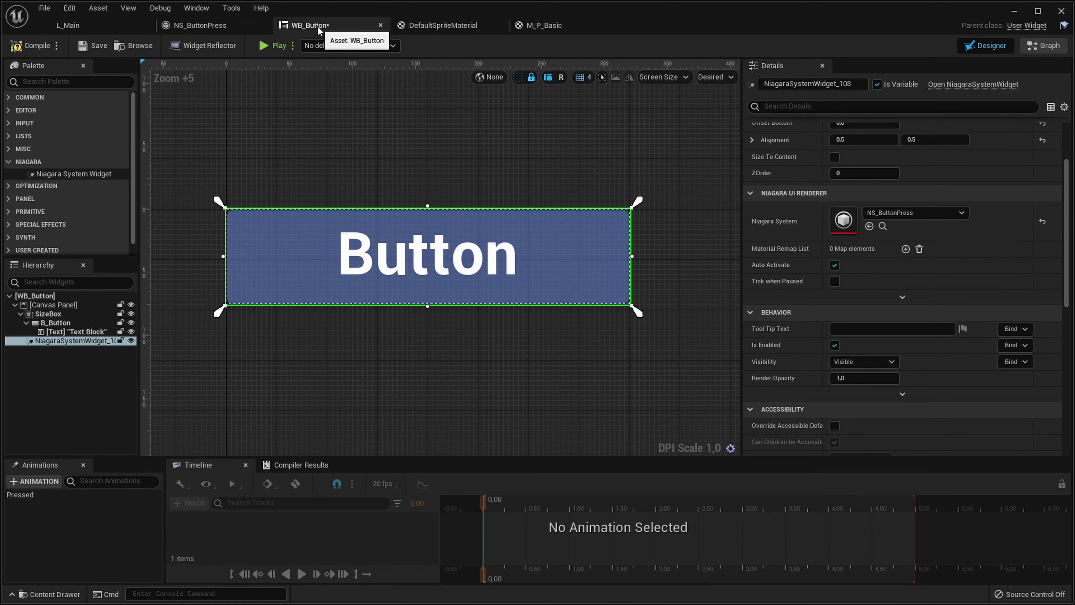
pyautogui.click(589, 261)
pyautogui.click(630, 386)
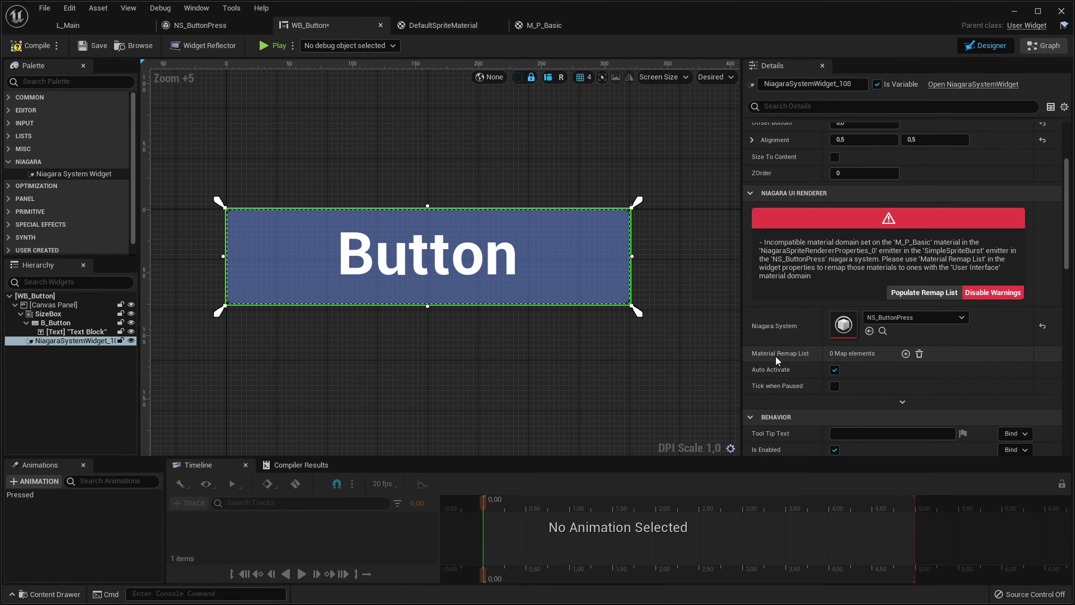
pyautogui.moveTo(777, 355)
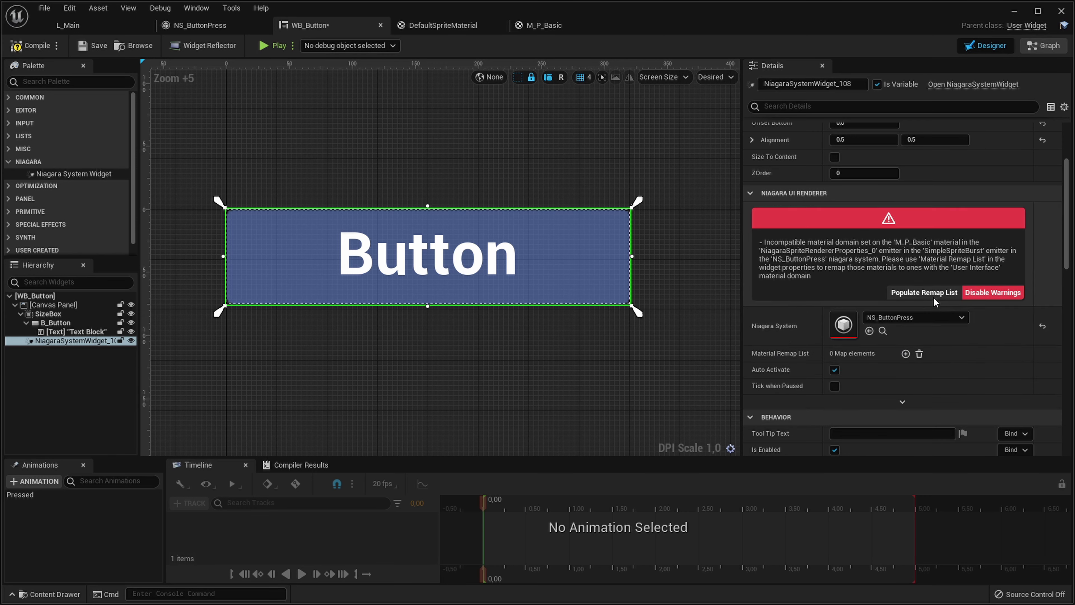
pyautogui.click(911, 291)
# Expand the Material Remap List and widen the Details panel and its property name column
pyautogui.click(751, 354)
pyautogui.scroll(-3, 766, 355)
pyautogui.moveTo(742, 322); pyautogui.dragTo(646, 338)
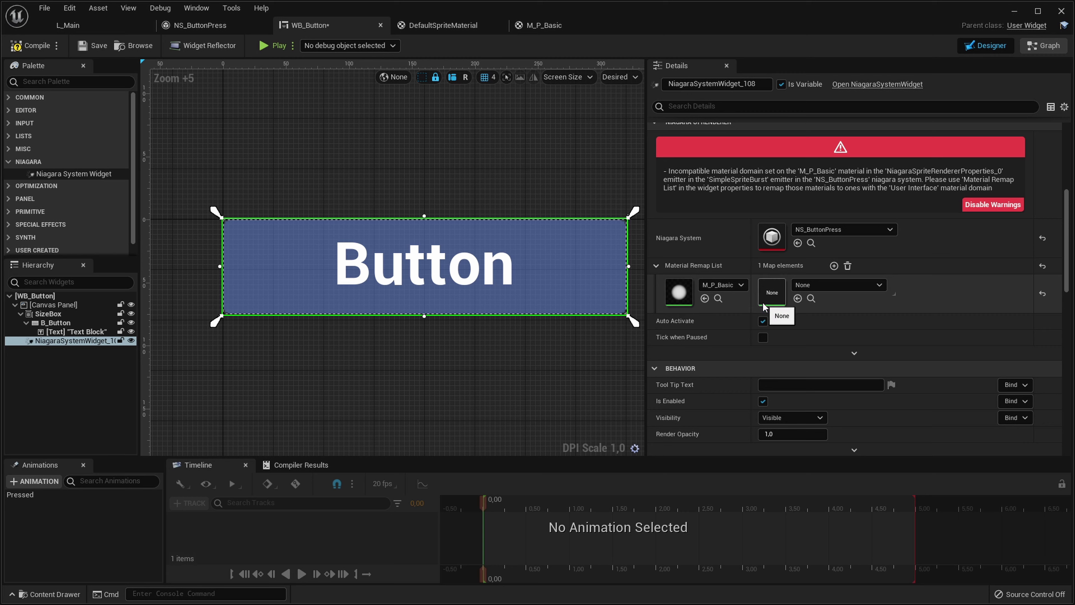
pyautogui.moveTo(752, 296); pyautogui.dragTo(775, 301)
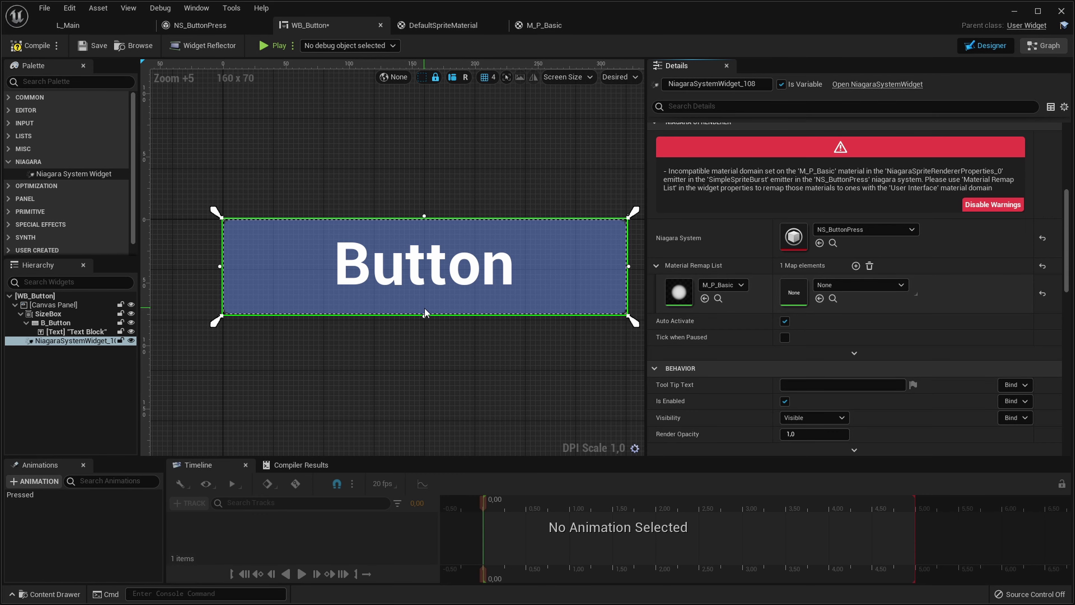
pyautogui.moveTo(424, 312); pyautogui.dragTo(404, 304, button='right')
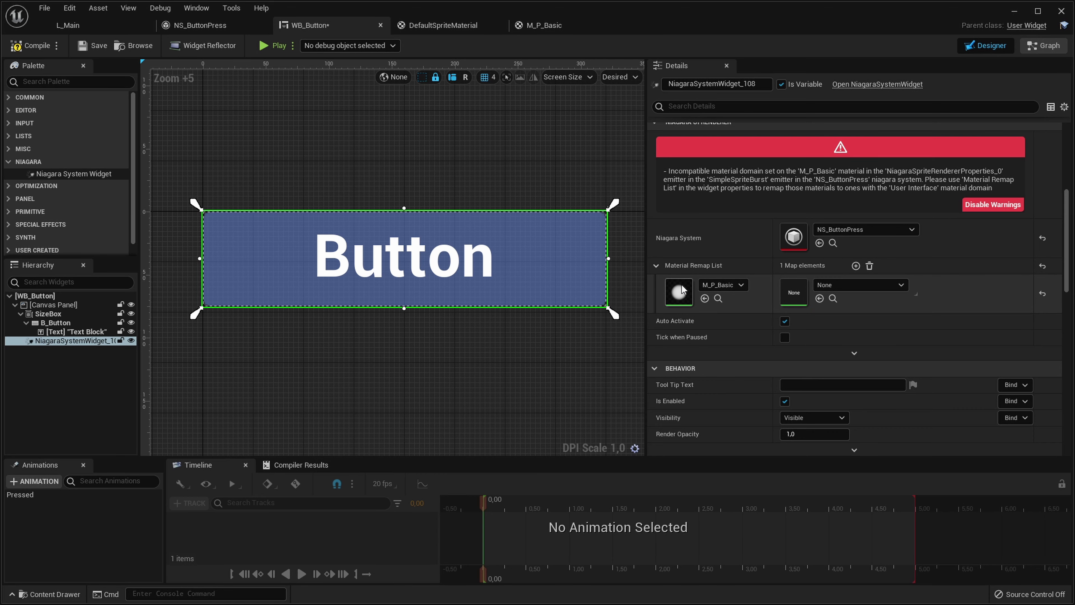
# Float the Content Browser and create a Niagara UI material copy of M_P_Basic
pyautogui.click(718, 298)
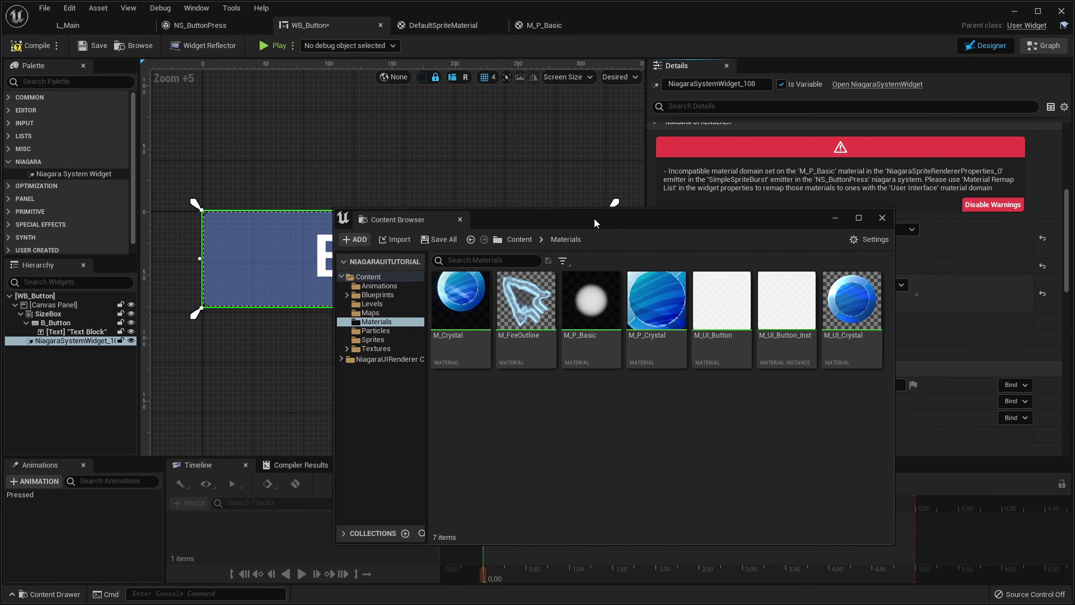
pyautogui.moveTo(635, 219); pyautogui.dragTo(505, 239)
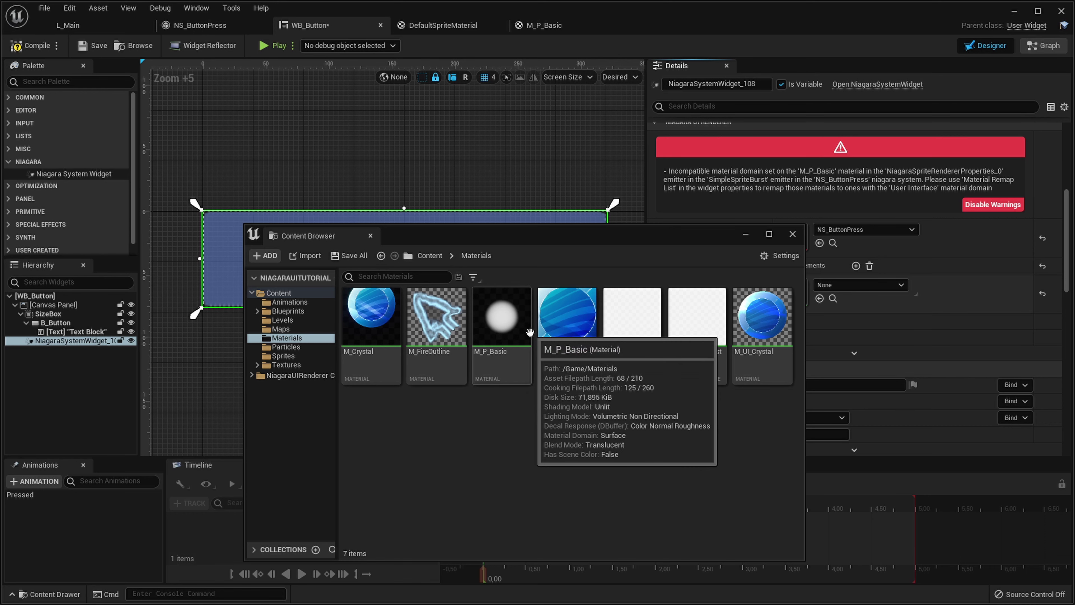
pyautogui.rightClick(504, 323)
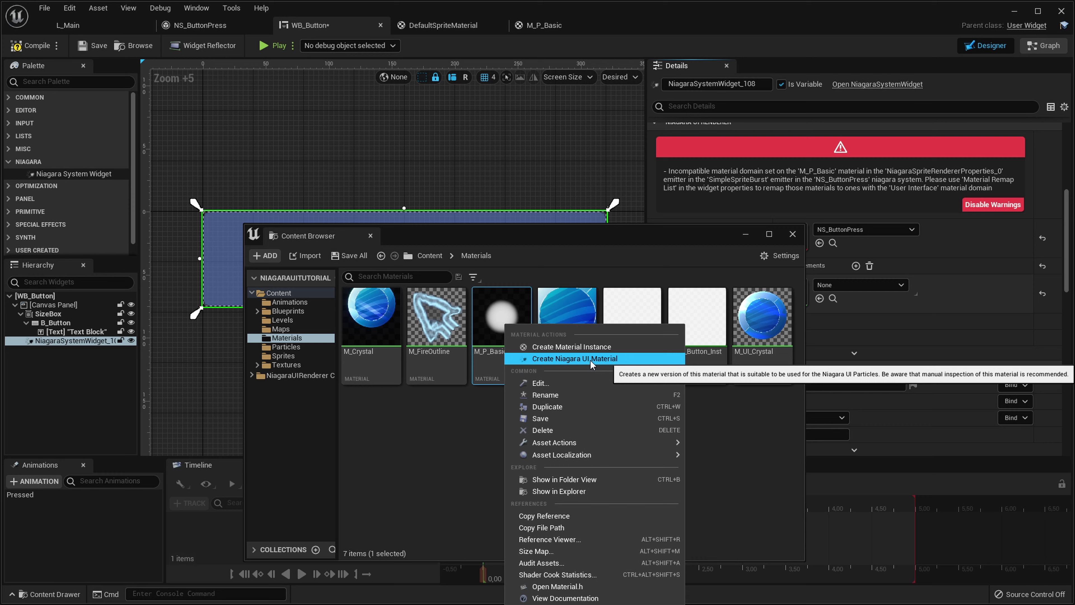
pyautogui.click(591, 365)
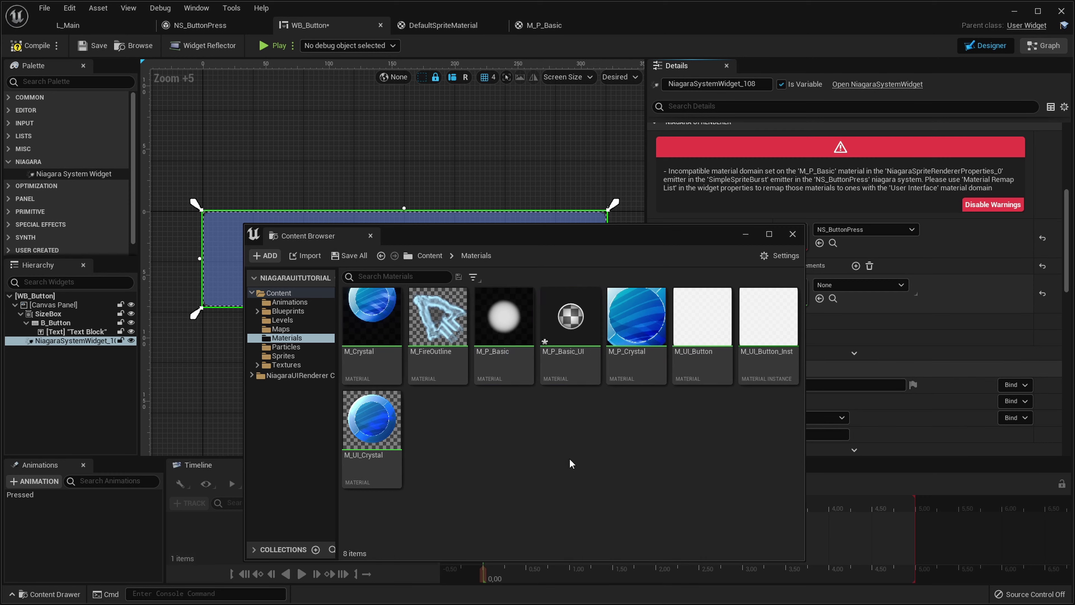
# Open M_P_Basic_UI and arrange its output and RadialGradientExponential nodes into view
pyautogui.doubleClick(571, 359)
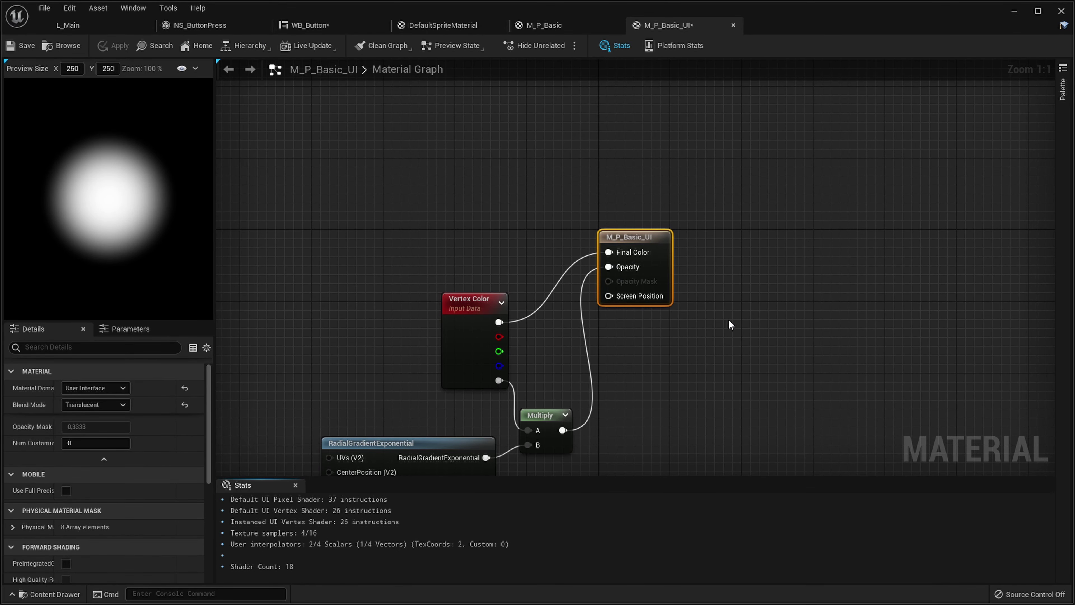
pyautogui.moveTo(666, 270); pyautogui.dragTo(668, 341)
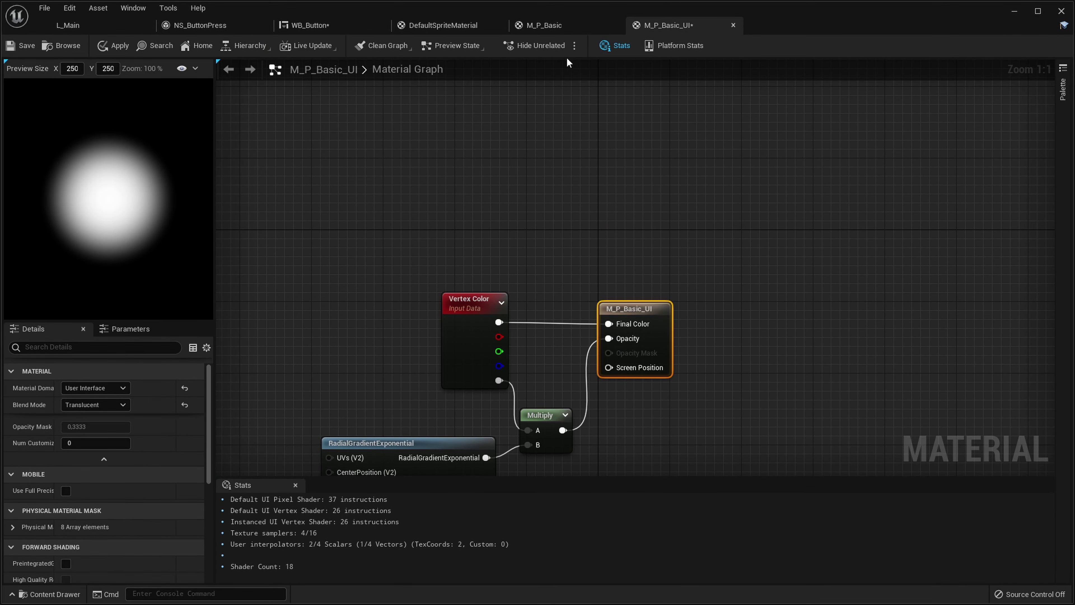
pyautogui.click(558, 25)
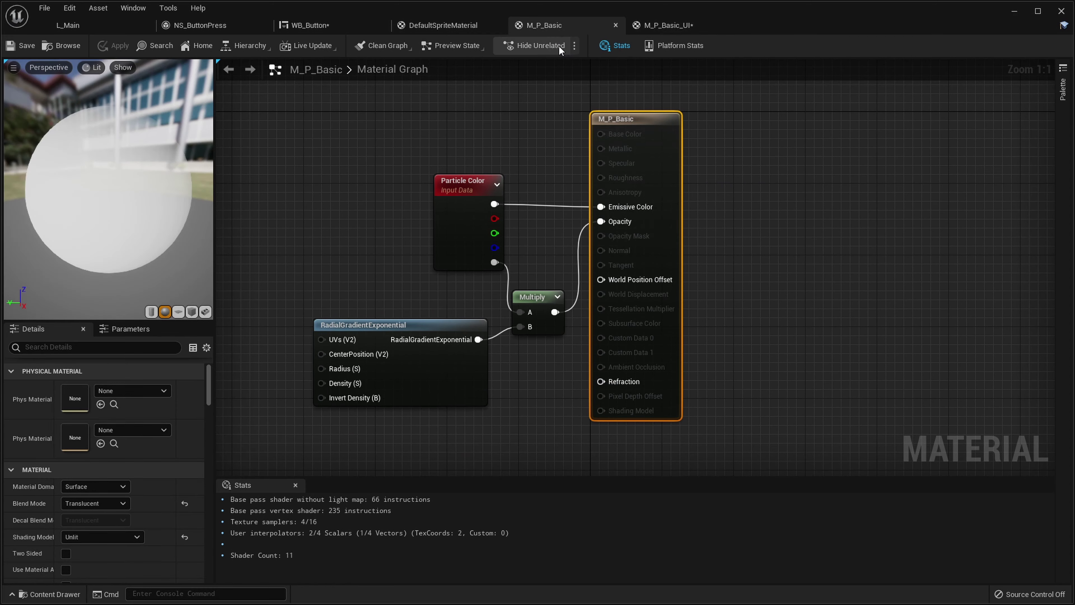
pyautogui.click(675, 26)
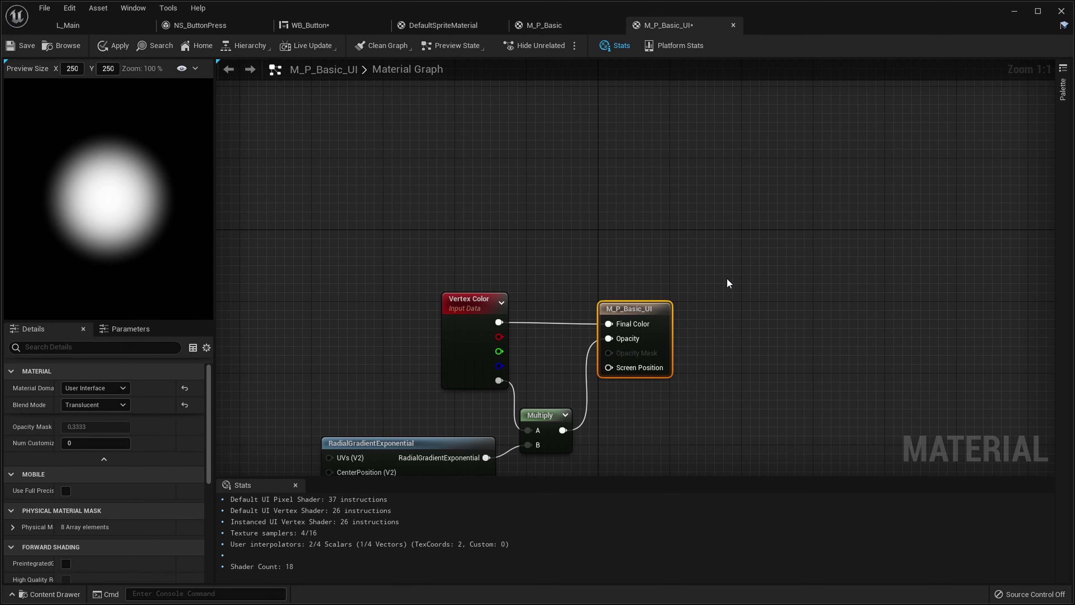
pyautogui.moveTo(37, 387)
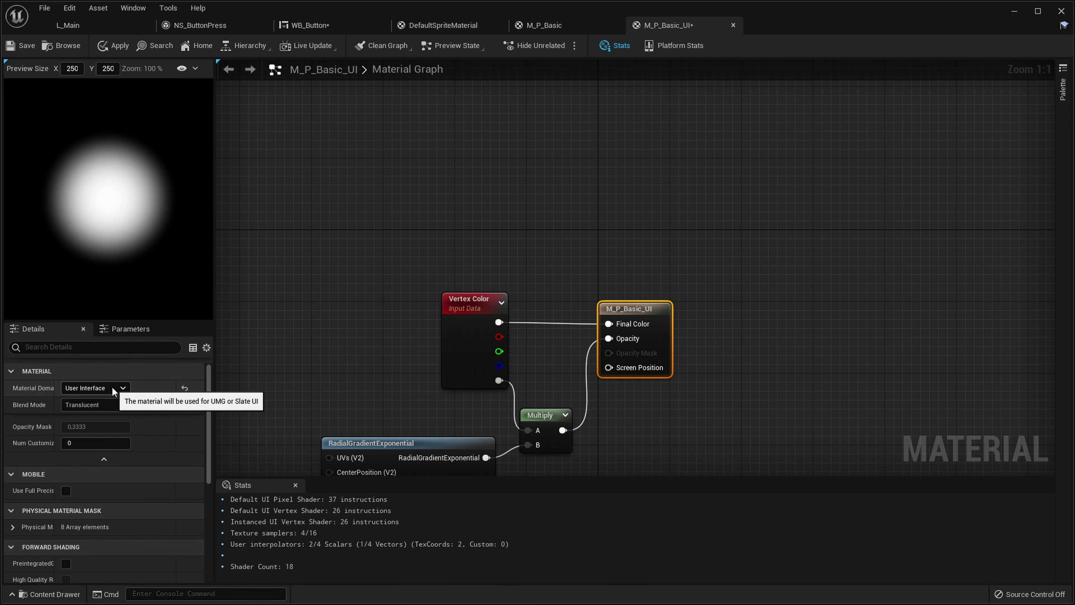
pyautogui.moveTo(665, 417); pyautogui.dragTo(712, 354, button='right')
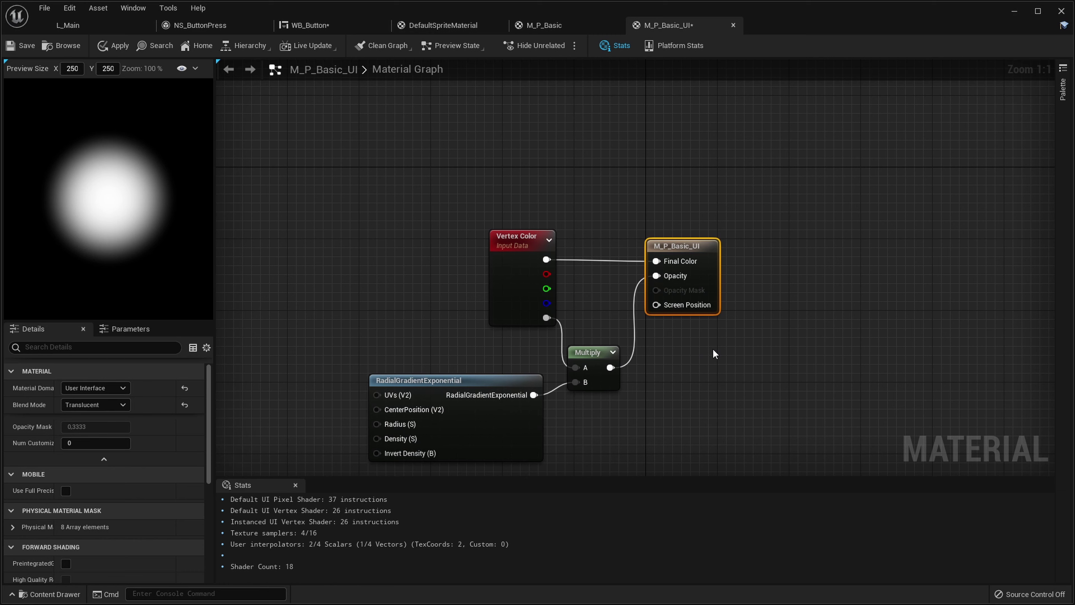
# Compare M_P_Basic's Particle Color node with M_P_Basic_UI's Vertex Color and output nodes
pyautogui.click(543, 24)
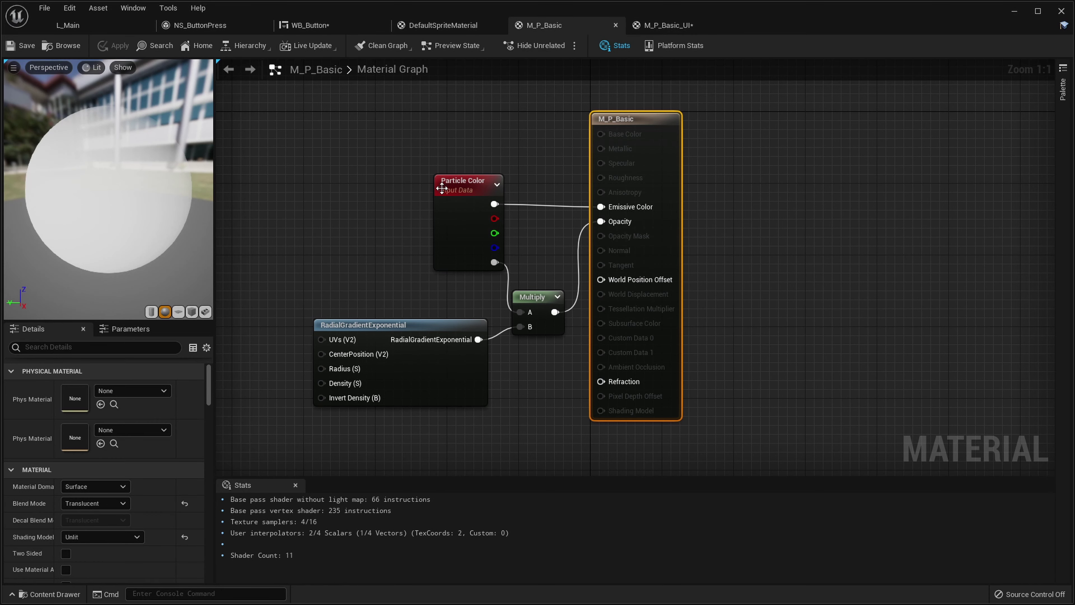
pyautogui.moveTo(338, 122); pyautogui.dragTo(530, 248)
pyautogui.click(668, 25)
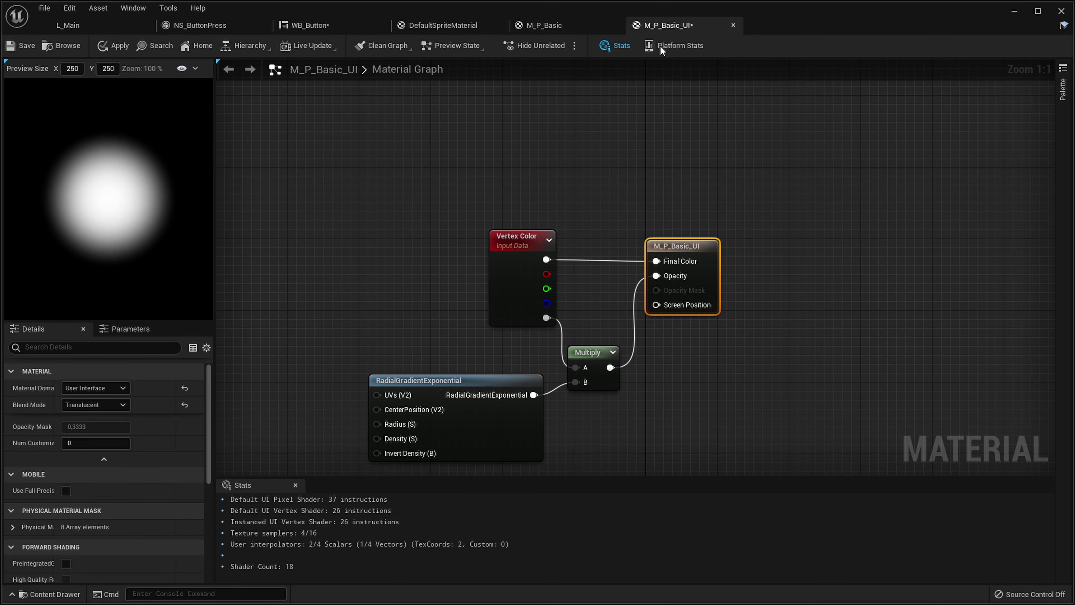
pyautogui.moveTo(428, 183); pyautogui.dragTo(567, 286)
pyautogui.click(598, 295)
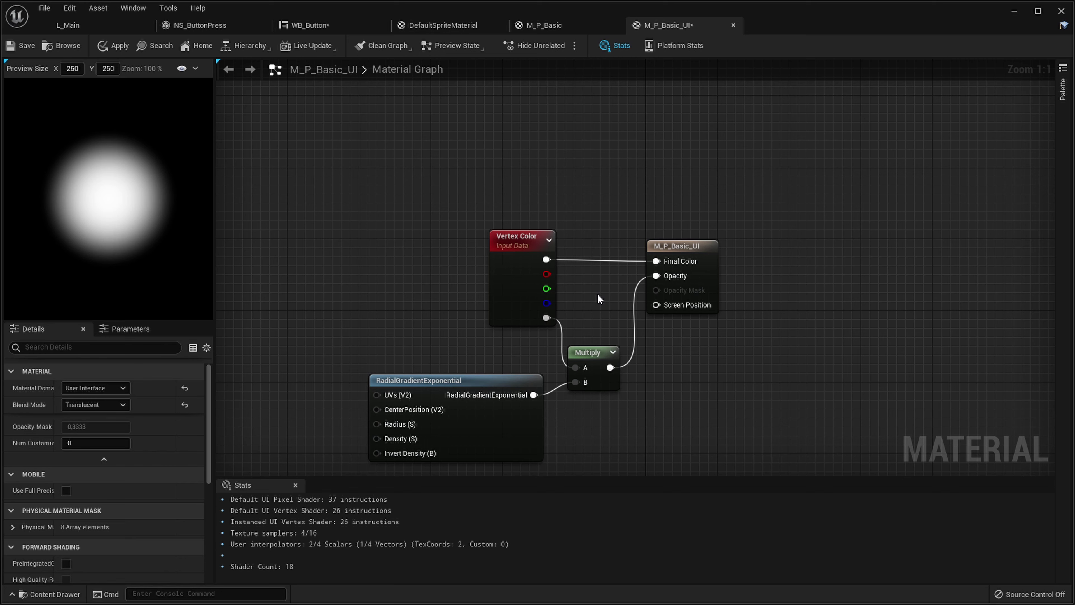
pyautogui.moveTo(825, 180); pyautogui.dragTo(642, 336)
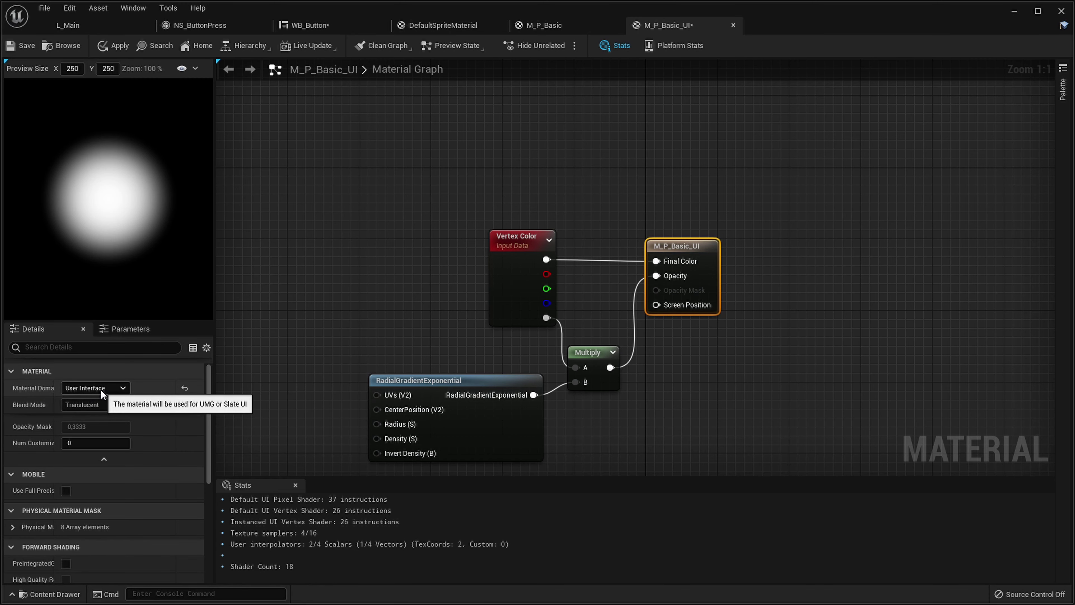
# Recheck Particle Color against Vertex Color and review the UI material's properties
pyautogui.click(587, 24)
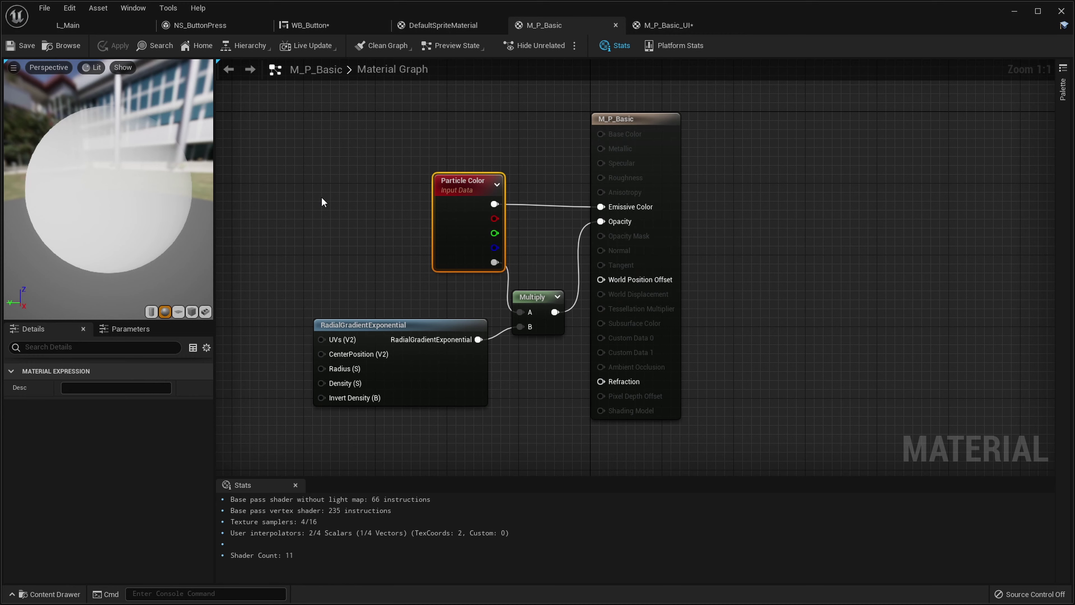
pyautogui.moveTo(340, 132); pyautogui.dragTo(521, 275)
pyautogui.click(669, 25)
pyautogui.moveTo(356, 164); pyautogui.dragTo(572, 333)
pyautogui.moveTo(384, 150); pyautogui.dragTo(580, 336)
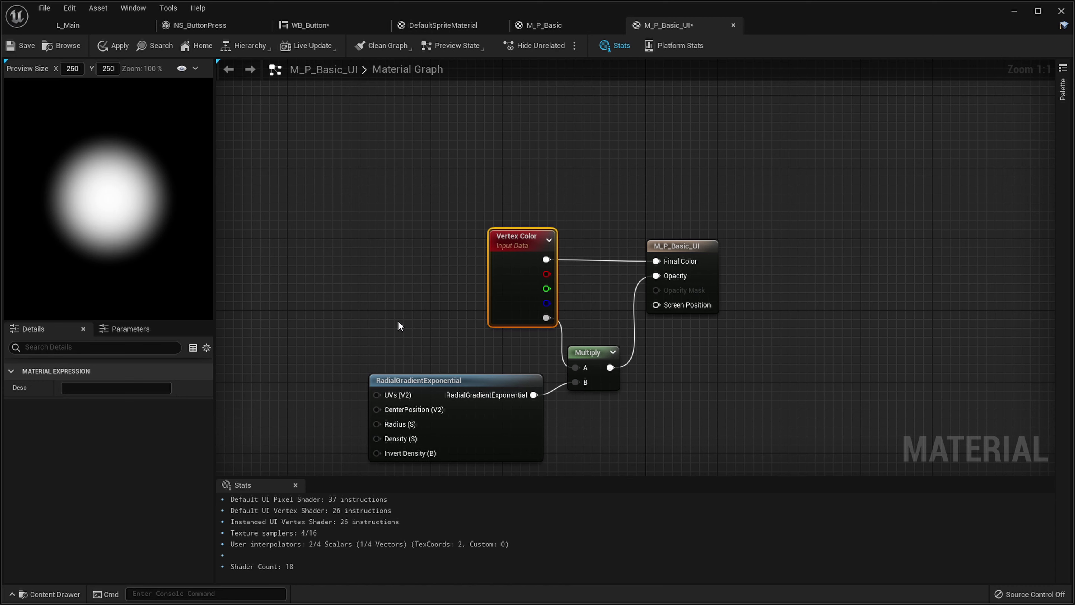
pyautogui.click(434, 276)
pyautogui.moveTo(436, 168); pyautogui.dragTo(572, 337)
pyautogui.click(423, 321)
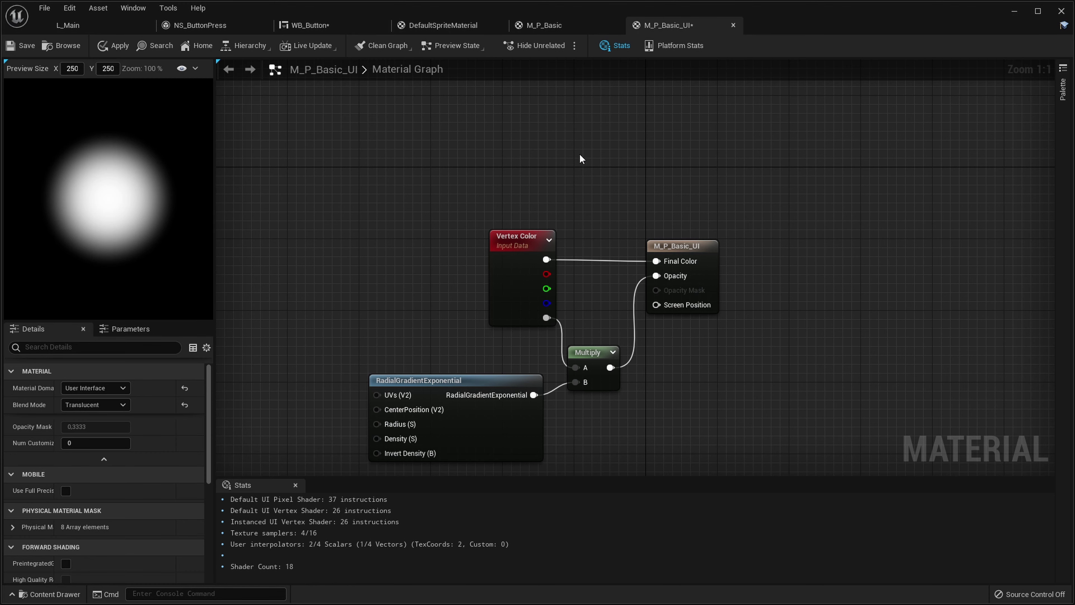
# Recentre the M_P_Basic_UI graph and save the material
pyautogui.moveTo(576, 161); pyautogui.dragTo(566, 127, button='right')
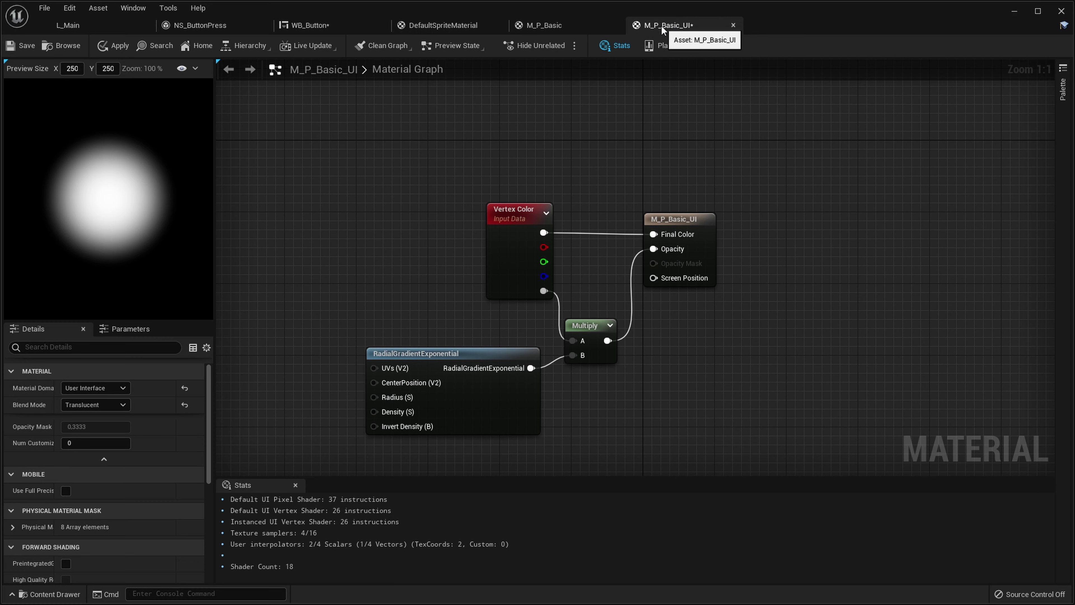
pyautogui.moveTo(759, 352); pyautogui.dragTo(761, 332, button='right')
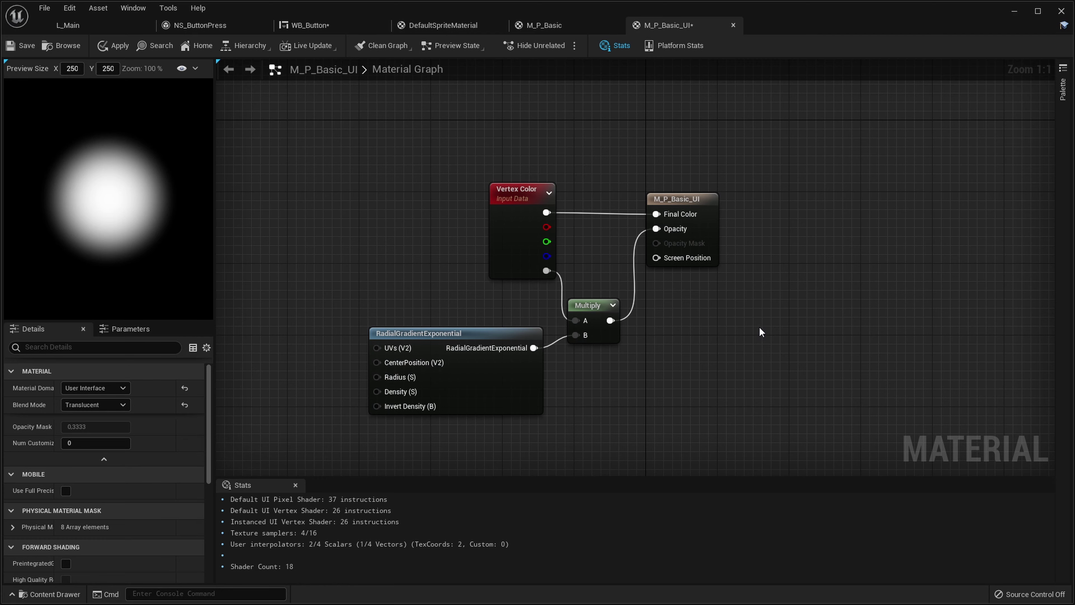
pyautogui.scroll(-1, 773, 350)
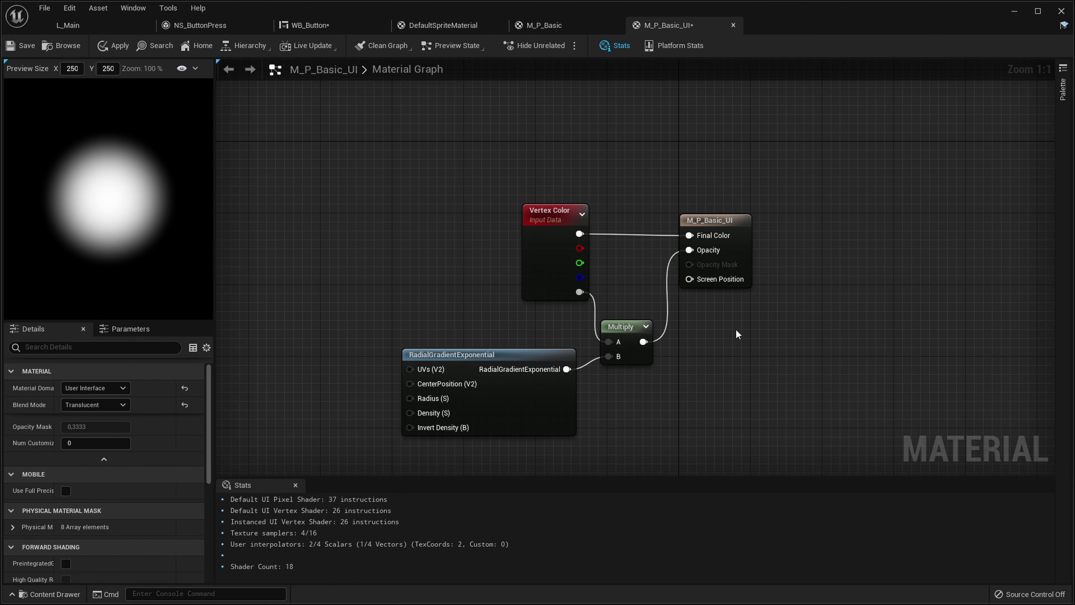
pyautogui.scroll(1, 745, 349)
pyautogui.scroll(-1, 719, 343)
pyautogui.scroll(1, 710, 353)
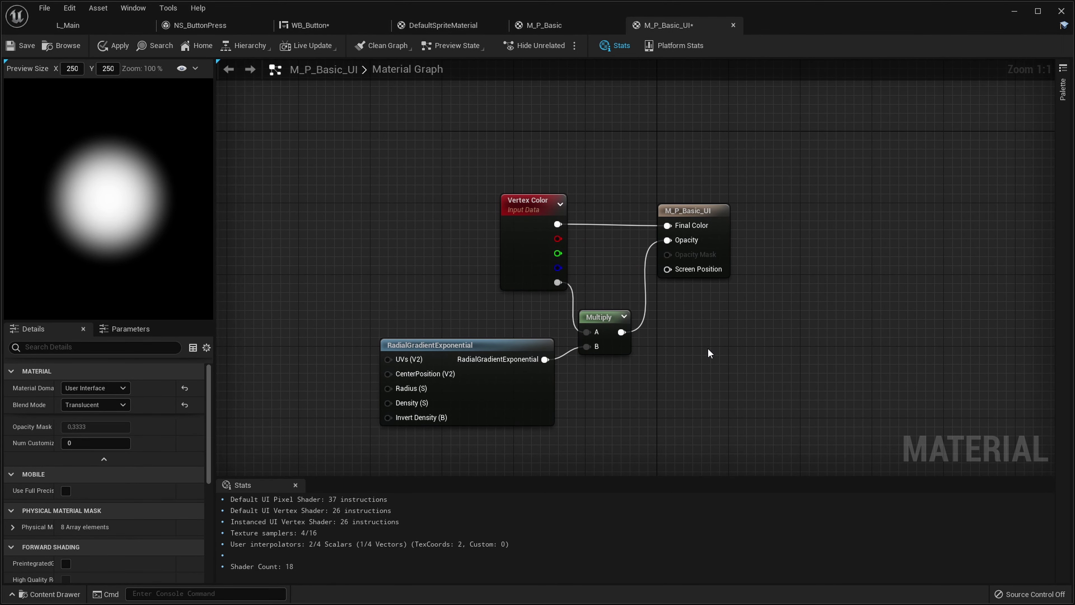
pyautogui.moveTo(708, 363); pyautogui.dragTo(722, 342, button='right')
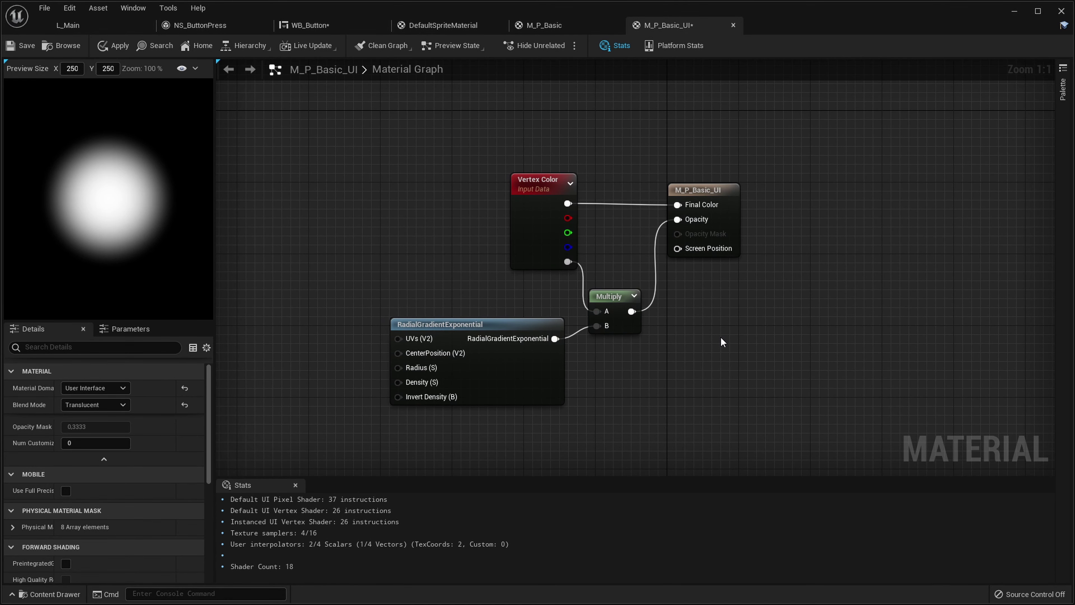
pyautogui.click(22, 45)
# Remap M_P_Basic to M_P_Basic_UI on the Niagara widget and compile WB_Button
pyautogui.click(317, 32)
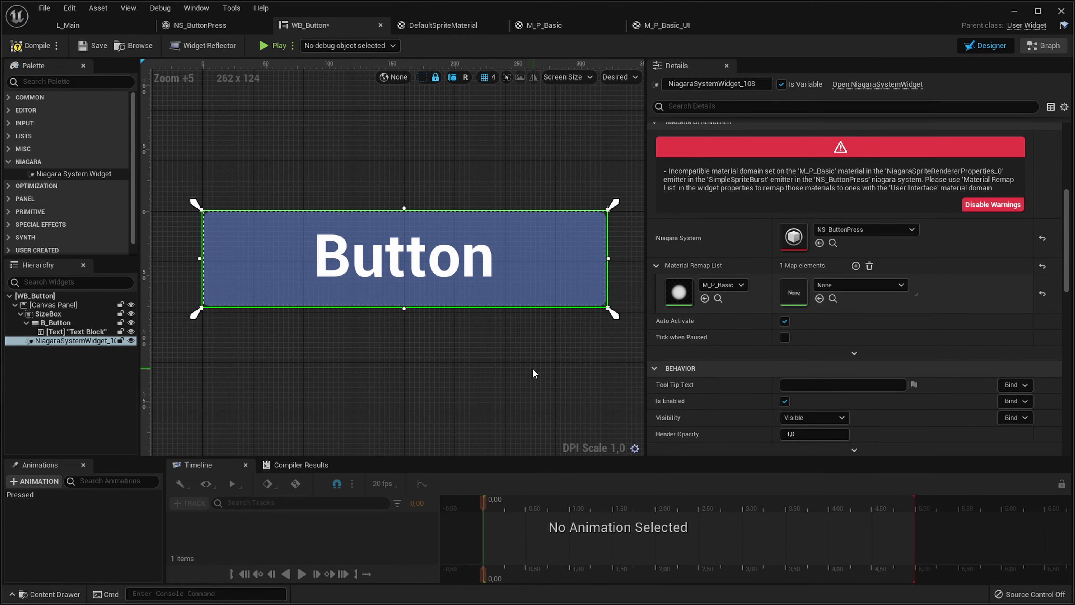
pyautogui.click(678, 25)
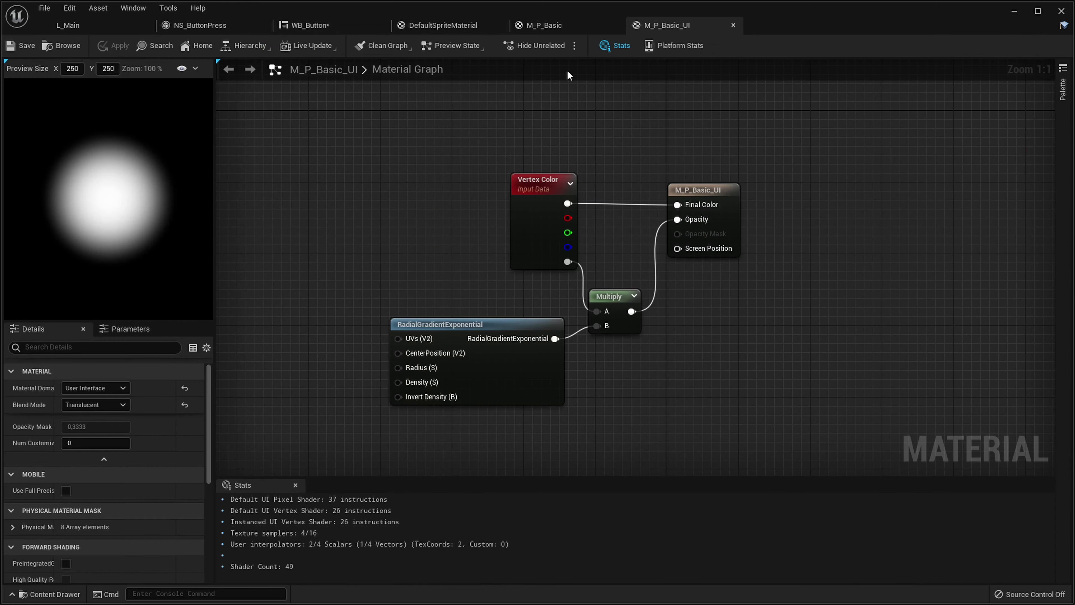
pyautogui.click(311, 22)
pyautogui.click(878, 284)
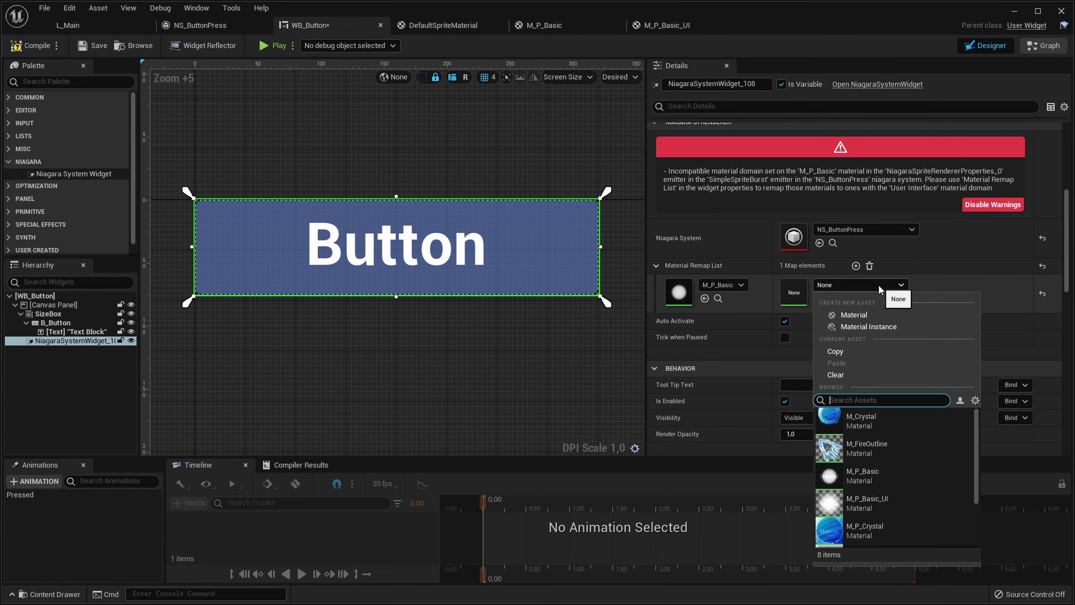
pyautogui.write('UI')
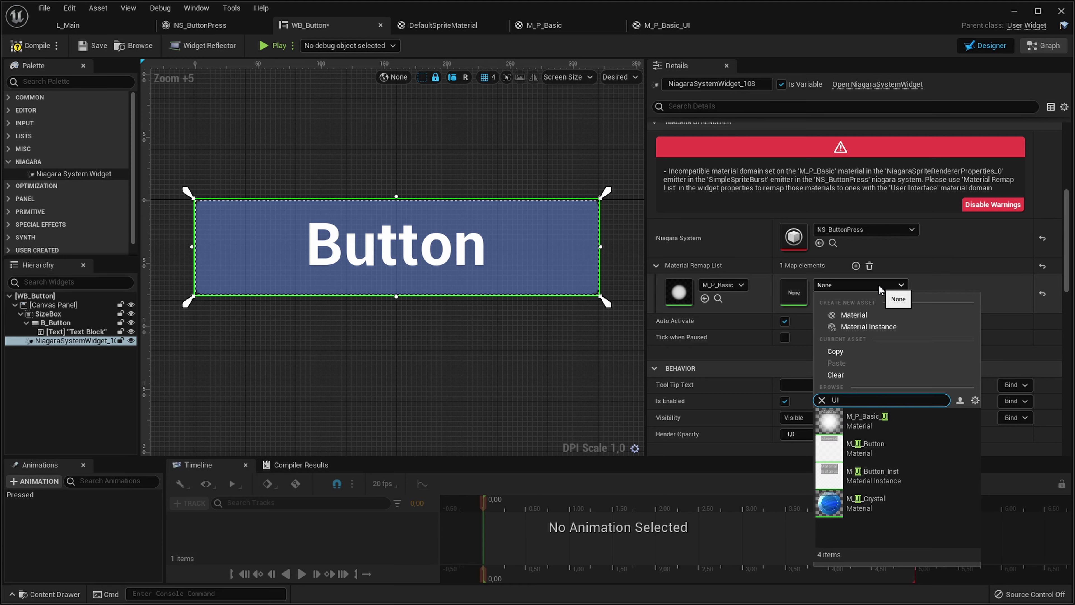
pyautogui.click(862, 420)
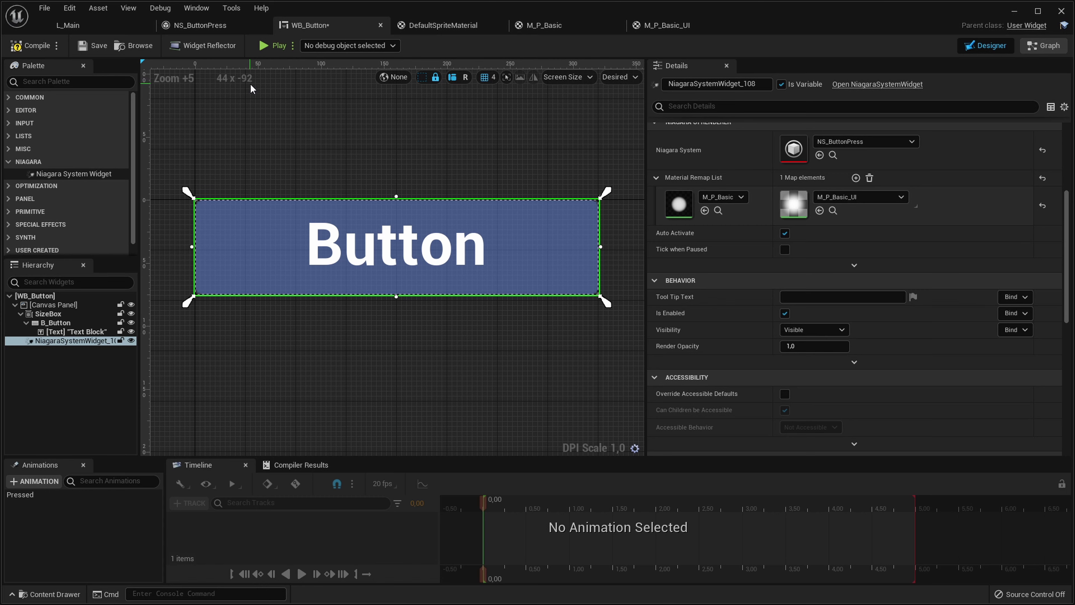
pyautogui.click(37, 50)
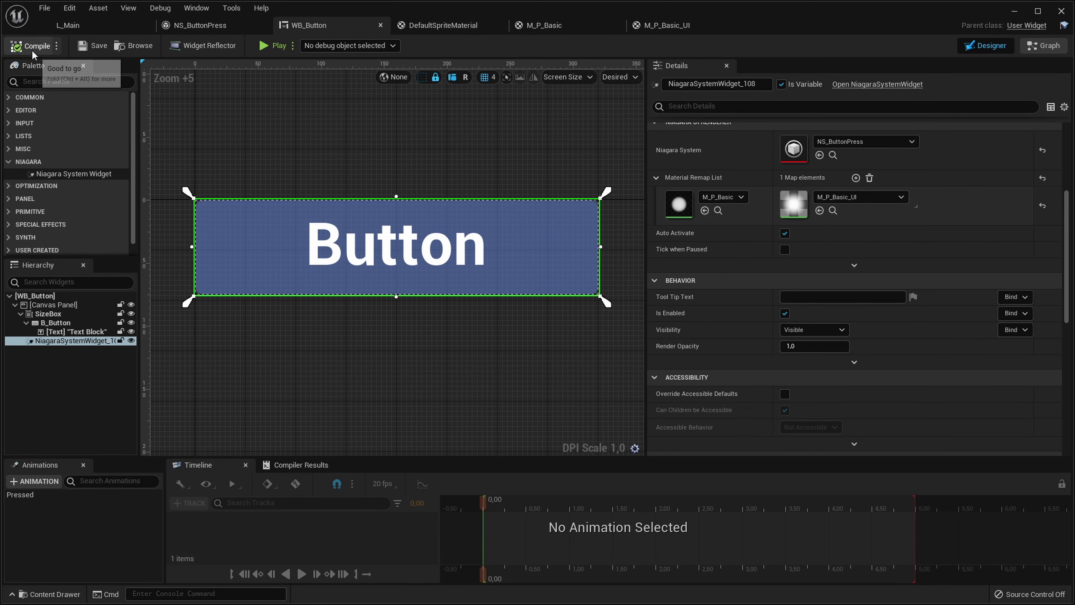
# Add an Add Velocity from Point module to Particle Spawn in NS_ButtonPress
pyautogui.click(200, 25)
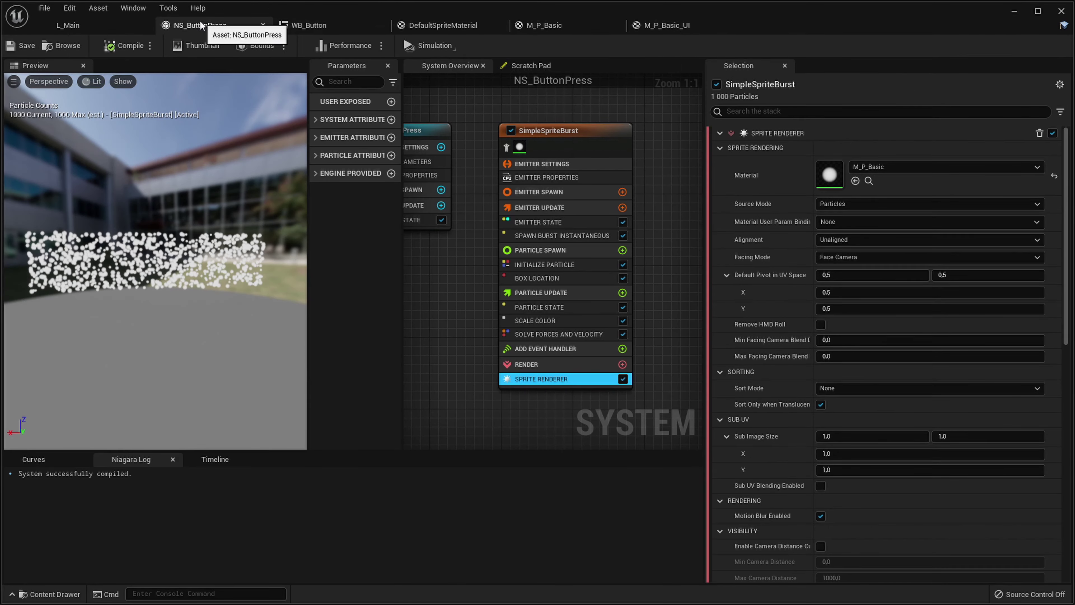
pyautogui.moveTo(468, 245)
pyautogui.mouseDown(button='right')
pyautogui.moveTo(519, 231)
pyautogui.moveTo(472, 224)
pyautogui.mouseUp(button='right')
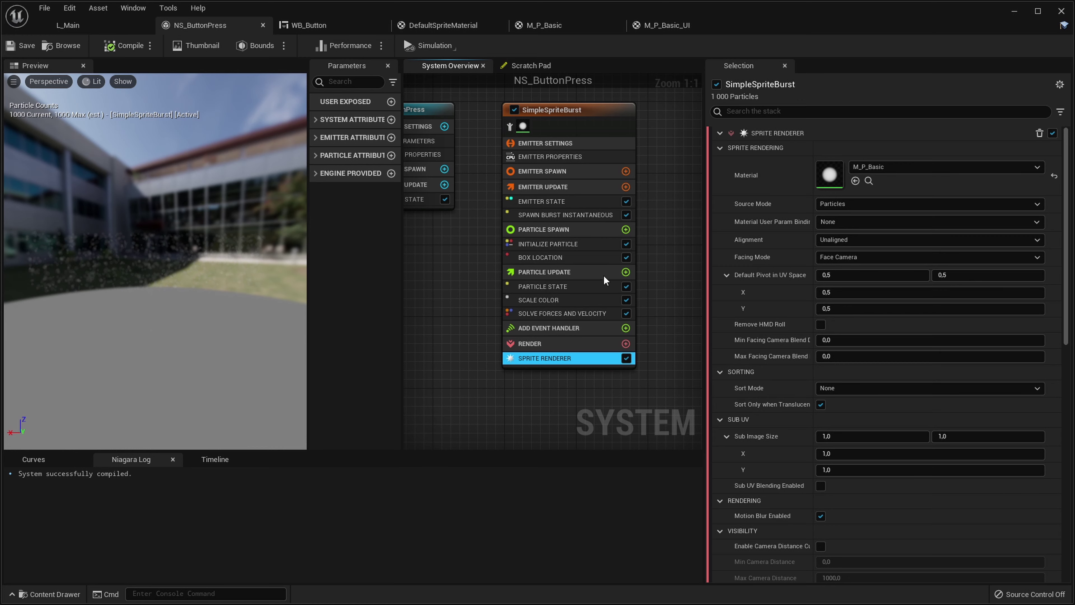
pyautogui.click(627, 229)
pyautogui.write('add velo')
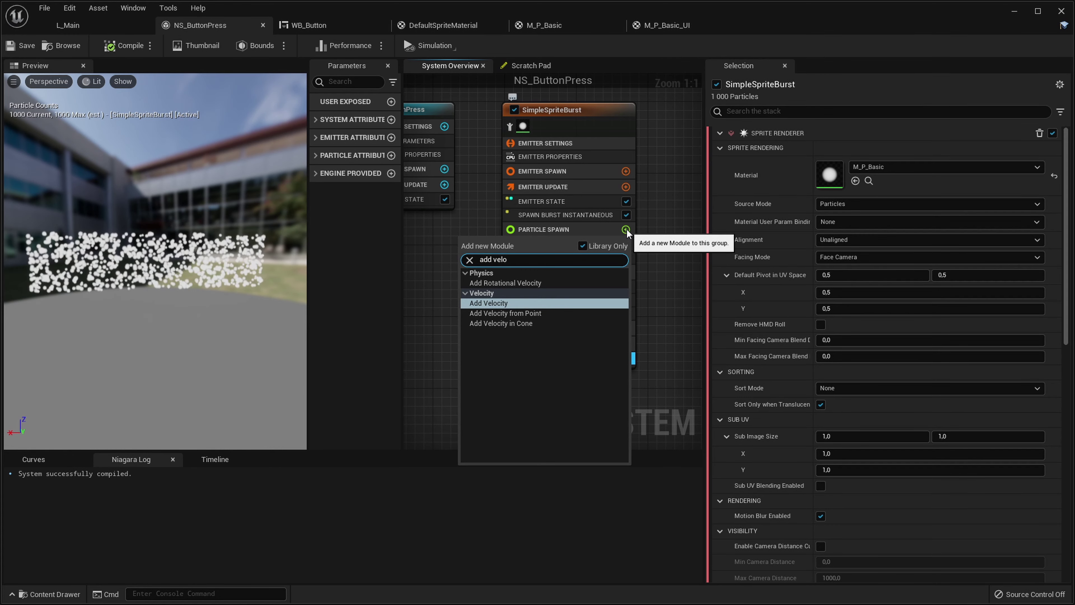
pyautogui.press('Down')
pyautogui.press('Return')
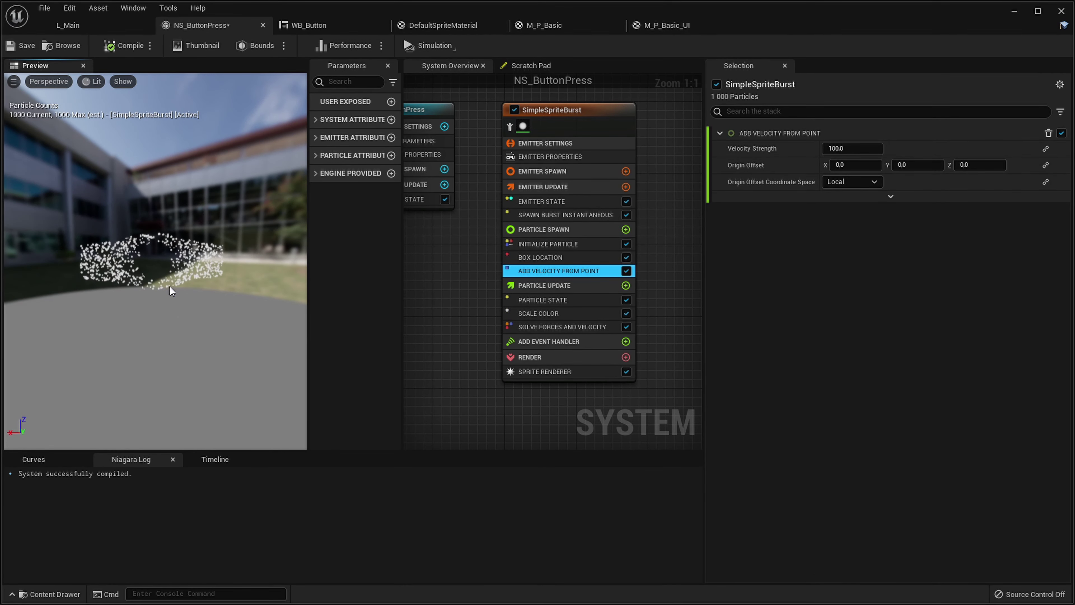
pyautogui.moveTo(170, 287); pyautogui.dragTo(43, 71)
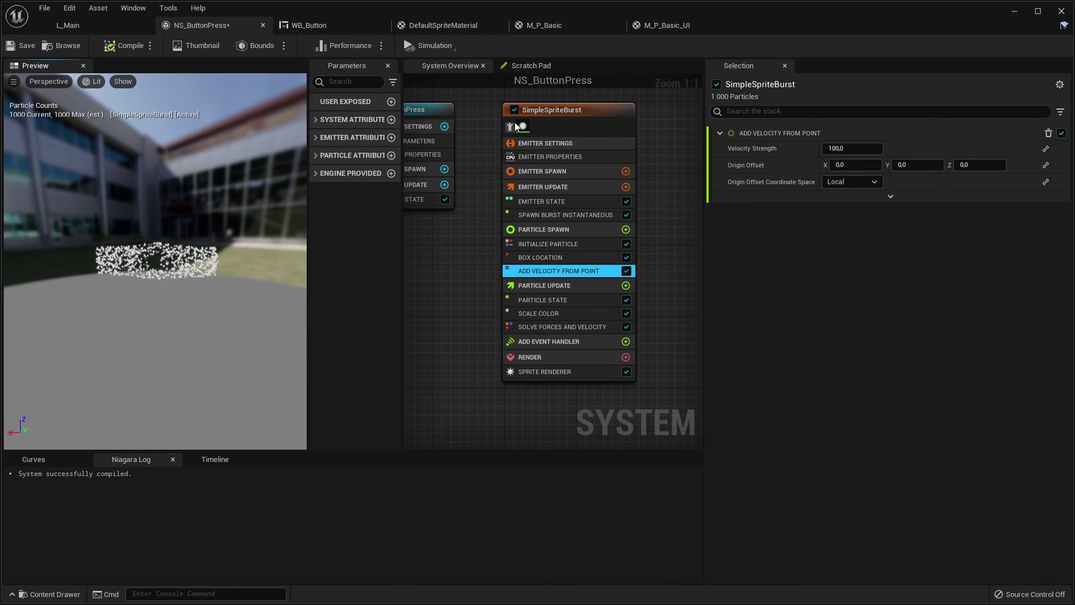
pyautogui.moveTo(686, 302); pyautogui.dragTo(649, 292, button='right')
# Add Curl Noise Force above Solve Forces and Velocity with Noise Strength 500
pyautogui.click(604, 280)
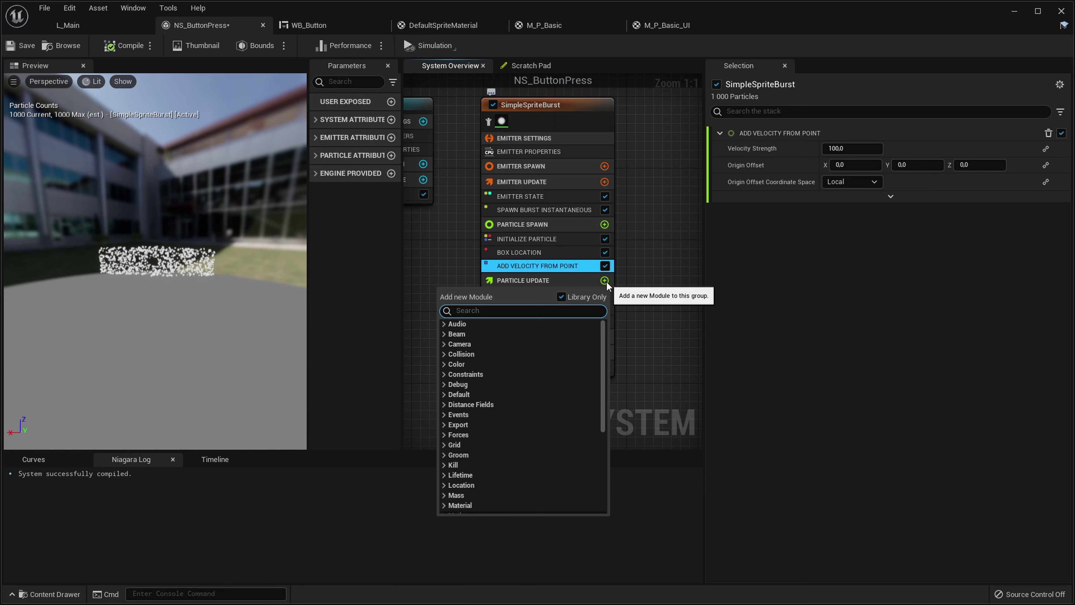
pyautogui.write('cur')
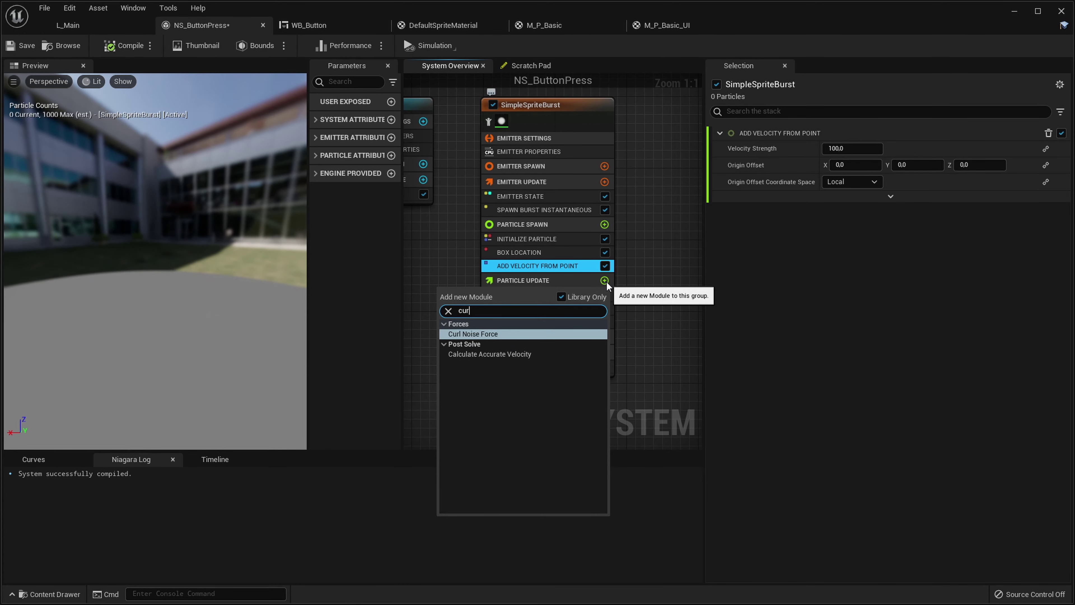
pyautogui.press('Return')
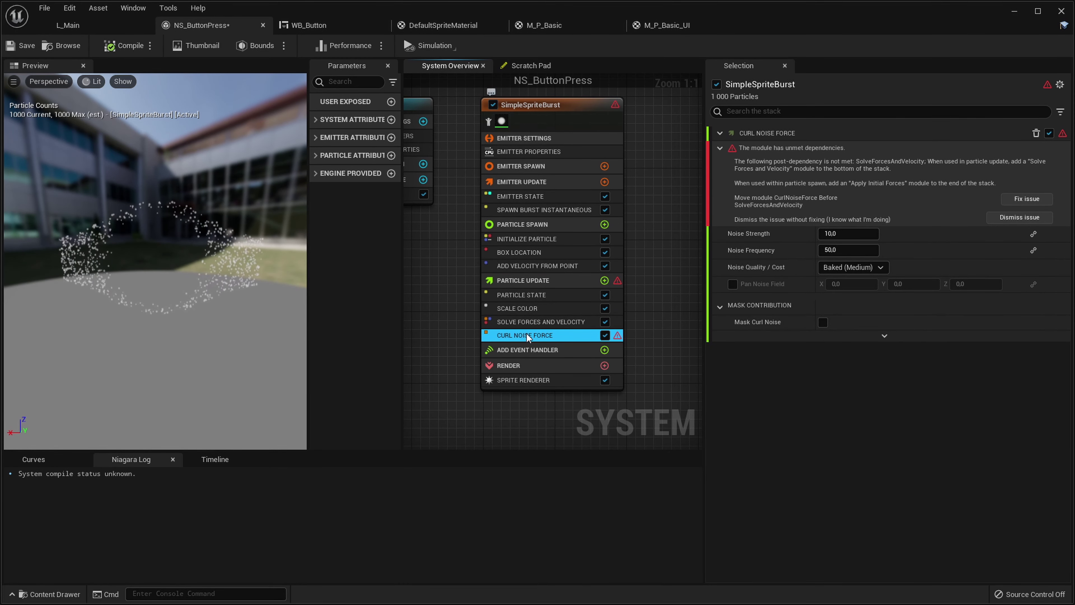
pyautogui.moveTo(513, 338); pyautogui.dragTo(541, 317)
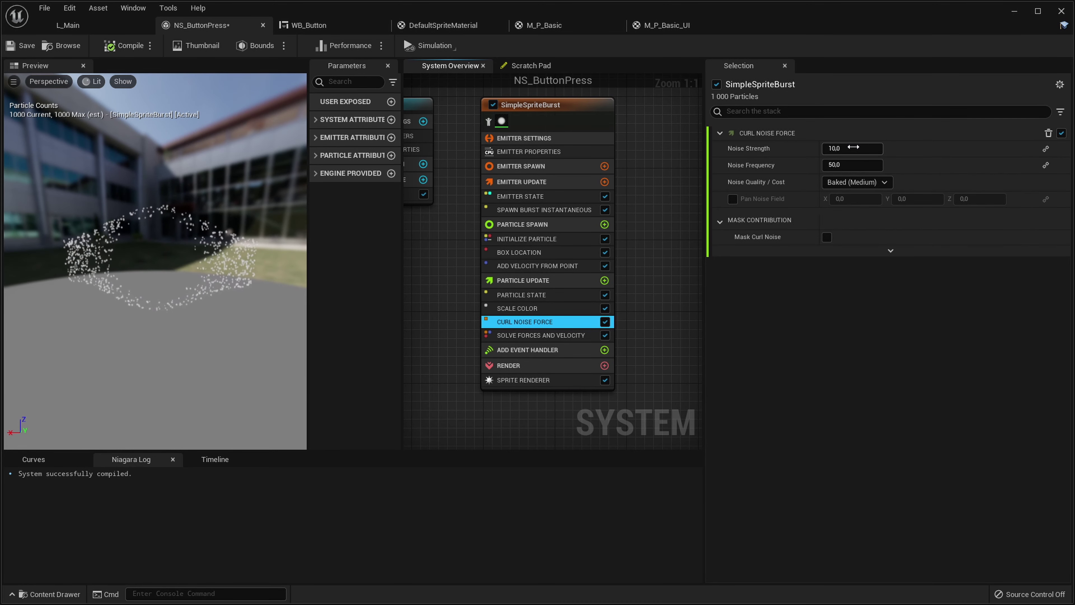
pyautogui.write('500')
pyautogui.press('Return')
pyautogui.moveTo(196, 310); pyautogui.dragTo(178, 312)
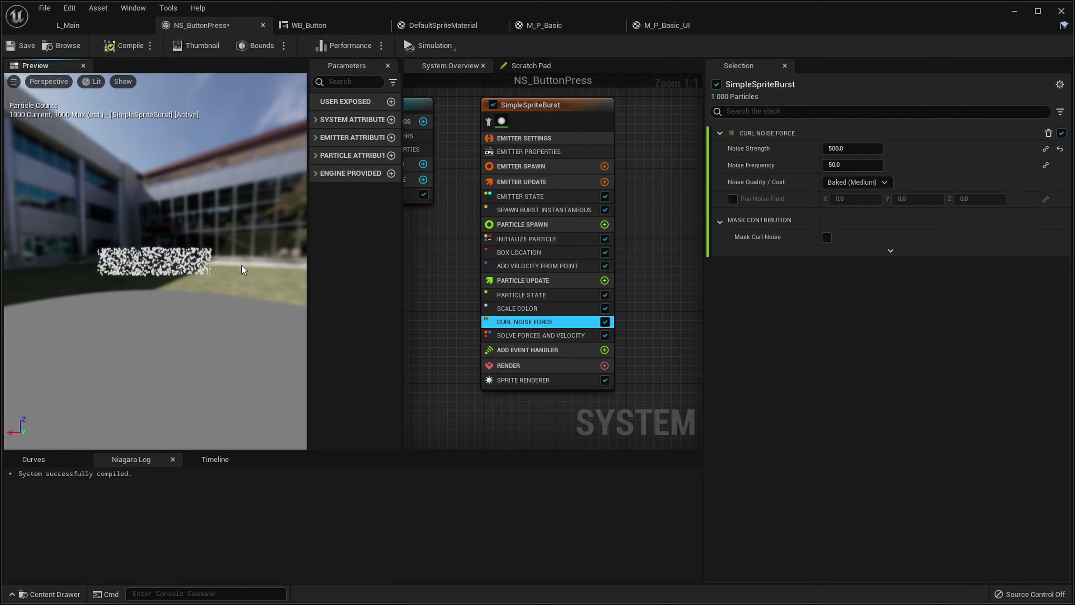
pyautogui.moveTo(230, 270); pyautogui.dragTo(206, 266)
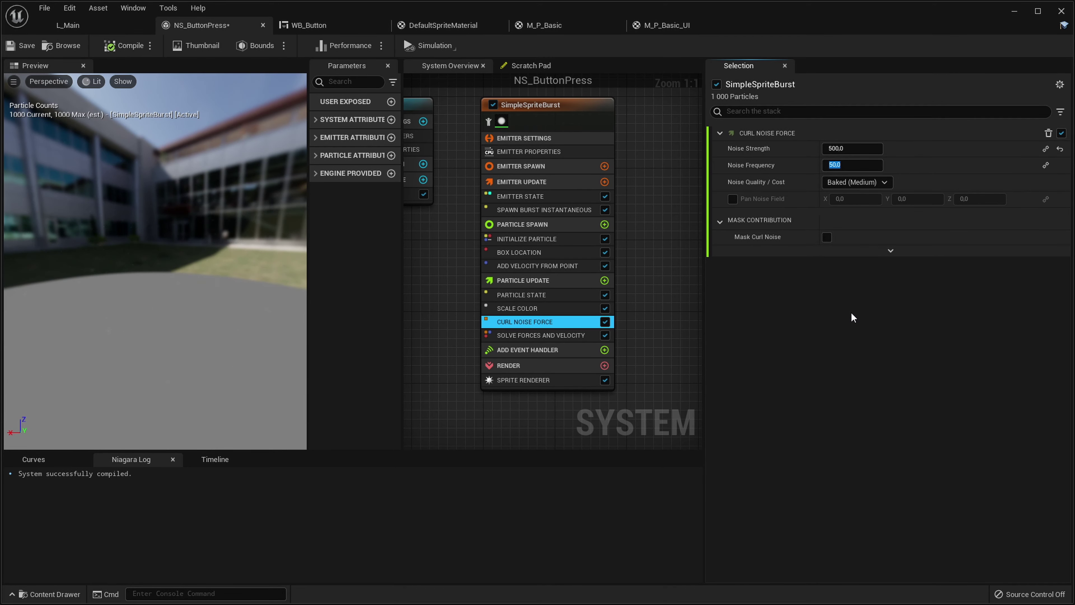
# Set the Curl Noise Force noise frequency to 20
pyautogui.write('15')
pyautogui.press('Return')
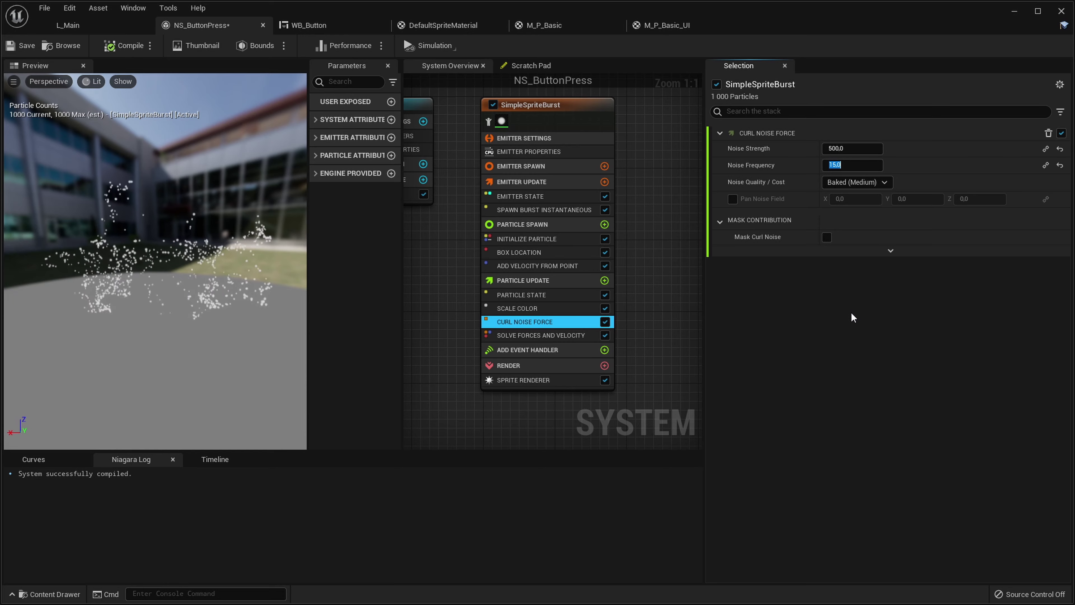
pyautogui.write('20')
pyautogui.press('Return')
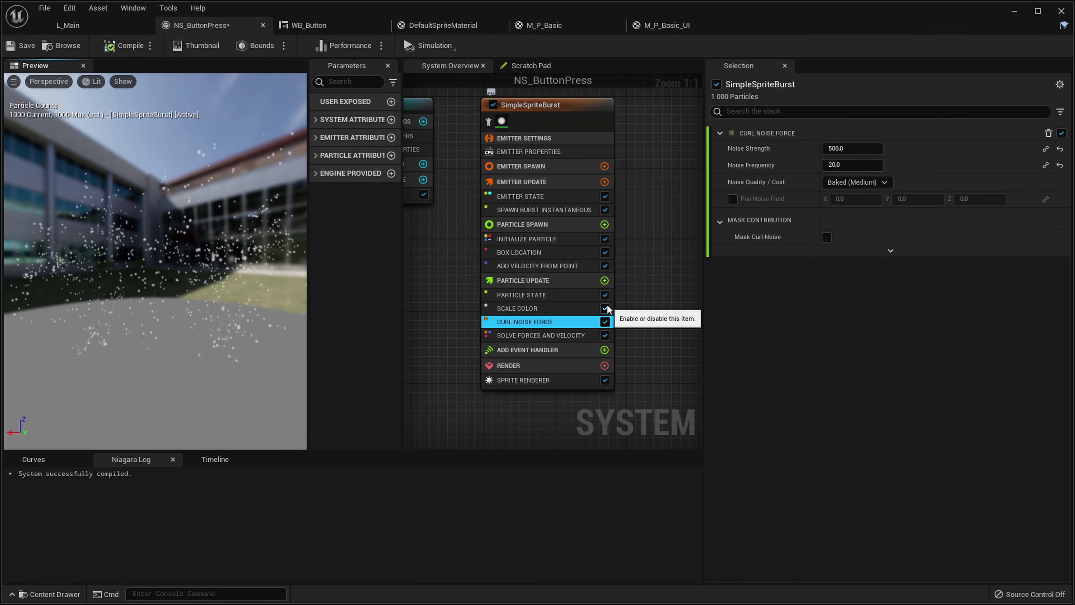
# Add a Drag module to Particle Update above Solve Forces and Velocity
pyautogui.click(604, 281)
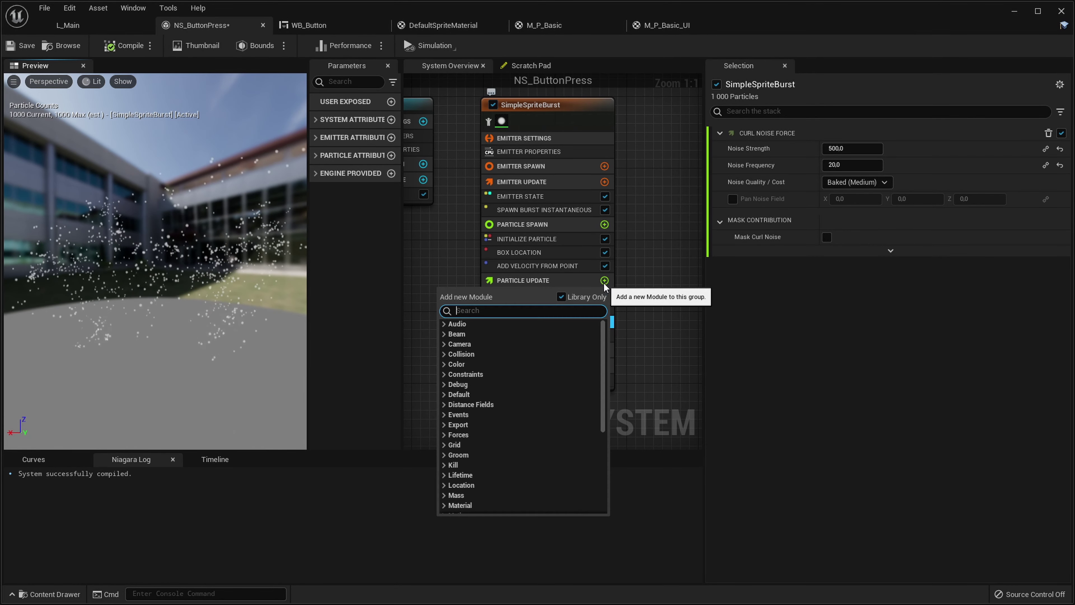
pyautogui.write('drag')
pyautogui.click(525, 352)
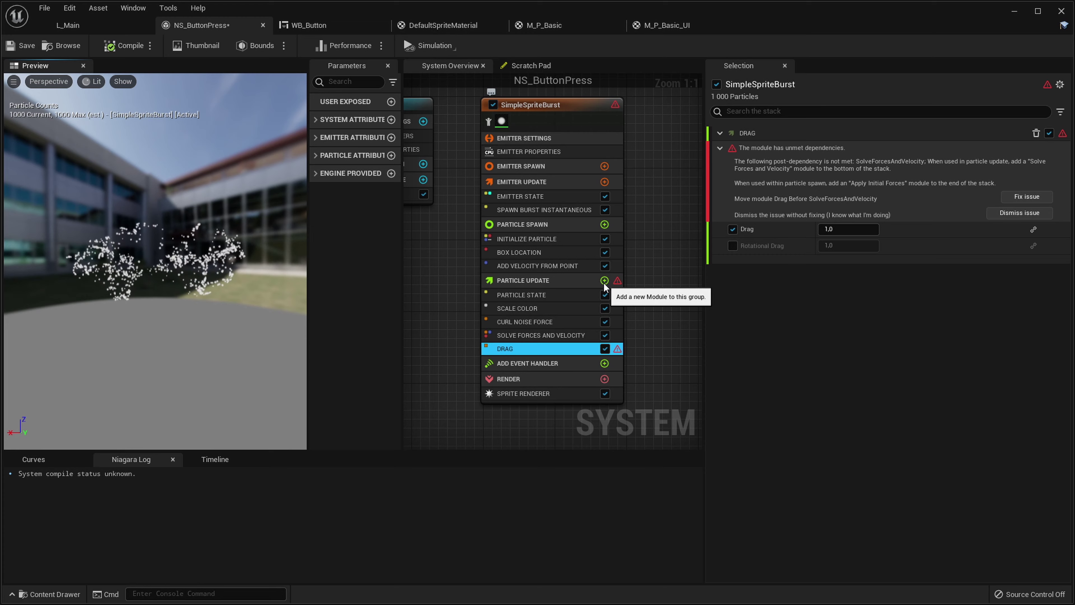
pyautogui.moveTo(525, 355); pyautogui.dragTo(544, 331)
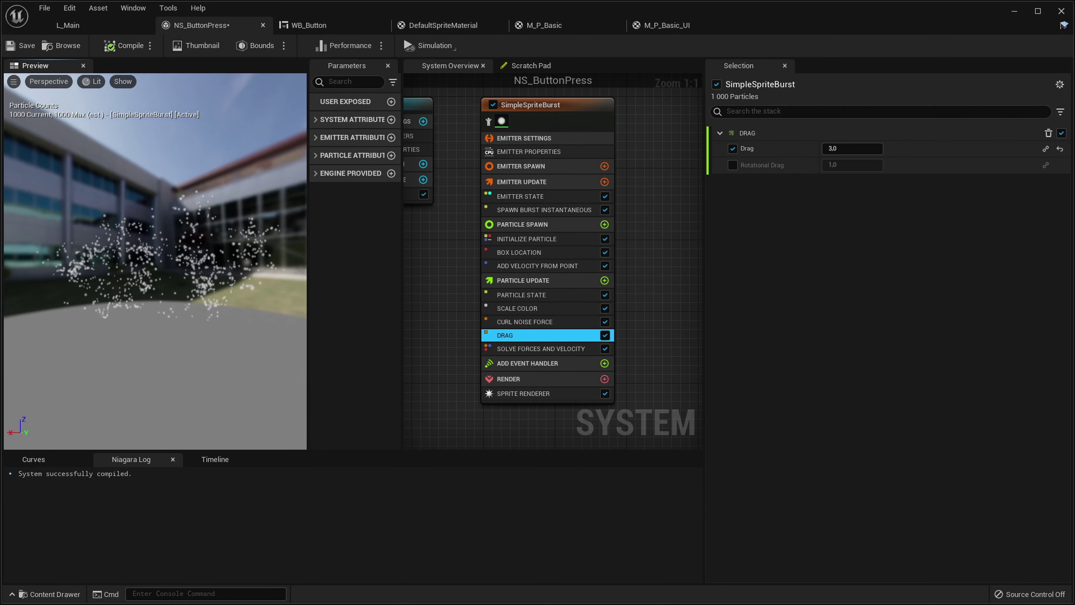
pyautogui.moveTo(185, 253); pyautogui.dragTo(199, 249)
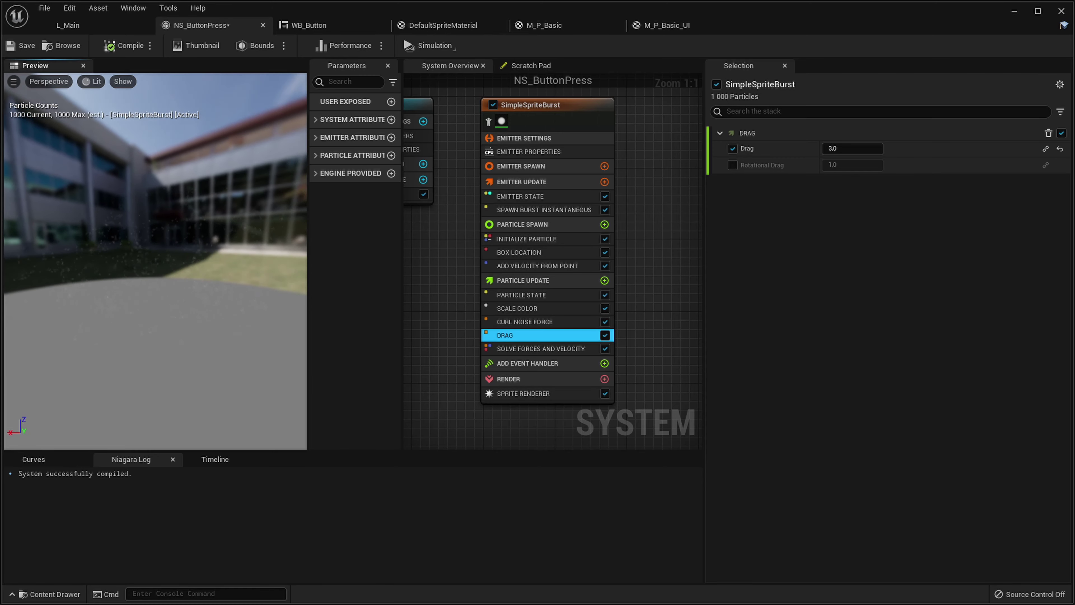
# Make Initialize Particle lifetime Random with a minimum lifetime of 0,5
pyautogui.click(534, 242)
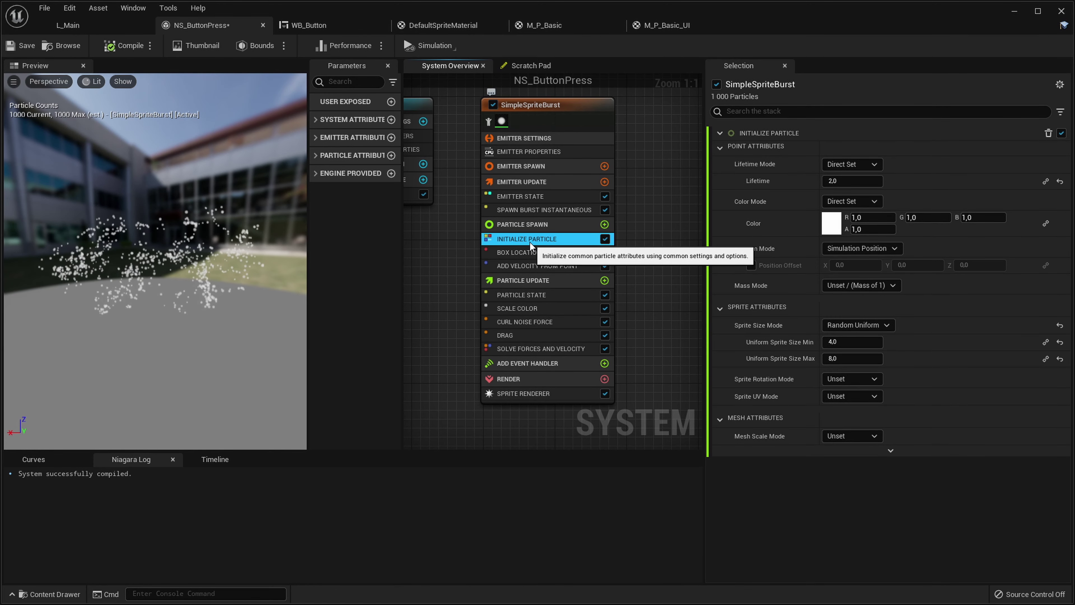
pyautogui.click(865, 166)
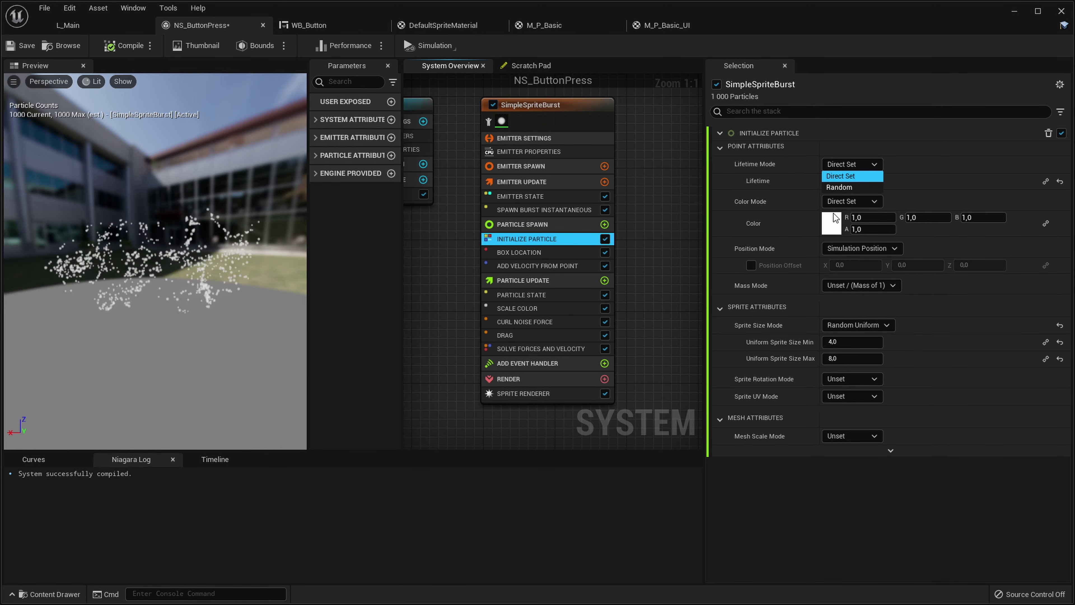
pyautogui.click(838, 188)
pyautogui.click(838, 180)
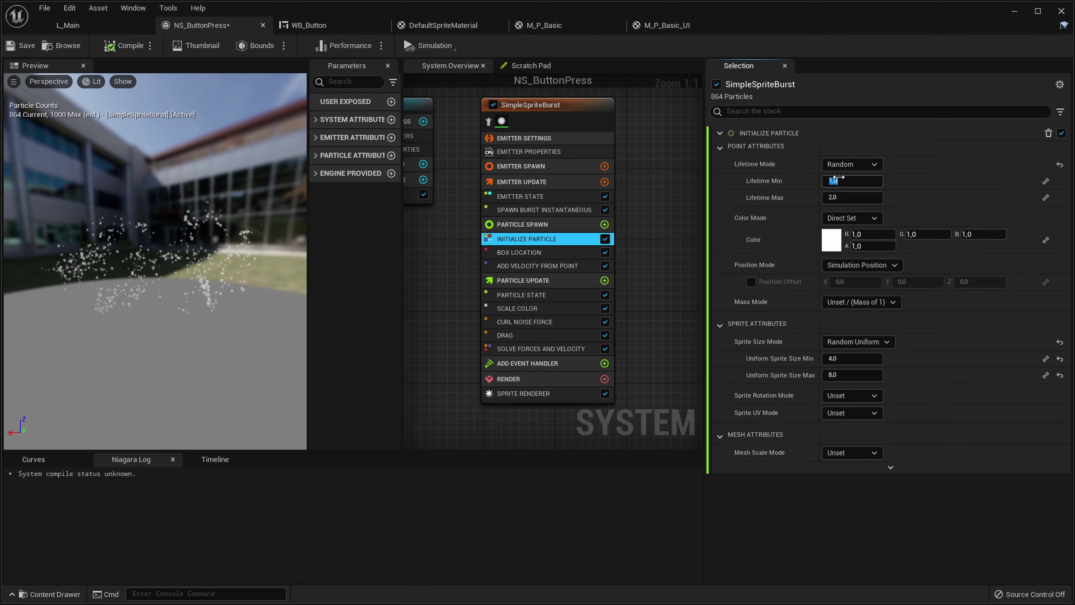
pyautogui.write('0,5')
pyautogui.press('Return')
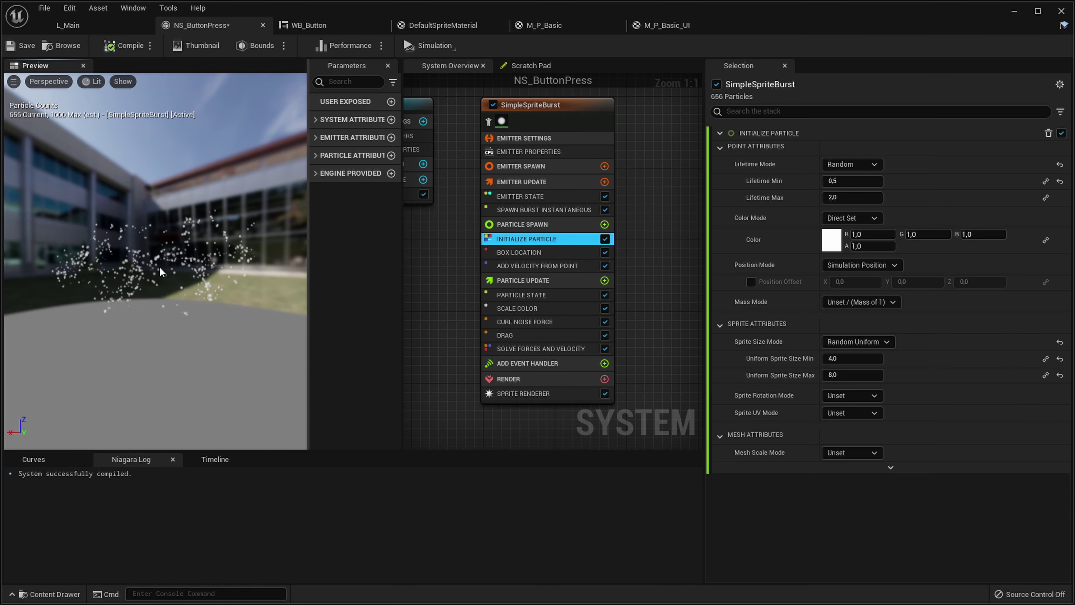
pyautogui.moveTo(436, 295)
pyautogui.mouseDown(button='right')
pyautogui.moveTo(468, 301)
pyautogui.moveTo(421, 286)
pyautogui.mouseUp(button='right')
# Set the particle colour to light blue with hue 230 and saturation 0,8
pyautogui.click(829, 245)
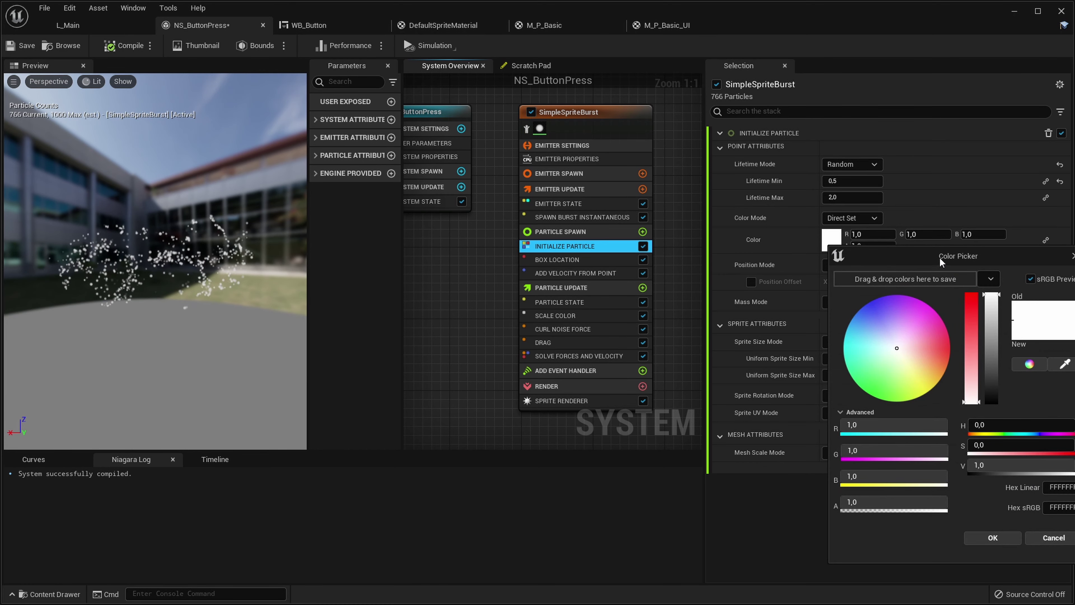
pyautogui.moveTo(939, 256); pyautogui.dragTo(687, 240)
pyautogui.click(787, 406)
pyautogui.write('230')
pyautogui.press('Return')
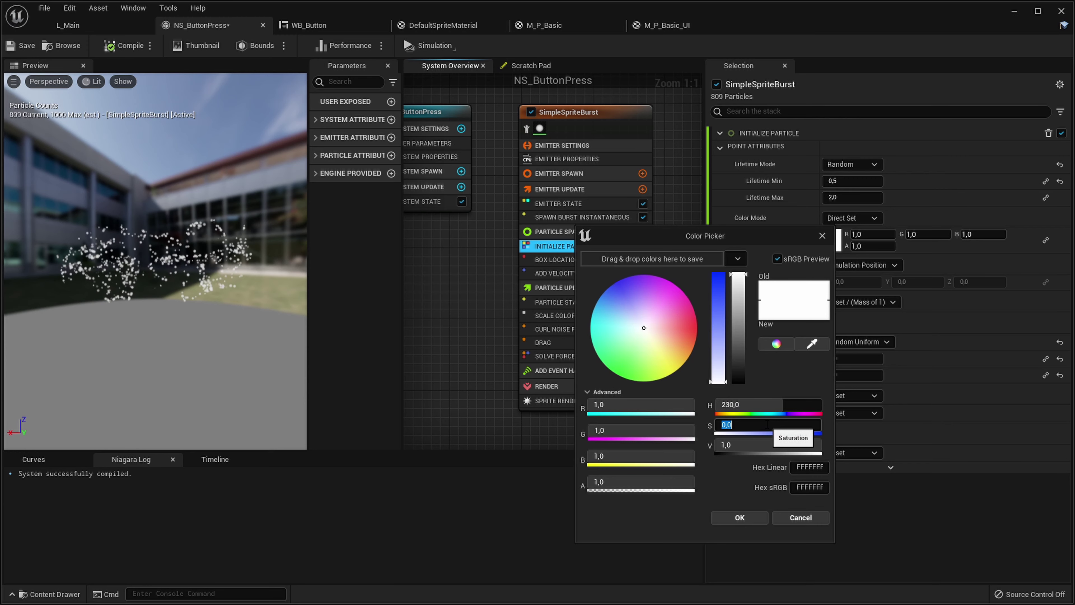
pyautogui.write('0,8')
pyautogui.press('Return')
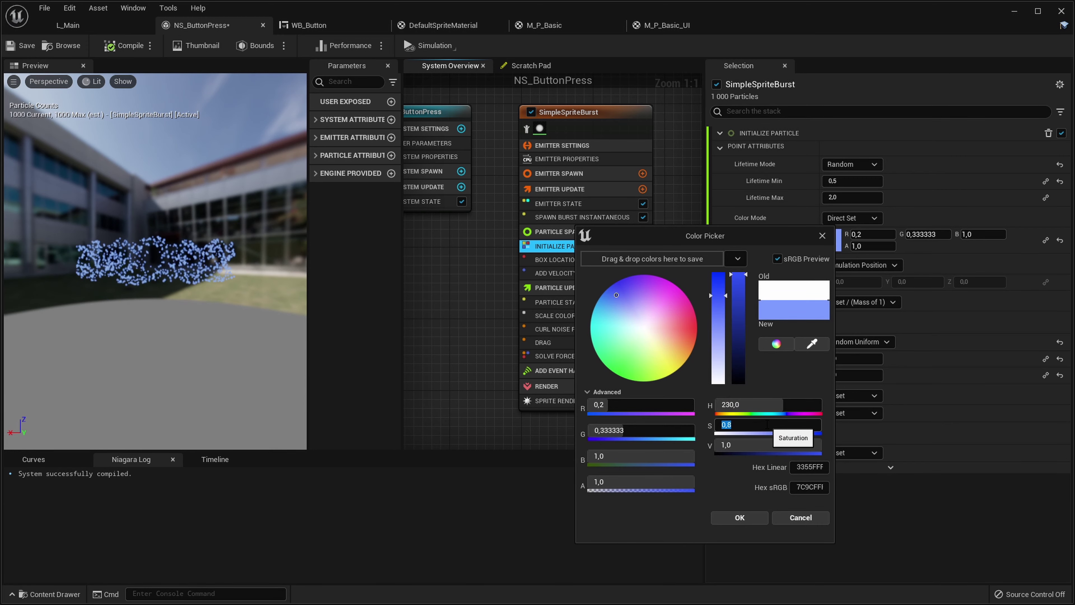
pyautogui.click(744, 516)
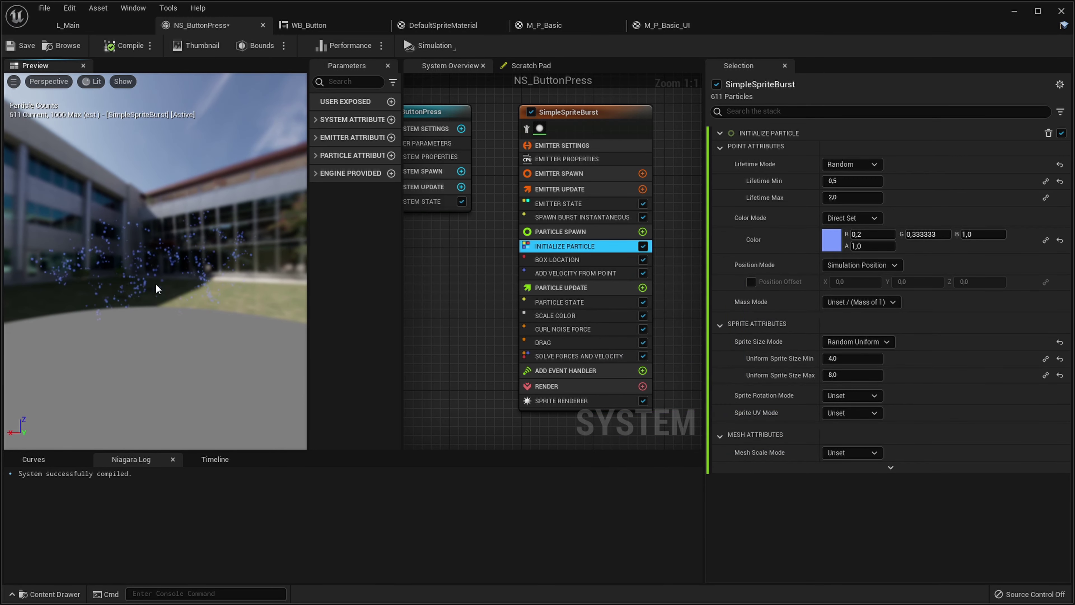
# Save NS_ButtonPress and compile WB_Button
pyautogui.click(21, 45)
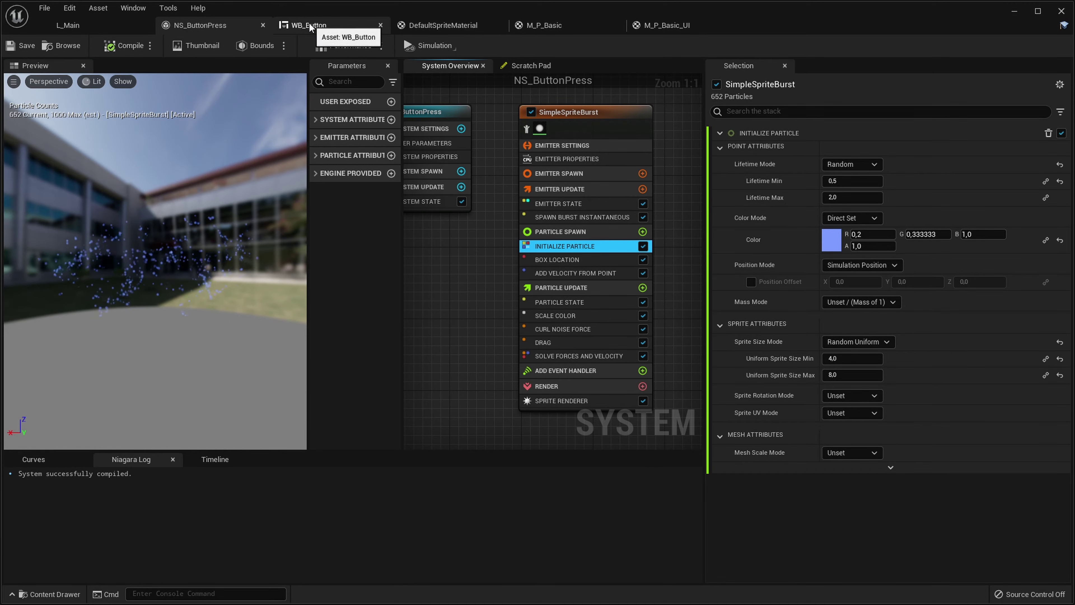
pyautogui.click(309, 25)
pyautogui.click(36, 47)
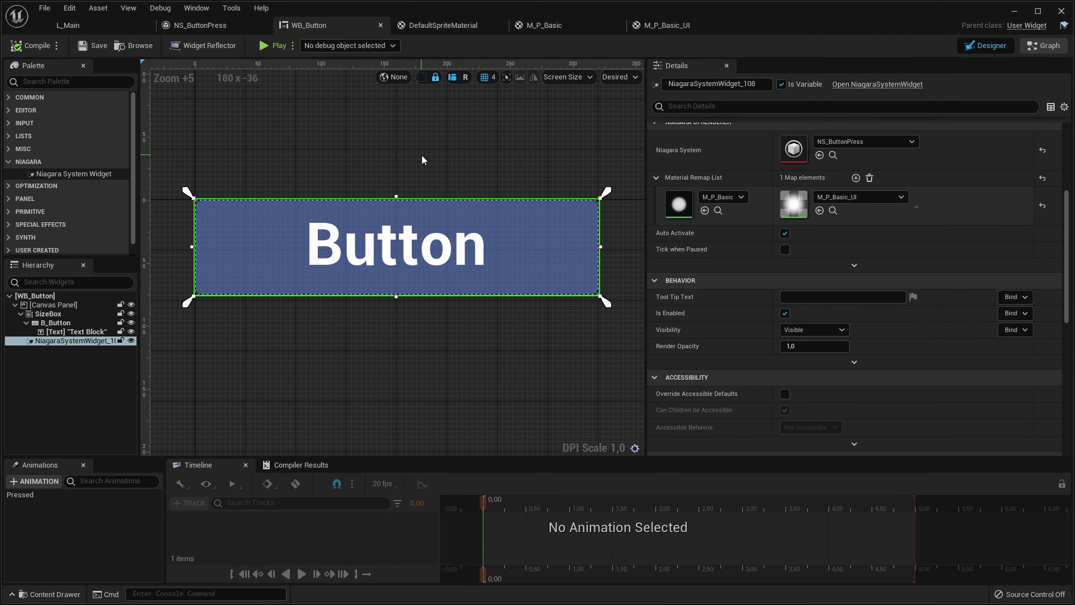
# Add a Scale Sprite Size by Speed module to NS_ButtonPress's Particle Update
pyautogui.click(210, 31)
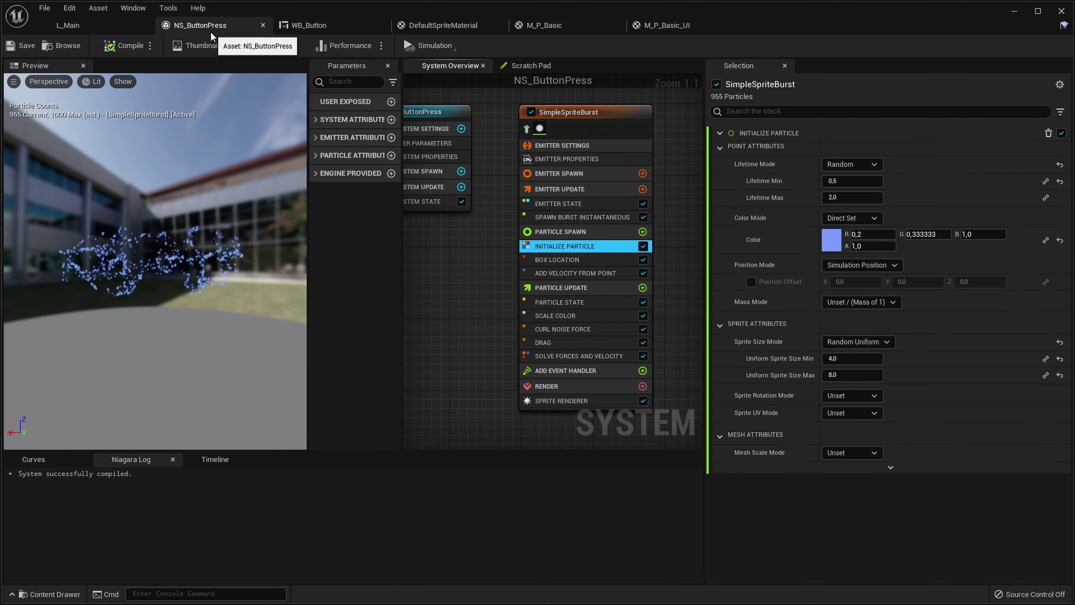
pyautogui.moveTo(547, 430); pyautogui.dragTo(533, 407, button='right')
pyautogui.click(587, 331)
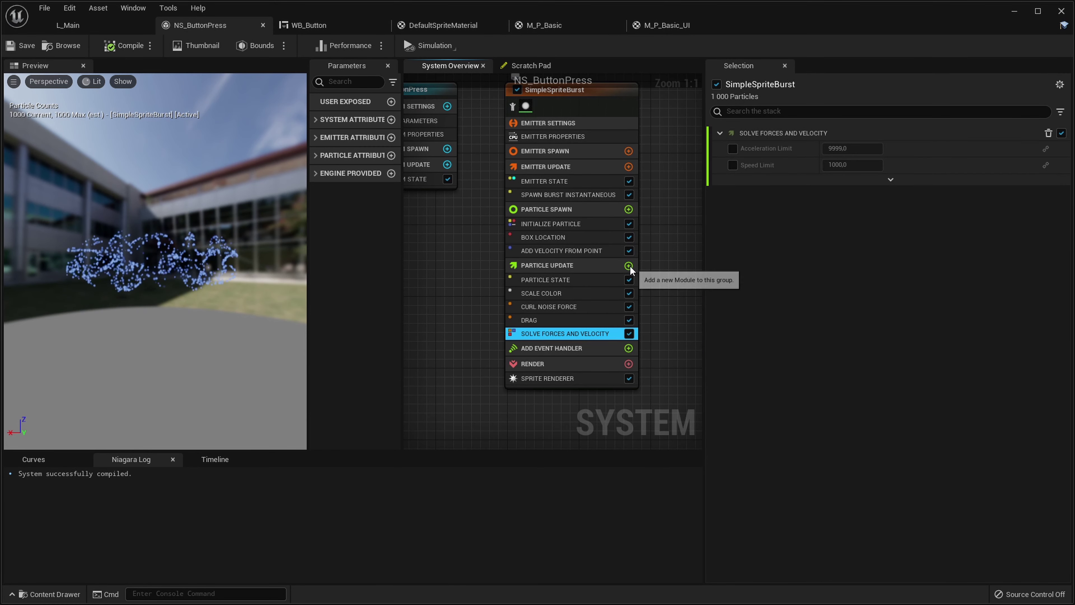
pyautogui.click(628, 265)
pyautogui.write('scale vel')
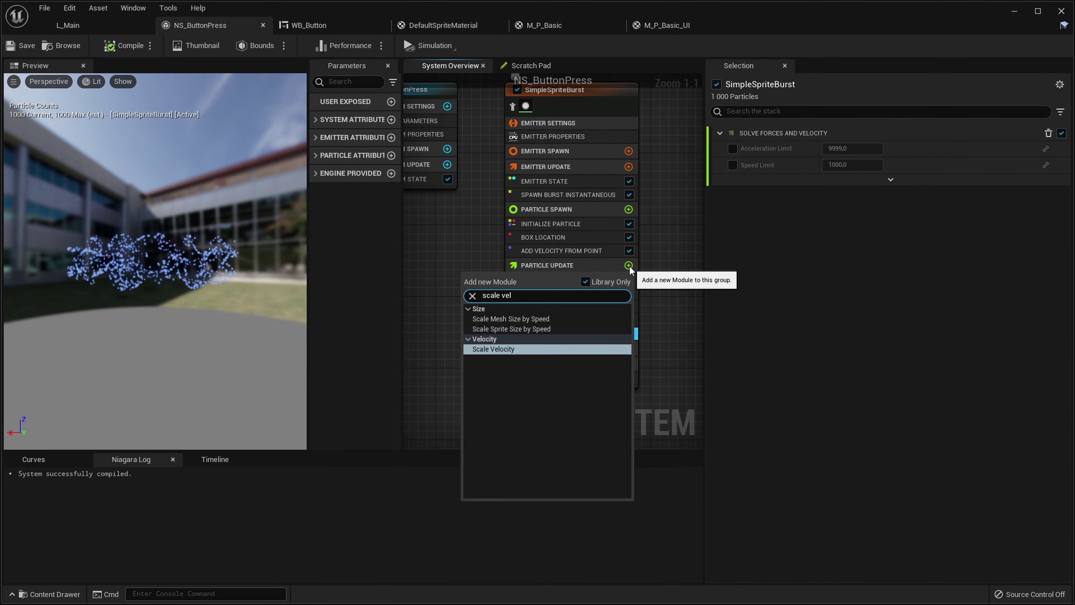
pyautogui.press('Up')
pyautogui.press('Return')
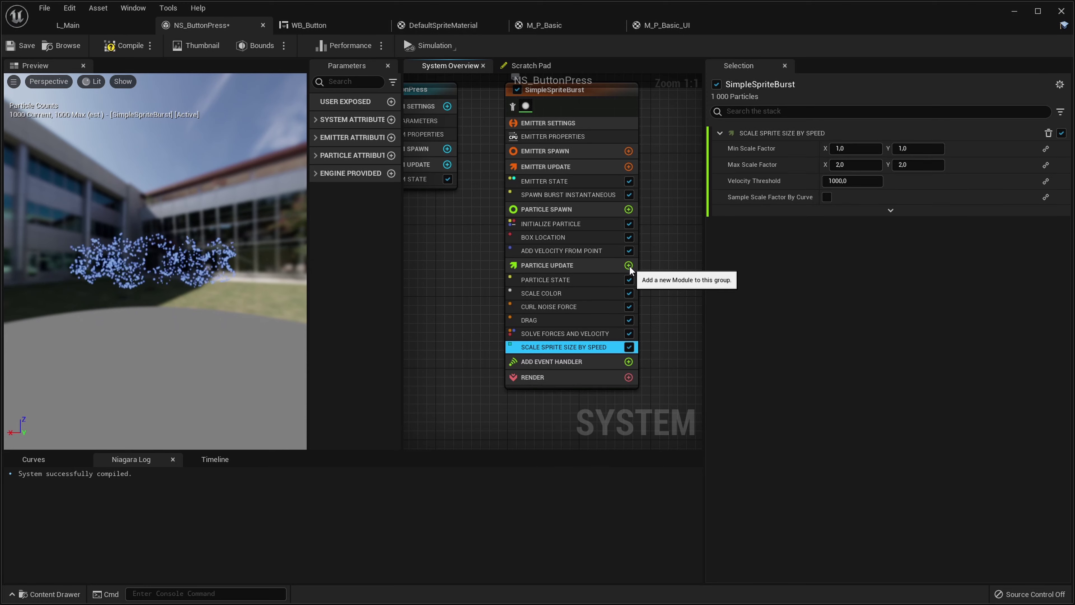
# Set maximum scale factor to 1 by 5 and minimum scale X to 0,5
pyautogui.moveTo(450, 295); pyautogui.dragTo(460, 287, button='right')
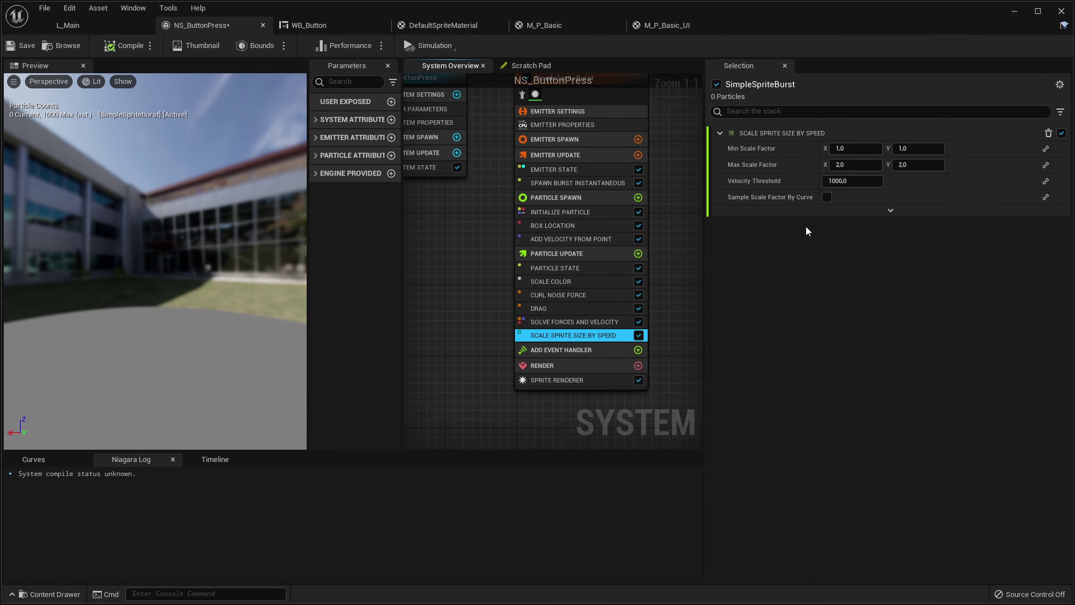
pyautogui.click(843, 166)
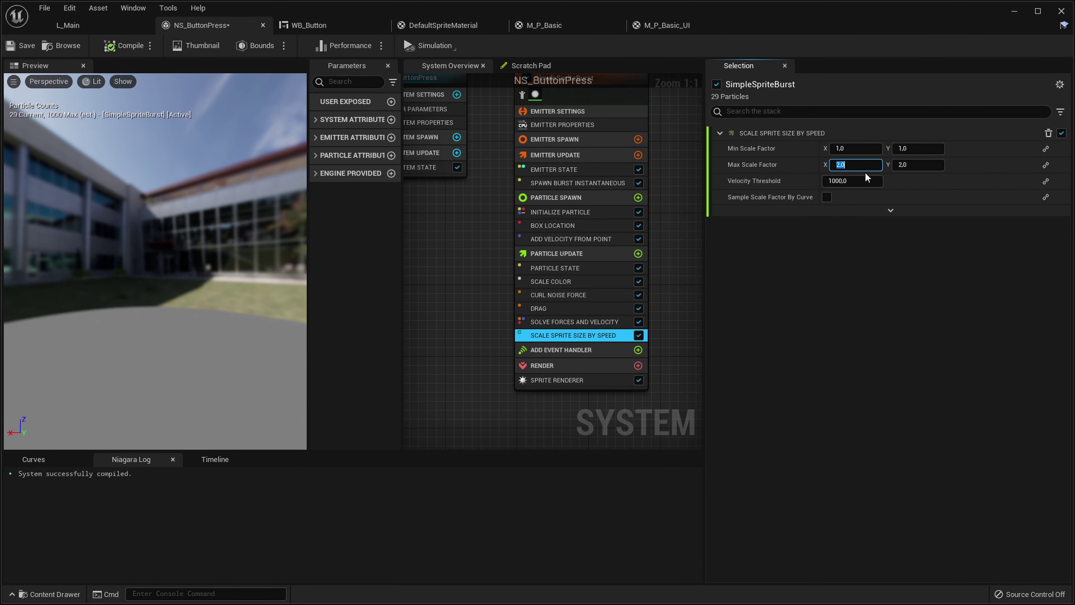
pyautogui.write('1')
pyautogui.press('Return')
pyautogui.click(844, 166)
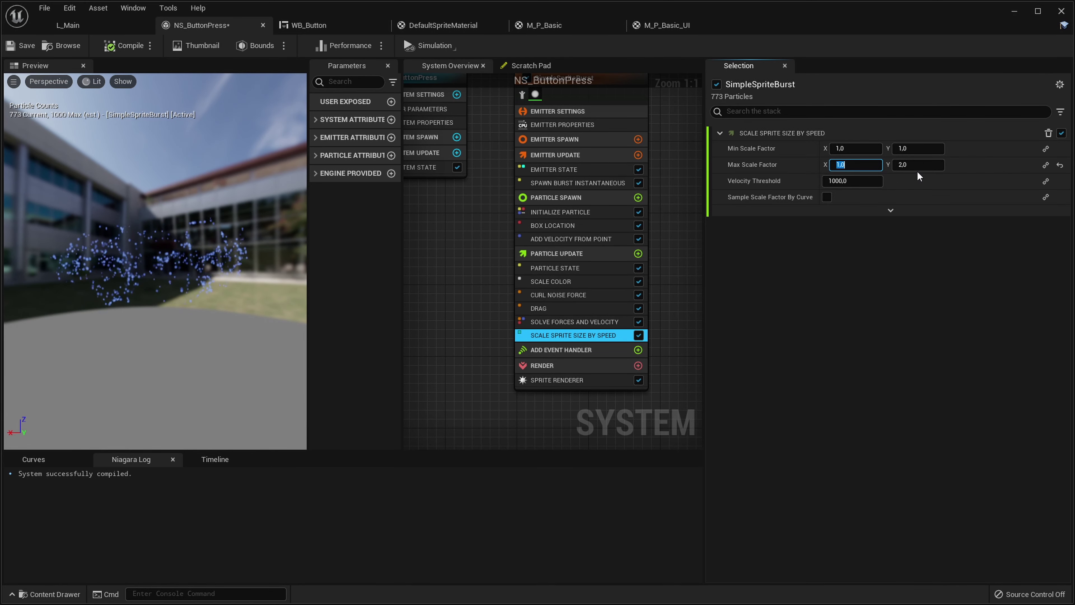
pyautogui.write('5')
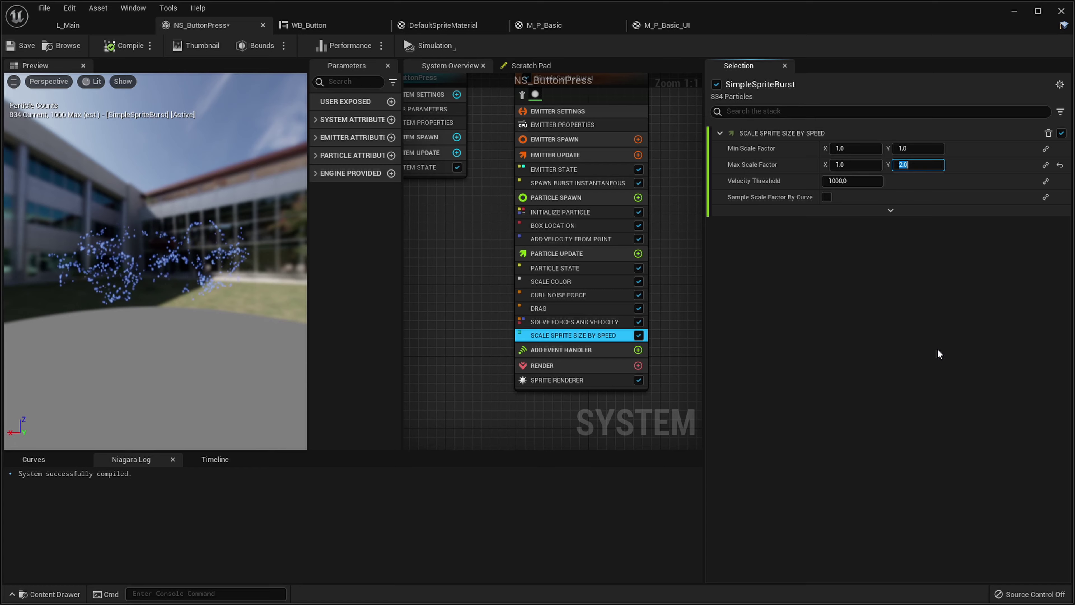
pyautogui.press('Return')
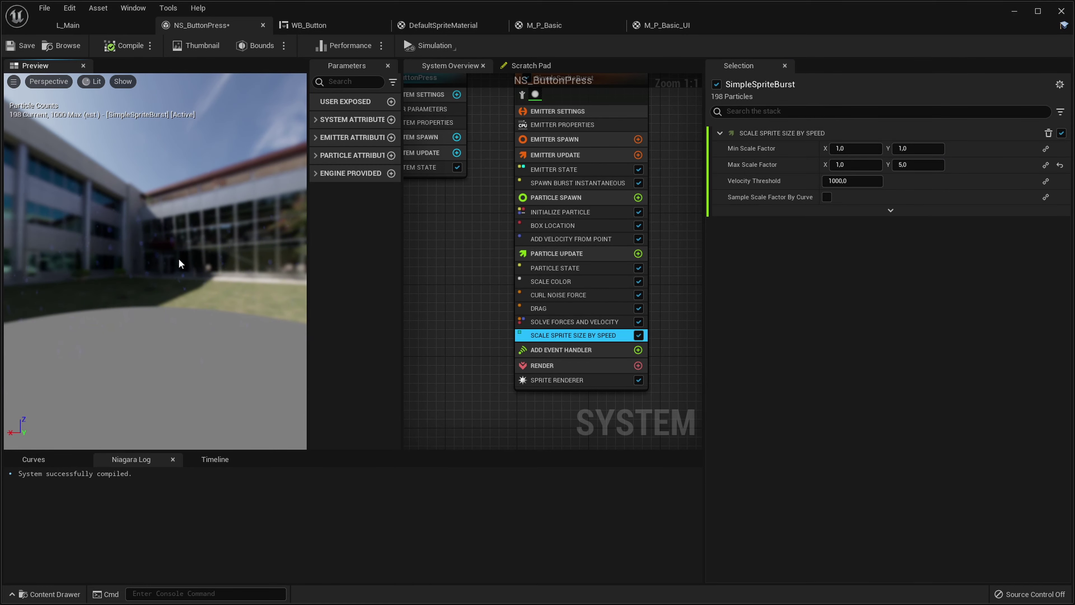
pyautogui.click(855, 148)
pyautogui.write('0,5')
pyautogui.press('Return')
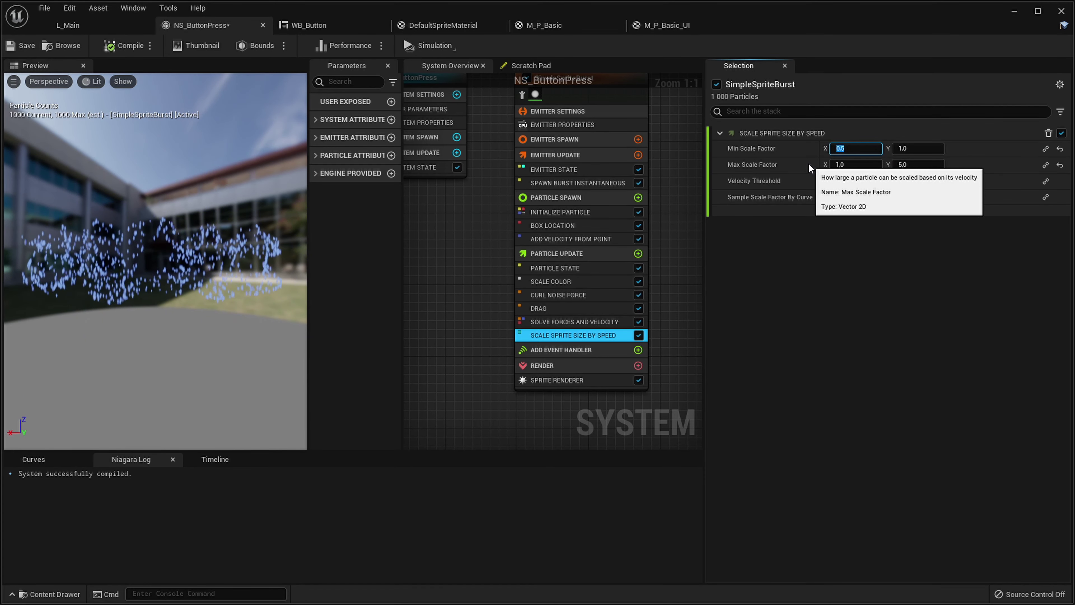
pyautogui.click(234, 287)
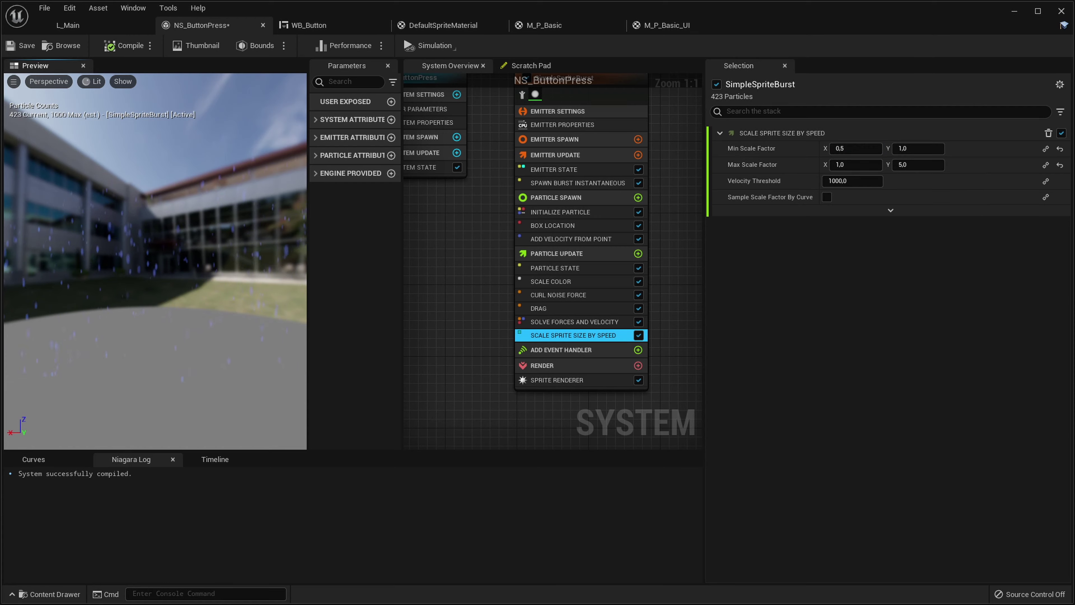
# Set the Sprite Renderer alignment to Velocity Aligned
pyautogui.click(584, 385)
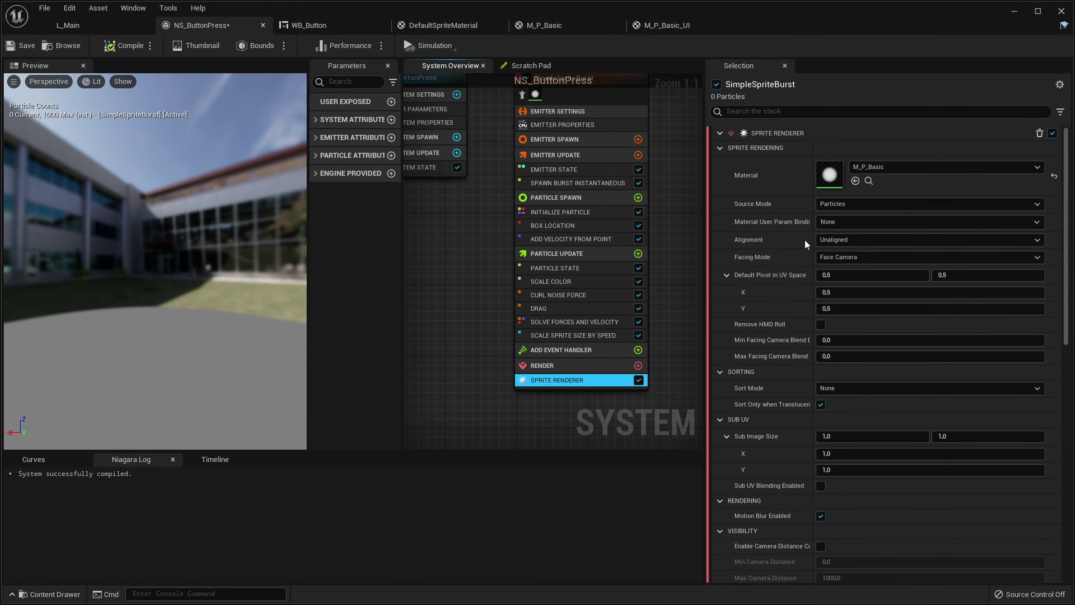
pyautogui.click(852, 240)
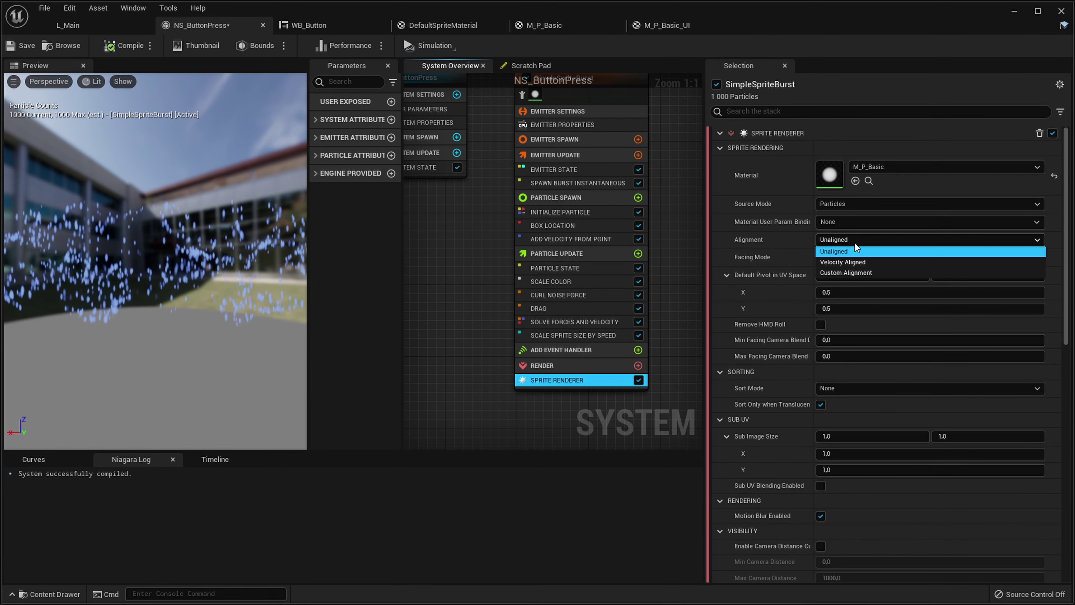
pyautogui.click(845, 263)
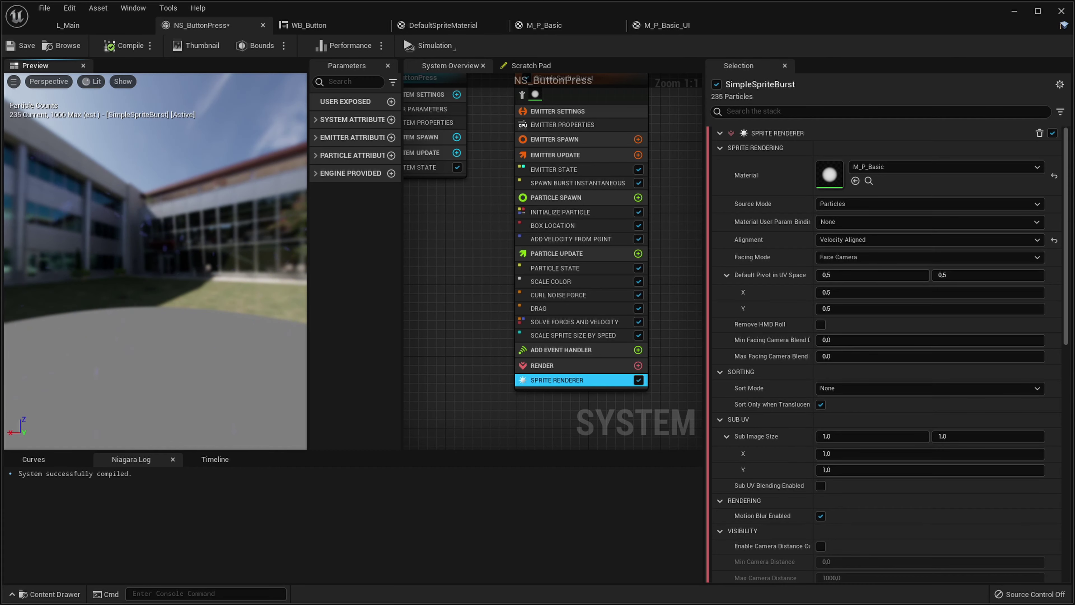
# Raise the Scale Sprite Size by Speed maximum Y to 7 and save NS_ButtonPress
pyautogui.click(563, 335)
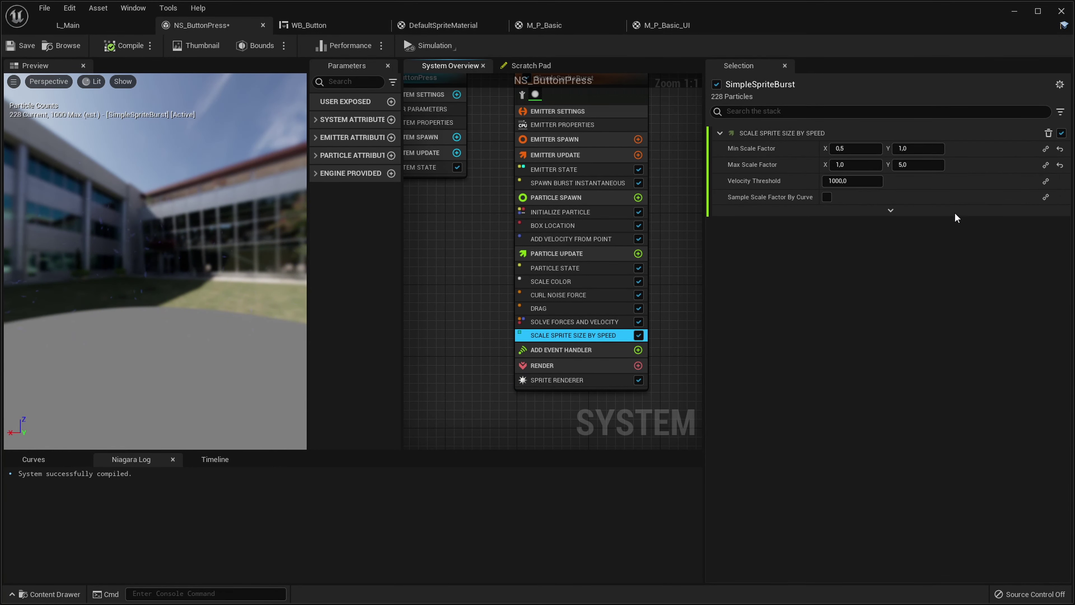
pyautogui.click(910, 165)
pyautogui.write('7')
pyautogui.press('Return')
pyautogui.click(18, 47)
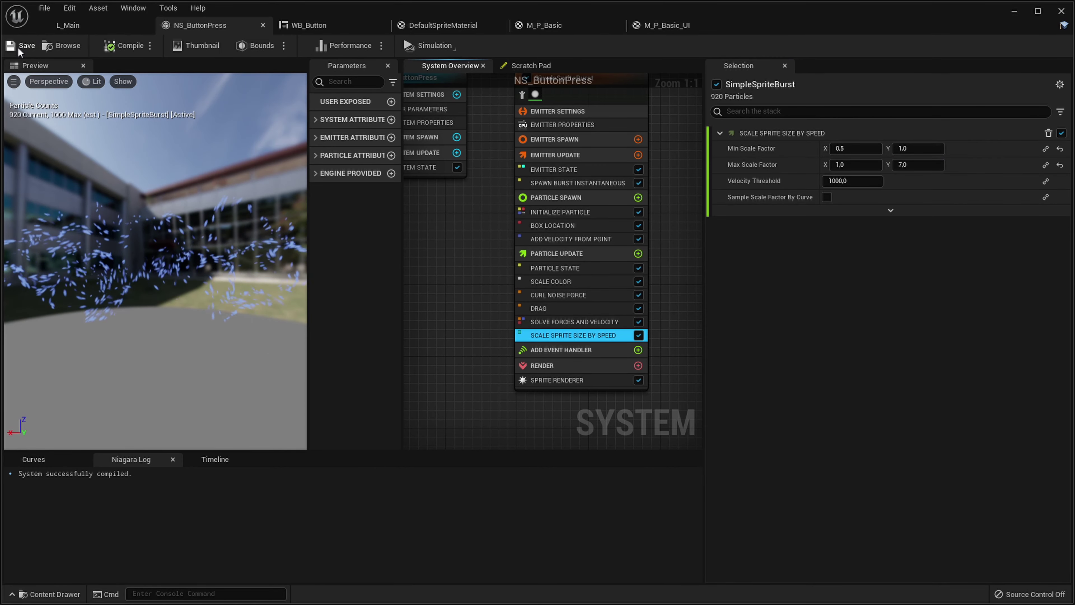
pyautogui.click(315, 24)
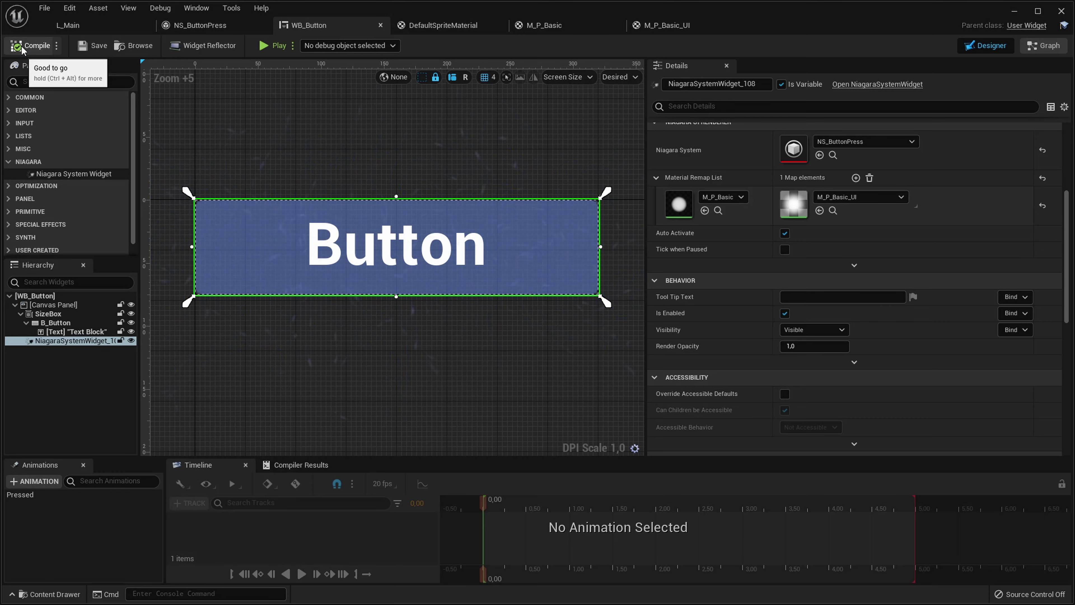
# Select the Niagara widget and locate the M_P_Basic_UI asset in the content browser
pyautogui.click(284, 105)
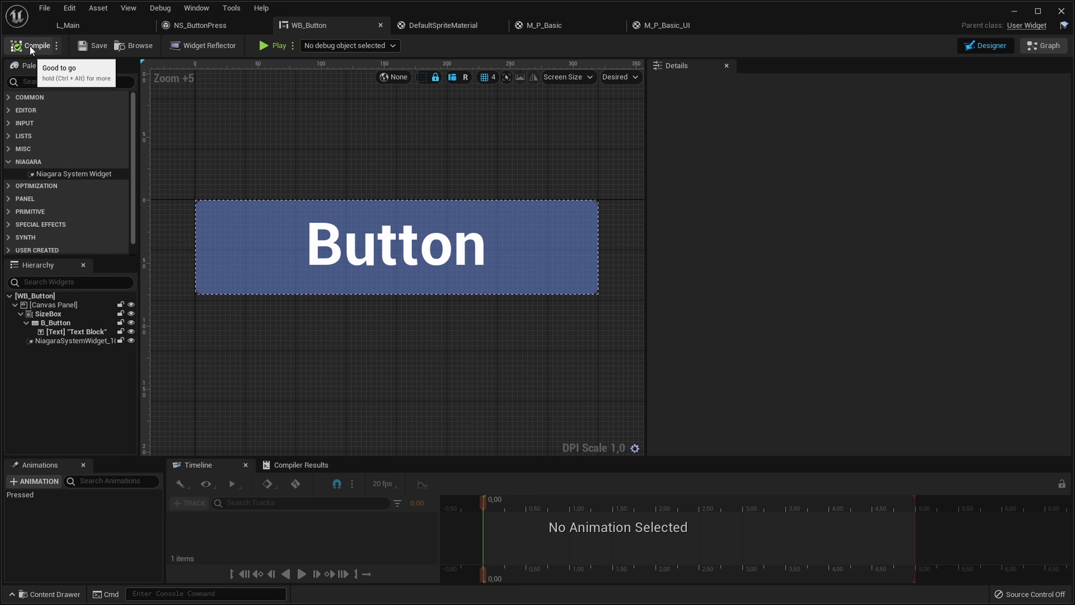
pyautogui.click(221, 257)
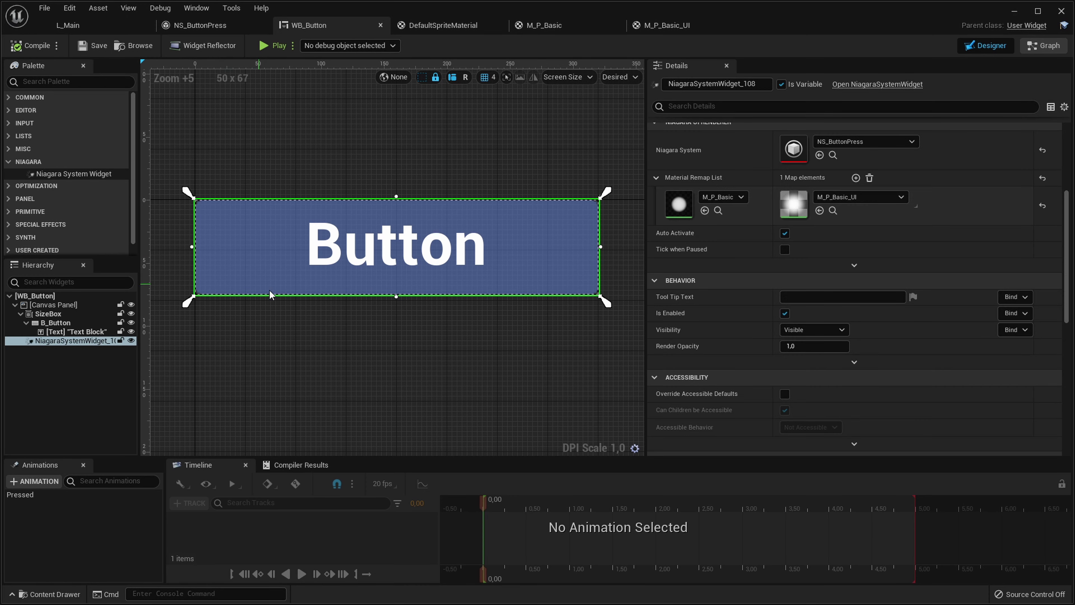
pyautogui.click(833, 211)
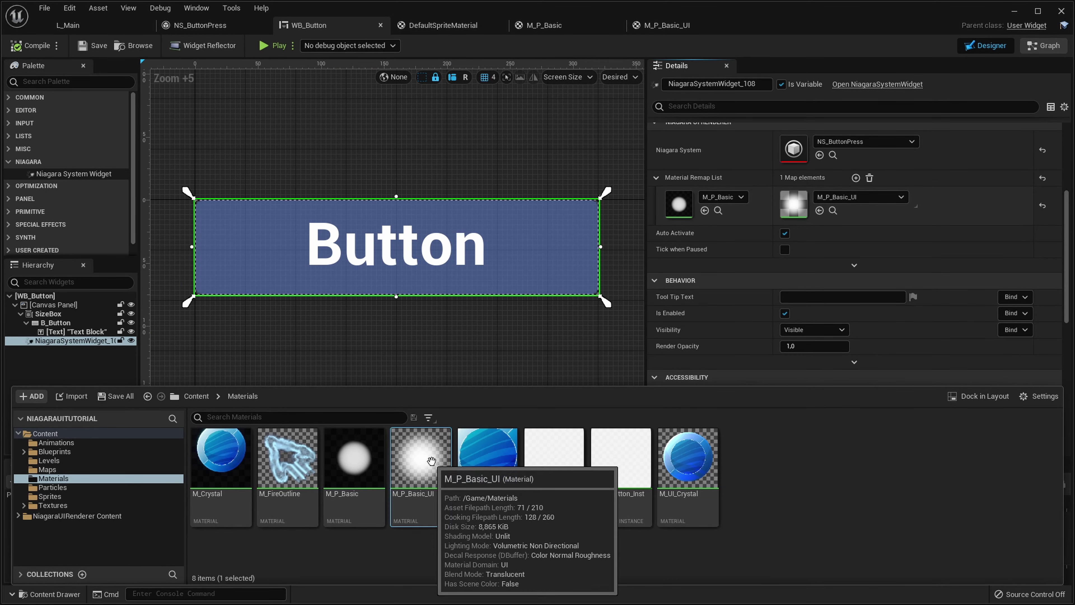
pyautogui.click(449, 465)
# Duplicate M_P_Basic_UI and name the copy M_P_Glow_UI
pyautogui.hotkey('ctrl', 'd')
pyautogui.press('End')
pyautogui.press('BackSpace')
pyautogui.press('BackSpace')
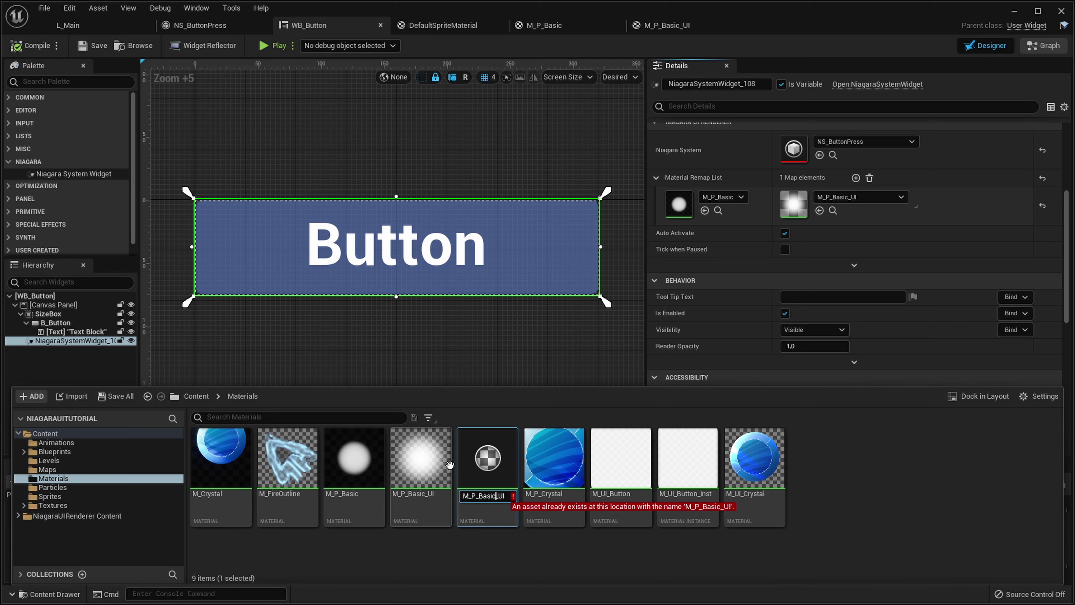
pyautogui.write('Glow')
pyautogui.press('Return')
pyautogui.doubleClick(552, 460)
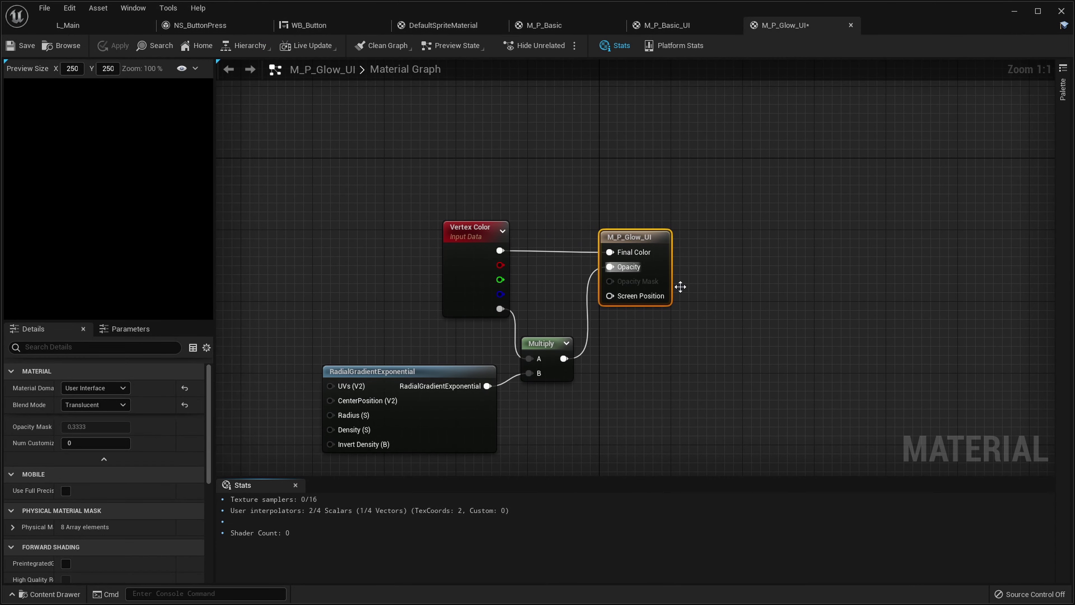
pyautogui.moveTo(689, 301); pyautogui.dragTo(753, 276, button='right')
pyautogui.moveTo(488, 285); pyautogui.dragTo(567, 231, button='right')
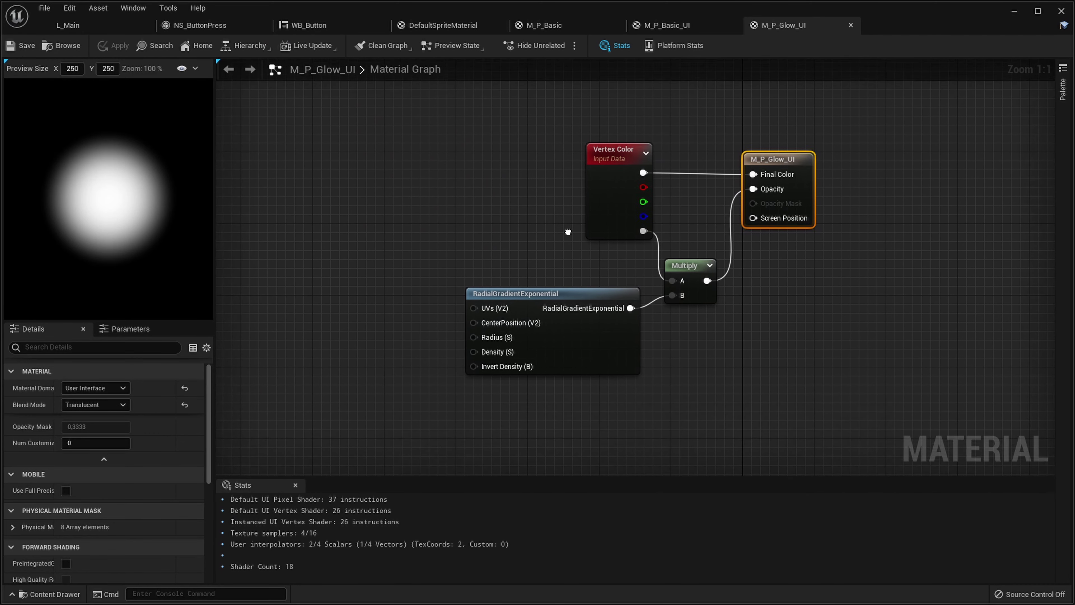
pyautogui.moveTo(440, 139); pyautogui.dragTo(661, 352)
pyautogui.moveTo(697, 288); pyautogui.dragTo(424, 286)
pyautogui.click(595, 318)
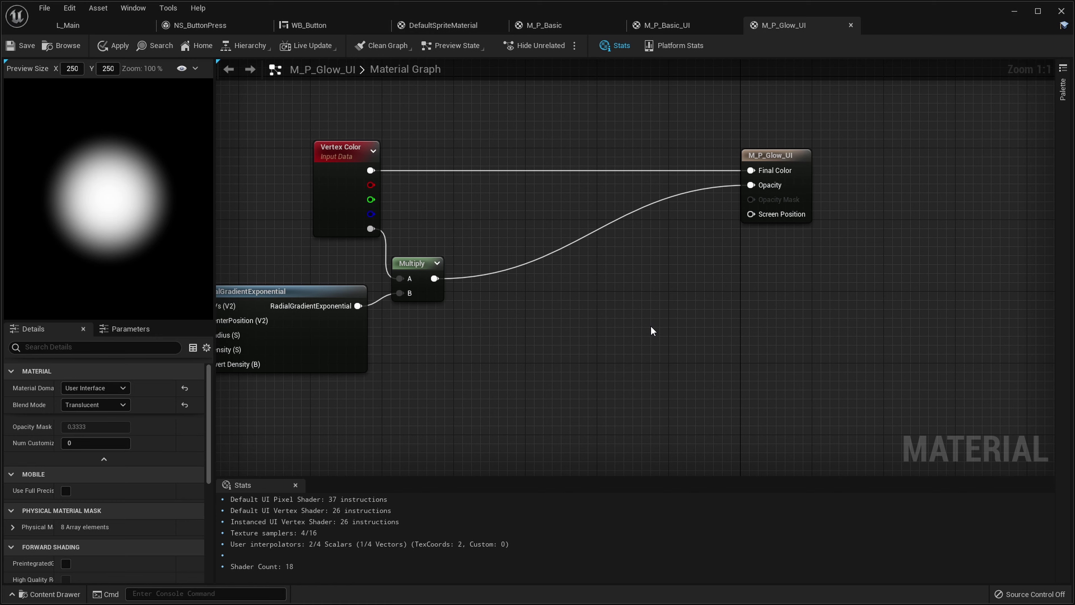
pyautogui.moveTo(534, 329); pyautogui.dragTo(595, 379, button='right')
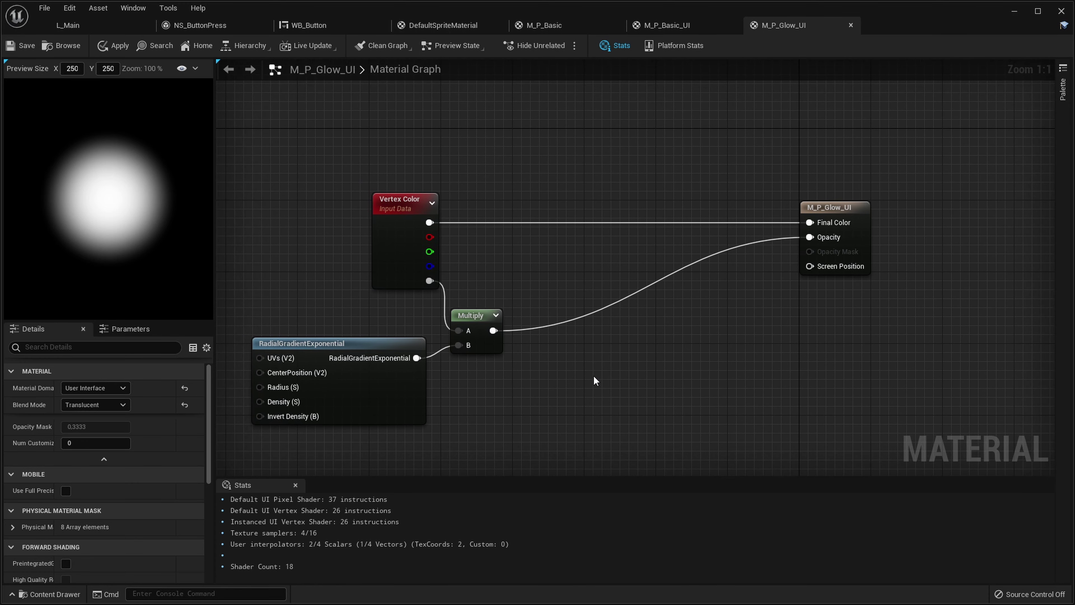
pyautogui.moveTo(534, 249); pyautogui.dragTo(575, 206, button='right')
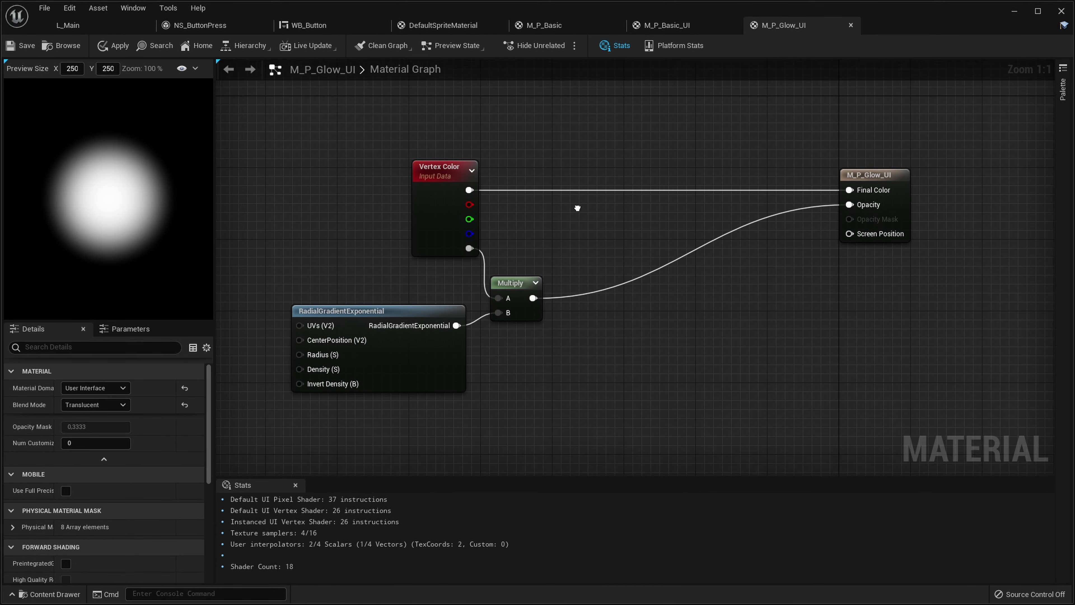
pyautogui.moveTo(594, 406); pyautogui.dragTo(419, 306)
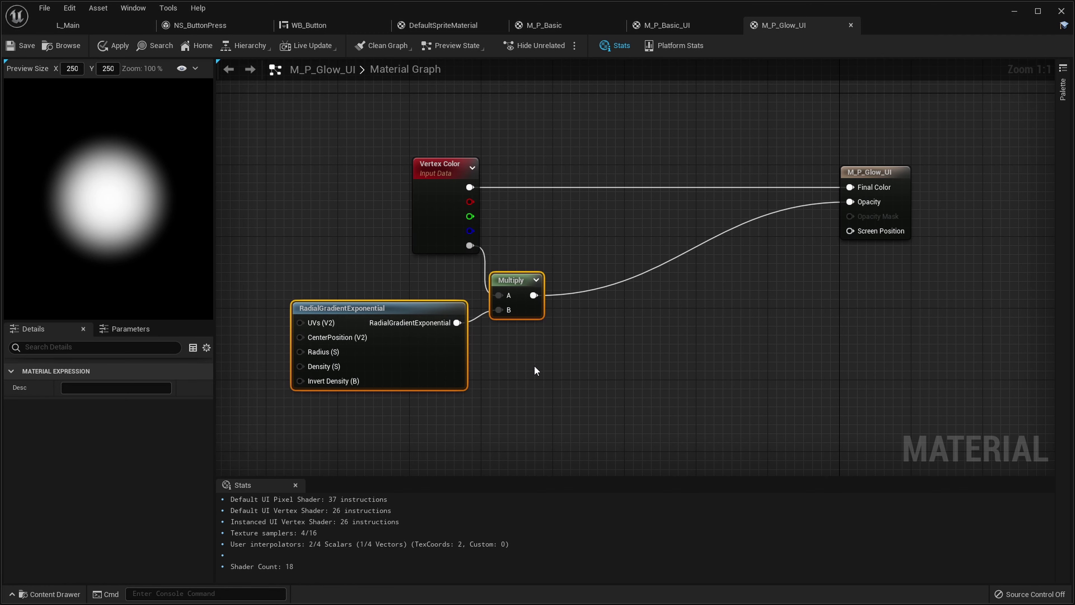
pyautogui.click(558, 369)
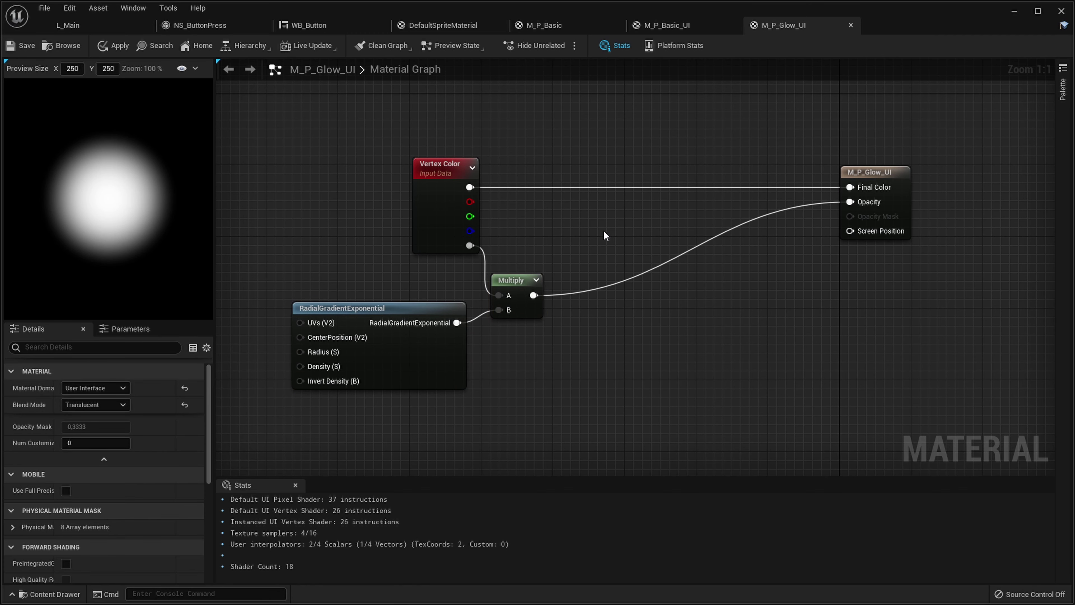
# Add a Lerp node on the Final Color wire and connect its output to Final Color
pyautogui.click(628, 215)
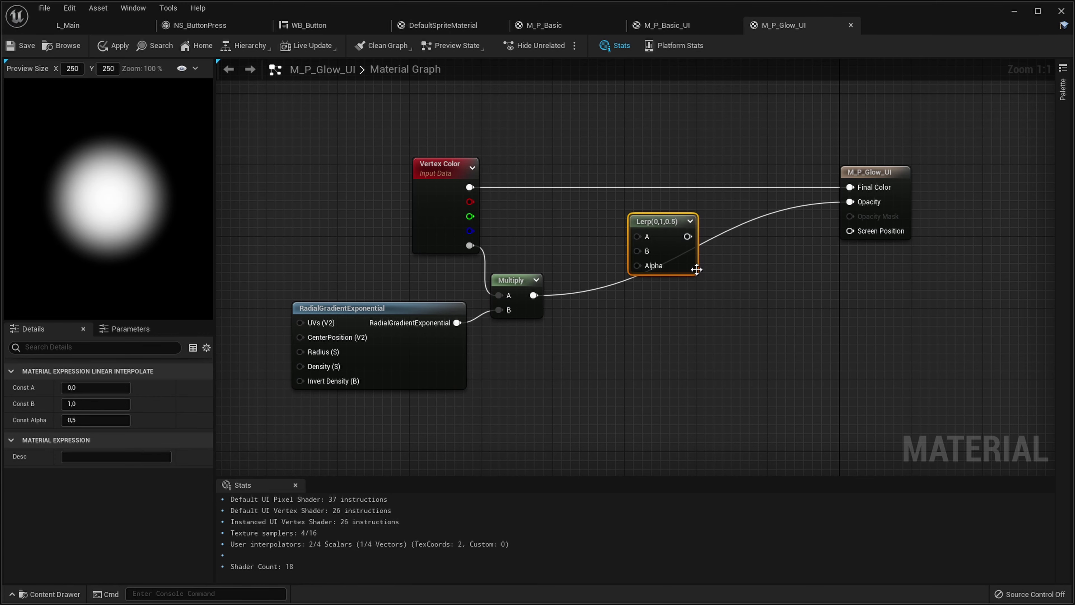
pyautogui.moveTo(698, 254); pyautogui.dragTo(860, 187)
pyautogui.moveTo(734, 272); pyautogui.dragTo(707, 288, button='right')
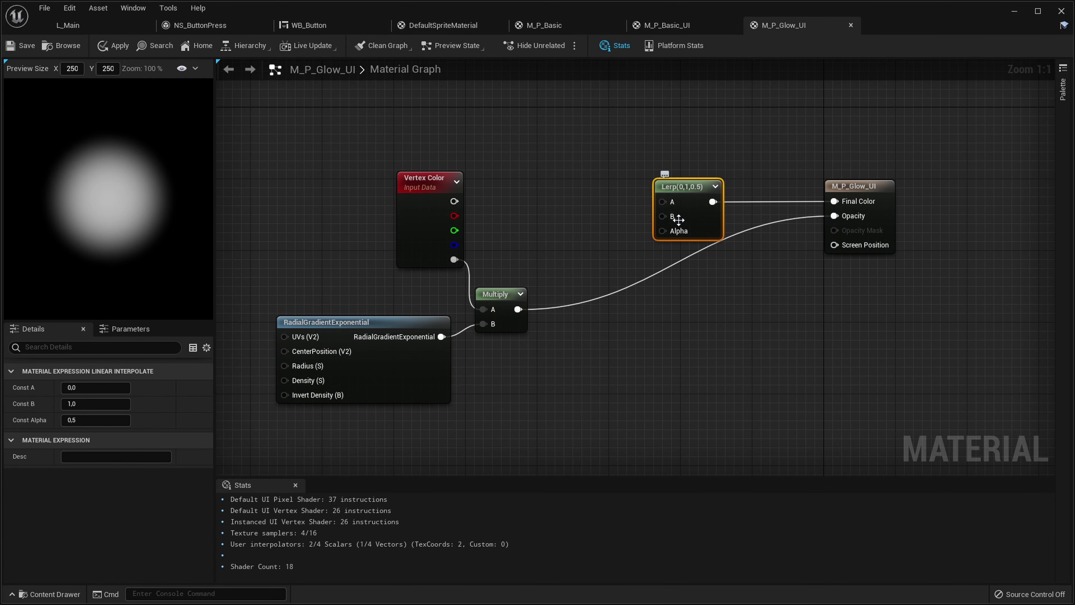
pyautogui.moveTo(662, 230); pyautogui.dragTo(588, 367)
pyautogui.moveTo(572, 162); pyautogui.dragTo(600, 383)
pyautogui.click(578, 242)
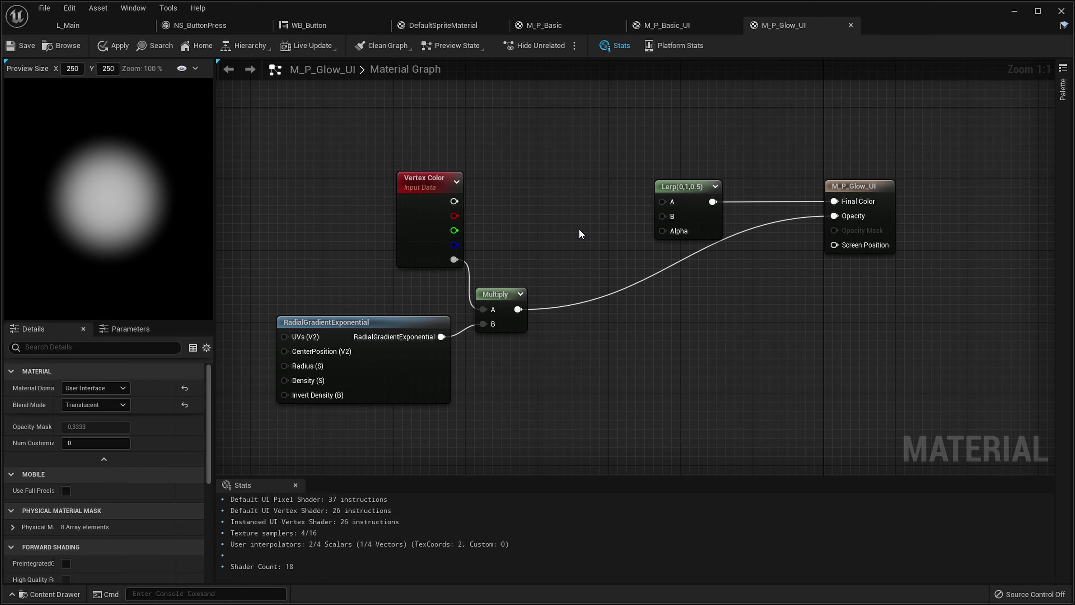
# Wire the Multiply result into the Lerp's Alpha and Vertex Color RGB into its A
pyautogui.moveTo(546, 251); pyautogui.dragTo(585, 222, button='right')
pyautogui.moveTo(558, 281); pyautogui.dragTo(709, 211)
pyautogui.moveTo(710, 211); pyautogui.dragTo(691, 261, button='right')
pyautogui.moveTo(475, 223); pyautogui.dragTo(694, 228)
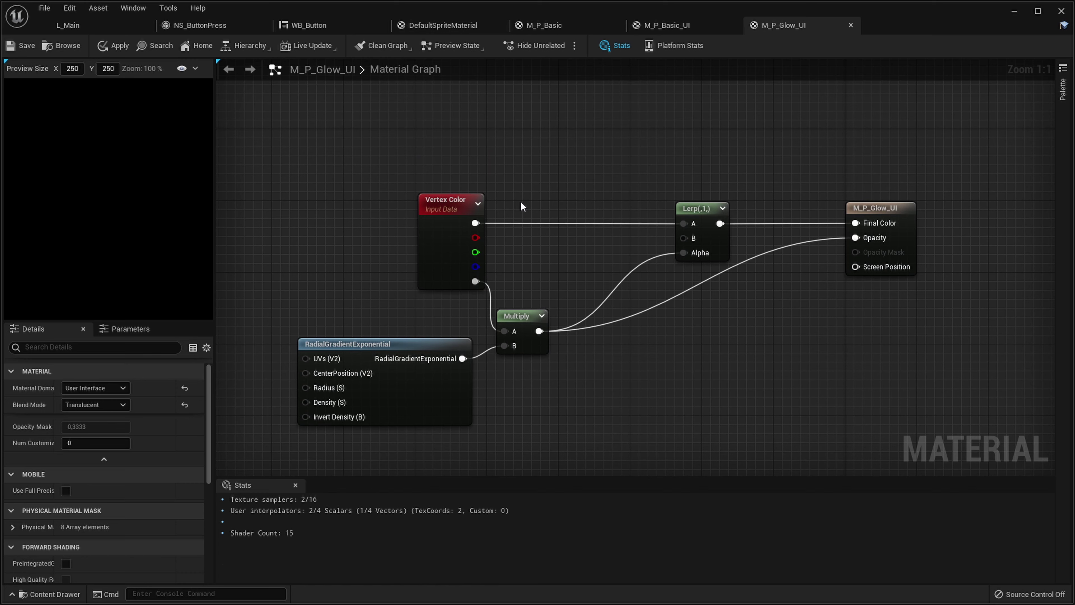
# Move the Vertex Color, Multiply and gradient source nodes further left
pyautogui.moveTo(322, 133); pyautogui.dragTo(499, 268)
pyautogui.moveTo(314, 180); pyautogui.dragTo(440, 337)
pyautogui.click(444, 247)
pyautogui.moveTo(481, 345); pyautogui.dragTo(538, 307, button='right')
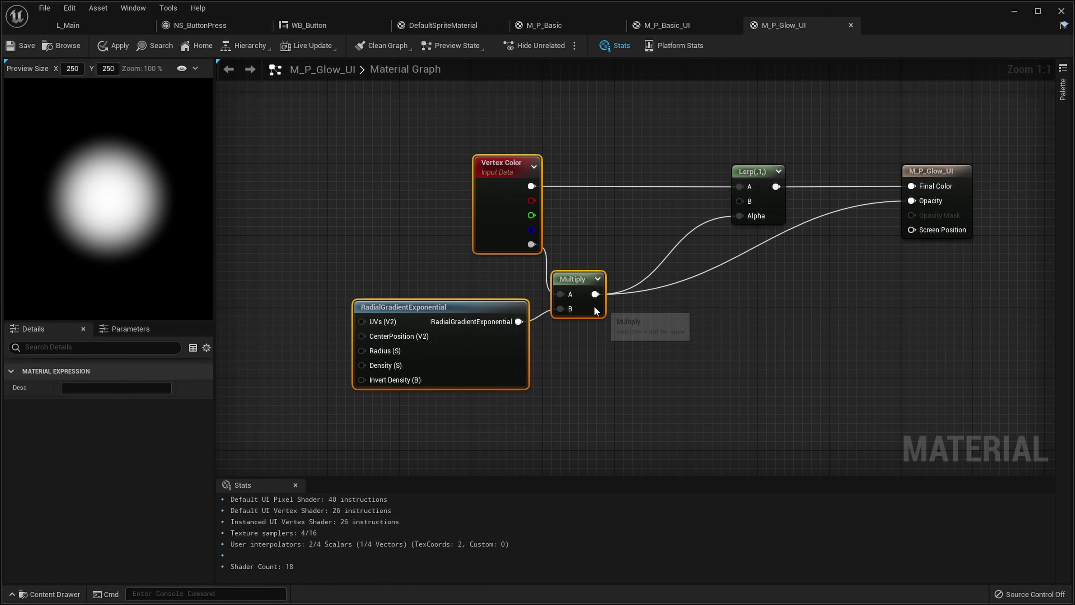
pyautogui.hotkey('ctrl', 'z')
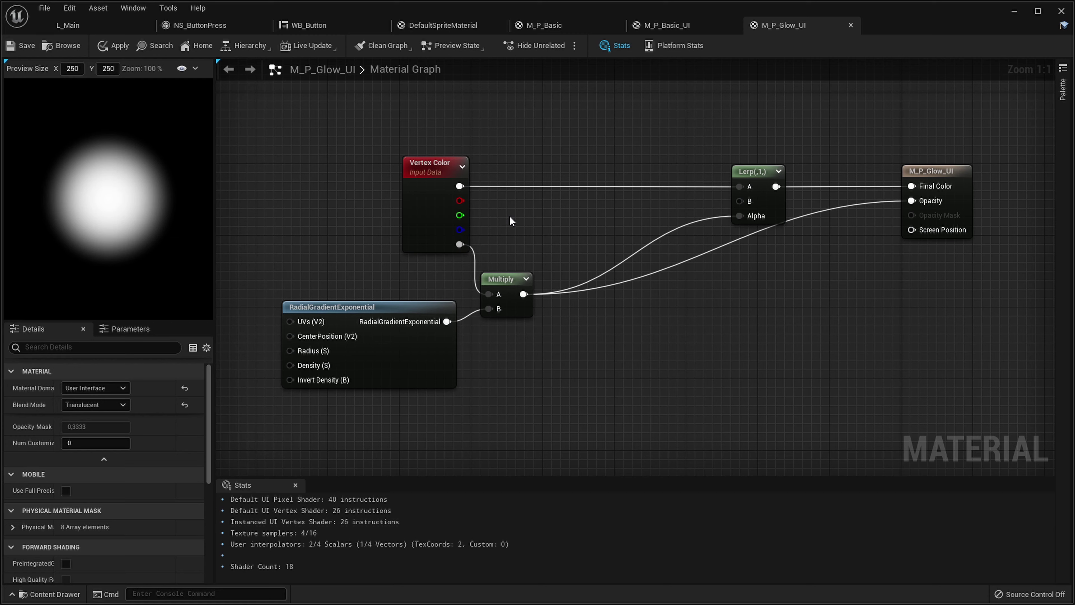
# Add a Multiply node from Vertex Color RGB with its Const B set to 5
pyautogui.moveTo(459, 186); pyautogui.dragTo(539, 230)
pyautogui.write('*')
pyautogui.press('Return')
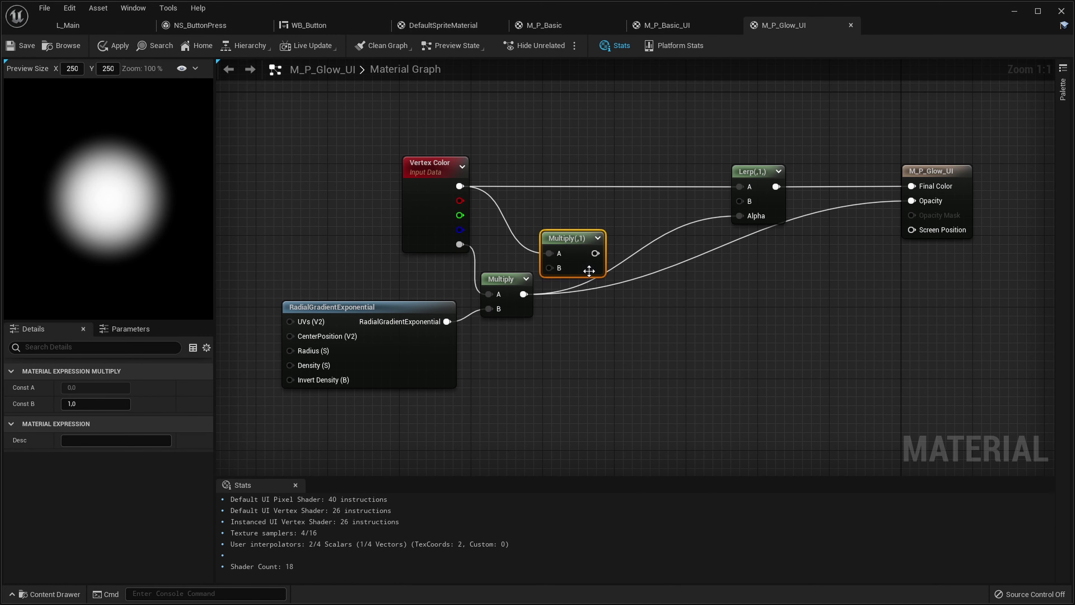
pyautogui.click(116, 404)
pyautogui.write('5')
# Connect the ×5 Multiply output to the Lerp's B input
pyautogui.moveTo(598, 222); pyautogui.dragTo(747, 204)
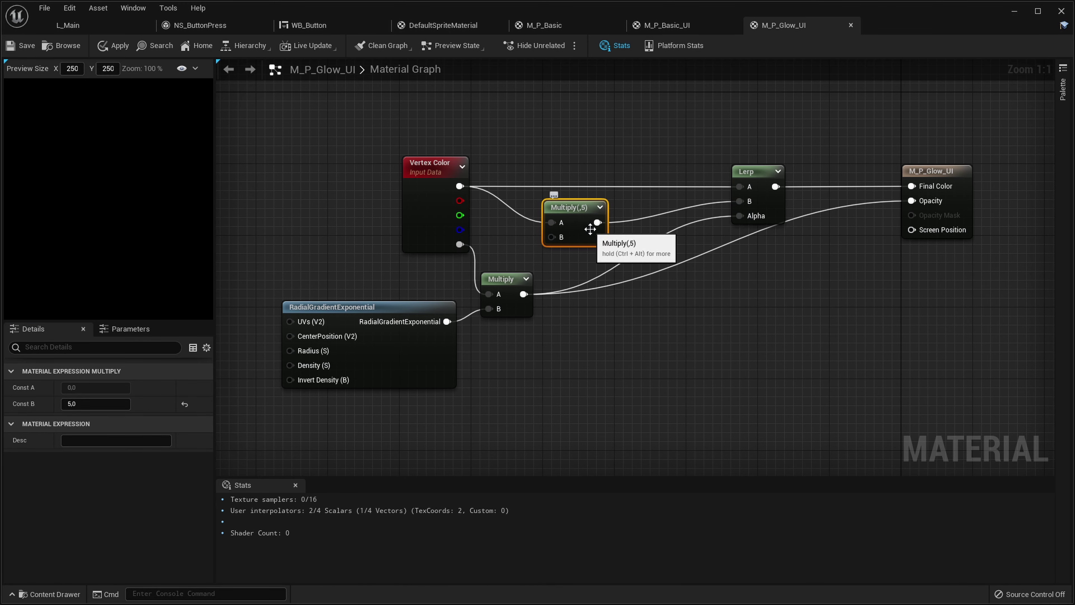
pyautogui.moveTo(590, 228); pyautogui.dragTo(598, 219)
pyautogui.moveTo(443, 251); pyautogui.dragTo(469, 263, button='right')
pyautogui.moveTo(410, 205); pyautogui.dragTo(457, 309, button='right')
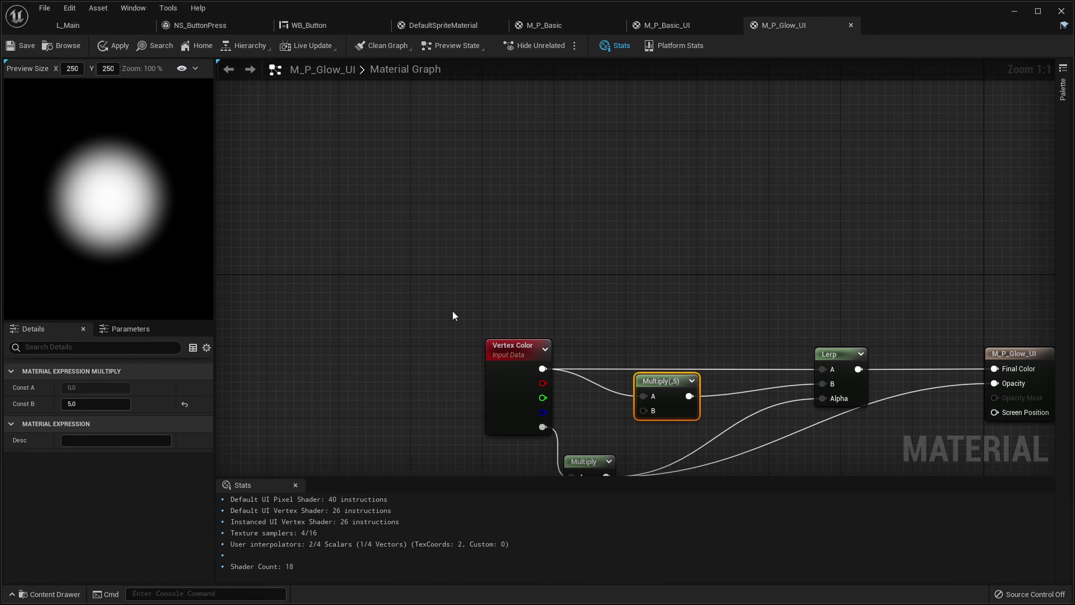
pyautogui.press('super+space')
pyautogui.press('super+space')
pyautogui.moveTo(499, 229); pyautogui.dragTo(451, 186, button='right')
pyautogui.moveTo(402, 275); pyautogui.dragTo(416, 247, button='right')
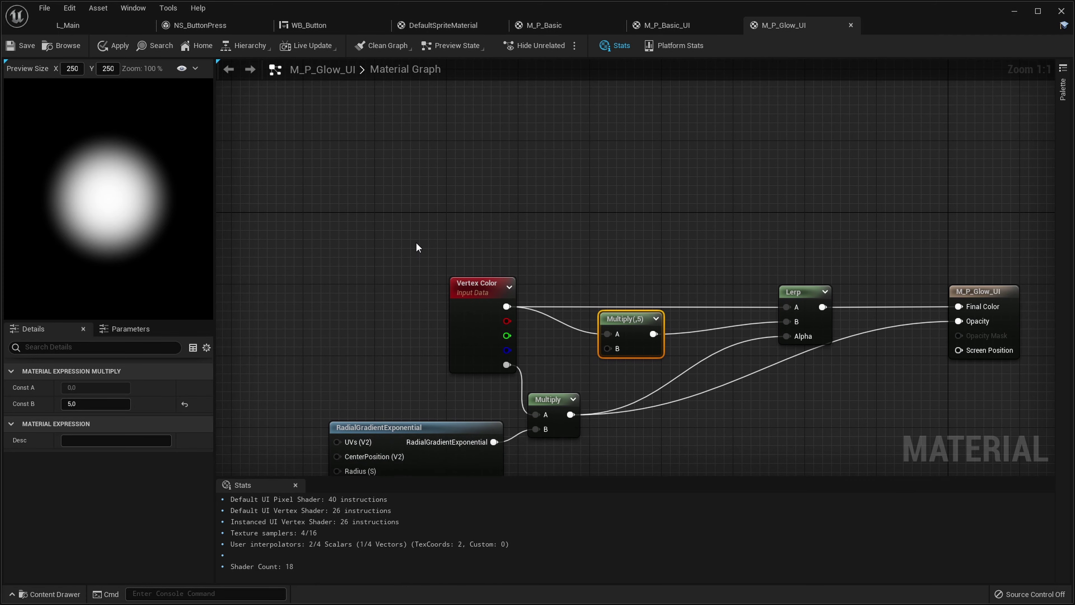
# Add a black Constant3Vector node at the left, deleting an accidental extra Lerp
pyautogui.click(474, 174)
pyautogui.moveTo(508, 209); pyautogui.dragTo(464, 208)
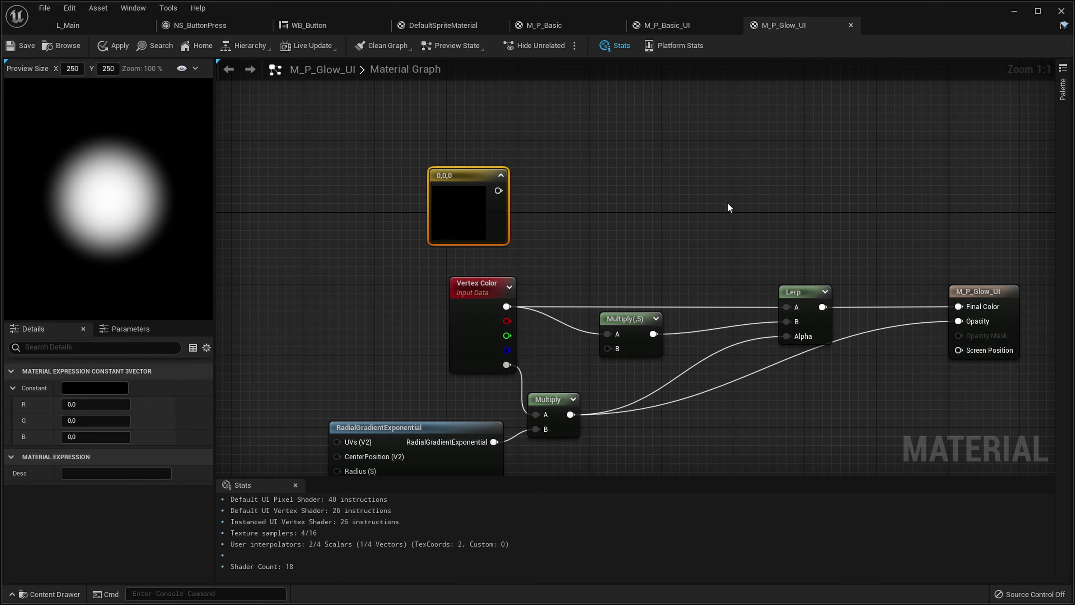
pyautogui.moveTo(731, 205)
pyautogui.mouseDown(button='right')
pyautogui.moveTo(670, 165)
pyautogui.moveTo(741, 221)
pyautogui.moveTo(745, 202)
pyautogui.mouseUp(button='right')
pyautogui.click(744, 203)
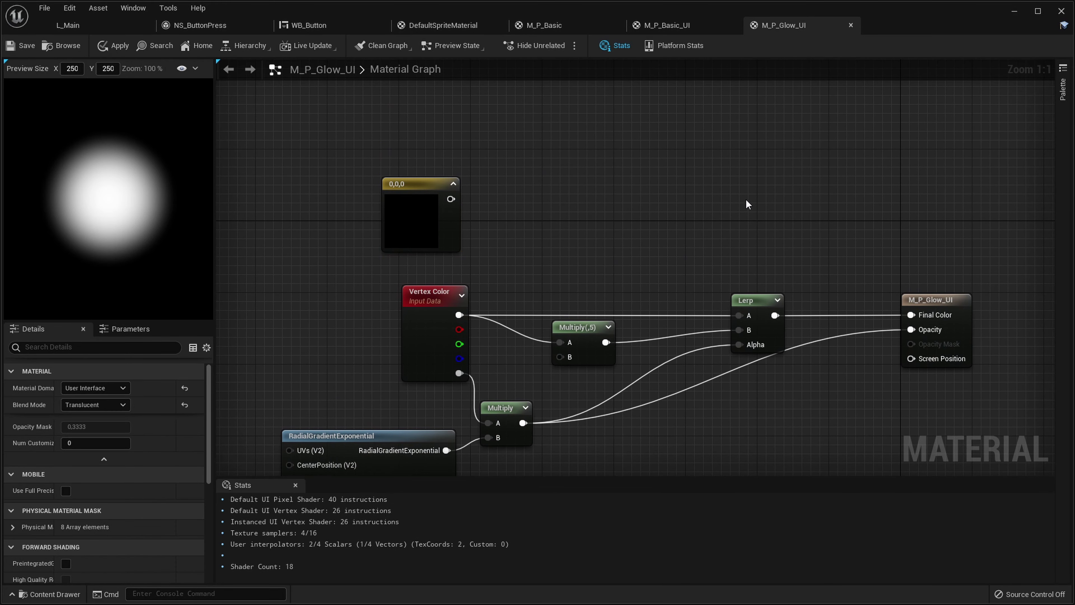
pyautogui.click(737, 207)
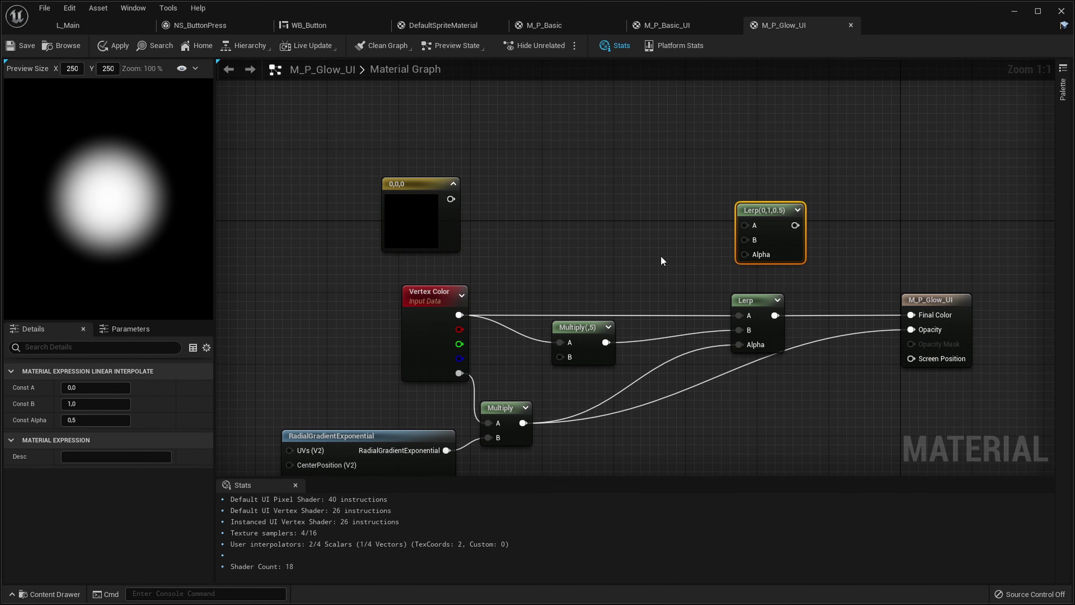
pyautogui.press('Delete')
# Set the constant's colour to orange (1, 0.0759, 0) in the Color Picker
pyautogui.moveTo(528, 223); pyautogui.dragTo(544, 205, button='right')
pyautogui.click(424, 225)
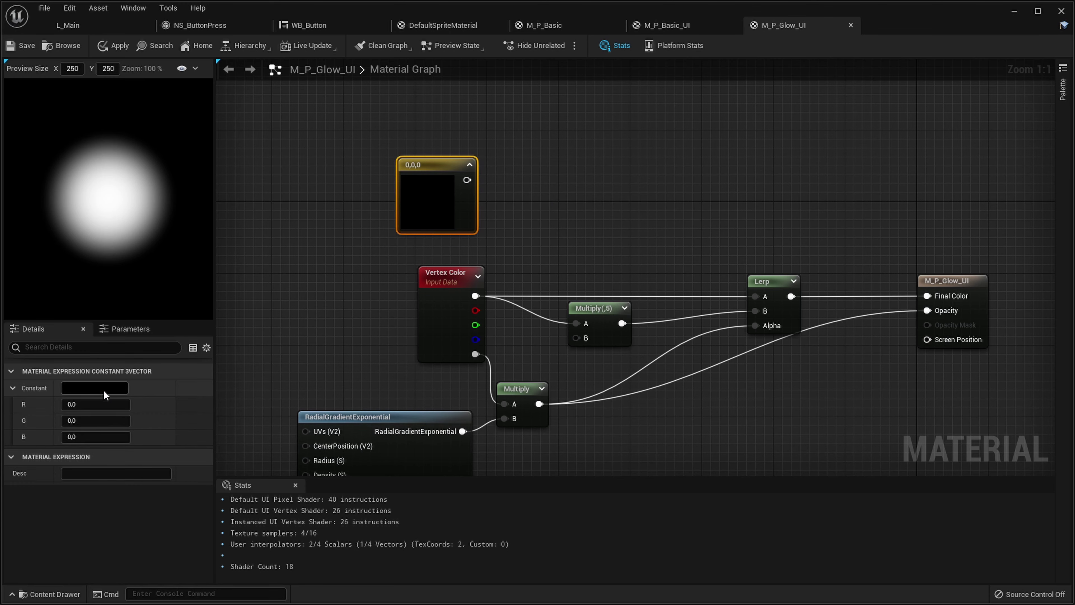
pyautogui.click(95, 388)
pyautogui.moveTo(267, 545); pyautogui.dragTo(267, 441)
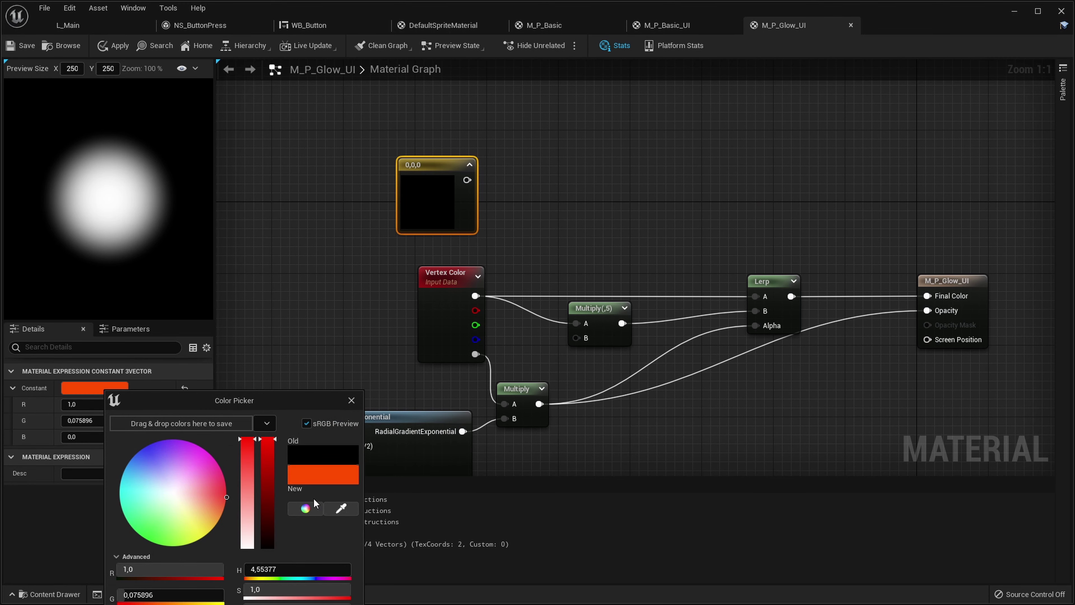
pyautogui.moveTo(475, 296); pyautogui.dragTo(444, 254, button='right')
# Move the Vertex Color RGB links onto the orange constant and disconnect Opacity
pyautogui.keyDown('ctrl'); pyautogui.moveTo(444, 254); pyautogui.dragTo(436, 137); pyautogui.keyUp('ctrl')
pyautogui.click(544, 184)
pyautogui.moveTo(544, 183); pyautogui.dragTo(509, 307, button='right')
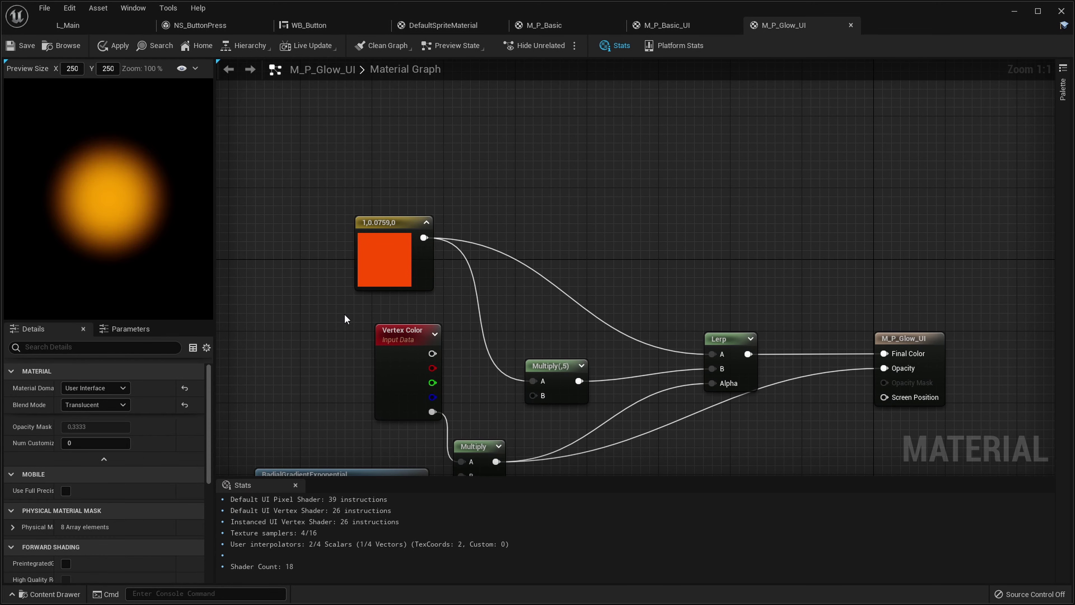
pyautogui.moveTo(424, 308); pyautogui.dragTo(429, 269, button='right')
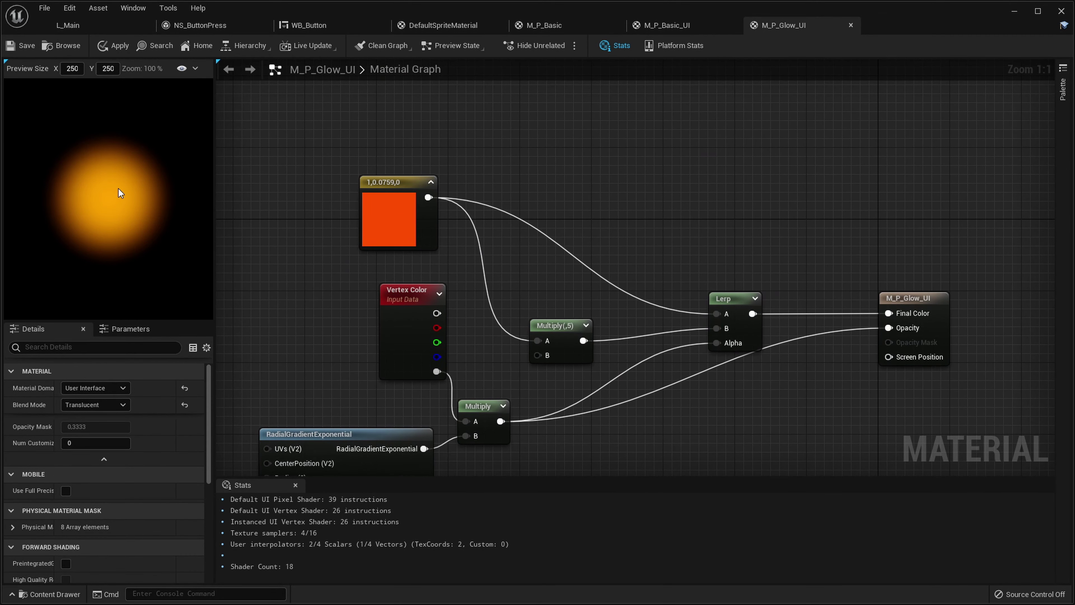
pyautogui.keyDown('alt'); pyautogui.click(890, 328); pyautogui.keyUp('alt')
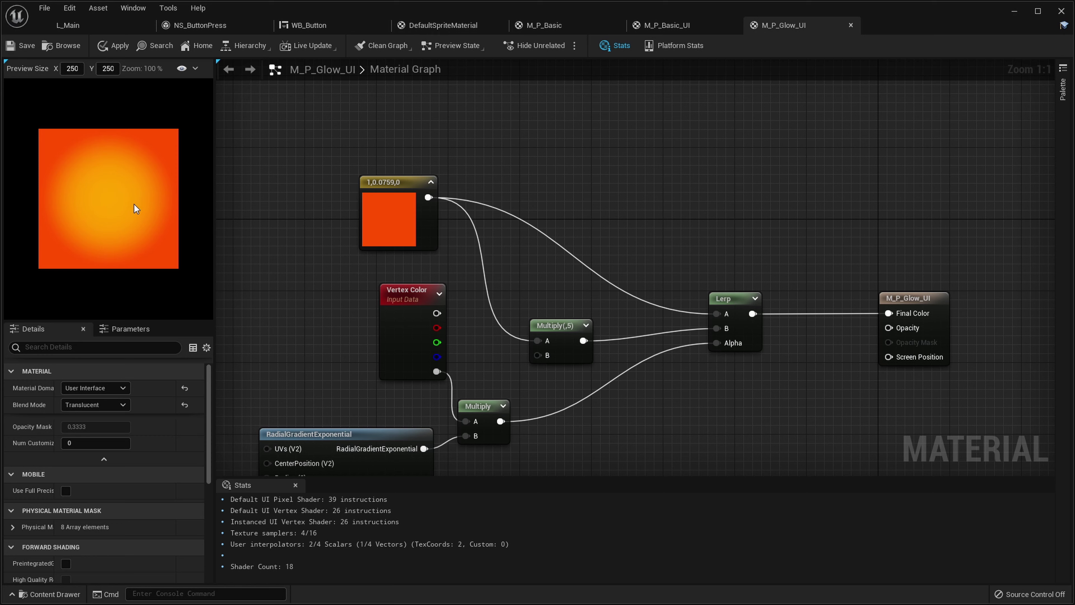
pyautogui.click(566, 345)
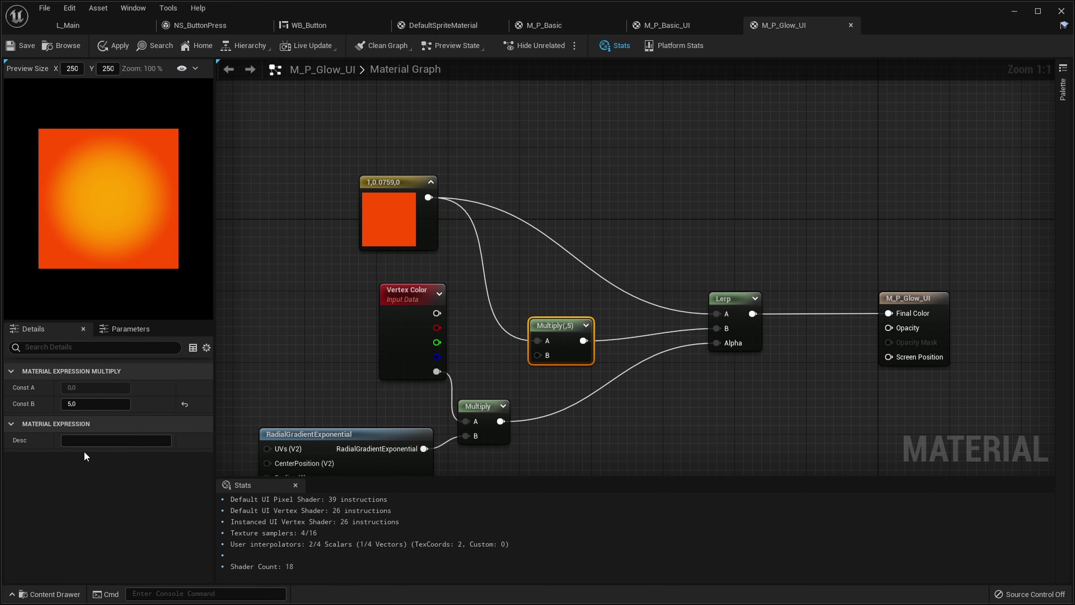
pyautogui.moveTo(87, 408); pyautogui.dragTo(82, 411)
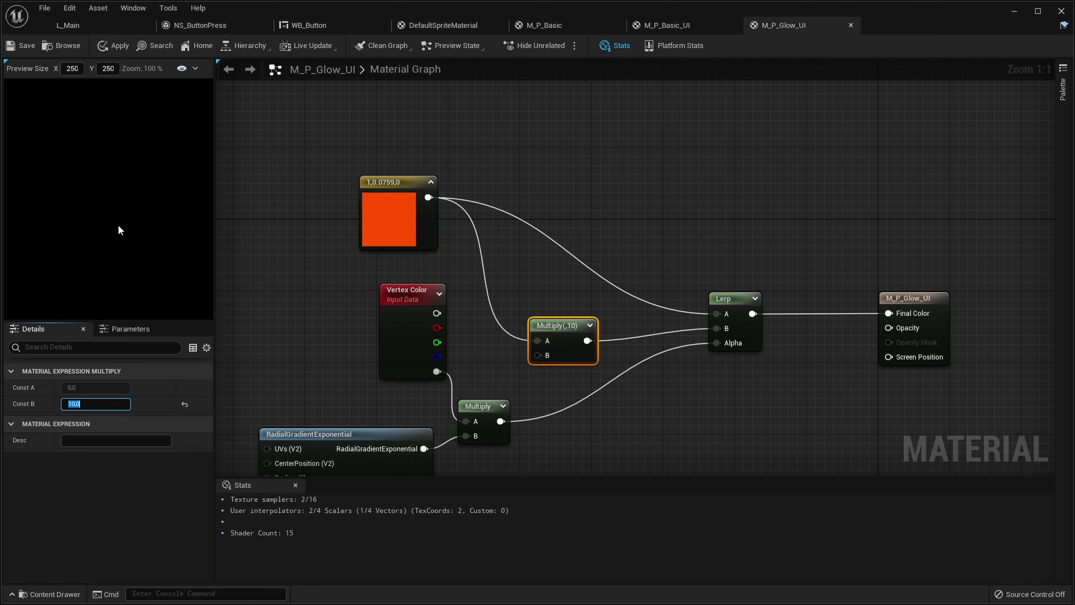
pyautogui.write('5')
pyautogui.press('Return')
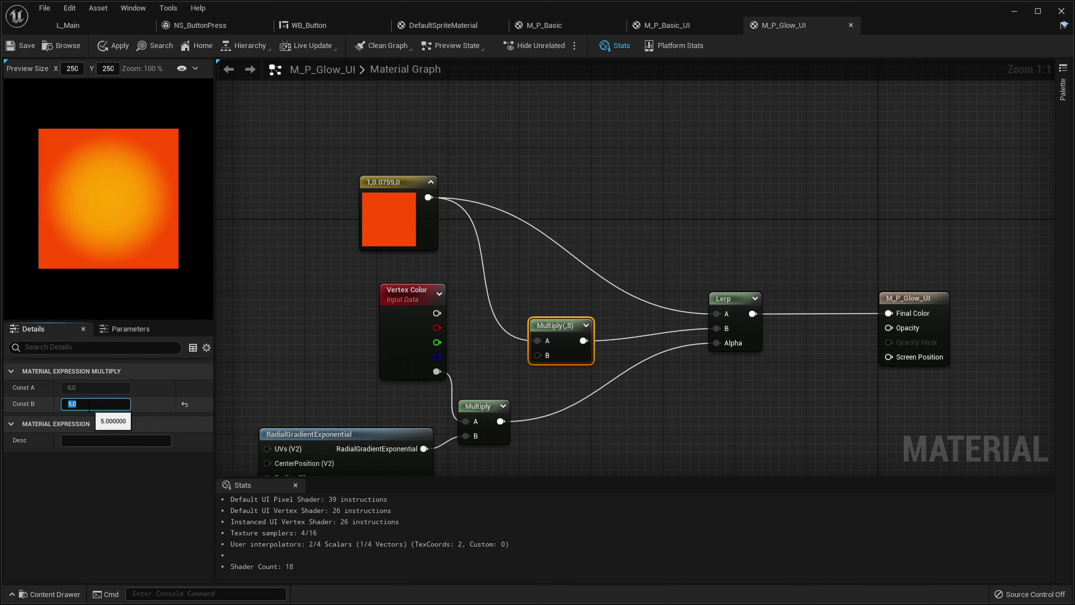
pyautogui.moveTo(454, 319); pyautogui.dragTo(537, 218, button='right')
pyautogui.click(377, 275)
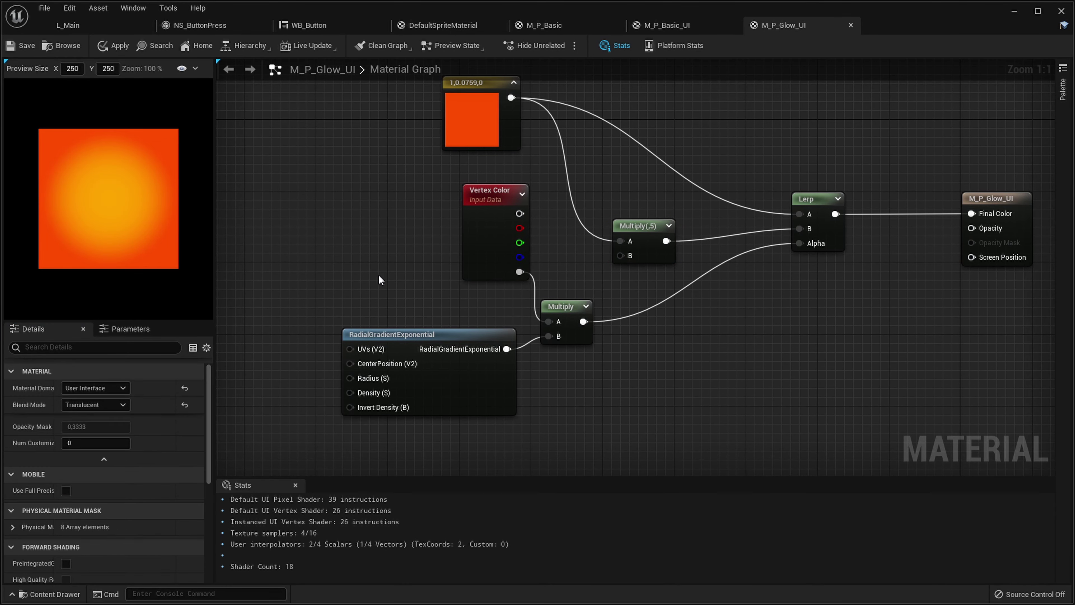
pyautogui.moveTo(377, 275); pyautogui.dragTo(598, 292, button='right')
pyautogui.moveTo(414, 404); pyautogui.dragTo(310, 373, button='right')
# Add a Static Bool wired to the gradient's Invert Density and set its Value to true
pyautogui.rightClick(238, 388)
pyautogui.write('static')
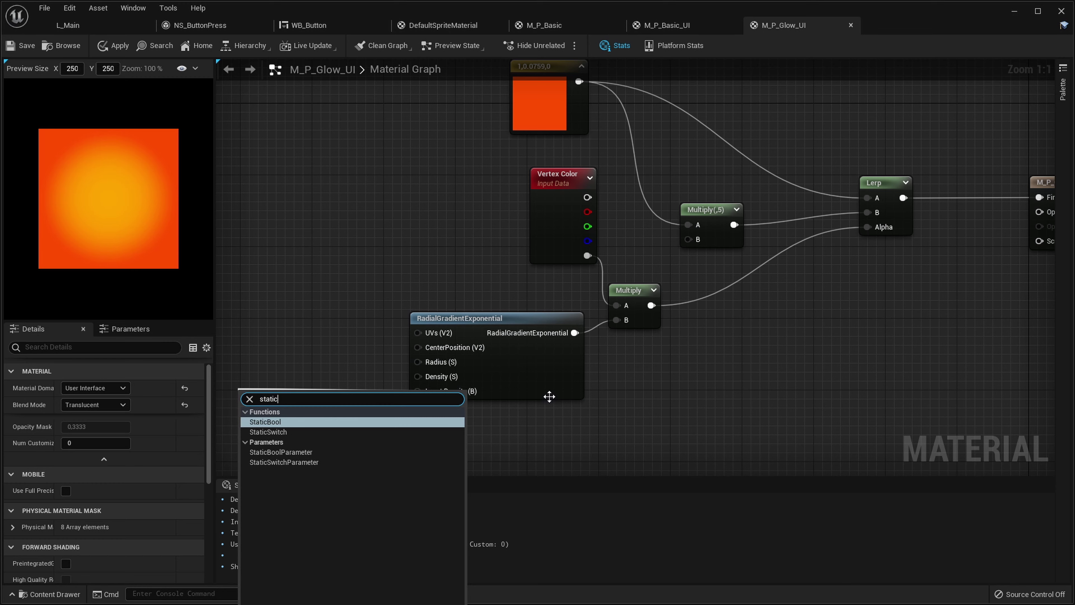
pyautogui.click(542, 422)
pyautogui.moveTo(542, 423); pyautogui.dragTo(563, 243, button='right')
pyautogui.moveTo(419, 221); pyautogui.dragTo(709, 343)
pyautogui.click(601, 347)
pyautogui.moveTo(497, 322); pyautogui.dragTo(374, 318)
pyautogui.write('static bool')
pyautogui.press('Return')
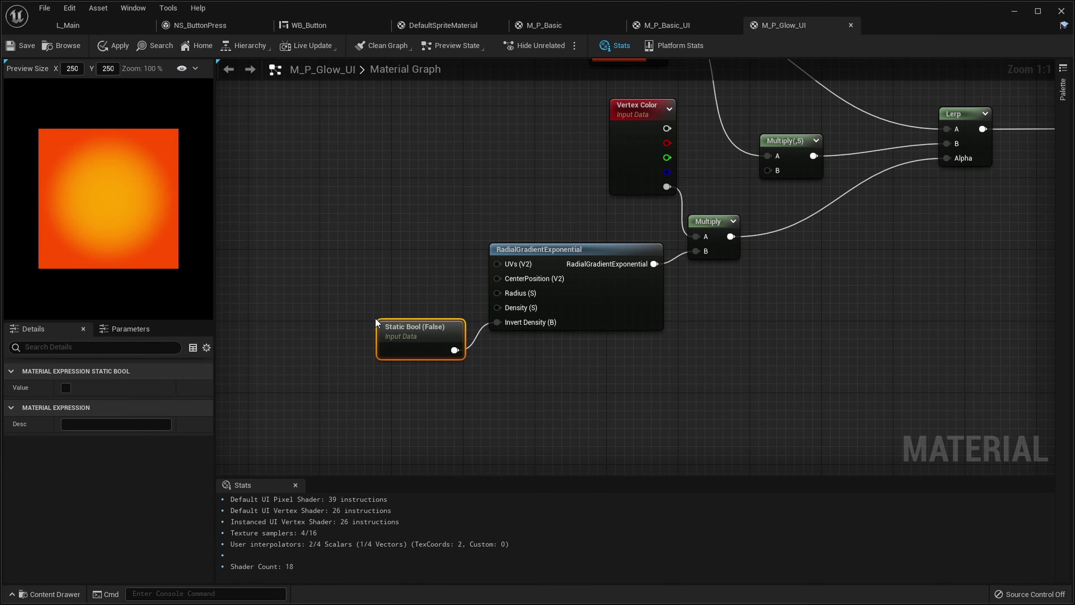
pyautogui.moveTo(429, 295); pyautogui.dragTo(420, 311)
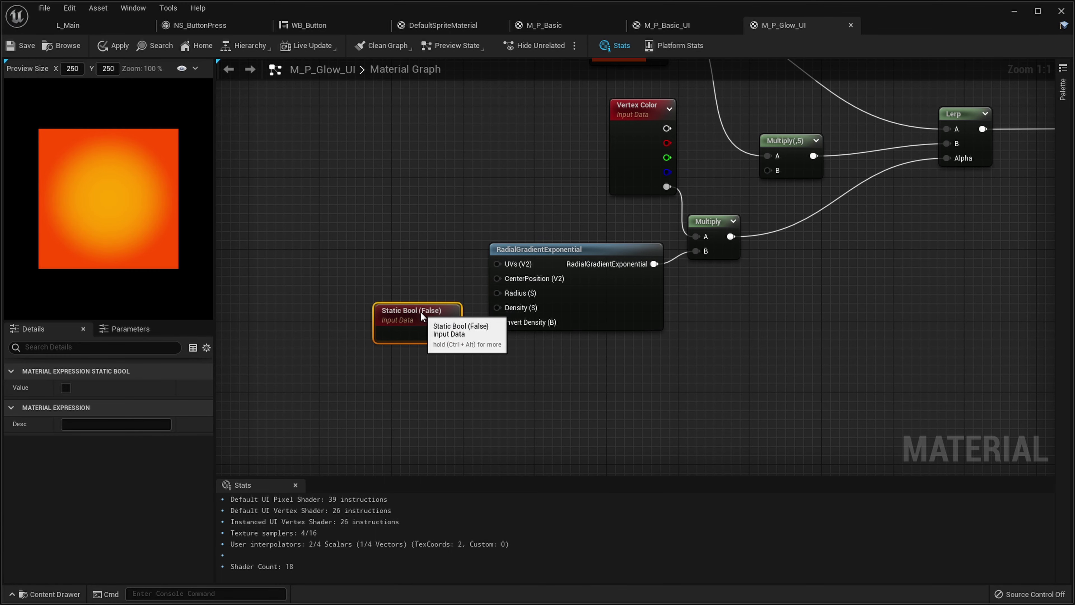
pyautogui.click(66, 387)
# Reconnect the Multiply output to the material's Opacity
pyautogui.moveTo(544, 386); pyautogui.dragTo(411, 406, button='right')
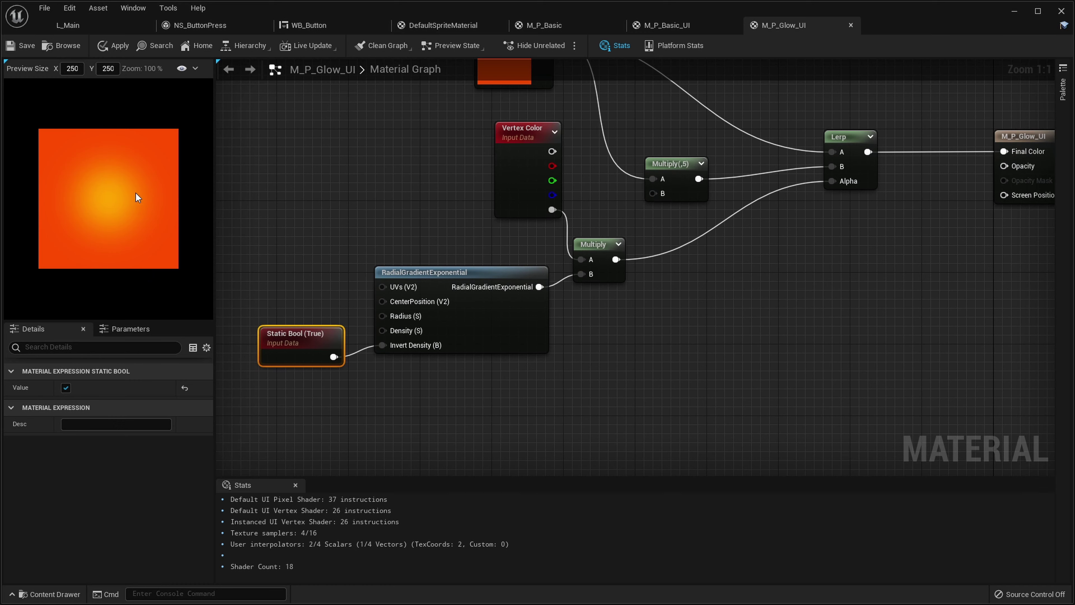
pyautogui.moveTo(669, 330); pyautogui.dragTo(645, 423, button='right')
pyautogui.click(752, 352)
pyautogui.moveTo(753, 352); pyautogui.dragTo(536, 410, button='right')
pyautogui.moveTo(475, 337); pyautogui.dragTo(871, 247)
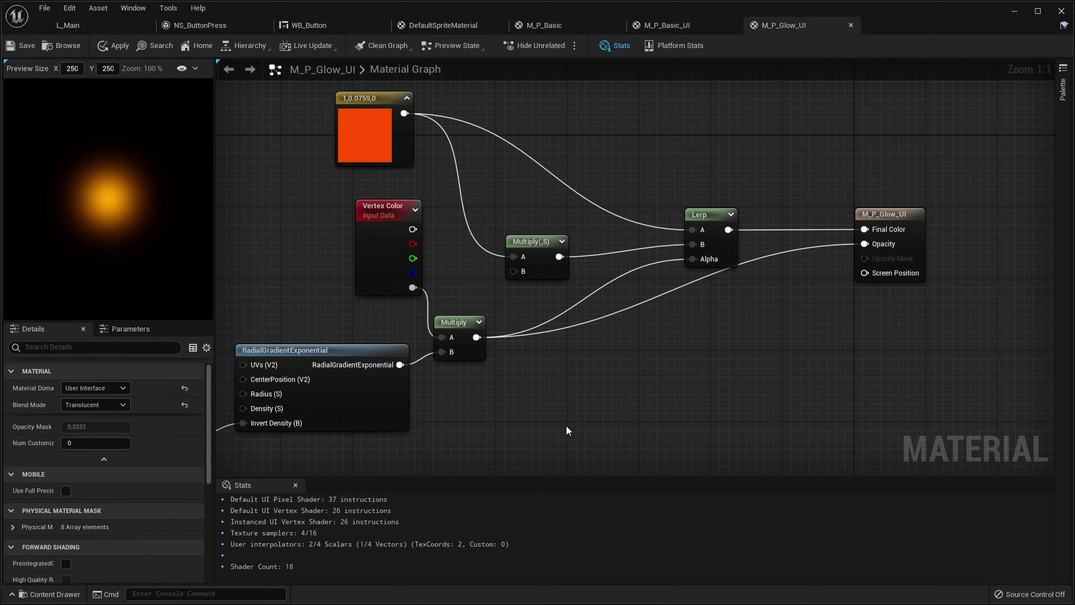
# Duplicate the Static Bool, radial gradient and Multiply nodes below the originals
pyautogui.moveTo(533, 413); pyautogui.dragTo(639, 353, button='right')
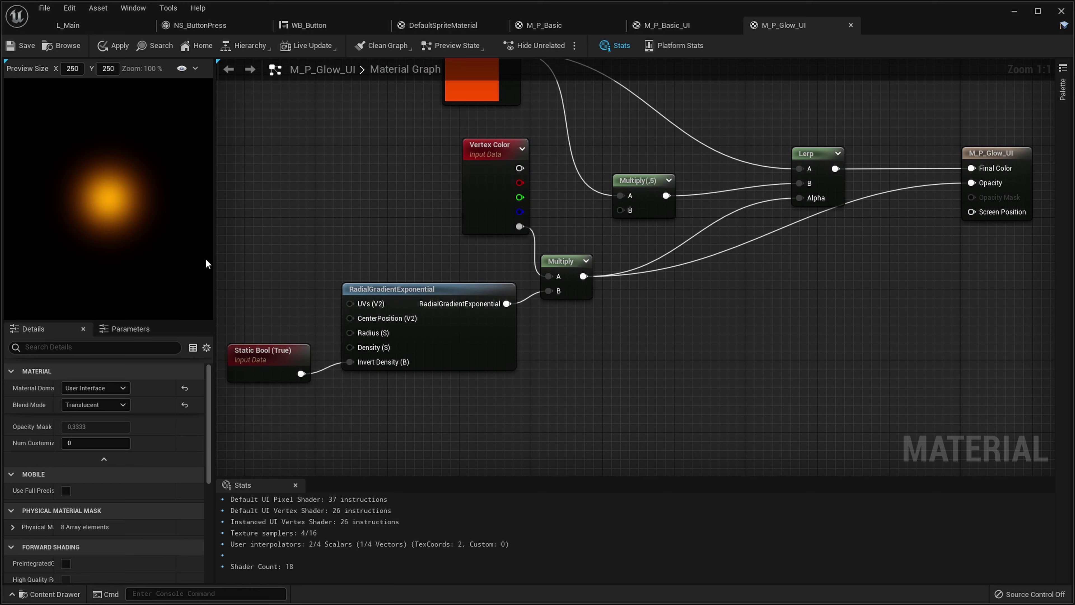
pyautogui.moveTo(360, 229); pyautogui.dragTo(422, 251, button='right')
pyautogui.moveTo(505, 455); pyautogui.dragTo(346, 318)
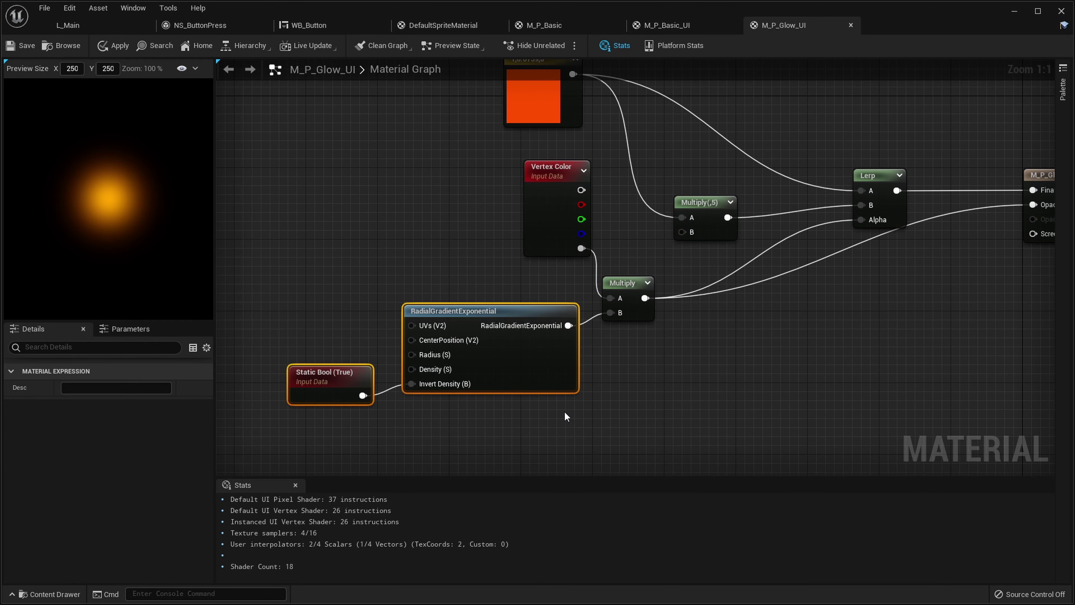
pyautogui.moveTo(543, 432); pyautogui.dragTo(508, 387, button='right')
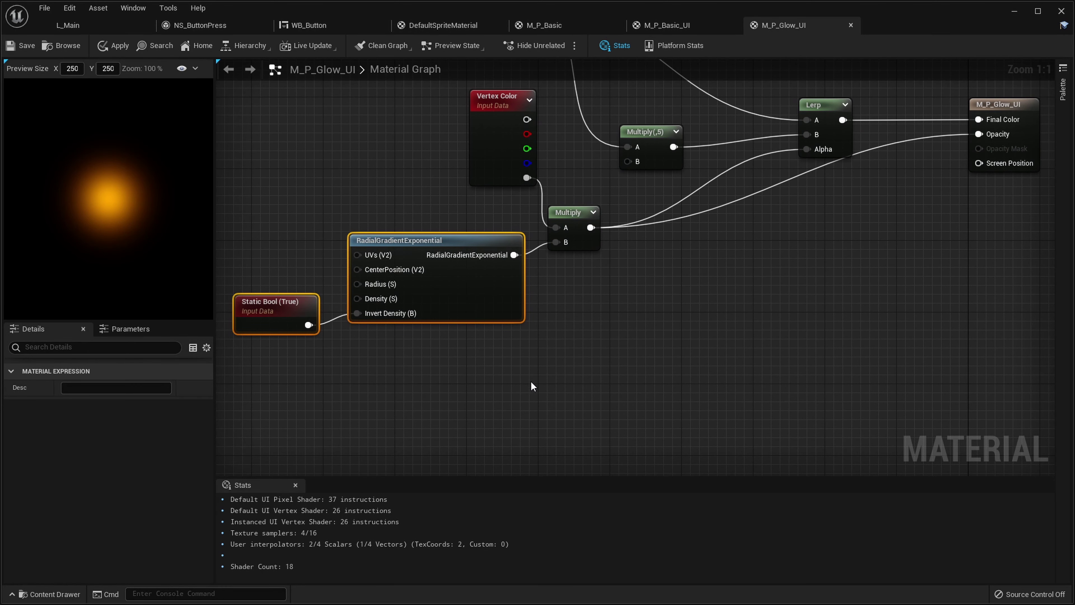
pyautogui.moveTo(653, 387); pyautogui.dragTo(300, 221)
pyautogui.hotkey('ctrl', 'c')
pyautogui.moveTo(666, 371); pyautogui.dragTo(670, 278, button='right')
pyautogui.hotkey('ctrl', 'v')
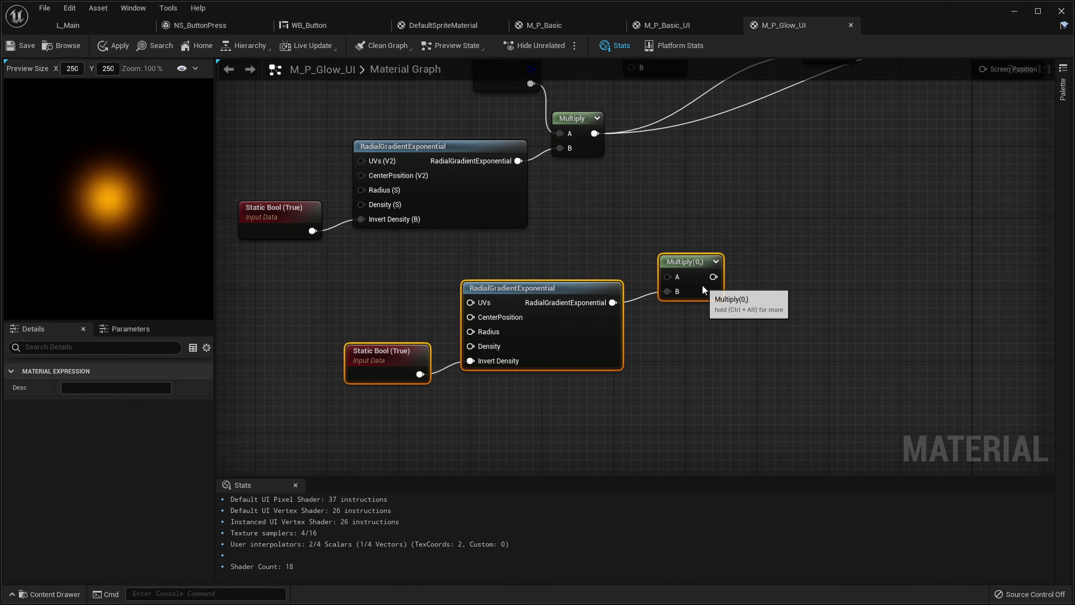
pyautogui.moveTo(703, 289); pyautogui.dragTo(668, 297)
# Delete the duplicate Static Bool and wire the original into the second gradient's Invert Density
pyautogui.click(373, 360)
pyautogui.press('Delete')
pyautogui.moveTo(312, 231); pyautogui.dragTo(434, 370)
pyautogui.moveTo(688, 384); pyautogui.dragTo(567, 280)
pyautogui.moveTo(644, 283); pyautogui.dragTo(571, 274)
pyautogui.click(533, 322)
# Feed a Constant of 0.3 into the second gradient's Radius
pyautogui.moveTo(308, 356); pyautogui.dragTo(431, 334, button='right')
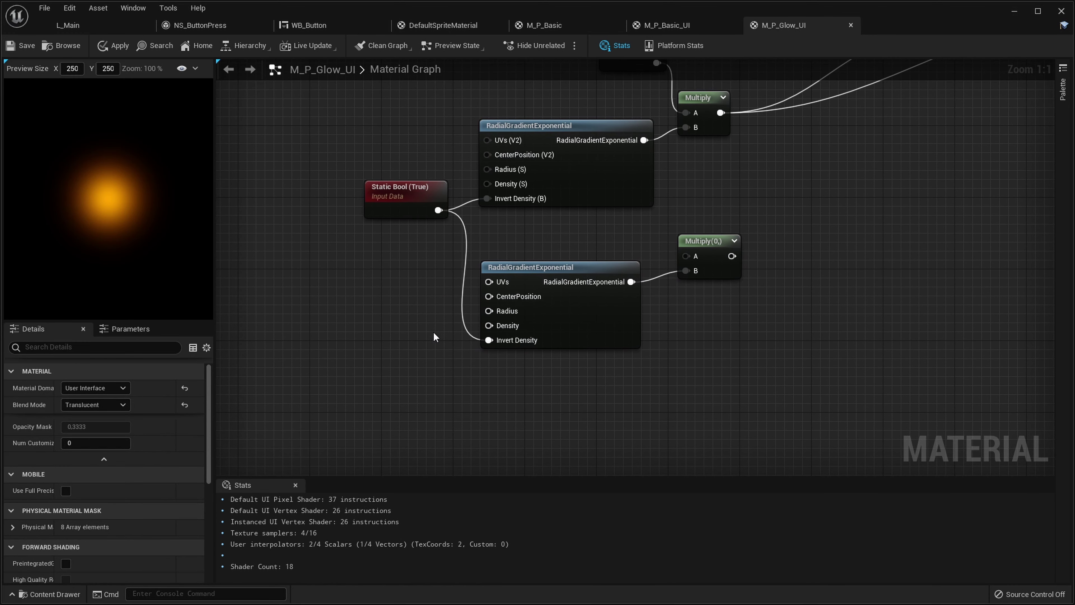
pyautogui.press('1')
pyautogui.click(394, 292)
pyautogui.moveTo(404, 296); pyautogui.dragTo(406, 318)
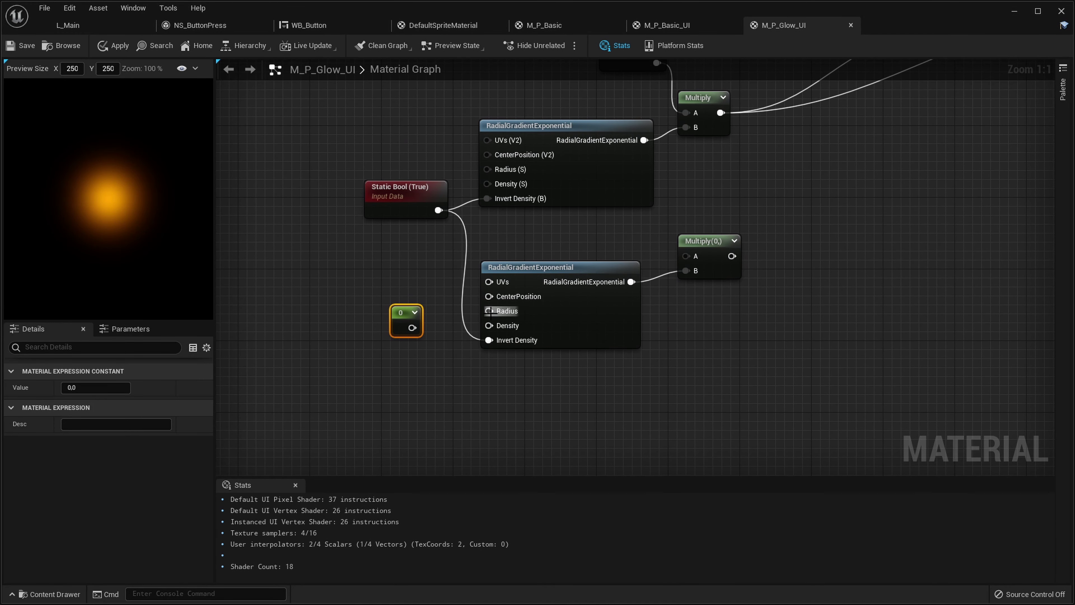
pyautogui.click(114, 391)
pyautogui.write('0.3')
pyautogui.press('Return')
pyautogui.moveTo(418, 310); pyautogui.dragTo(491, 311)
pyautogui.click(645, 315)
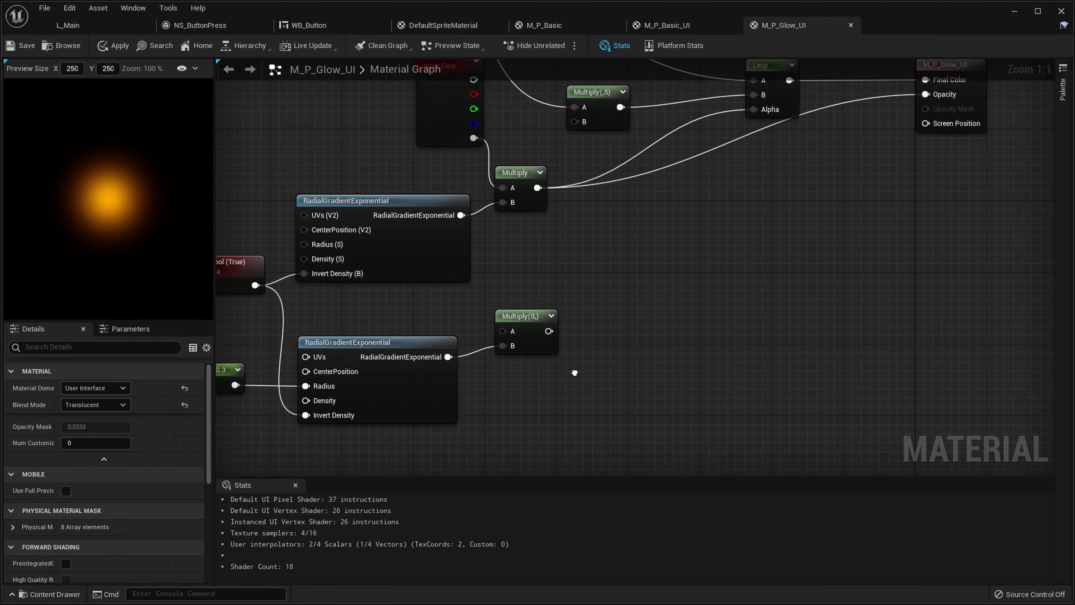
# Connect Vertex Color alpha to the lower Multiply's A and apply the material
pyautogui.moveTo(558, 380); pyautogui.dragTo(534, 421, button='right')
pyautogui.moveTo(434, 186); pyautogui.dragTo(714, 158)
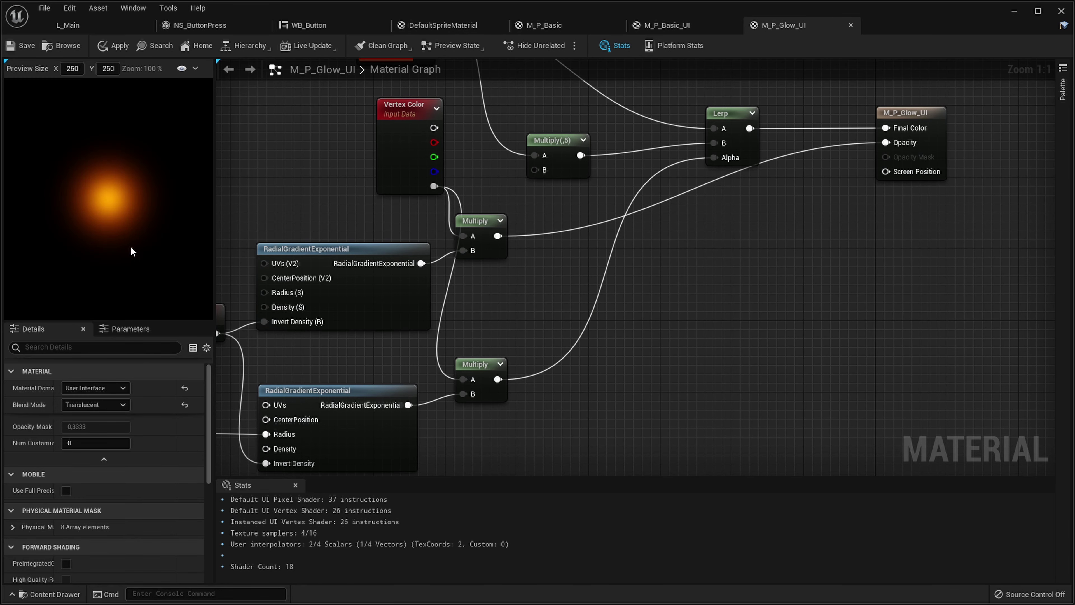
pyautogui.press('Home')
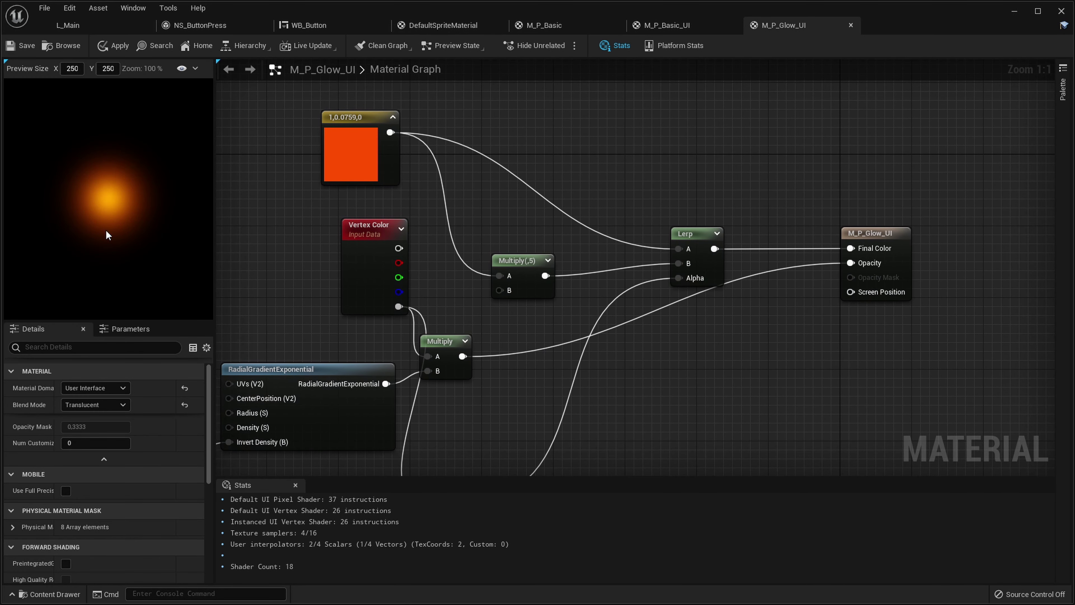
pyautogui.click(114, 46)
# In WB_Button's Material Remap List, replace the target material with M_P_Glow_UI
pyautogui.click(309, 25)
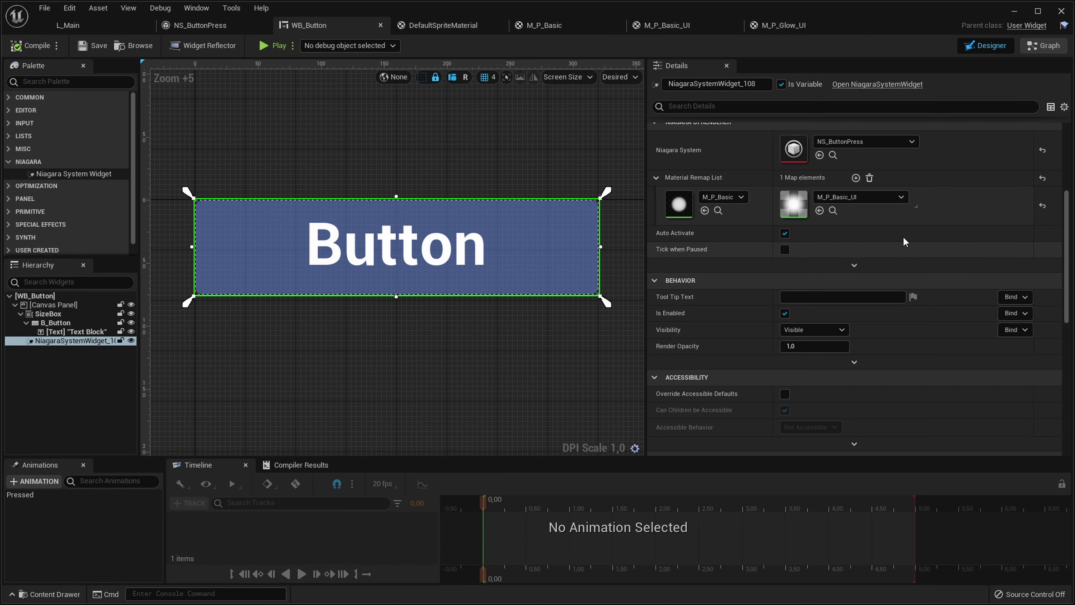
pyautogui.click(866, 198)
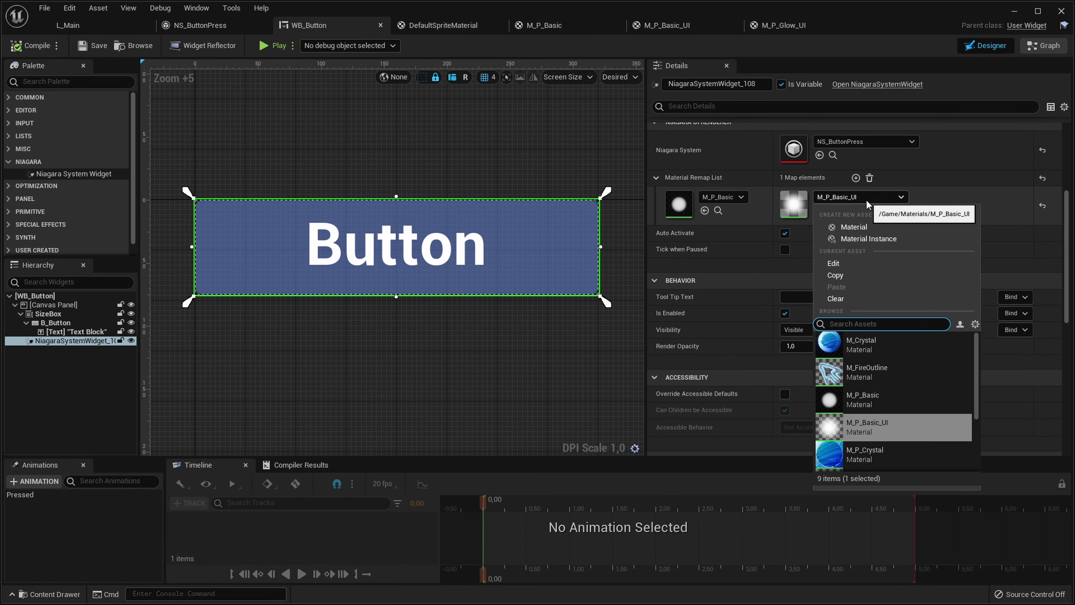
pyautogui.write('glow')
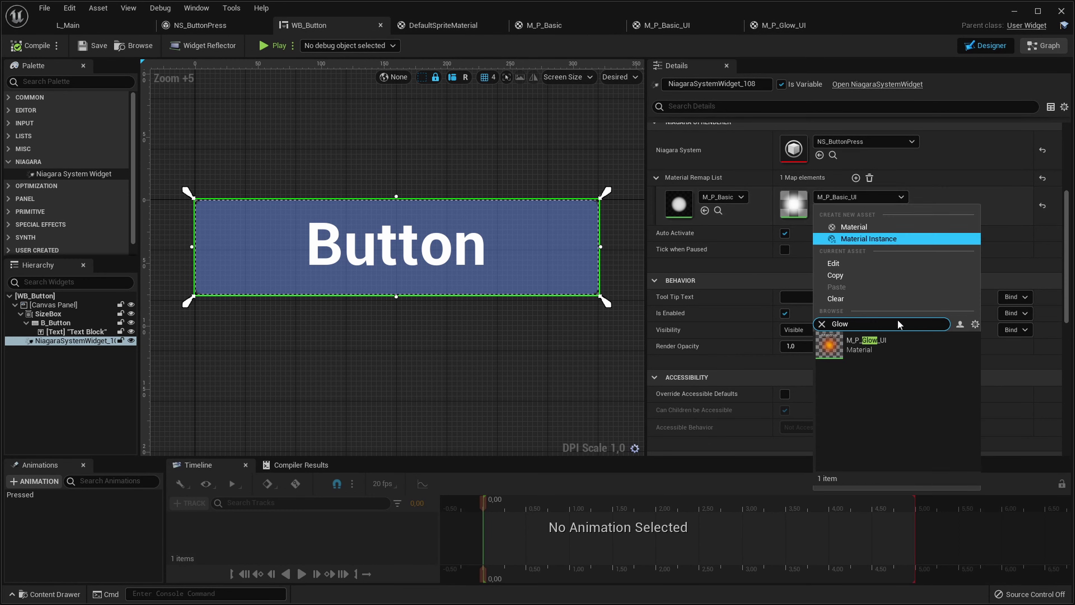
pyautogui.click(866, 344)
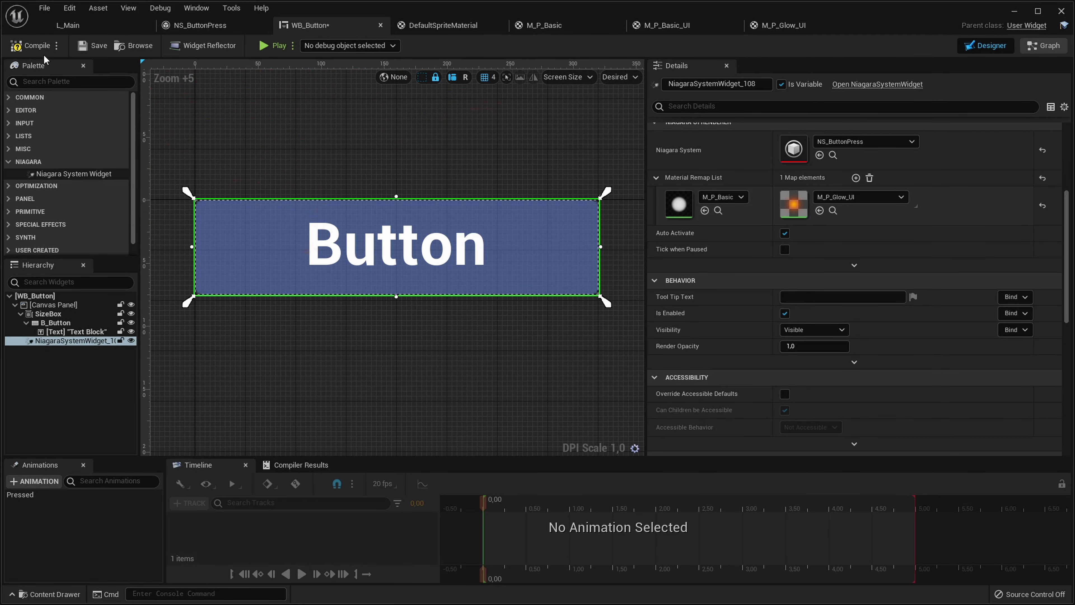
# Compile WB_Button, then rewire the colour links to Vertex Color RGB and delete the orange constant
pyautogui.click(27, 47)
pyautogui.click(783, 25)
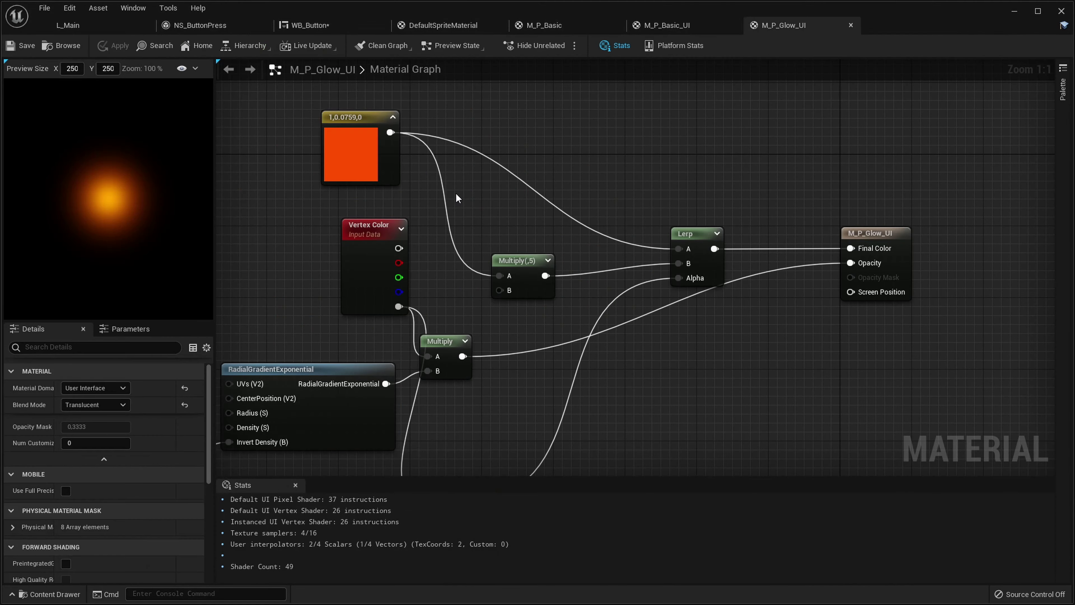
pyautogui.moveTo(406, 163); pyautogui.dragTo(440, 149, button='right')
pyautogui.keyDown('ctrl'); pyautogui.moveTo(424, 118); pyautogui.dragTo(430, 235); pyautogui.keyUp('ctrl')
pyautogui.click(419, 148)
pyautogui.press('Delete')
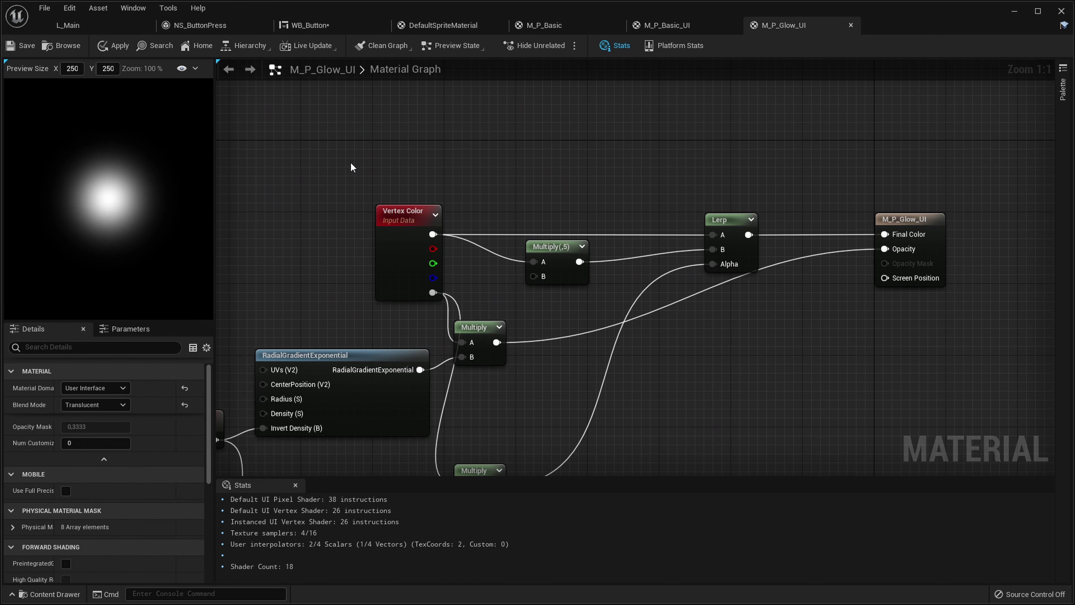
pyautogui.press('Home')
# Apply and save M_P_Glow_UI, then recompile WB_Button
pyautogui.click(114, 45)
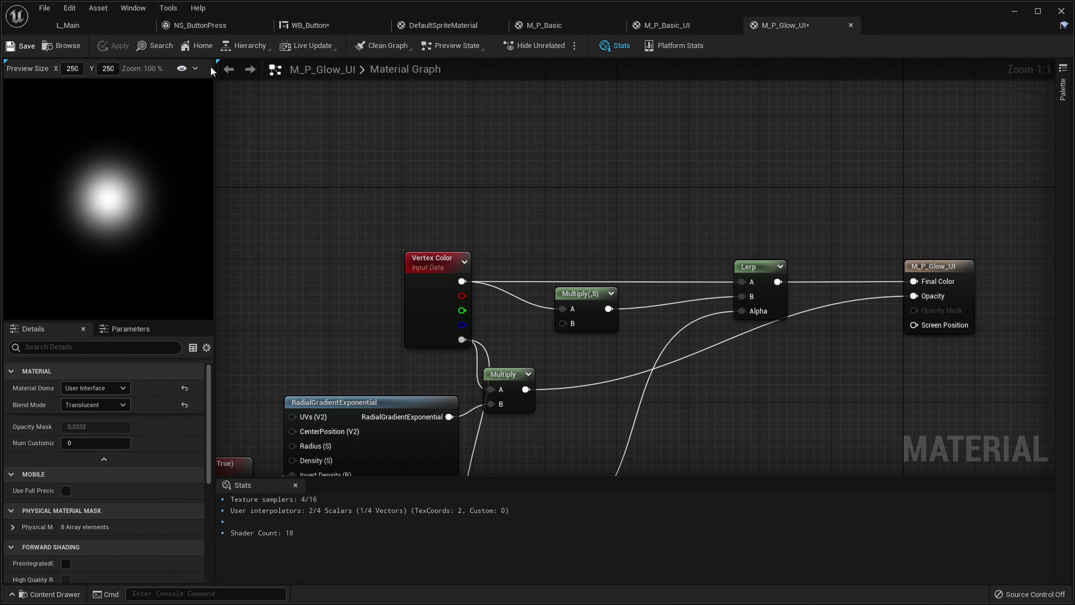
pyautogui.hotkey('ctrl', 's')
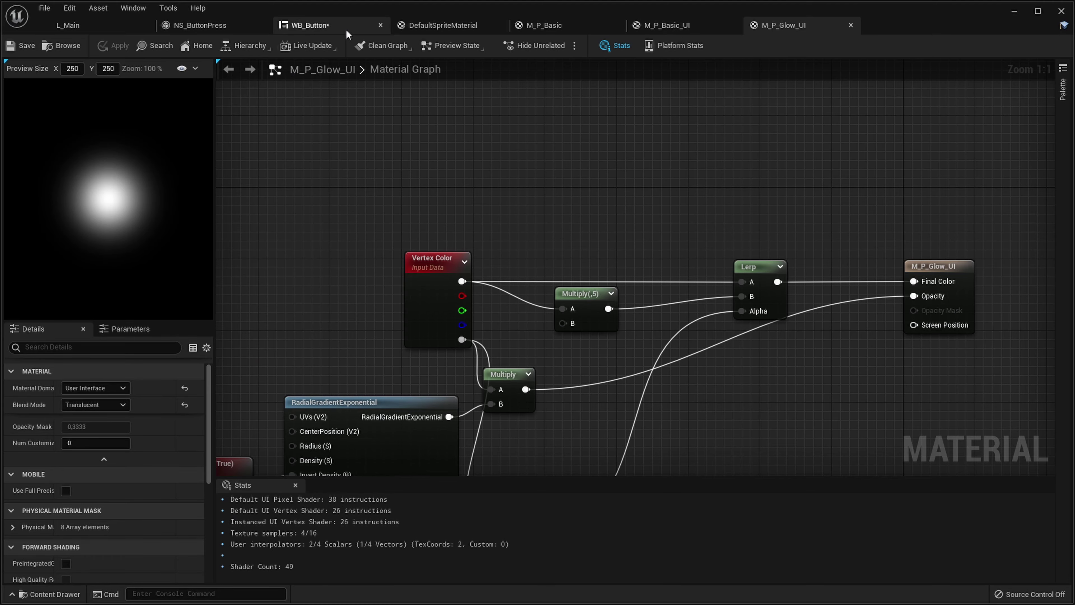
pyautogui.click(309, 25)
pyautogui.click(32, 47)
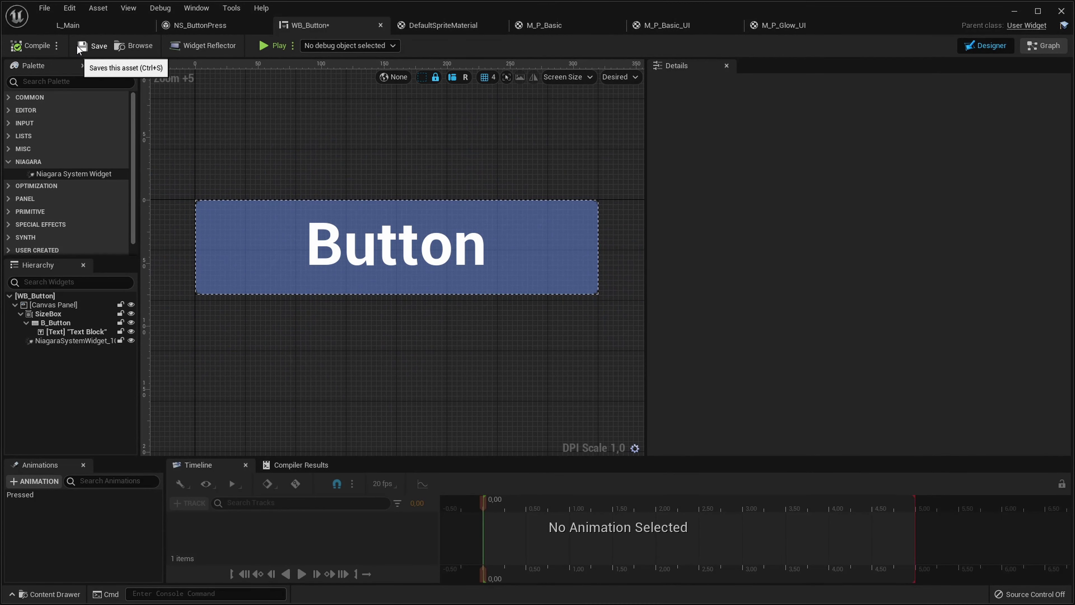
# Save WB_Button and turn off Auto Activate on its Niagara system widget
pyautogui.click(85, 46)
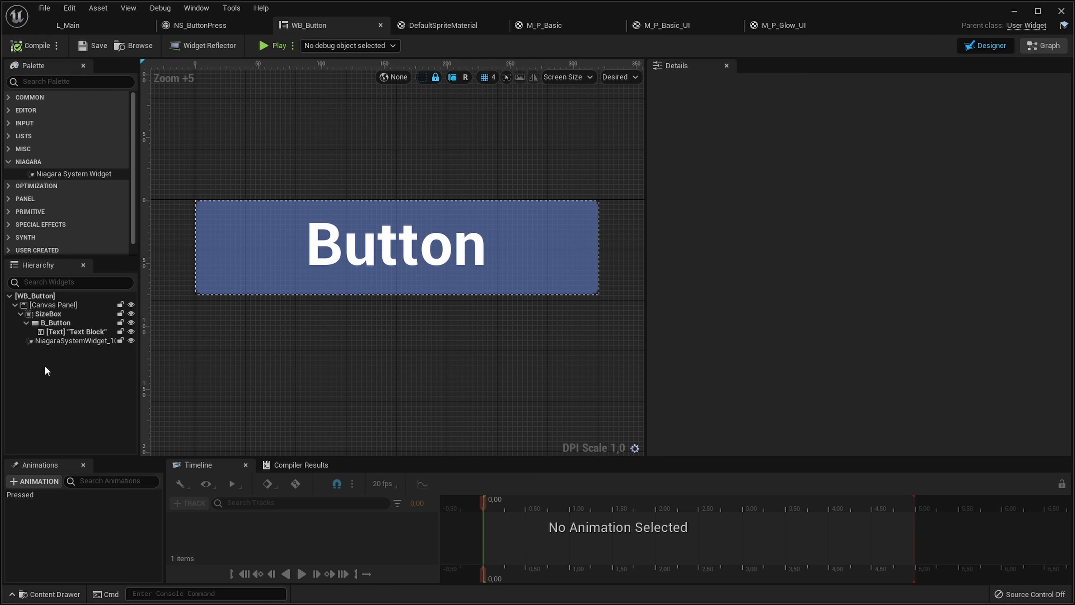
pyautogui.click(58, 341)
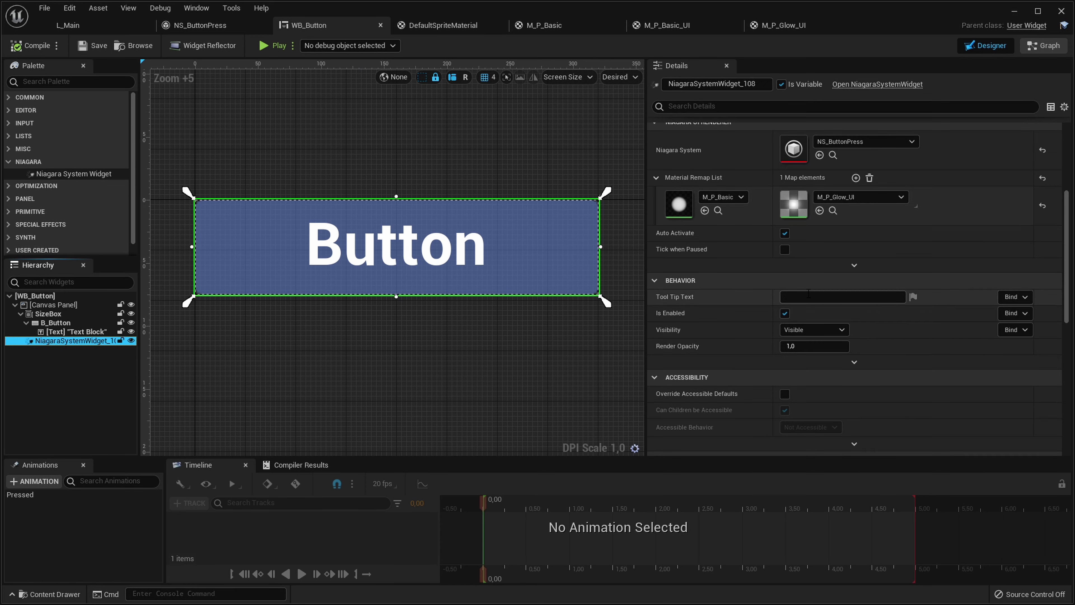
pyautogui.scroll(2, 694, 260)
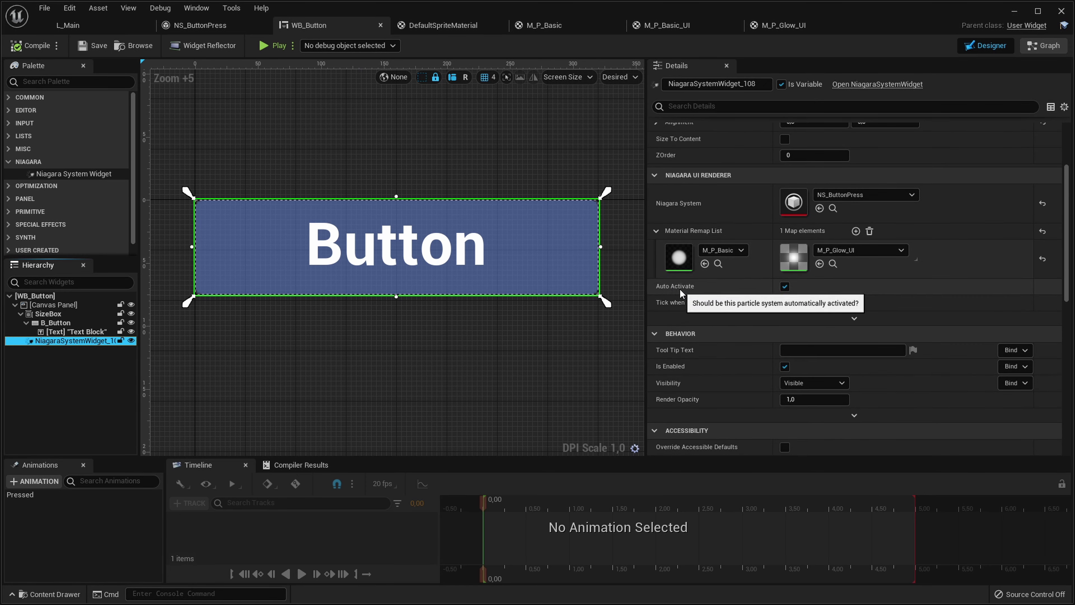
pyautogui.click(784, 287)
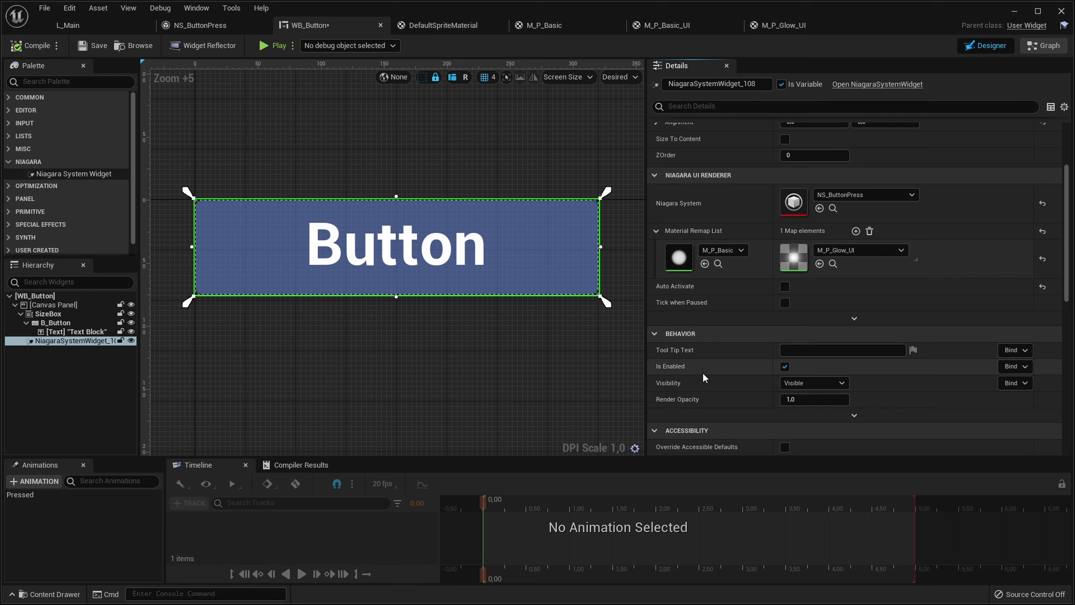
pyautogui.scroll(-4, 703, 375)
pyautogui.scroll(5, 701, 378)
pyautogui.click(765, 354)
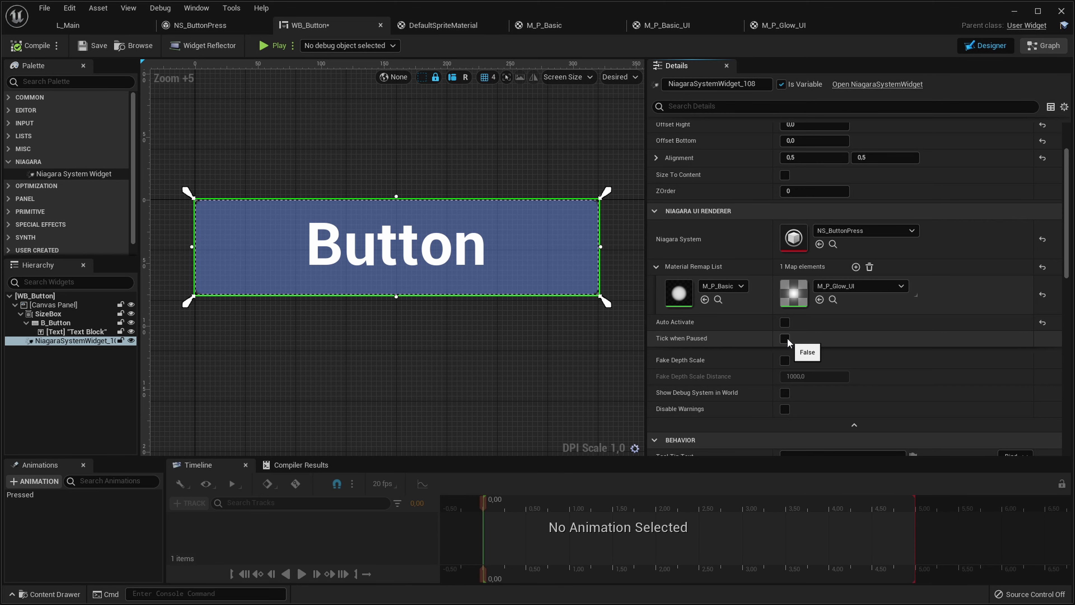
pyautogui.scroll(-3, 737, 408)
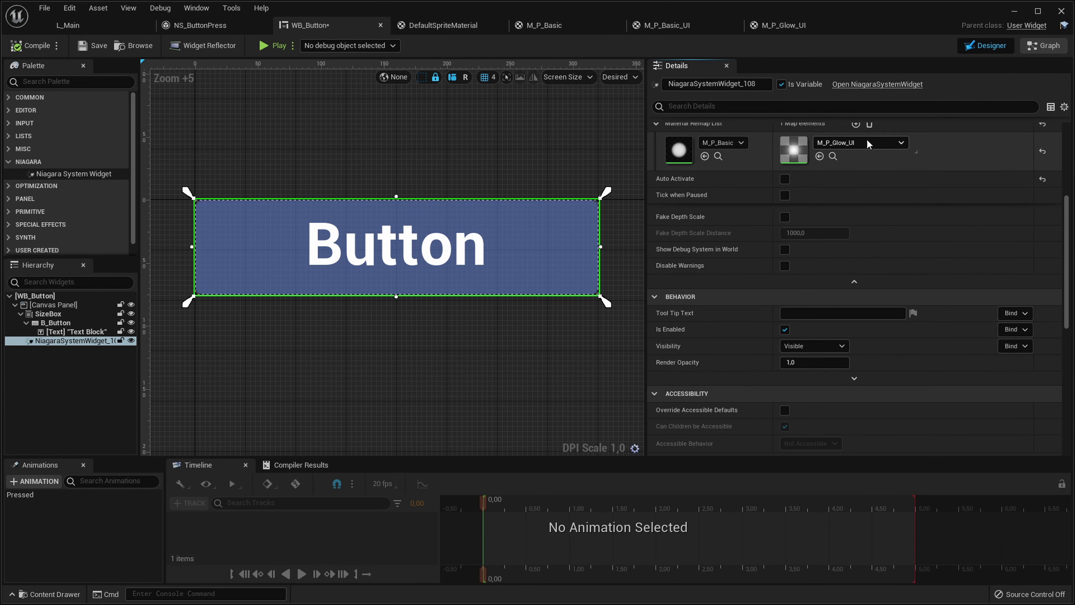
pyautogui.scroll(1, 1016, 143)
# Rename the Niagara widget to NS_ButtonPressWidget, then compile and save WB_Button
pyautogui.click(766, 84)
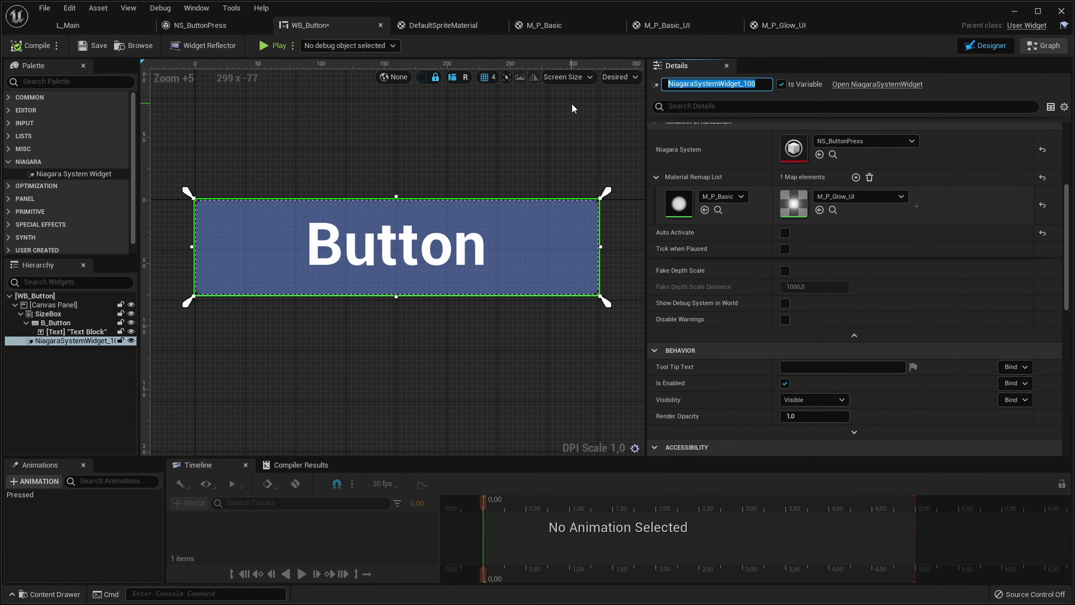
pyautogui.write('NS')
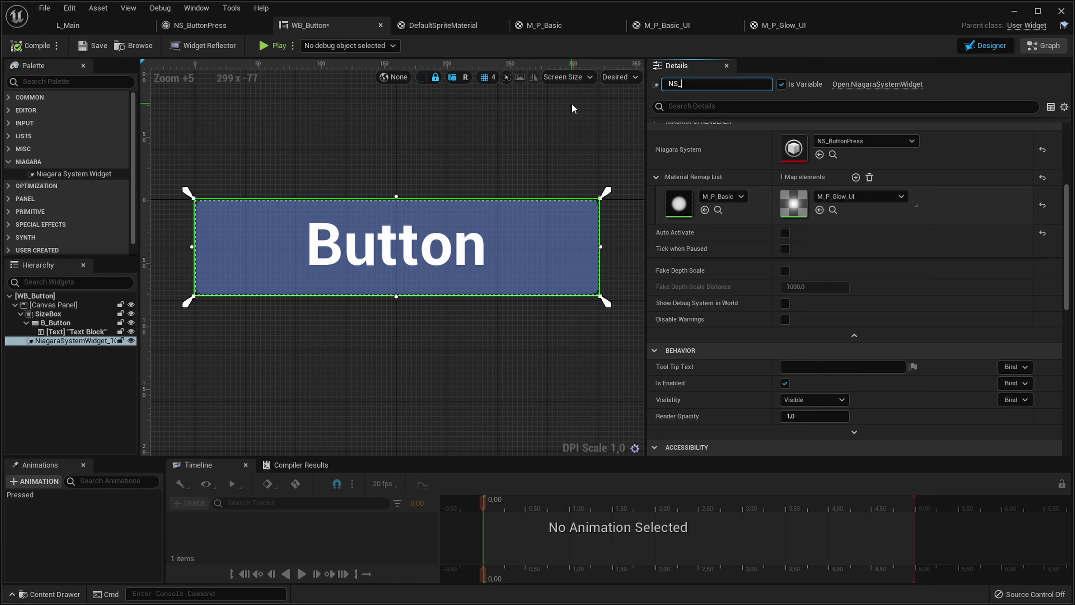
pyautogui.write('_')
pyautogui.write('ButtonPres')
pyautogui.write('s')
pyautogui.press('Return')
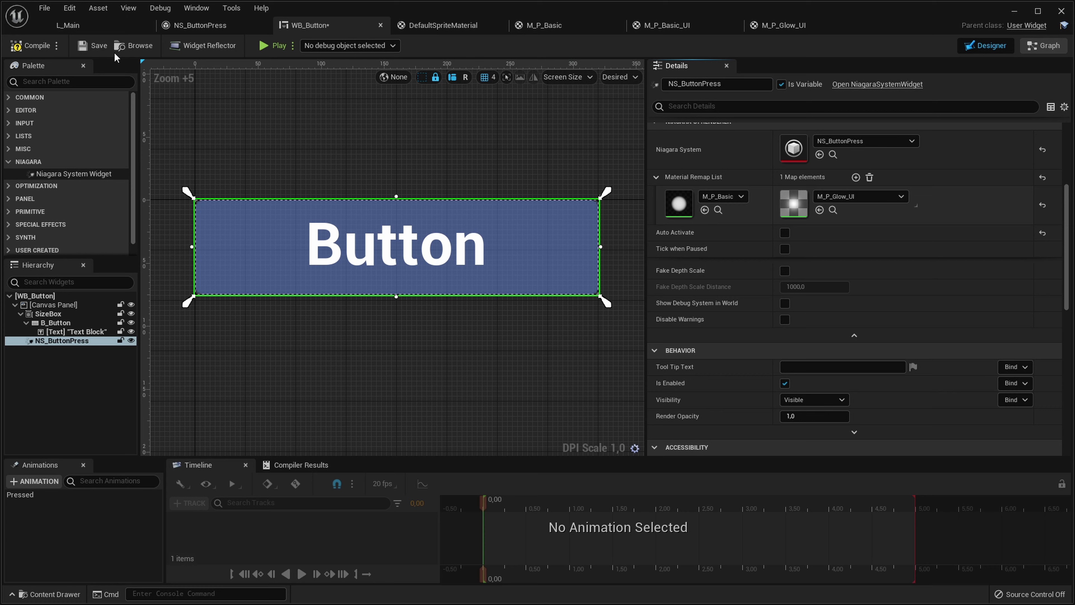
pyautogui.click(30, 45)
pyautogui.click(92, 46)
pyautogui.click(748, 80)
pyautogui.write('Widget')
pyautogui.press('Return')
pyautogui.click(29, 46)
pyautogui.click(93, 46)
# In the event graph, place an NS_ButtonPressWidget getter beside the Play Animation node
pyautogui.click(1044, 46)
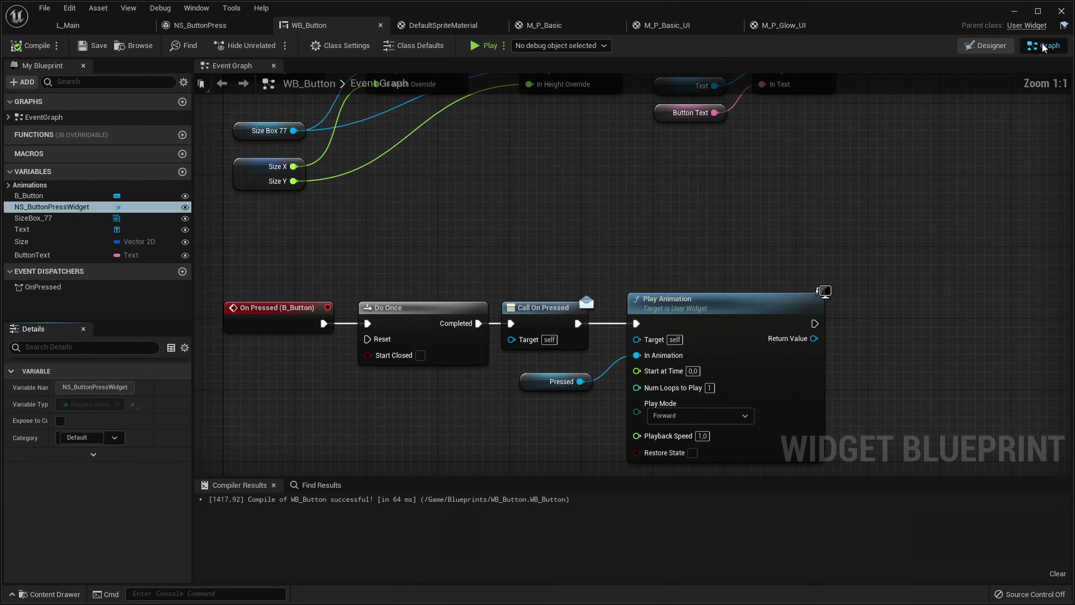
pyautogui.scroll(-4, 396, 327)
pyautogui.scroll(3, 375, 323)
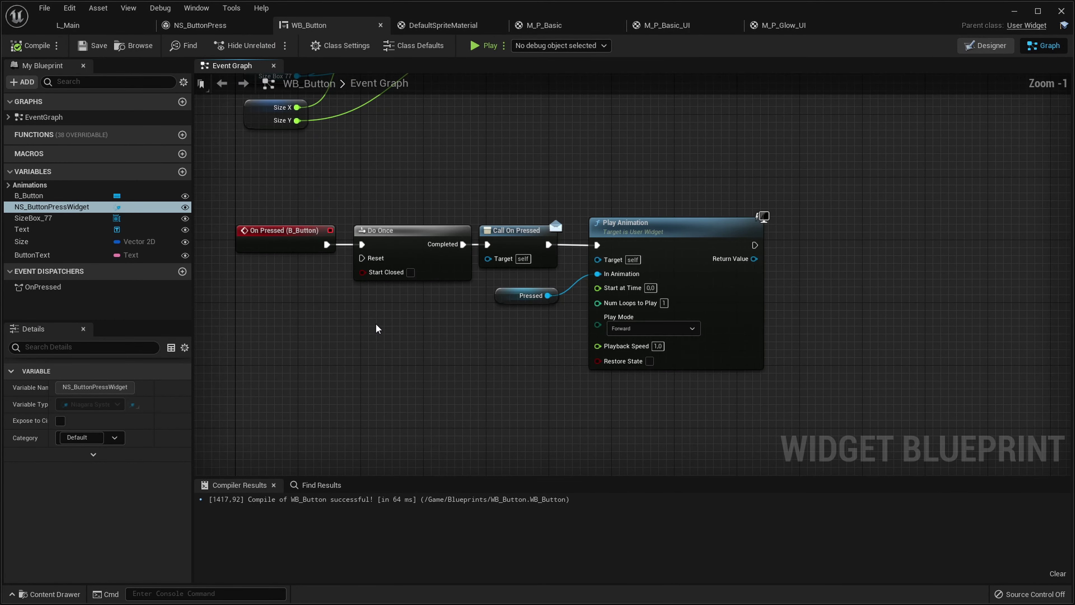
pyautogui.moveTo(260, 191); pyautogui.dragTo(315, 317)
pyautogui.click(338, 304)
pyautogui.moveTo(362, 257)
pyautogui.mouseDown()
pyautogui.moveTo(493, 152)
pyautogui.moveTo(508, 157)
pyautogui.moveTo(362, 258)
pyautogui.mouseUp()
pyautogui.moveTo(452, 347); pyautogui.dragTo(369, 279, button='right')
pyautogui.moveTo(761, 344); pyautogui.dragTo(692, 286)
pyautogui.click(612, 342)
pyautogui.moveTo(612, 342); pyautogui.dragTo(402, 346, button='right')
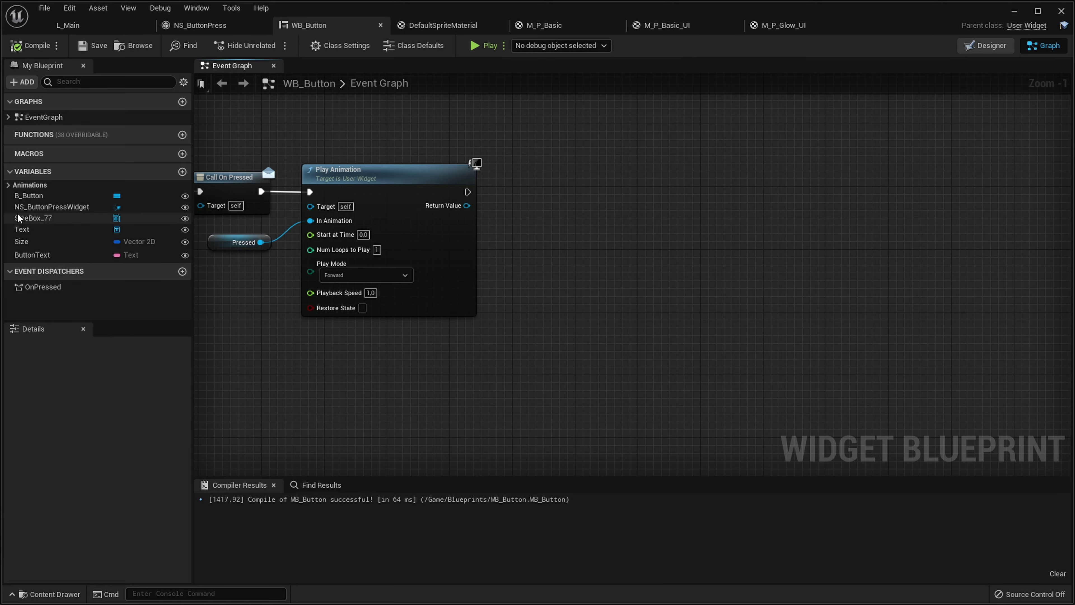
pyautogui.keyDown('ctrl'); pyautogui.moveTo(27, 209); pyautogui.dragTo(495, 220); pyautogui.keyUp('ctrl')
pyautogui.moveTo(537, 278); pyautogui.dragTo(492, 288, button='right')
pyautogui.click(479, 292)
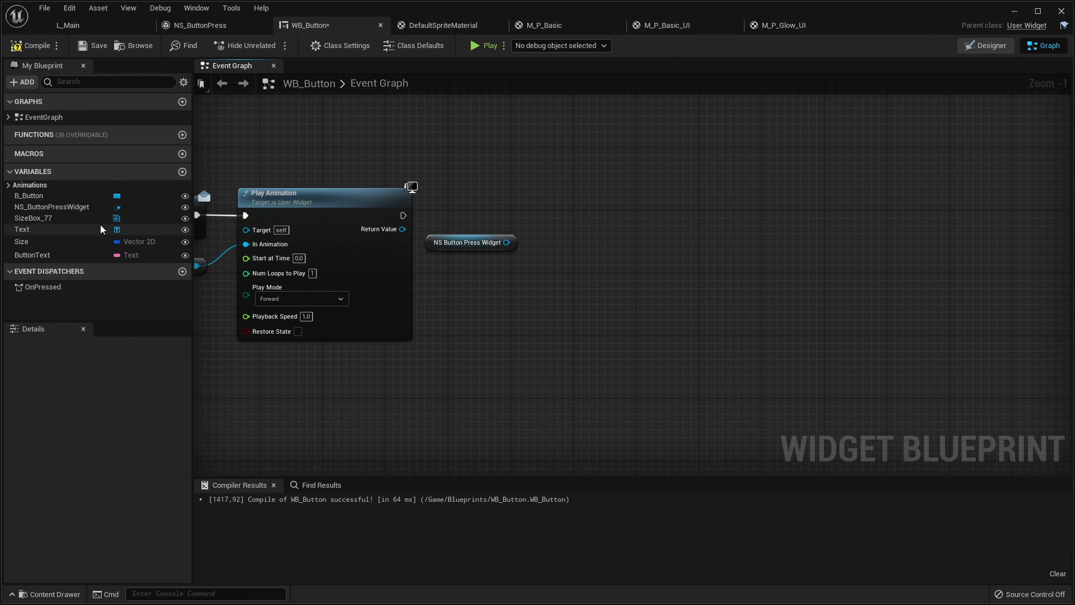
# Remove the duplicate NS_ButtonPressWidget getters, leaving a single one
pyautogui.keyDown('ctrl'); pyautogui.moveTo(40, 207); pyautogui.dragTo(447, 273); pyautogui.keyUp('ctrl')
pyautogui.click(482, 274)
pyautogui.press('Delete')
pyautogui.moveTo(38, 212); pyautogui.dragTo(449, 281)
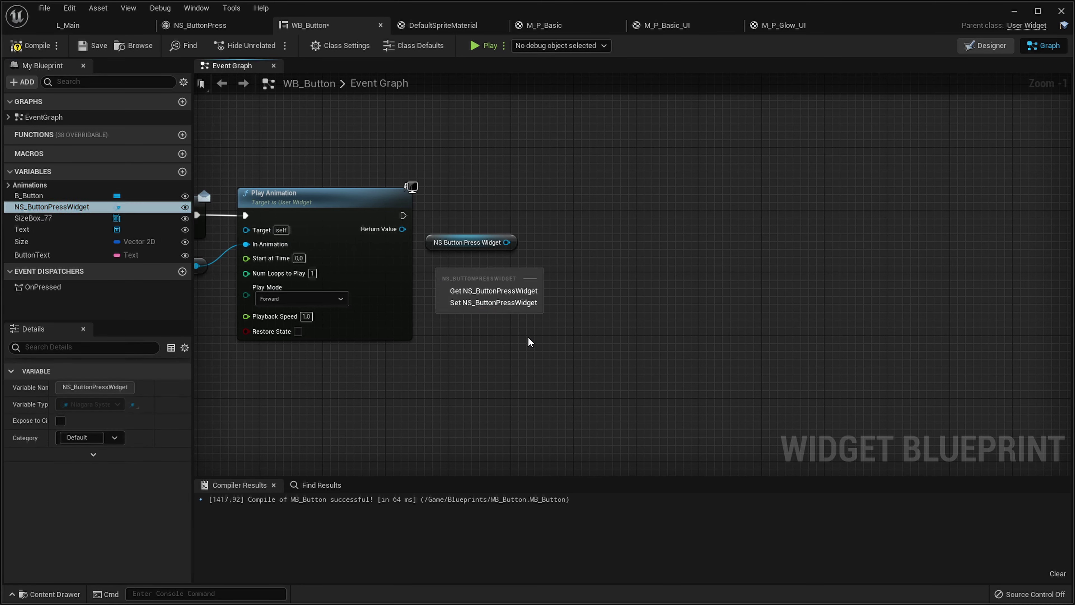
pyautogui.click(483, 289)
pyautogui.press('Delete')
pyautogui.moveTo(462, 289); pyautogui.dragTo(459, 290, button='right')
pyautogui.write('Get Ns But')
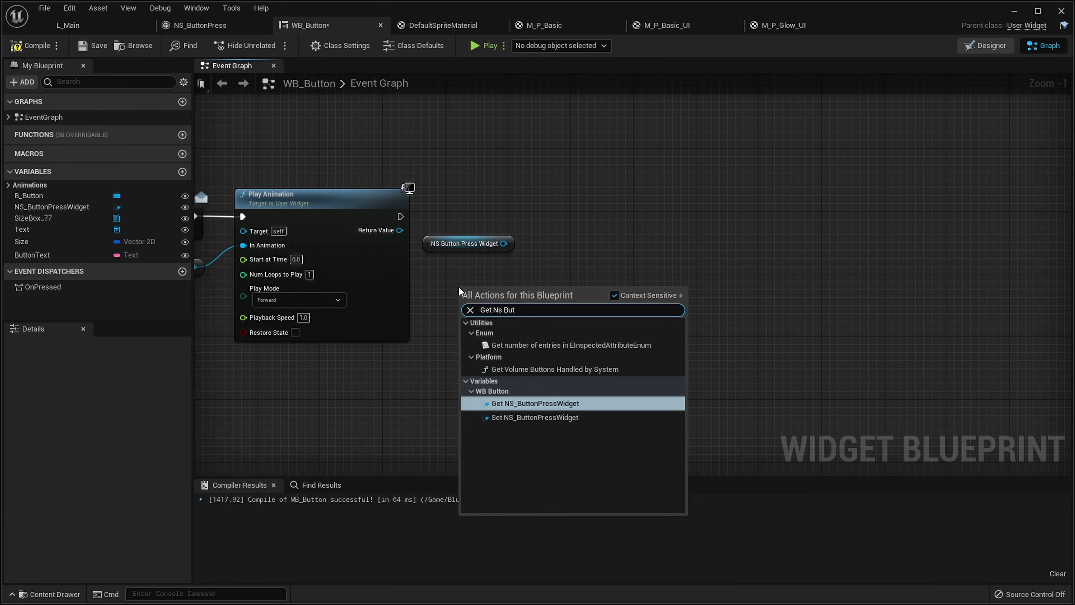
pyautogui.press('Return')
pyautogui.press('Delete')
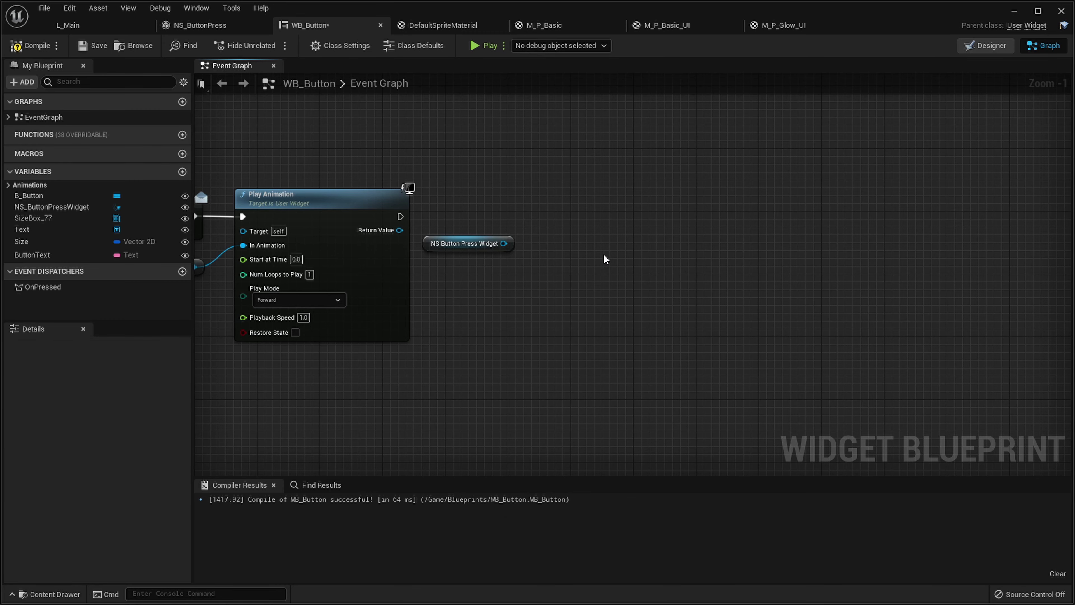
# Add Activate System on NS_ButtonPressWidget and run it after Play Animation
pyautogui.moveTo(503, 248); pyautogui.dragTo(559, 320, button='right')
pyautogui.moveTo(560, 317); pyautogui.dragTo(457, 289)
pyautogui.write('activate')
pyautogui.press('Return')
pyautogui.moveTo(703, 351); pyautogui.dragTo(632, 280)
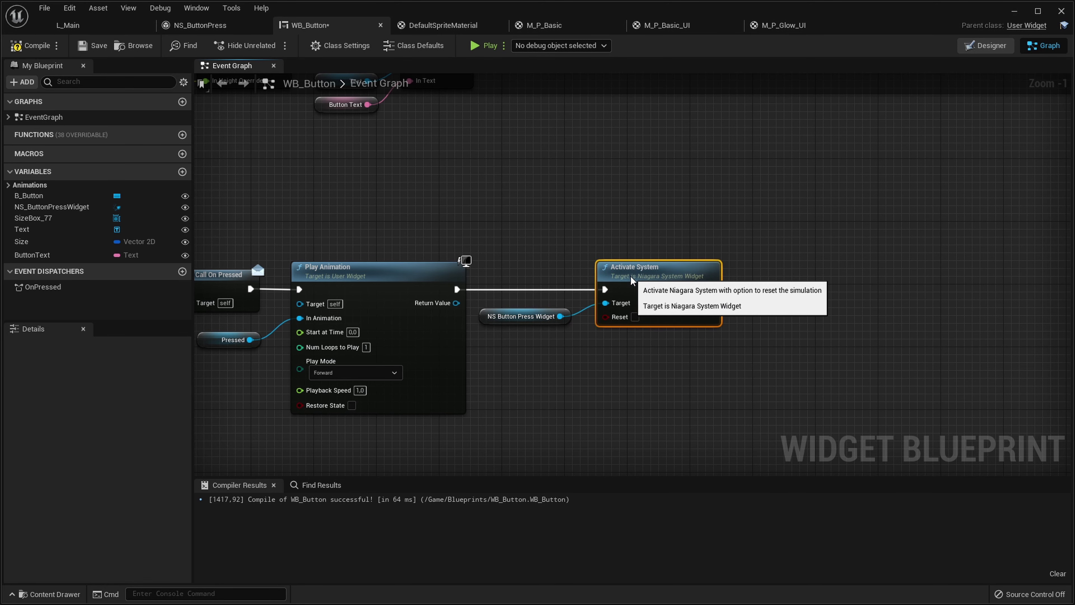
# Compile and save WB_Button, then switch to the L_Main level
pyautogui.click(30, 45)
pyautogui.click(93, 45)
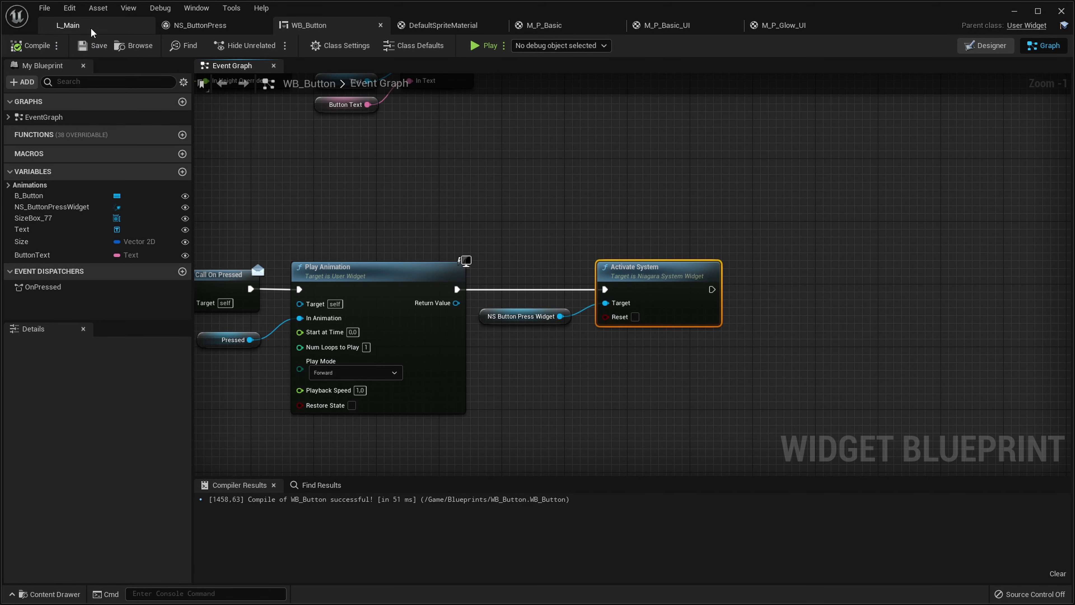
pyautogui.click(91, 29)
# Play-test L_Main twice, stopping each session with Escape
pyautogui.click(607, 46)
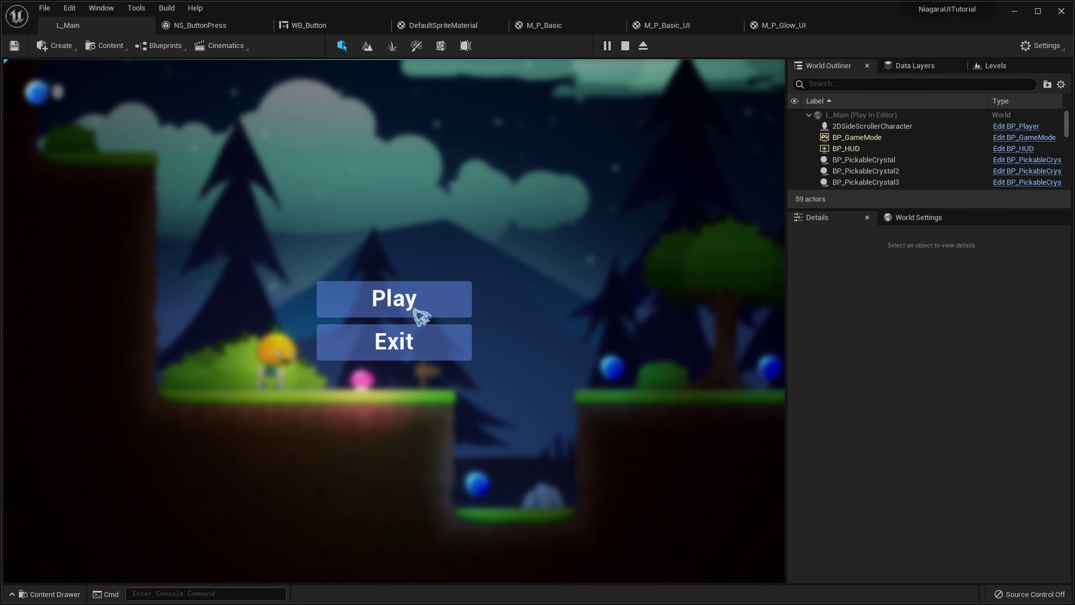
pyautogui.press('Escape')
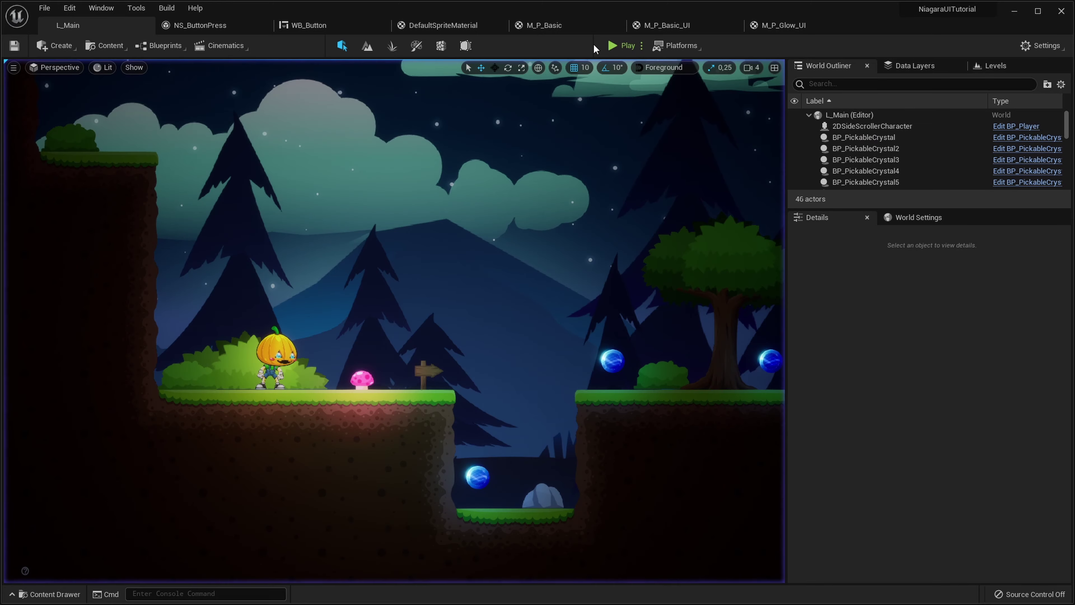
pyautogui.click(624, 46)
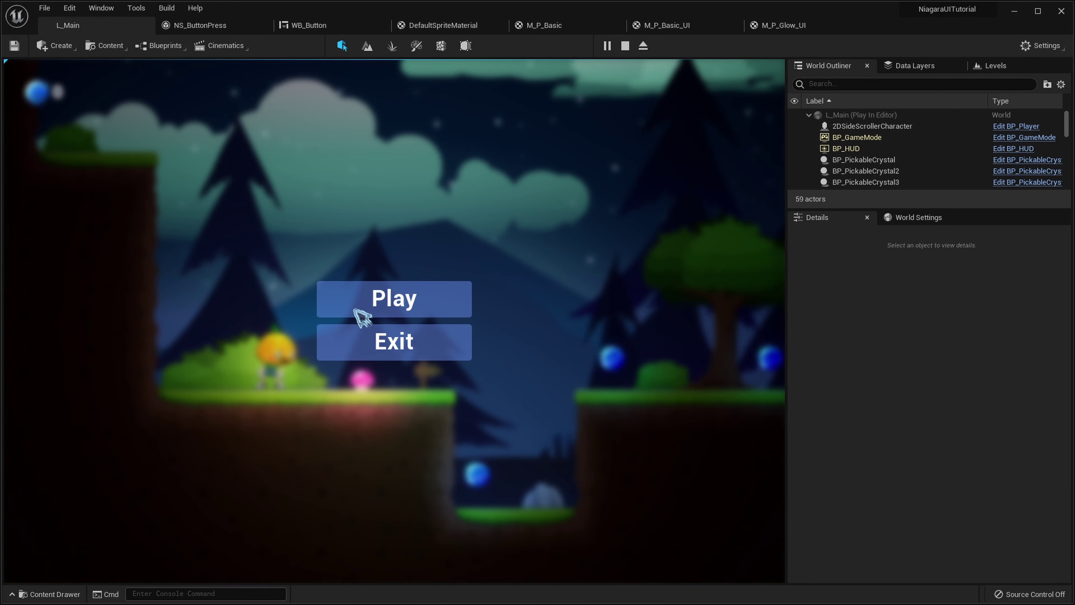
pyautogui.press('Escape')
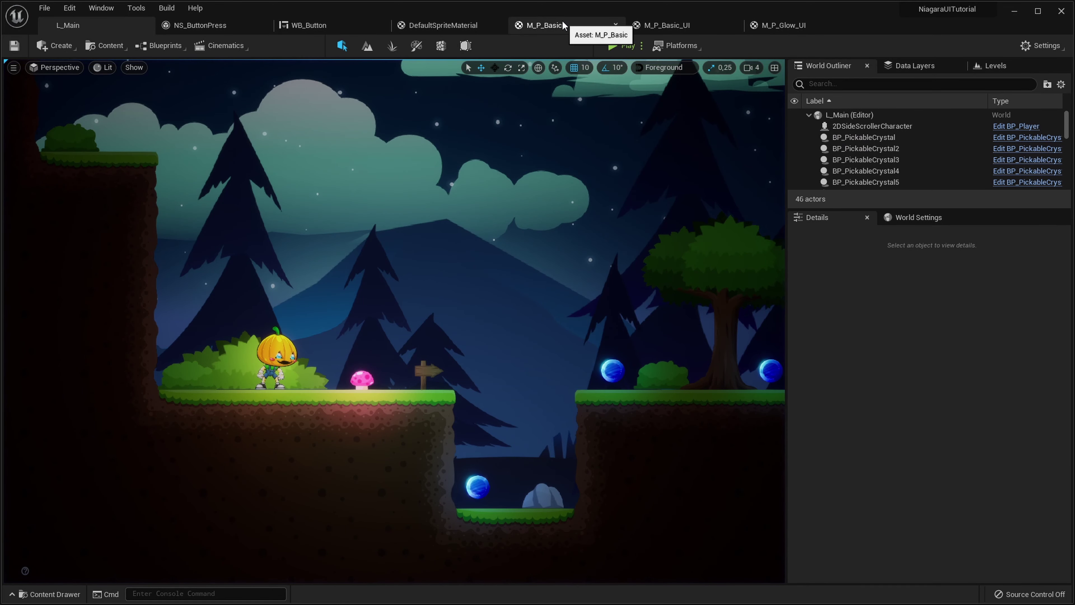
# Make NS_ButtonPressWidget Not Hit-Testable and move it directly under Canvas Panel, above SizeBox
pyautogui.click(296, 26)
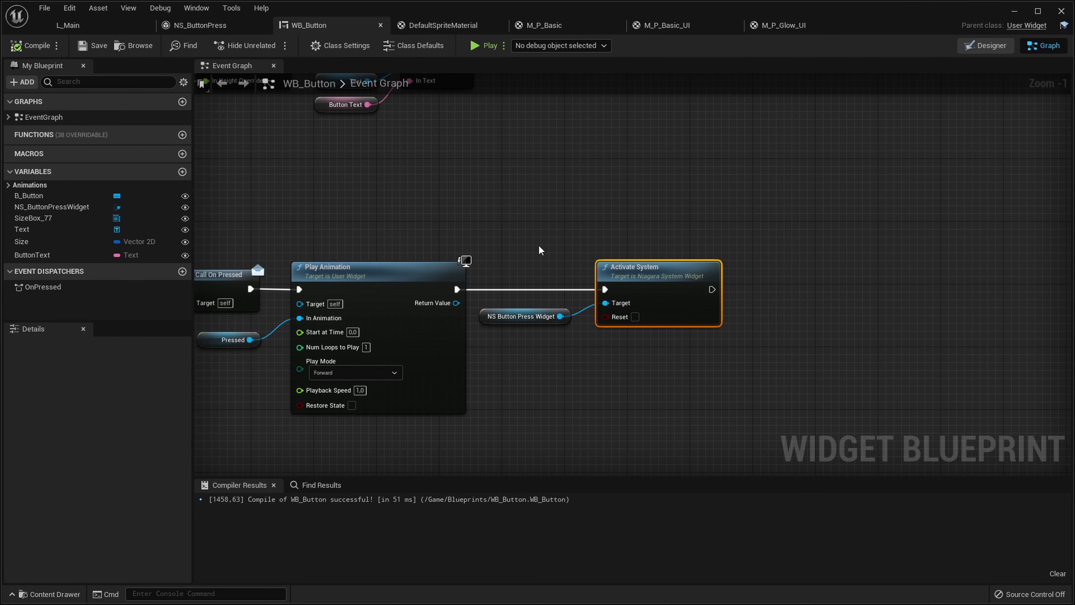
pyautogui.click(987, 45)
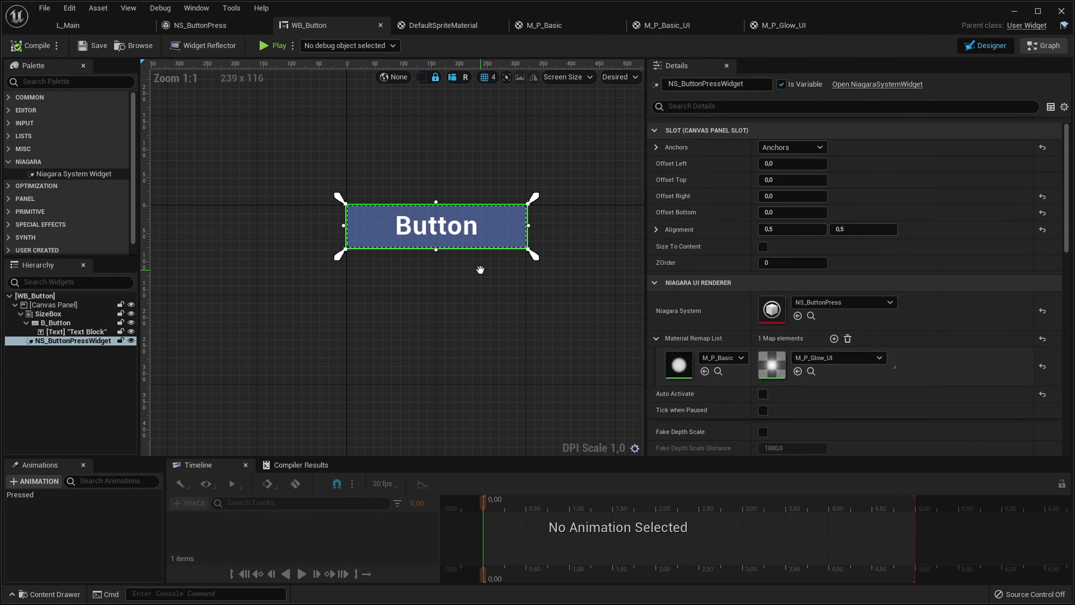
pyautogui.scroll(-4, 704, 337)
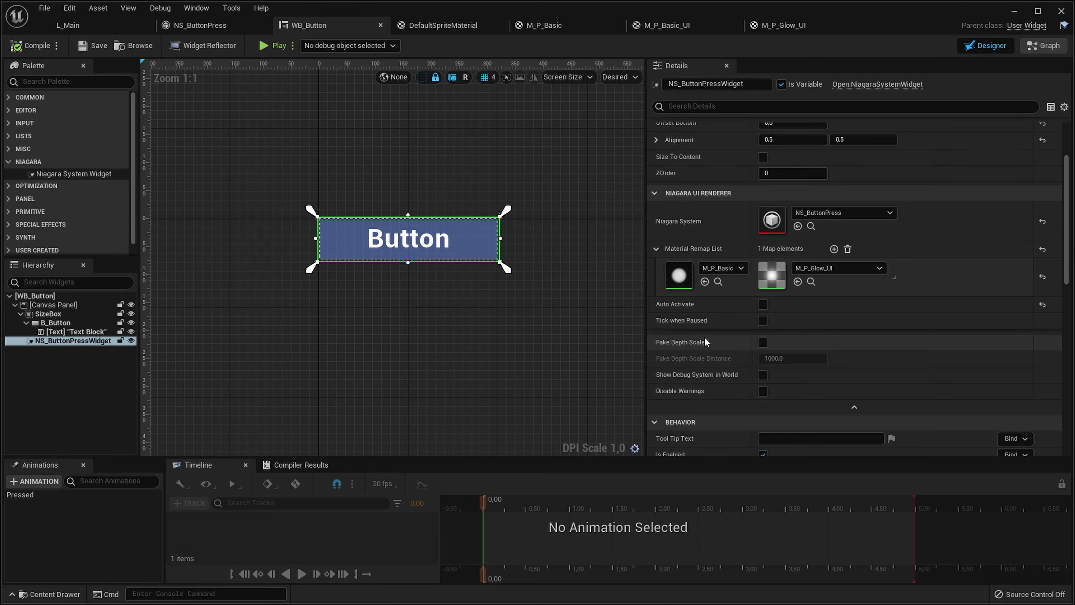
pyautogui.click(291, 352)
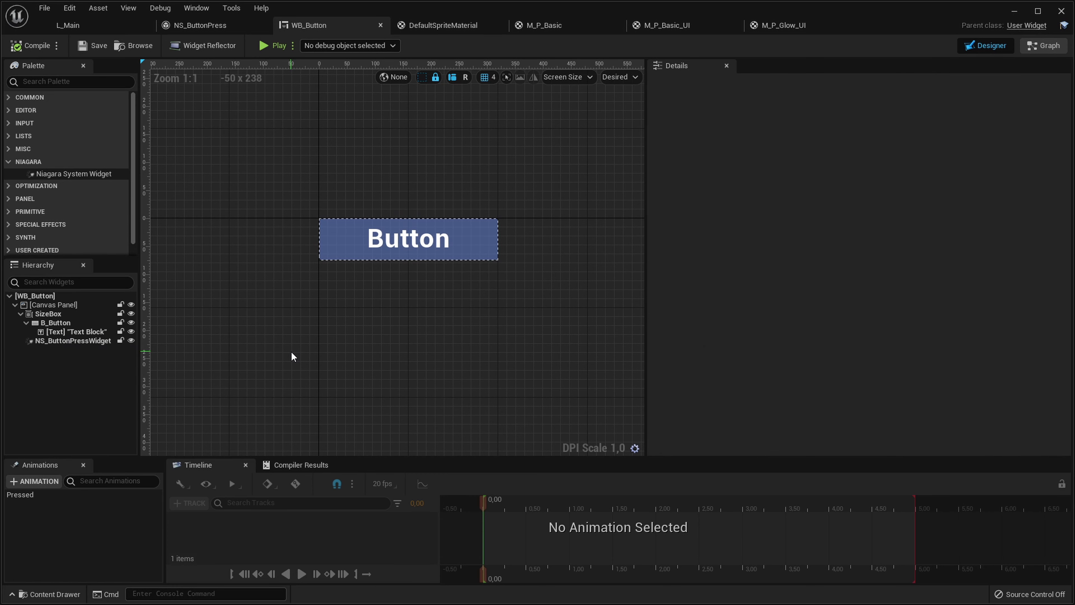
pyautogui.moveTo(399, 304); pyautogui.dragTo(398, 355, button='right')
pyautogui.click(68, 341)
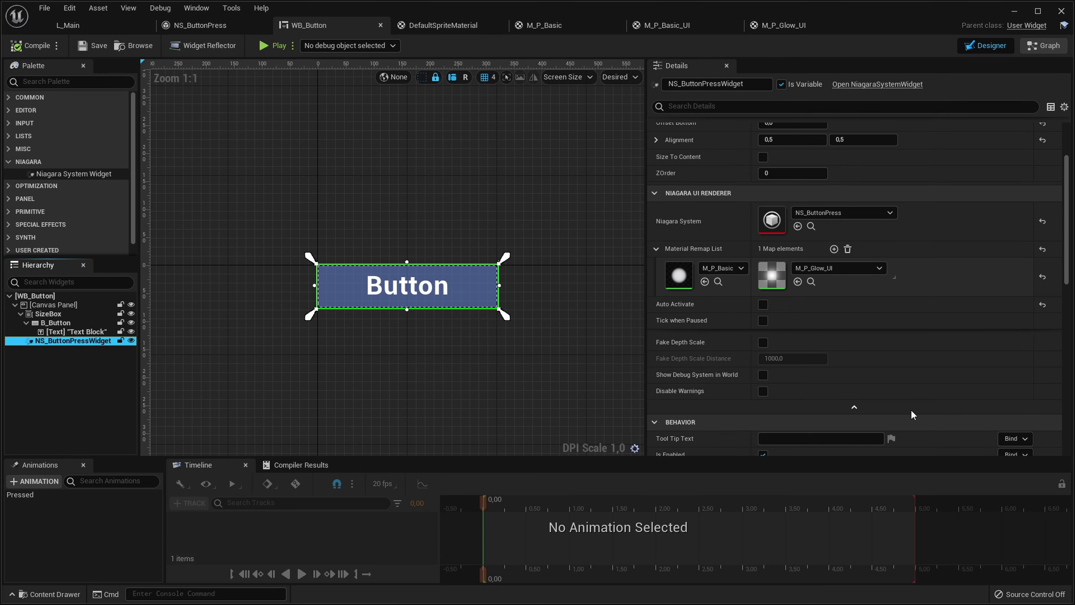
pyautogui.scroll(-3, 905, 411)
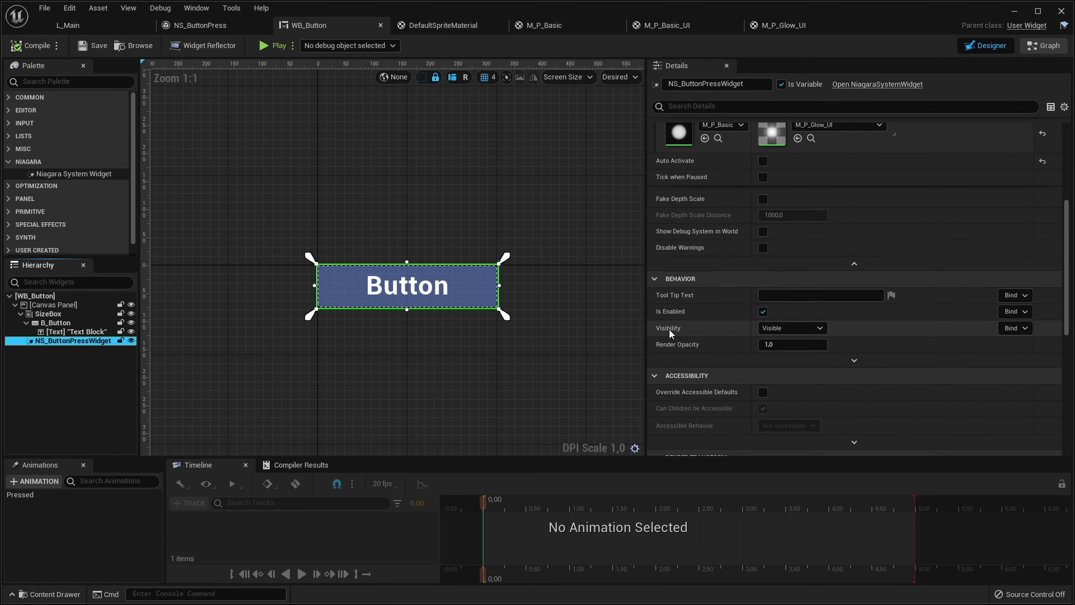
pyautogui.click(799, 329)
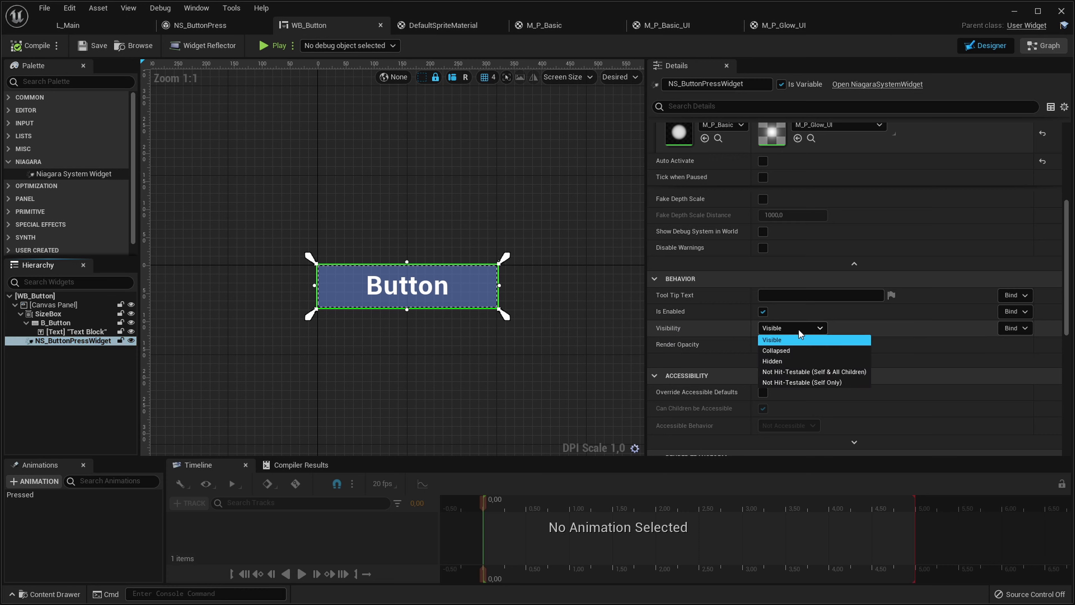
pyautogui.click(812, 372)
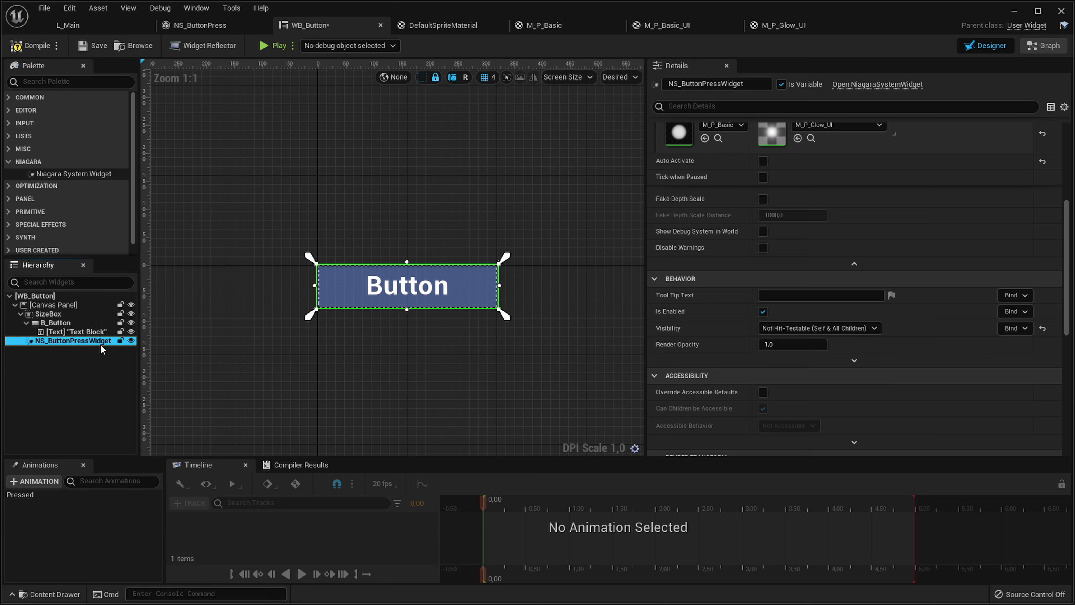
pyautogui.moveTo(98, 344); pyautogui.dragTo(62, 310)
pyautogui.moveTo(317, 354); pyautogui.dragTo(356, 377, button='right')
# Compile and save WB_Button, then return to L_Main
pyautogui.click(49, 46)
pyautogui.click(91, 47)
pyautogui.click(79, 27)
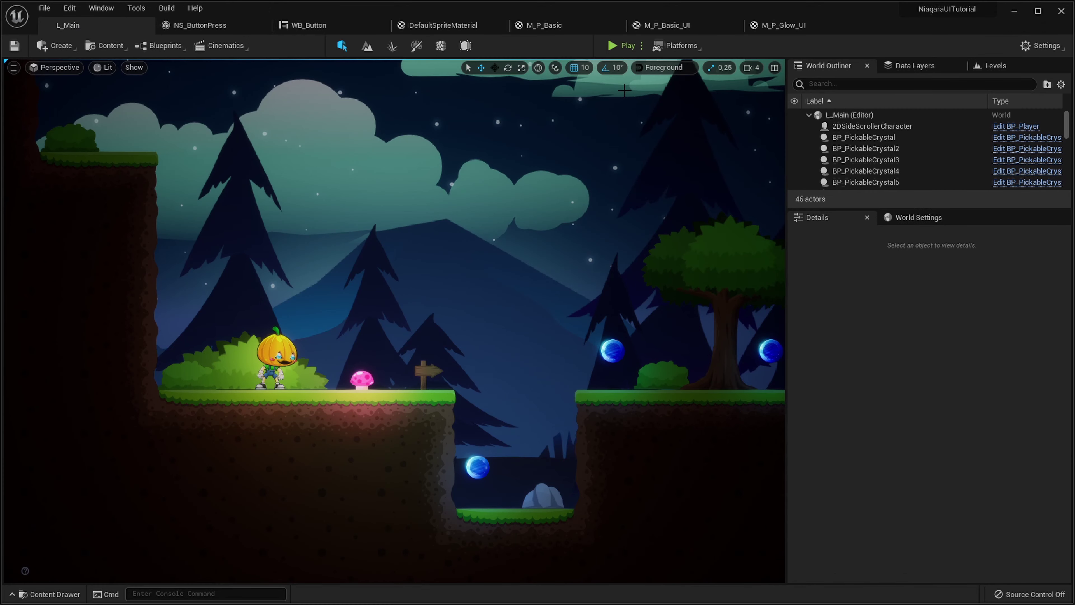
# Play L_Main three times, pressing the Play menu button to see its particle burst
pyautogui.click(613, 45)
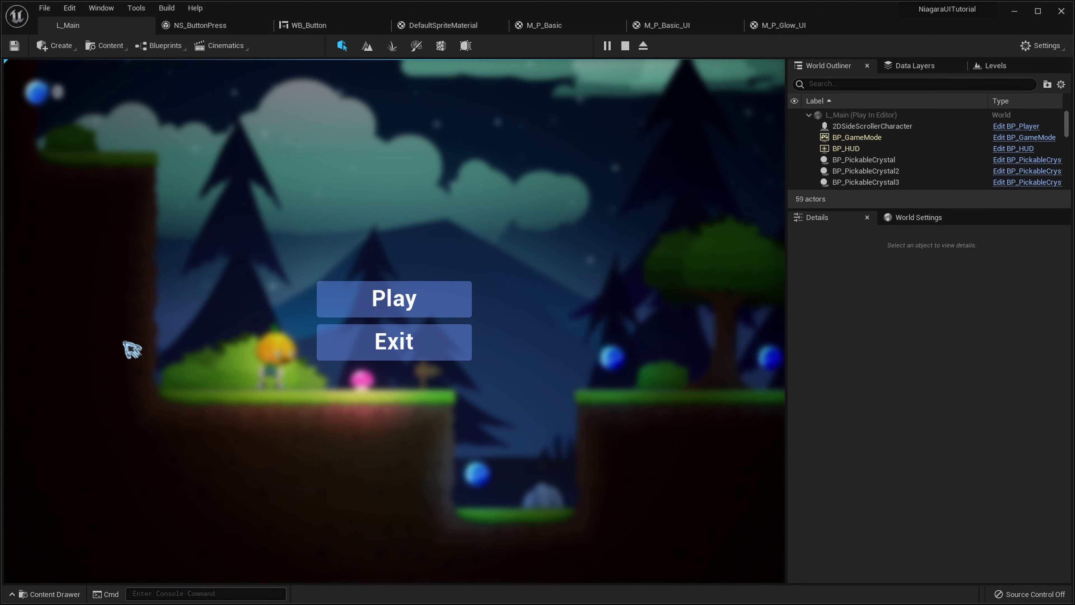
pyautogui.click(354, 306)
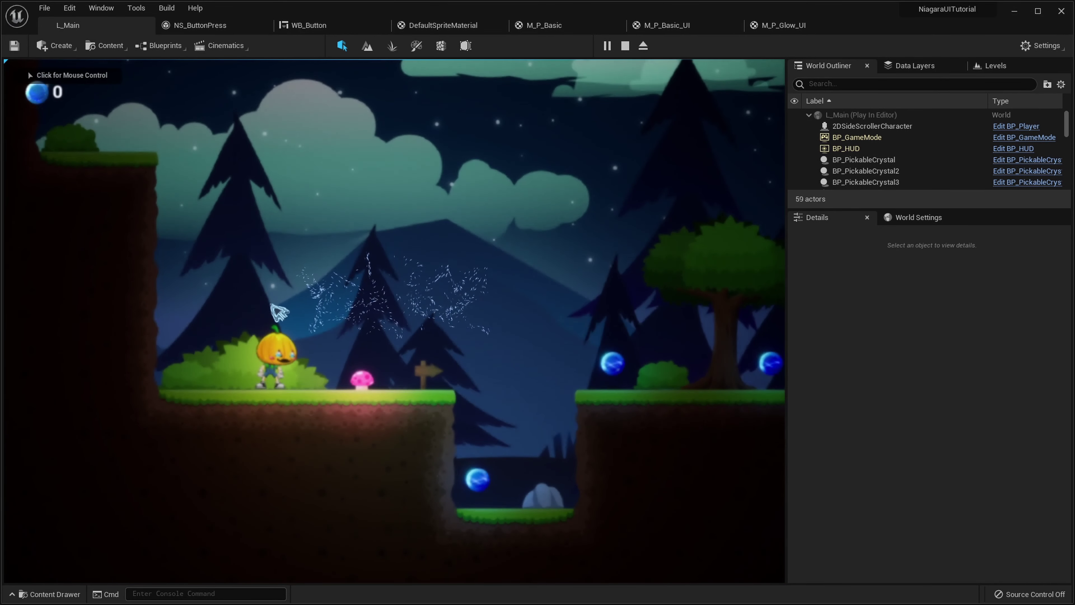
pyautogui.press('Escape')
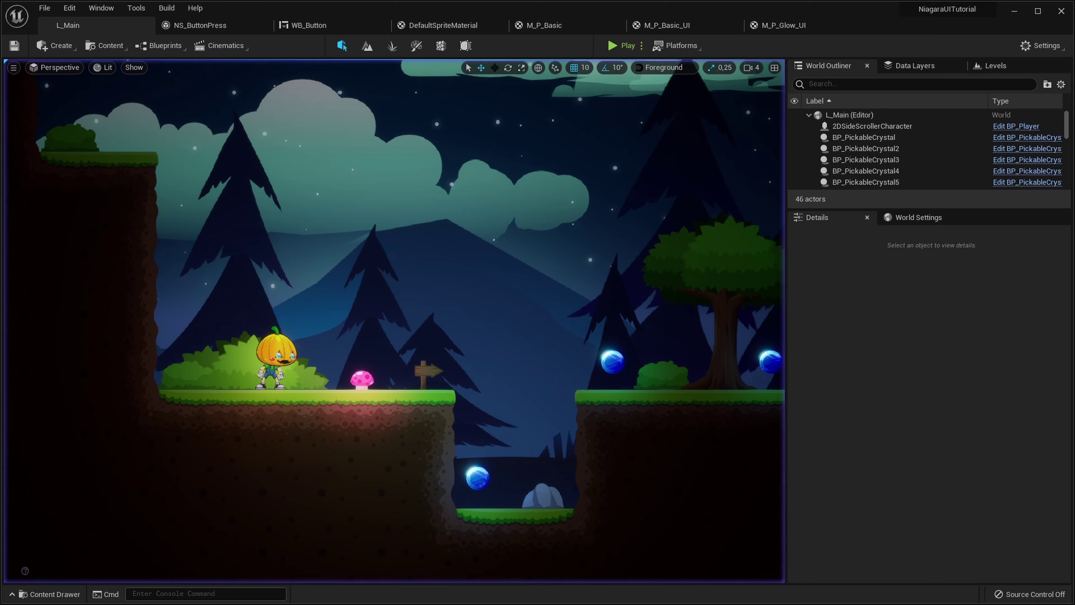
pyautogui.click(612, 45)
pyautogui.click(396, 306)
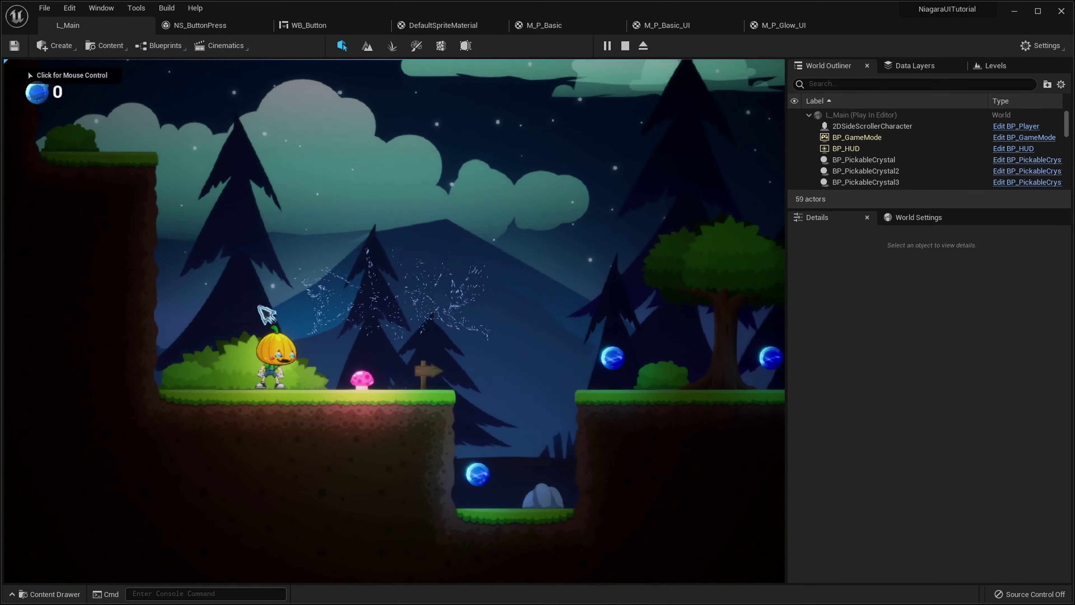
pyautogui.press('Escape')
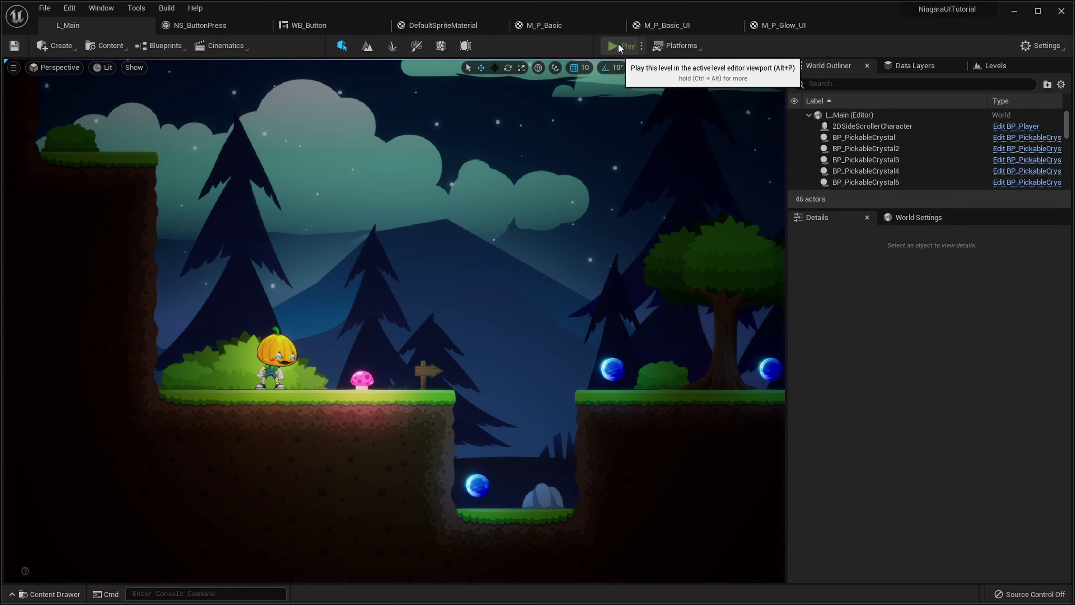
pyautogui.click(612, 45)
pyautogui.click(457, 292)
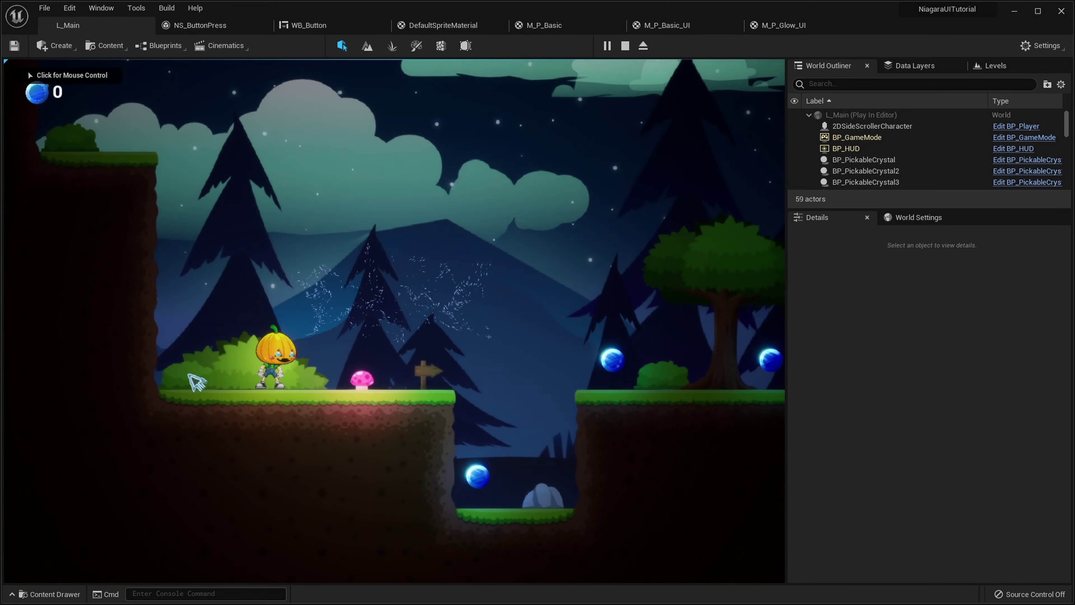
pyautogui.click(189, 375)
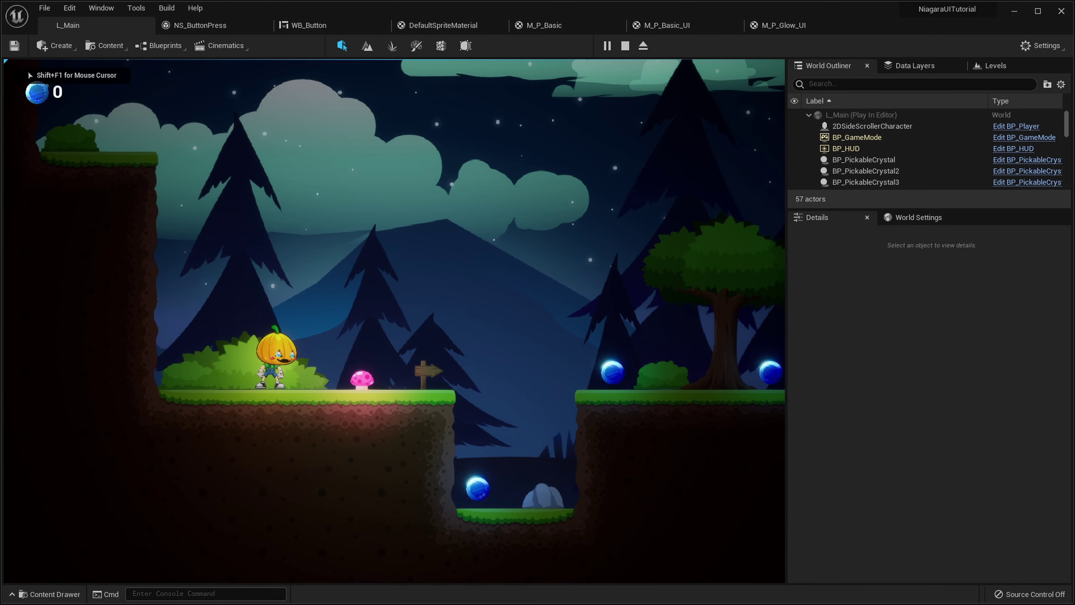
pyautogui.press('Escape')
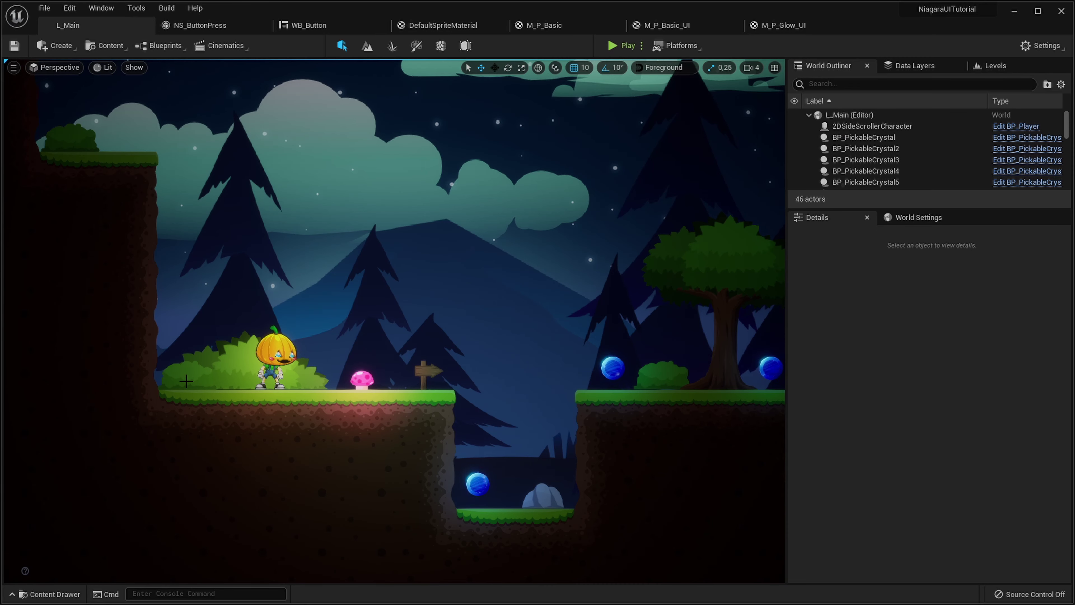
# Test the burst once more, then open the content browser on the Blueprints folder
pyautogui.click(203, 25)
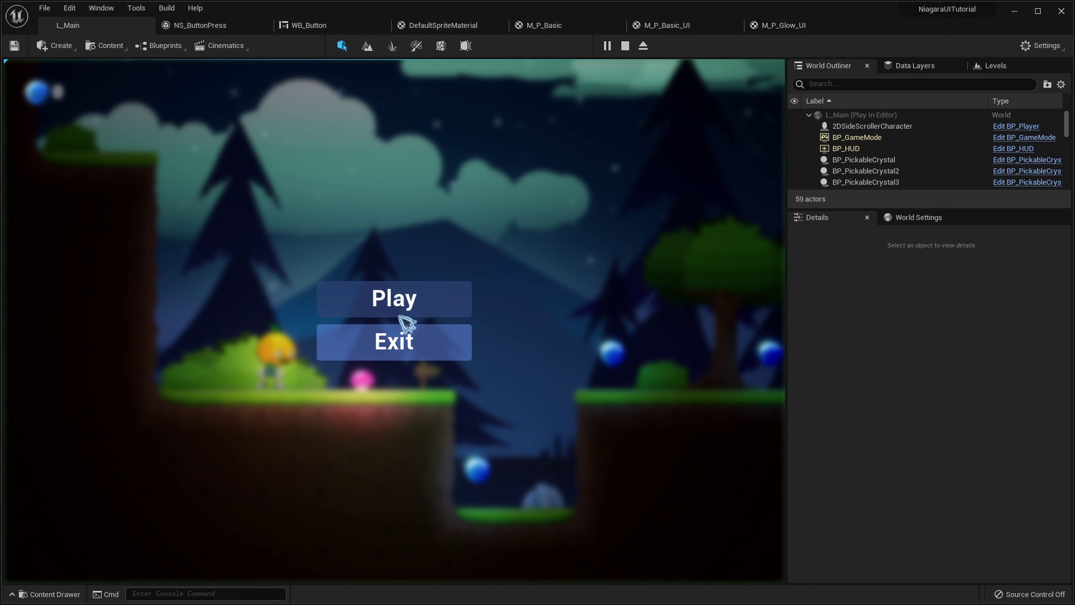
pyautogui.click(400, 315)
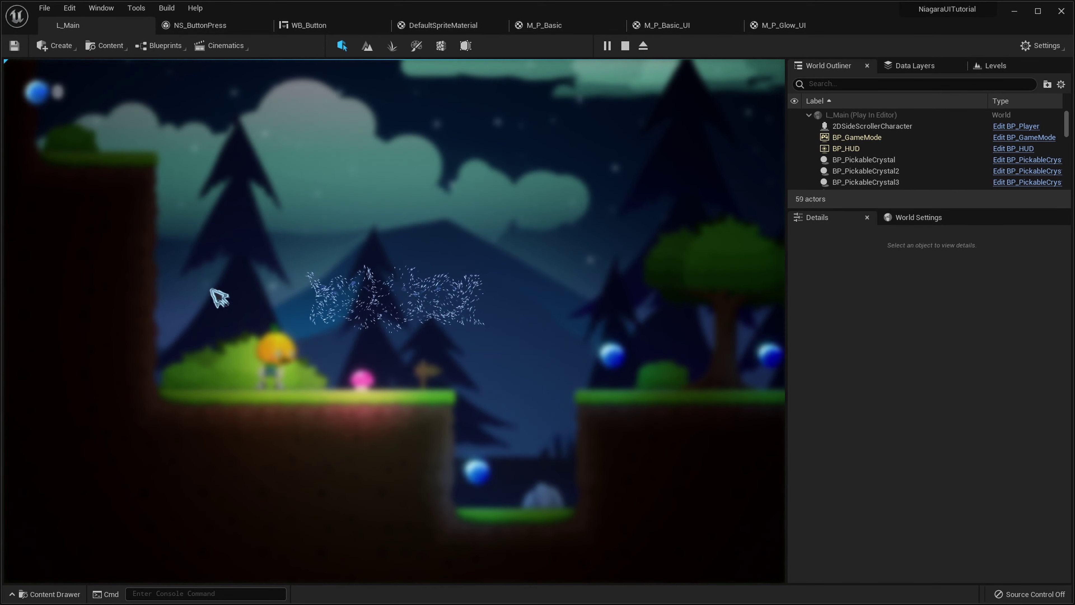
pyautogui.press('Escape')
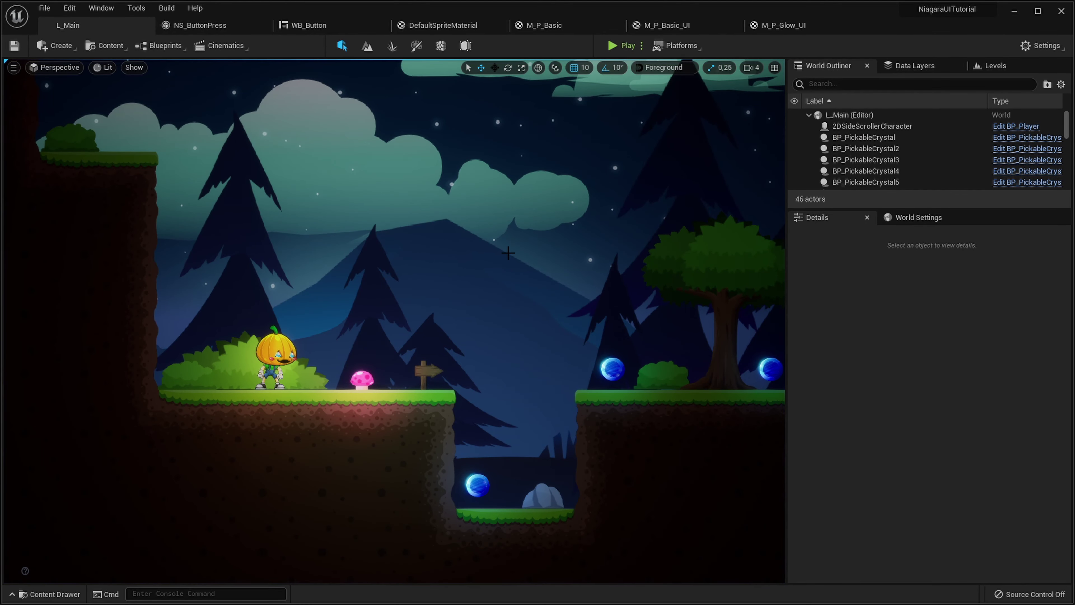
pyautogui.click(50, 594)
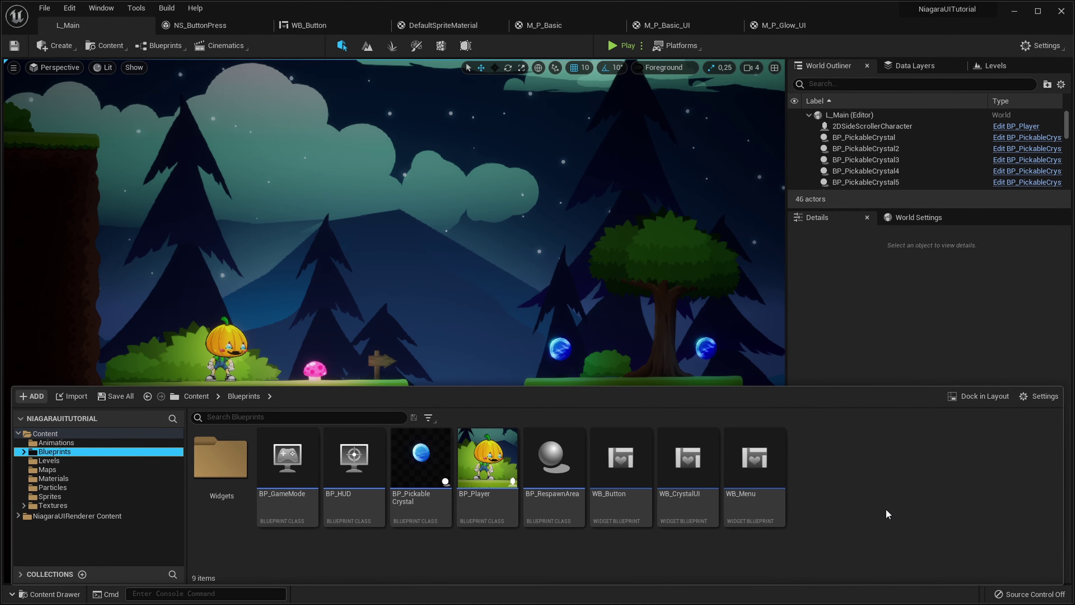
# Open WB_Menu, add a WB_Button from the Palette and duplicate it
pyautogui.doubleClick(726, 496)
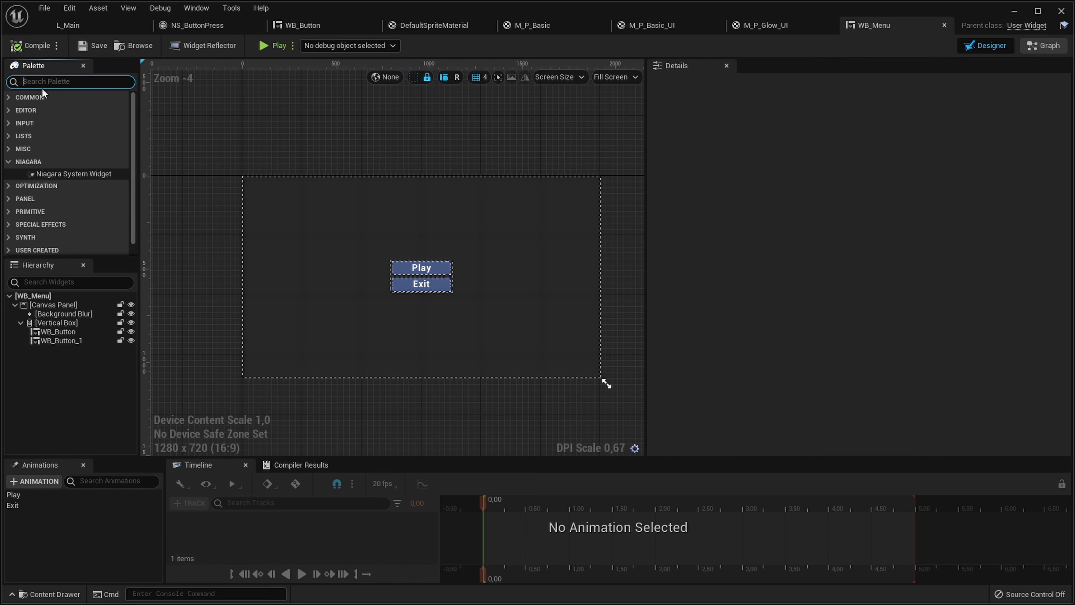
pyautogui.write('but')
pyautogui.moveTo(65, 135); pyautogui.dragTo(59, 350)
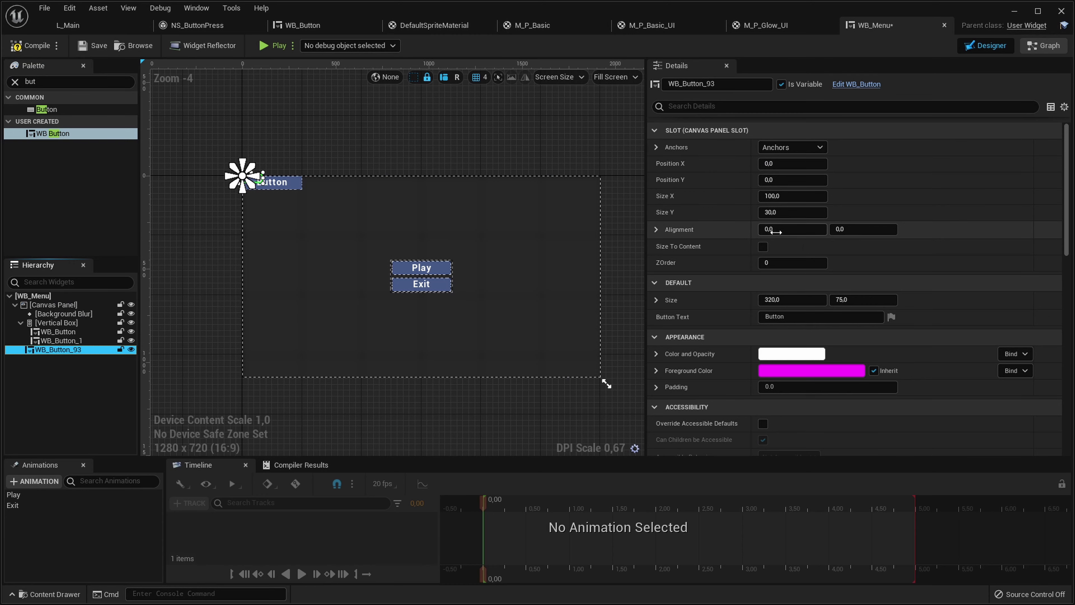
pyautogui.moveTo(288, 188); pyautogui.dragTo(303, 232)
pyautogui.hotkey('ctrl', 'd')
pyautogui.scroll(5, 293, 210)
pyautogui.moveTo(292, 210); pyautogui.dragTo(348, 246, button='right')
# Set the top test button's width to 500 and make it much taller, moving the lower one down
pyautogui.click(371, 219)
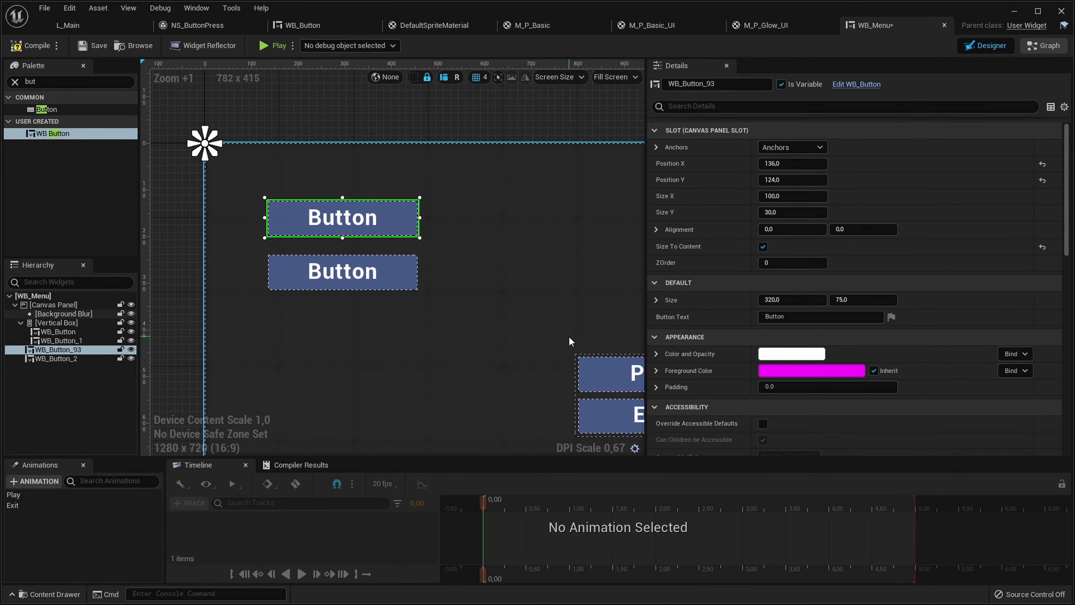
pyautogui.moveTo(426, 282); pyautogui.dragTo(394, 262, button='right')
pyautogui.moveTo(354, 253); pyautogui.dragTo(352, 320)
pyautogui.click(311, 202)
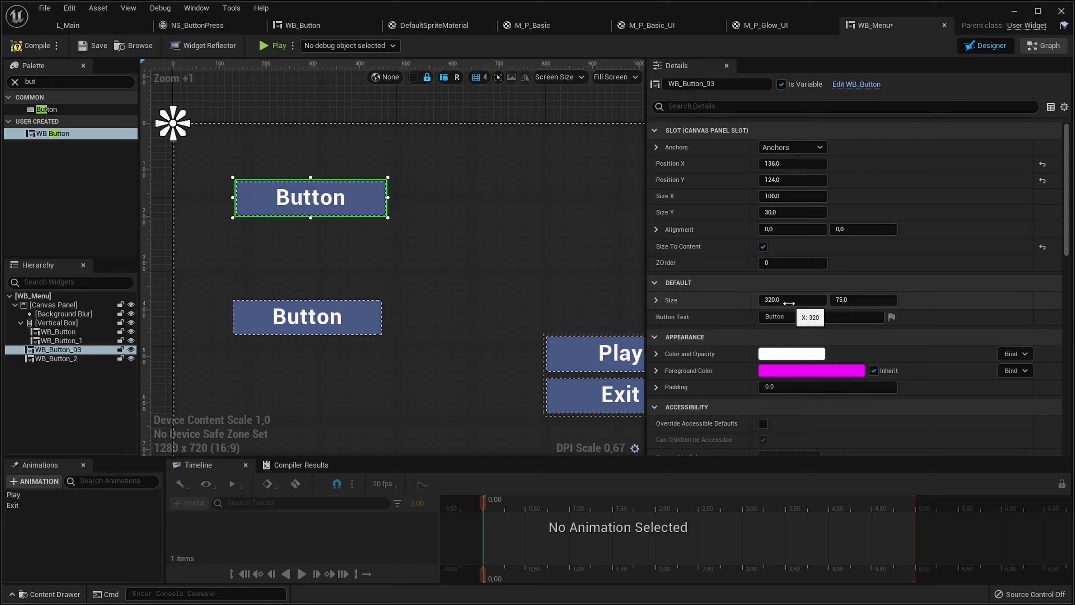
pyautogui.moveTo(792, 300)
pyautogui.mouseDown()
pyautogui.moveTo(808, 300)
pyautogui.moveTo(782, 300)
pyautogui.mouseUp()
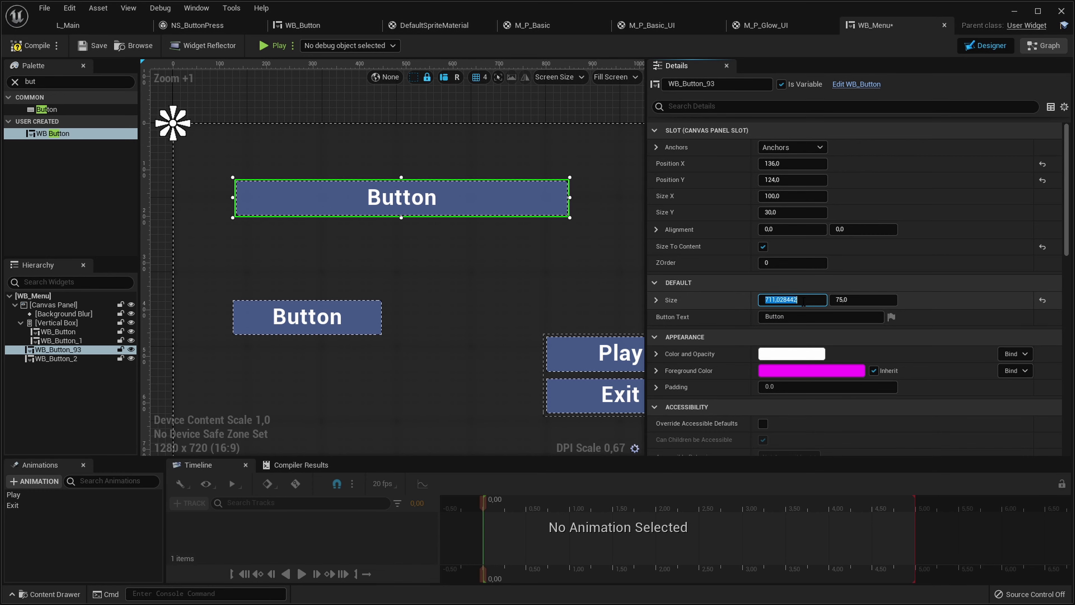
pyautogui.write('500')
pyautogui.press('Return')
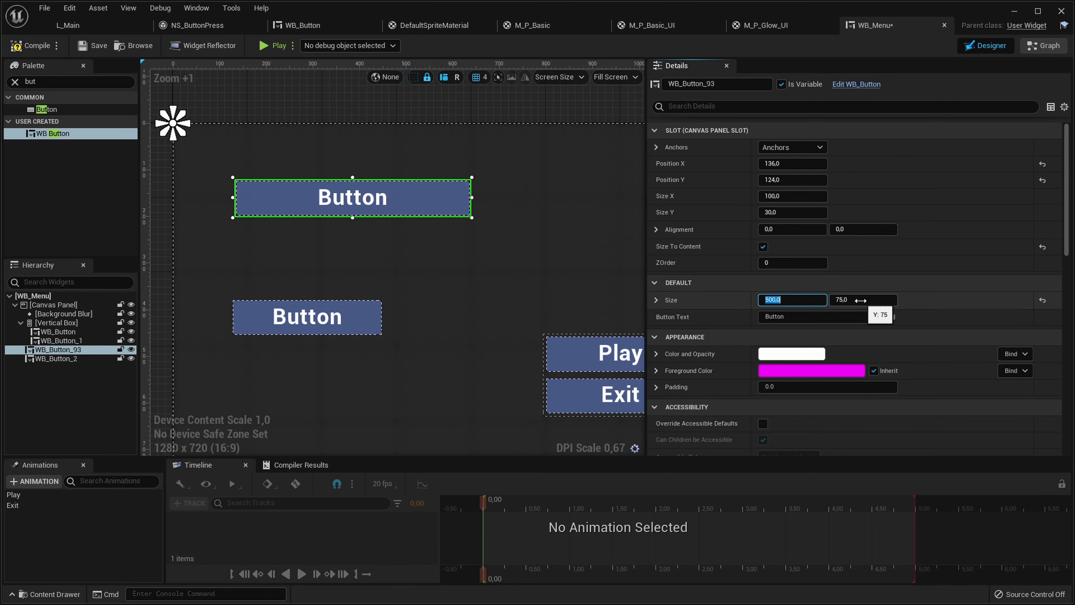
pyautogui.moveTo(860, 300); pyautogui.dragTo(884, 301)
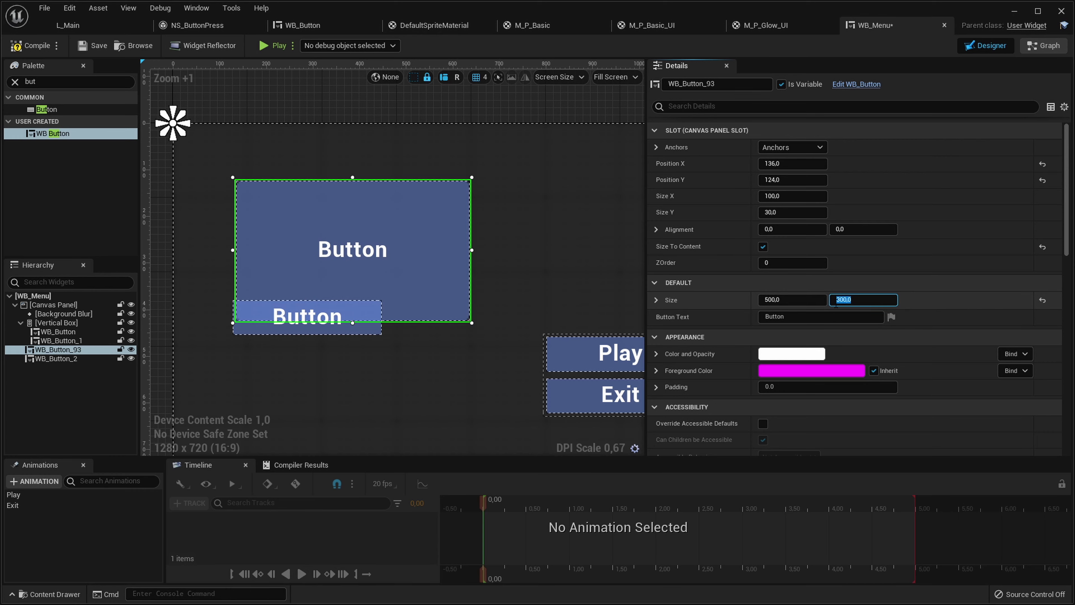
pyautogui.click(351, 334)
pyautogui.moveTo(352, 337); pyautogui.dragTo(347, 372)
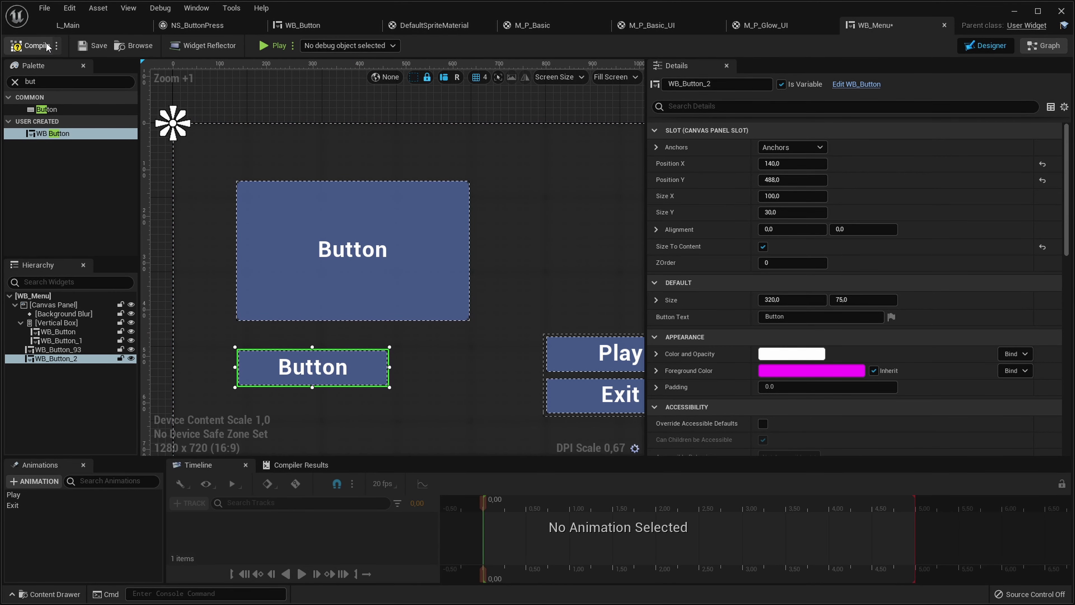
# Compile and save WB_Menu, then select NS_ButtonPressWidget in WB_Button and show its anchor presets
pyautogui.click(92, 46)
pyautogui.click(197, 25)
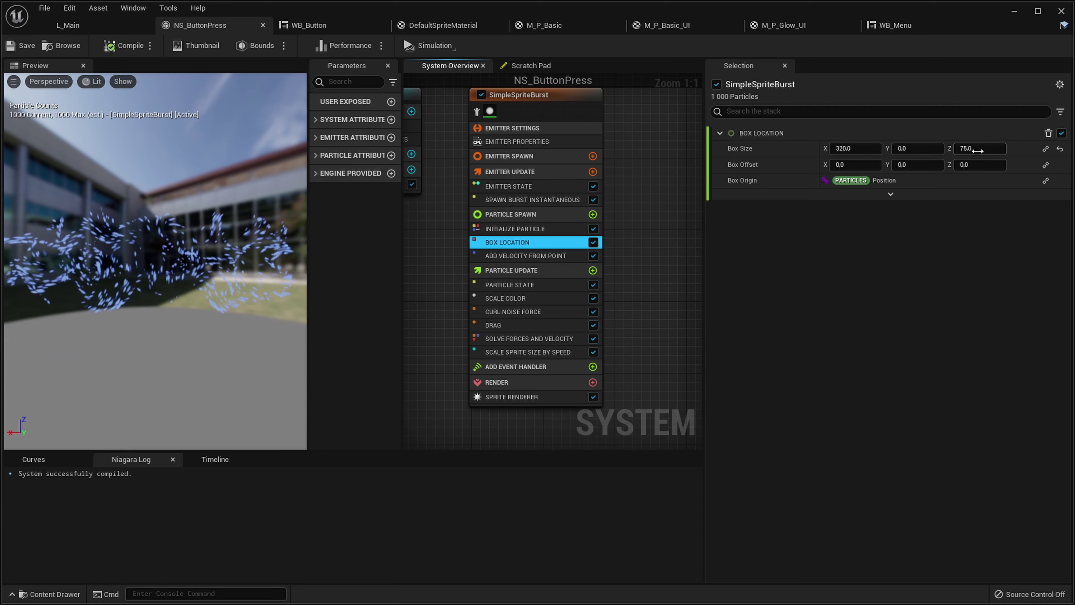
pyautogui.click(315, 26)
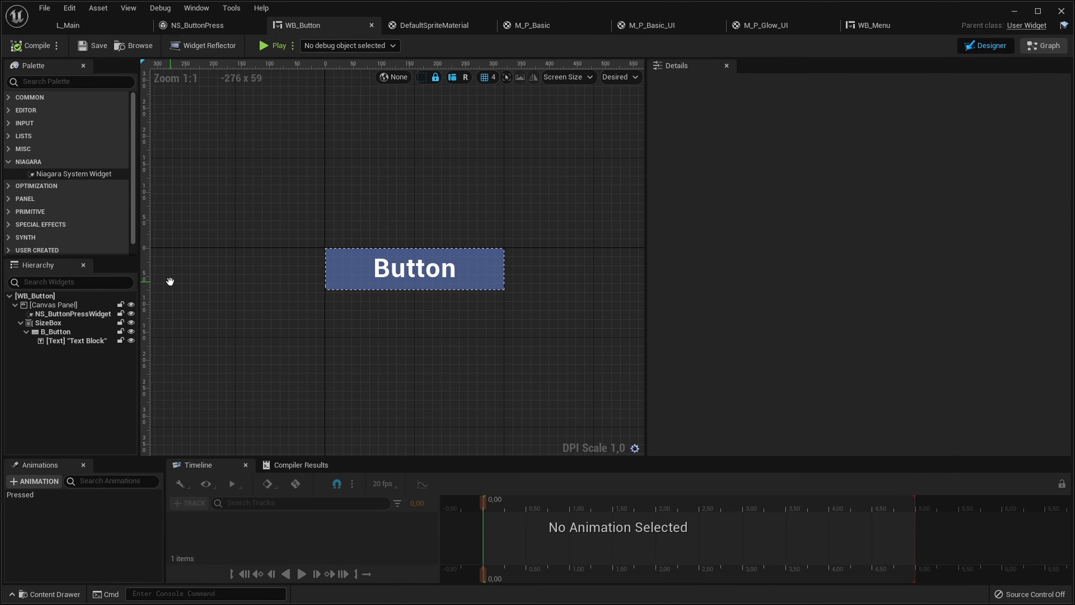
pyautogui.click(80, 314)
pyautogui.scroll(5, 851, 320)
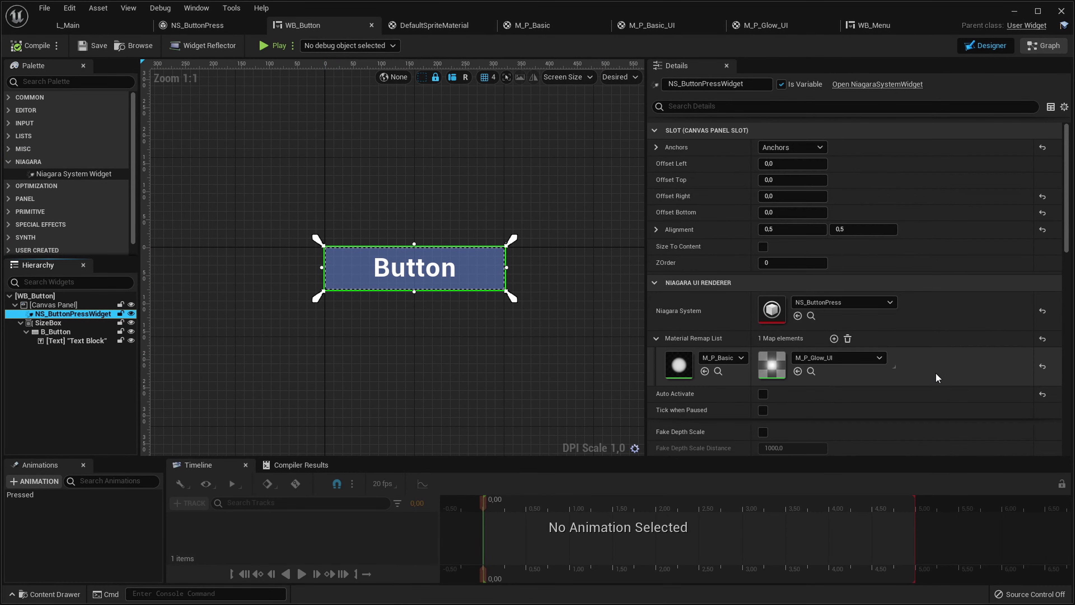
pyautogui.click(796, 149)
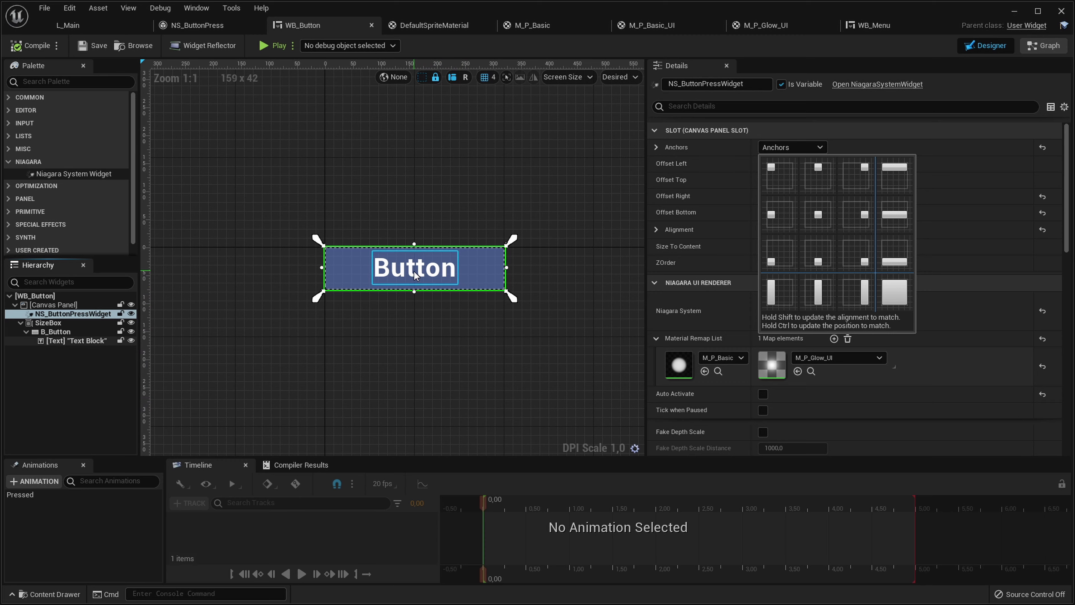
pyautogui.click(412, 369)
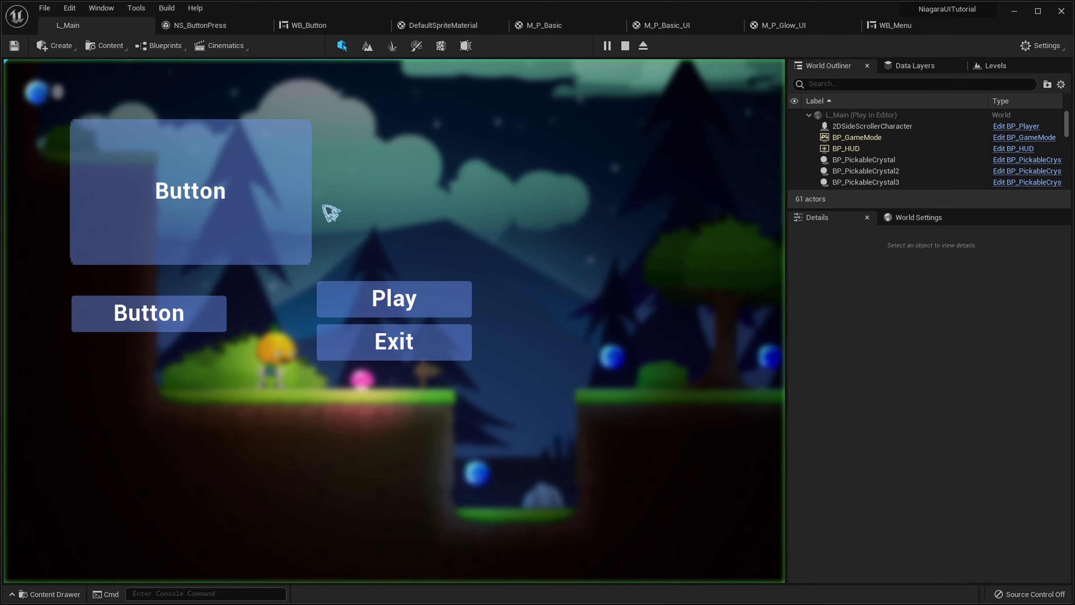
pyautogui.click(216, 204)
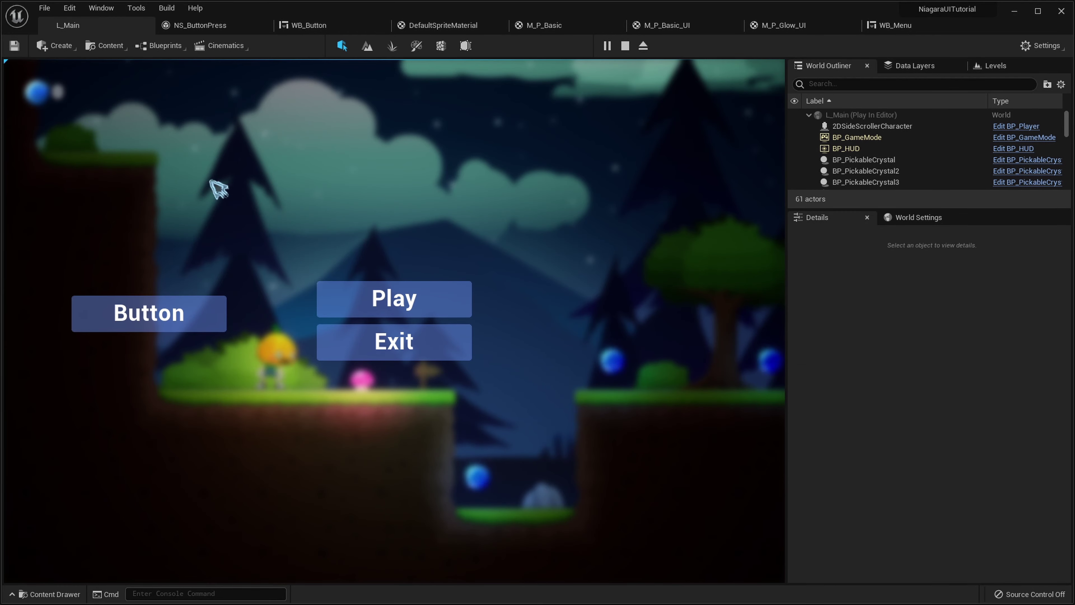
pyautogui.click(172, 315)
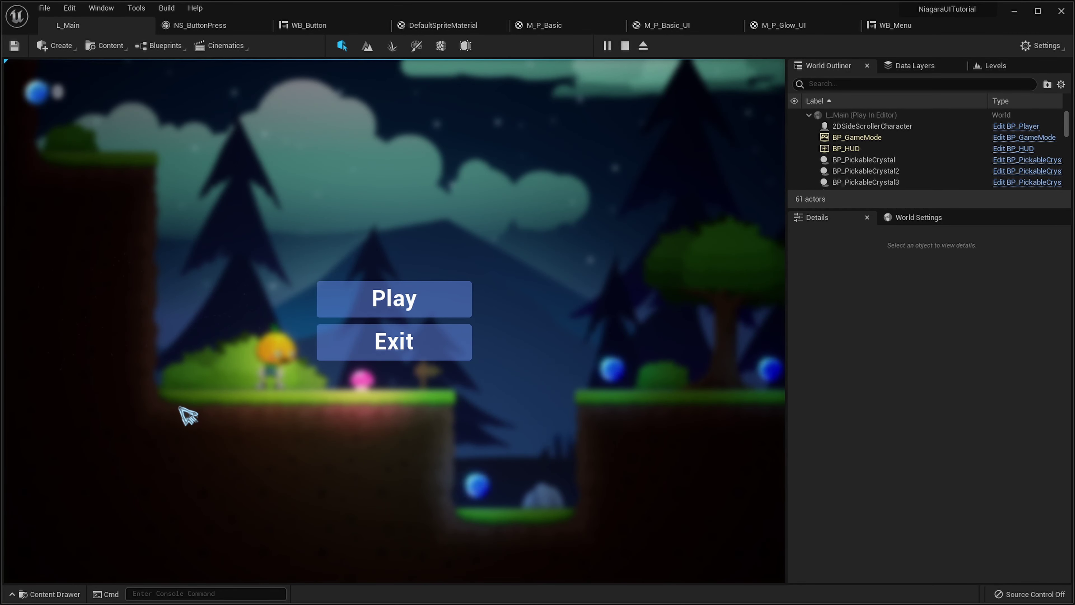
pyautogui.press('Escape')
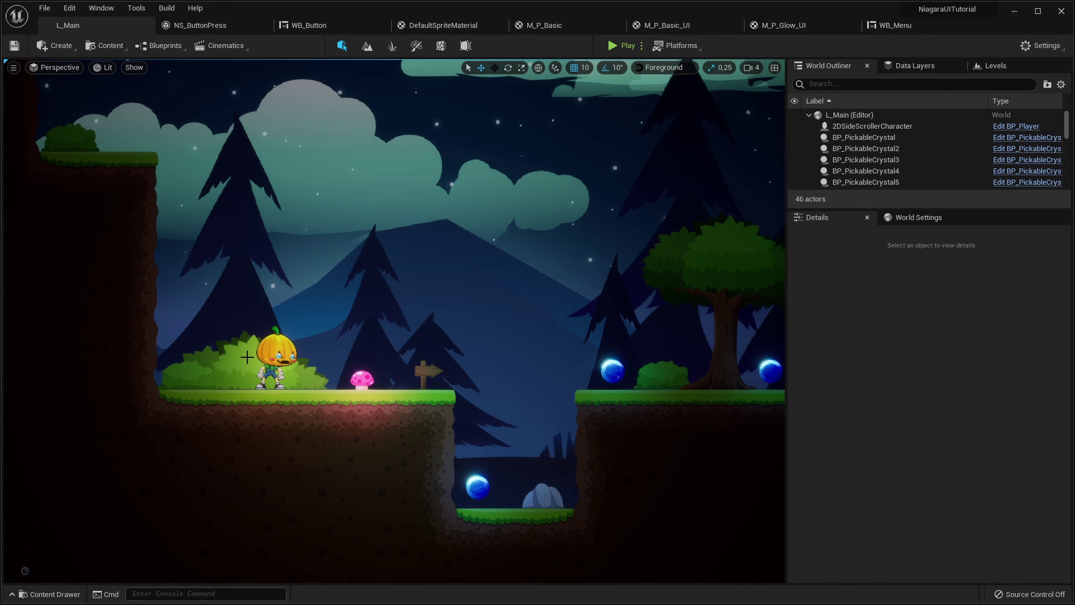
pyautogui.moveTo(180, 408); pyautogui.dragTo(249, 356, button='right')
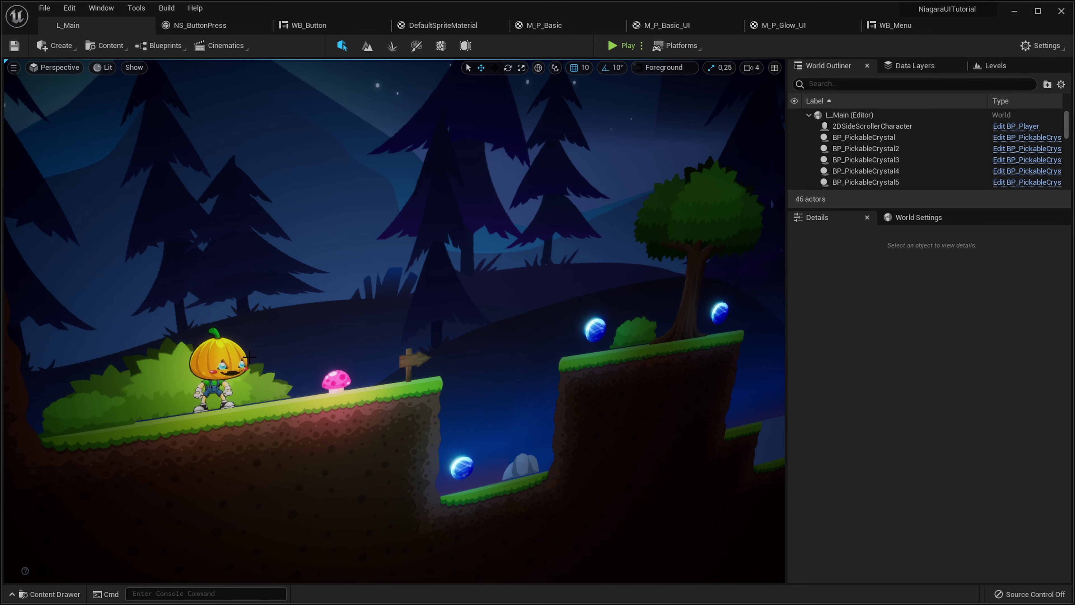
# In NS_ButtonPress, add a user-exposed Vector parameter named ButtonSize
pyautogui.click(230, 24)
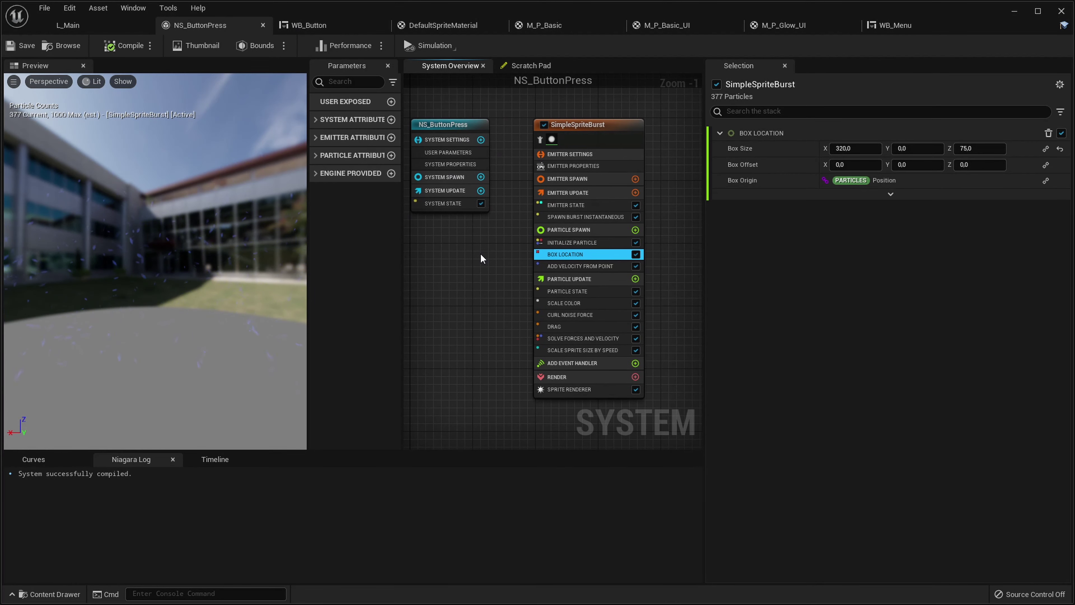
pyautogui.click(391, 102)
pyautogui.write('vector')
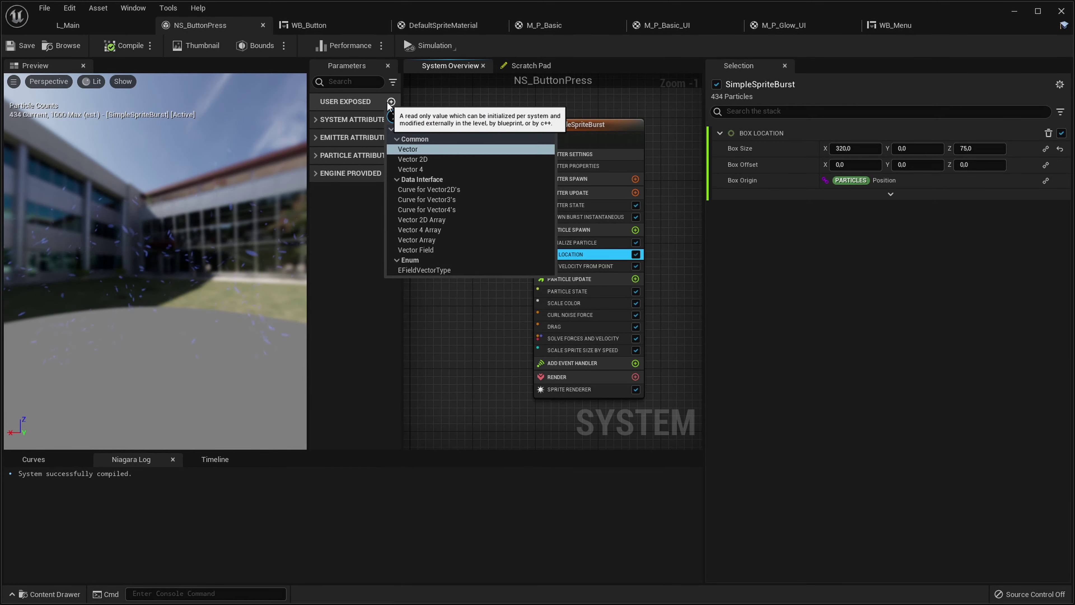
pyautogui.click(413, 149)
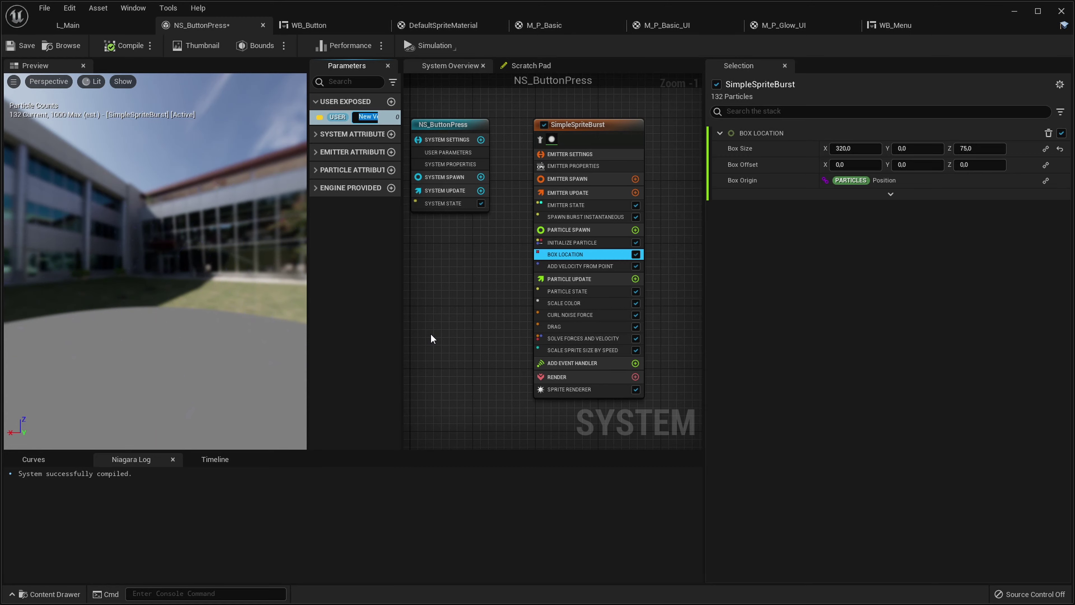
pyautogui.write('Button')
pyautogui.press('BackSpace')
pyautogui.press('BackSpace')
pyautogui.press('BackSpace')
pyautogui.press('BackSpace')
pyautogui.press('BackSpace')
pyautogui.press('BackSpace')
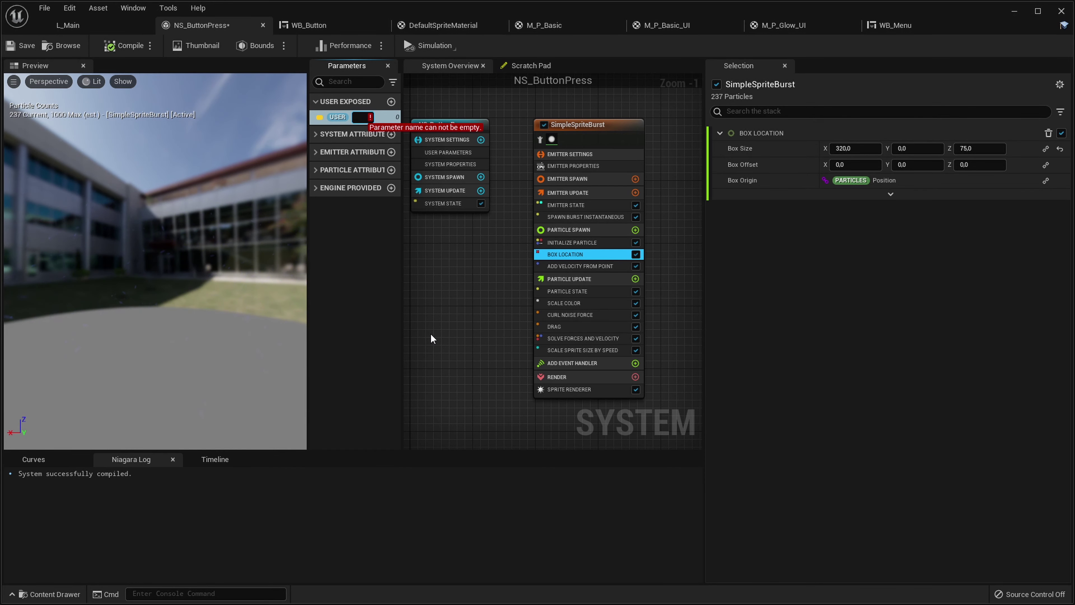
pyautogui.hotkey('ctrl', 'z')
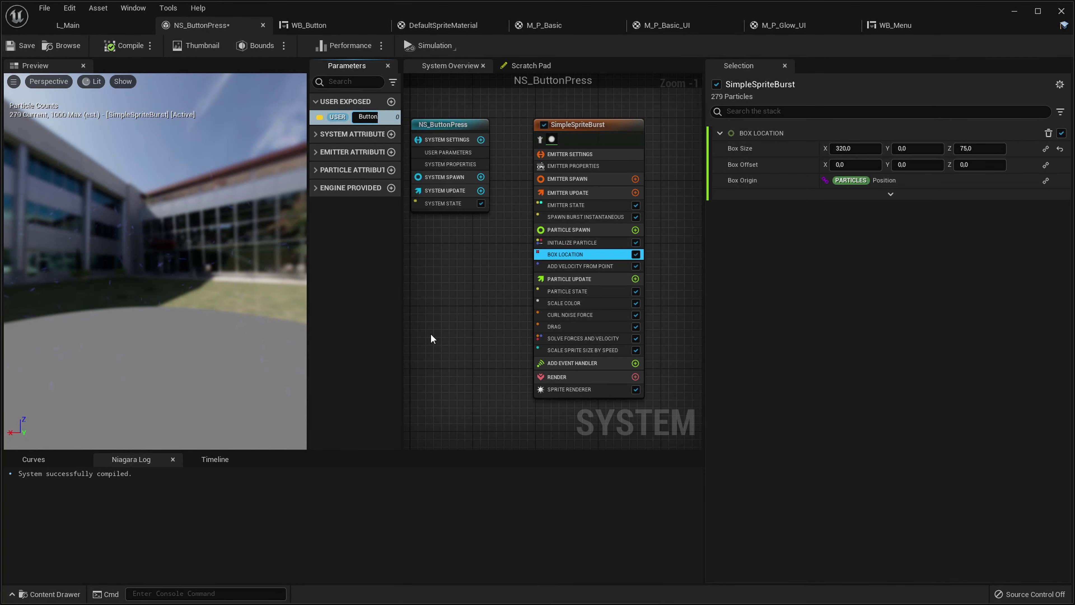
pyautogui.write('ZS')
pyautogui.press('Return')
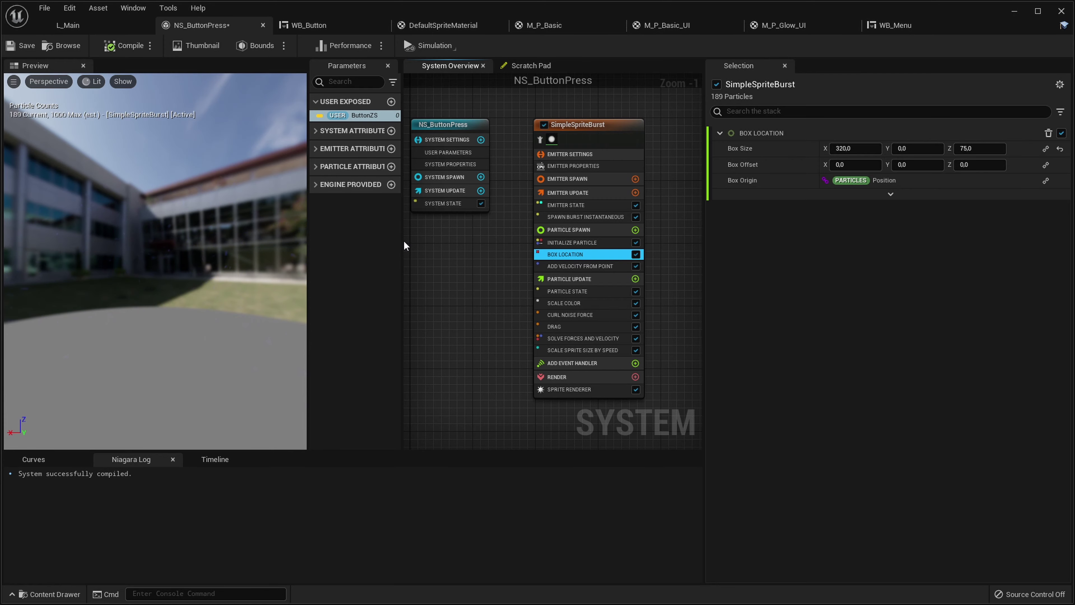
pyautogui.moveTo(401, 238); pyautogui.dragTo(459, 238)
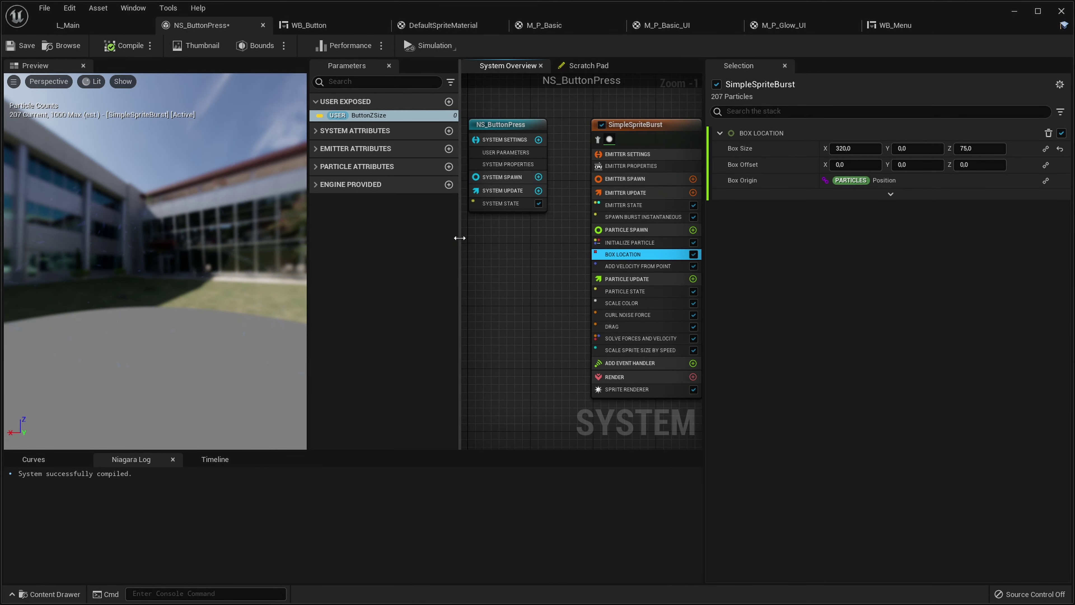
pyautogui.doubleClick(385, 116)
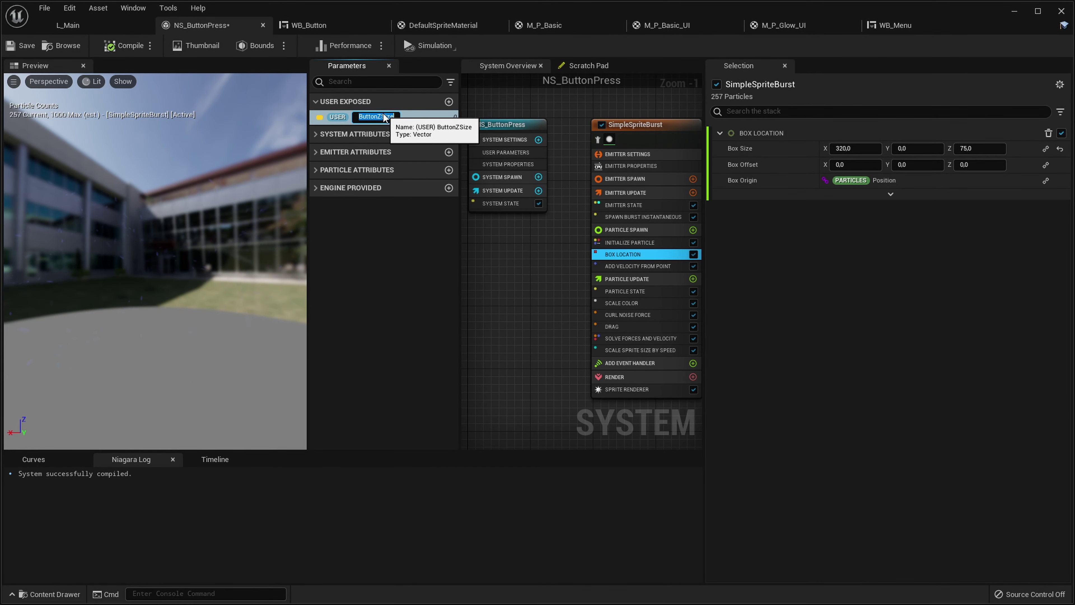
pyautogui.write('ButtonSize')
pyautogui.press('Return')
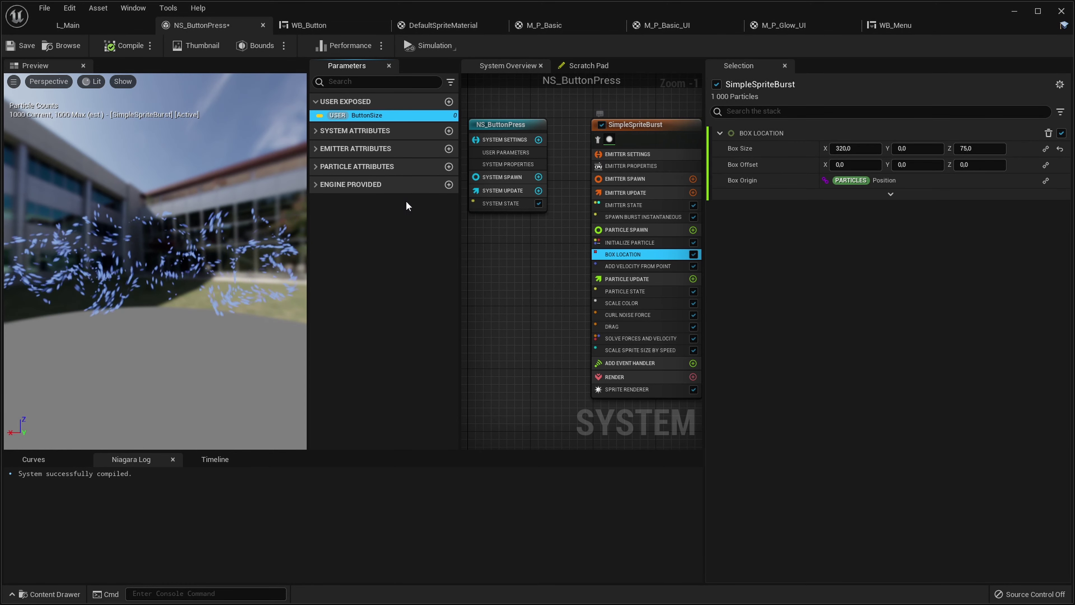
# Link the emitter's Box Size input to the User ButtonSize parameter
pyautogui.moveTo(511, 236); pyautogui.dragTo(516, 274, button='right')
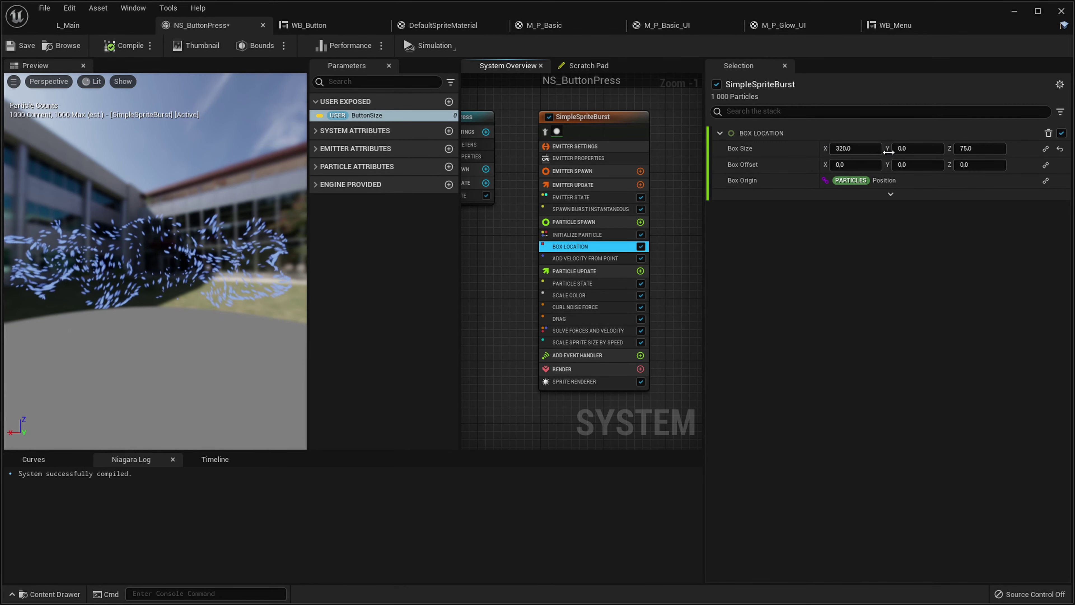
pyautogui.click(1044, 153)
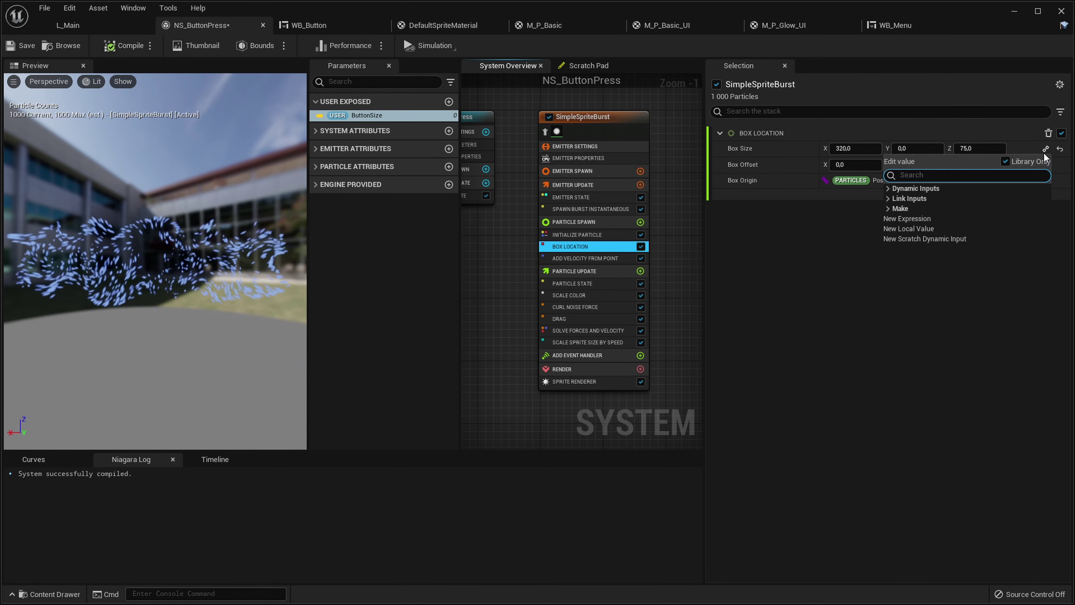
pyautogui.write('Box')
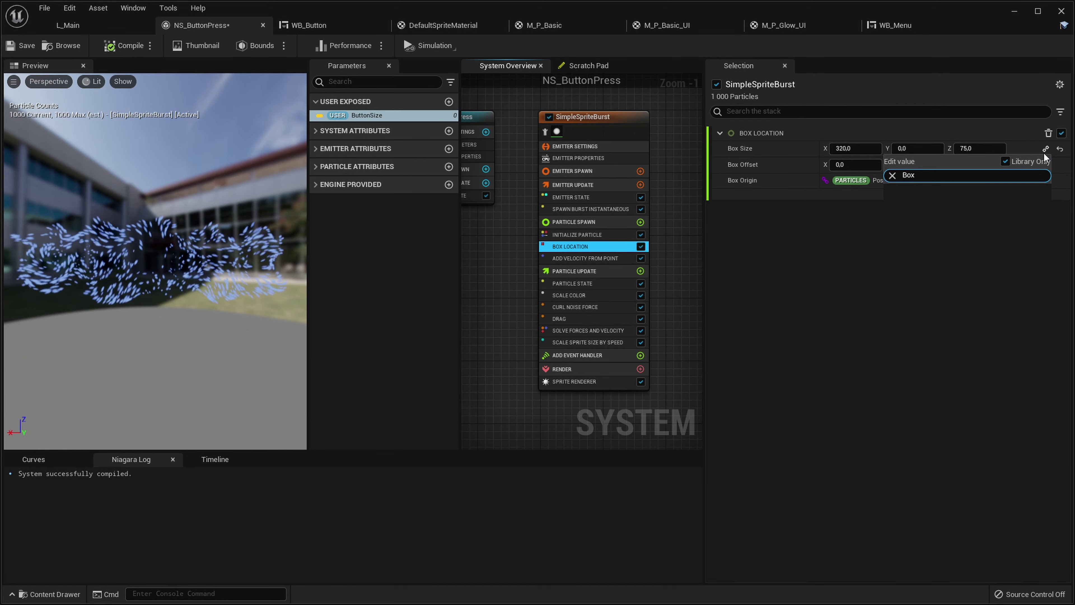
pyautogui.press('BackSpace')
pyautogui.press('BackSpace')
pyautogui.press('BackSpace')
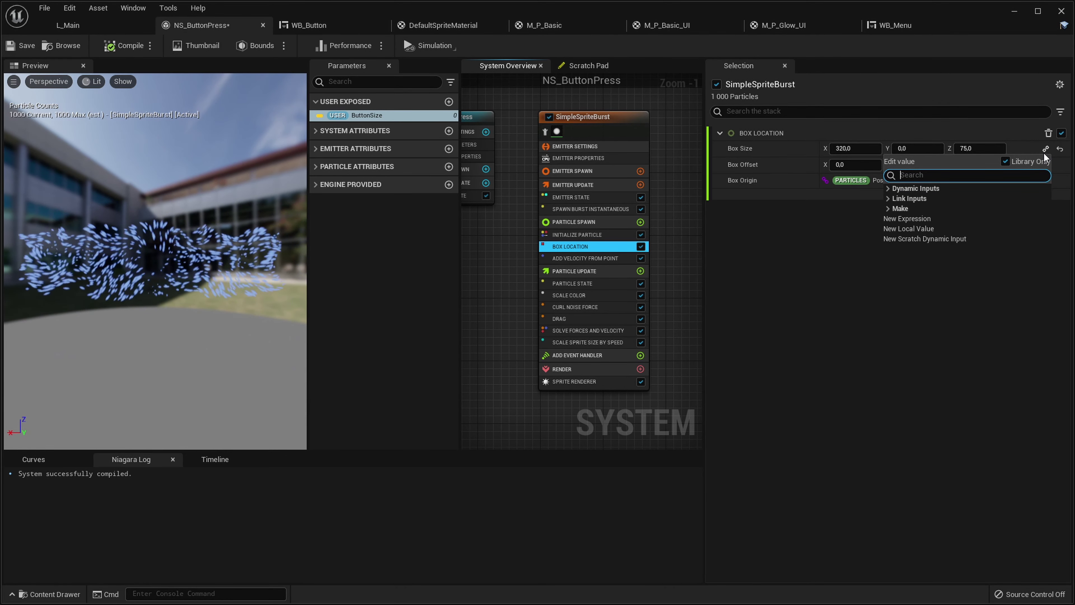
pyautogui.write('But')
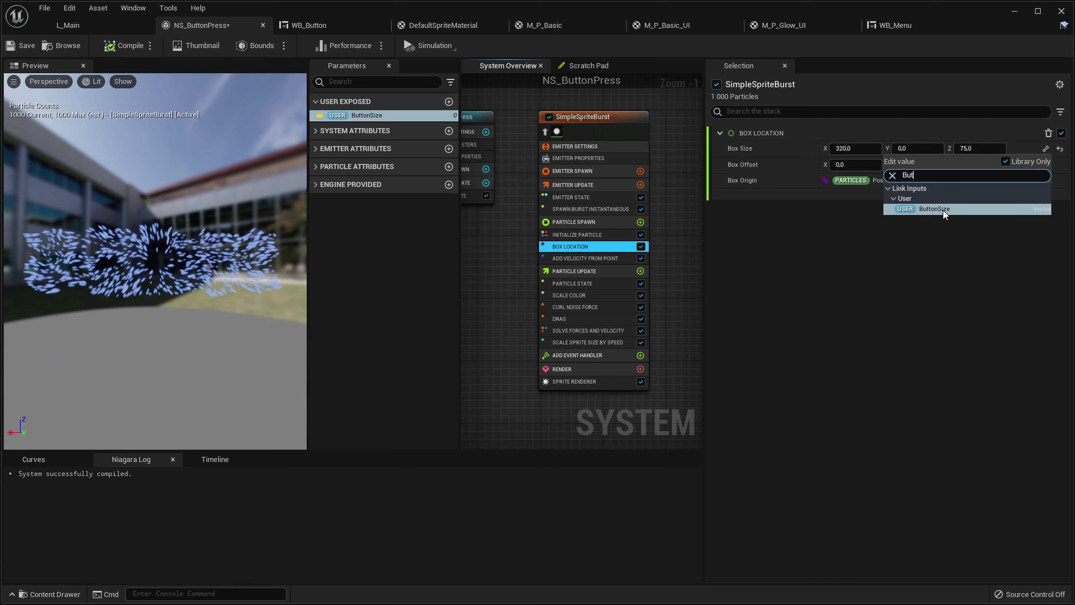
pyautogui.click(945, 209)
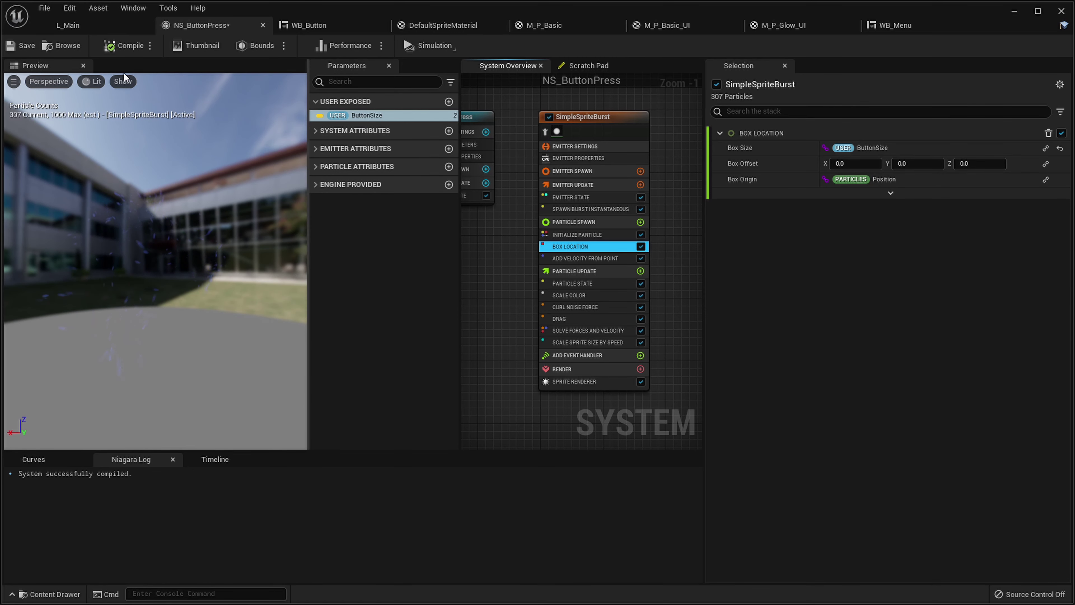
# Default ButtonSize to 320, 0, 75, then compile and save NS_ButtonPress
pyautogui.moveTo(510, 244); pyautogui.dragTo(582, 283, button='right')
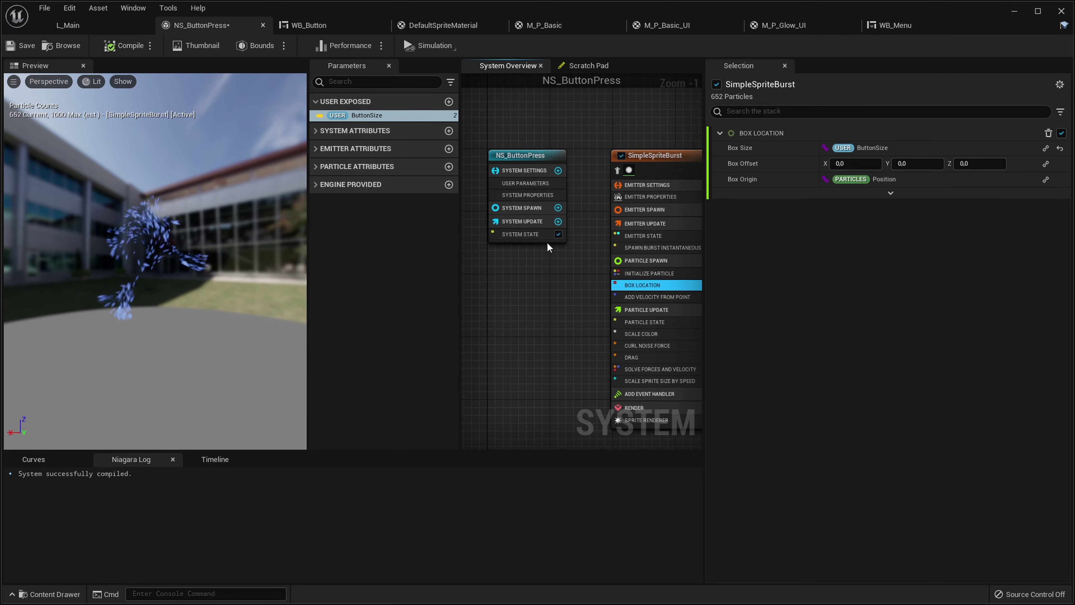
pyautogui.click(526, 183)
pyautogui.scroll(1, 559, 273)
pyautogui.click(864, 133)
pyautogui.write('75')
pyautogui.press('Return')
pyautogui.click(124, 45)
pyautogui.click(22, 46)
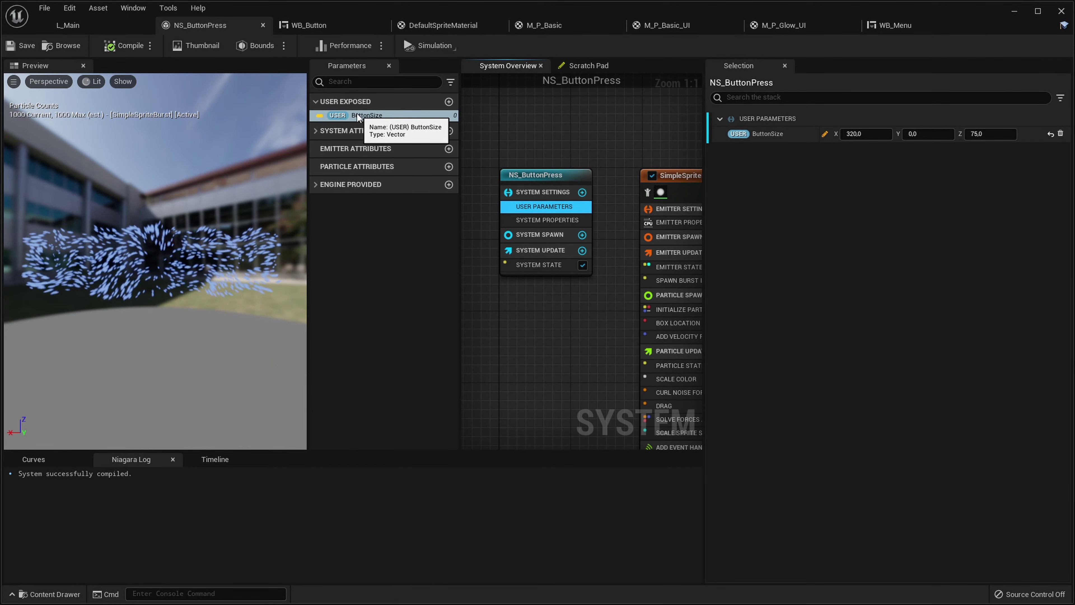
pyautogui.click(311, 24)
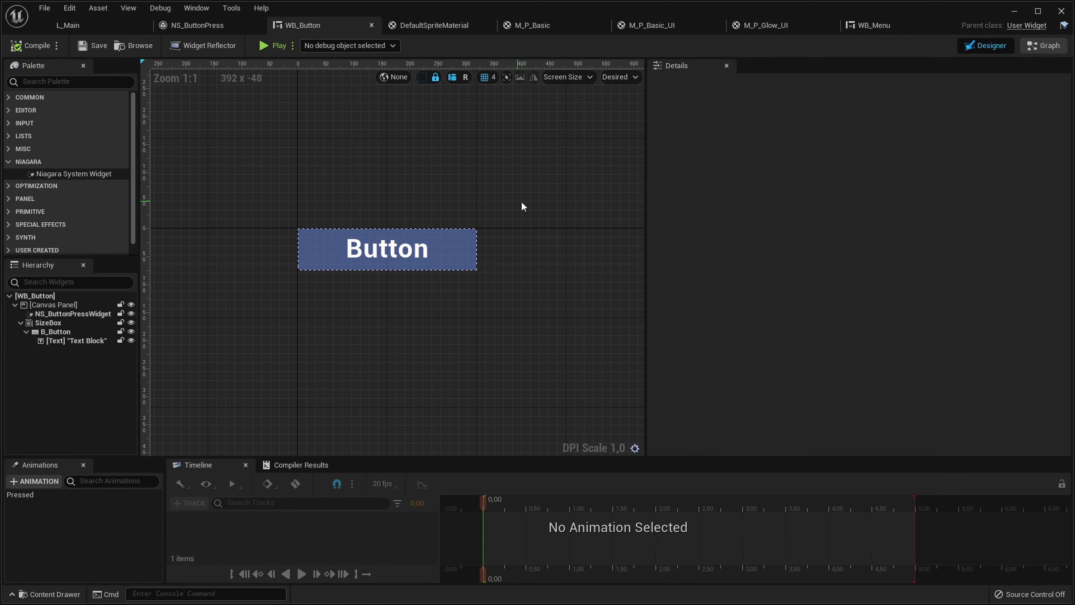
# In WB_Button's event graph, place an NS_ButtonPressWidget getter beside the On Pressed nodes
pyautogui.click(1044, 45)
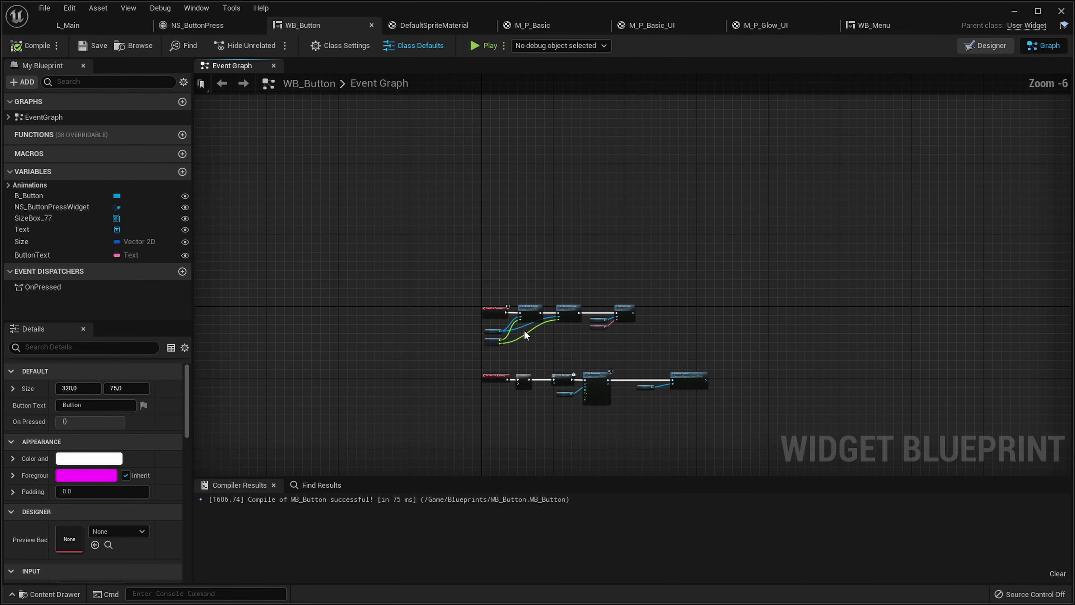
pyautogui.moveTo(403, 318); pyautogui.dragTo(467, 345, button='right')
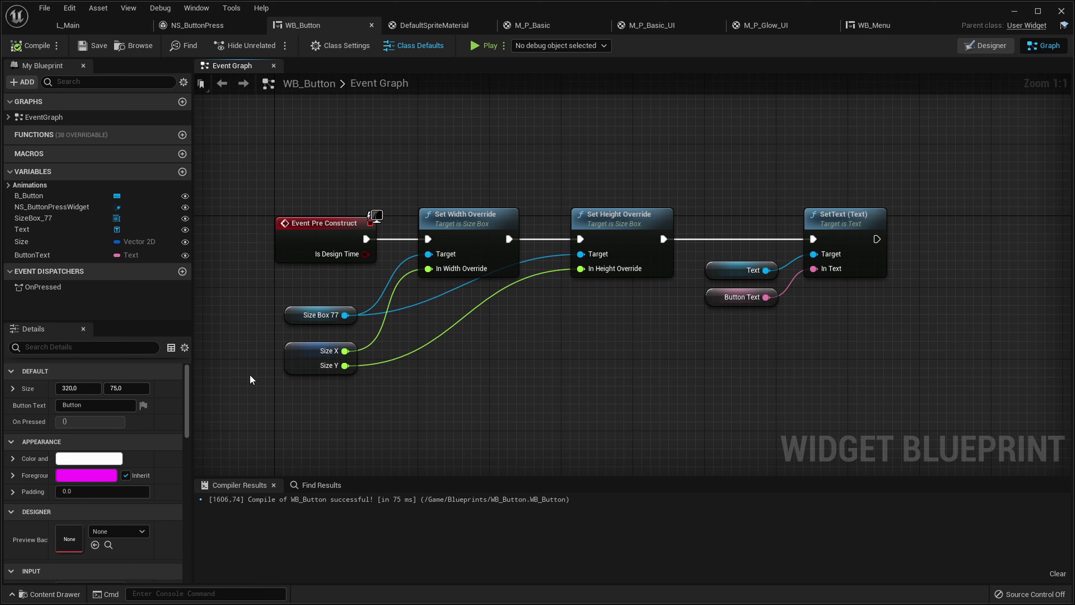
pyautogui.moveTo(352, 304); pyautogui.dragTo(354, 307)
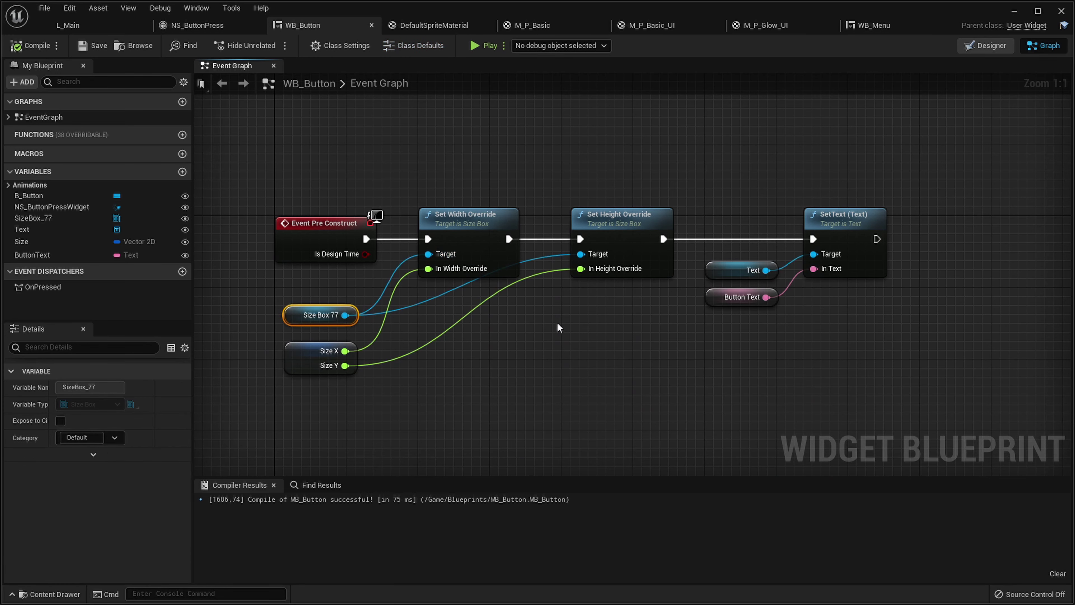
pyautogui.moveTo(259, 181); pyautogui.dragTo(315, 276)
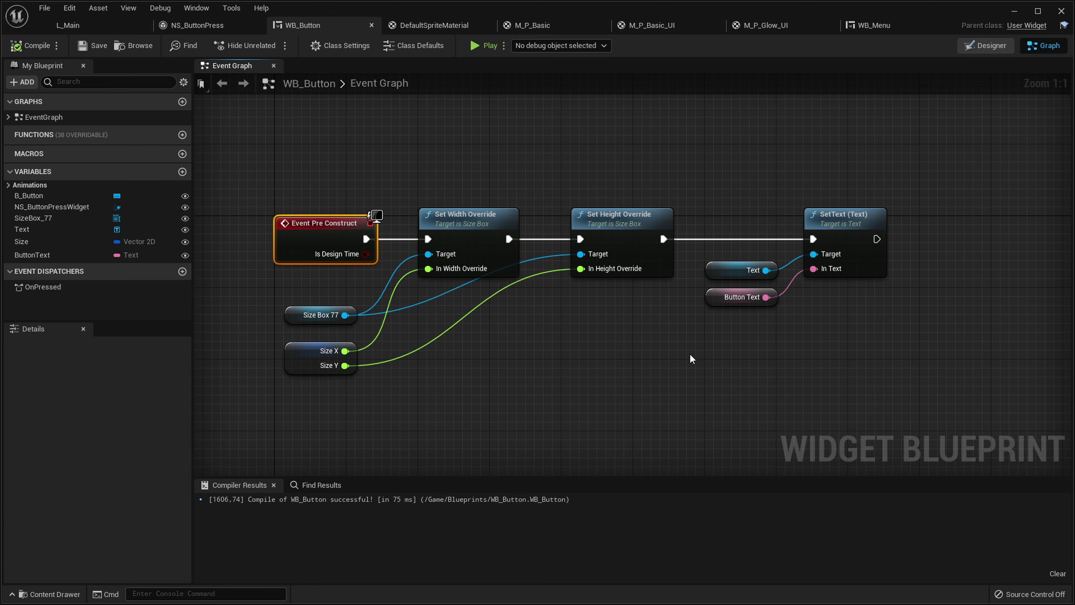
pyautogui.moveTo(694, 361); pyautogui.dragTo(636, 334, button='right')
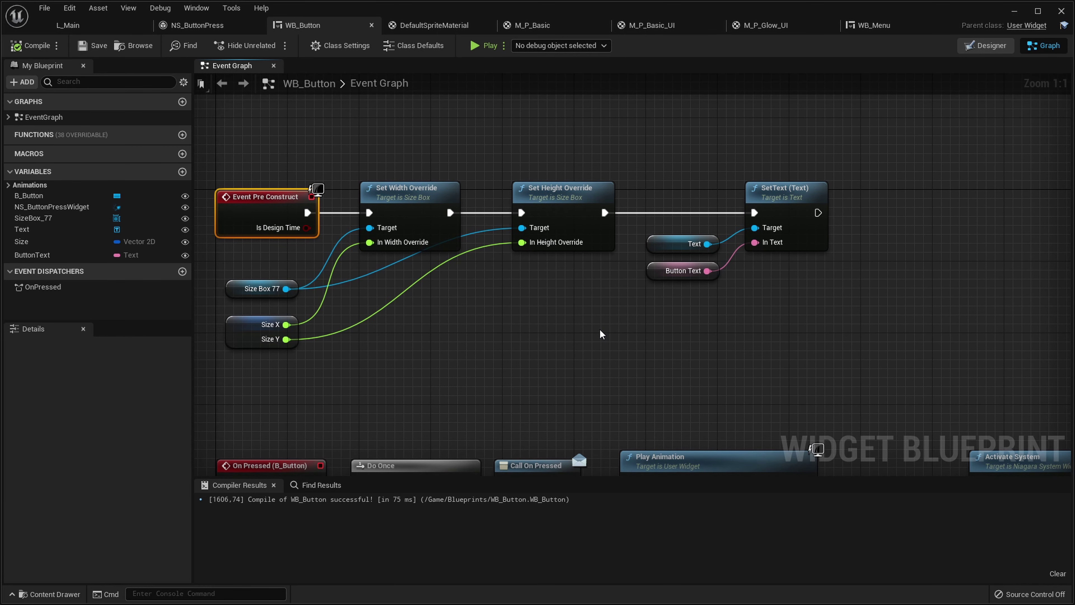
pyautogui.moveTo(668, 315); pyautogui.dragTo(581, 330, button='right')
pyautogui.click(51, 206)
pyautogui.moveTo(51, 206); pyautogui.dragTo(669, 315)
# Add Get Niagara Component from the getter, then search 'set niagara vec' from its Return Value
pyautogui.moveTo(598, 306); pyautogui.dragTo(672, 293)
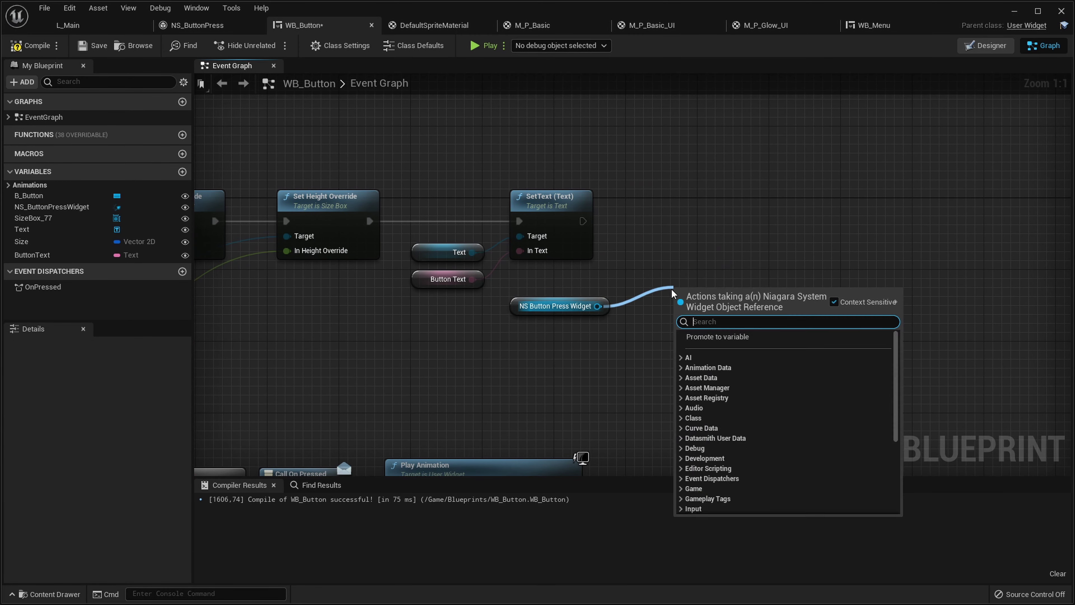
pyautogui.write('get')
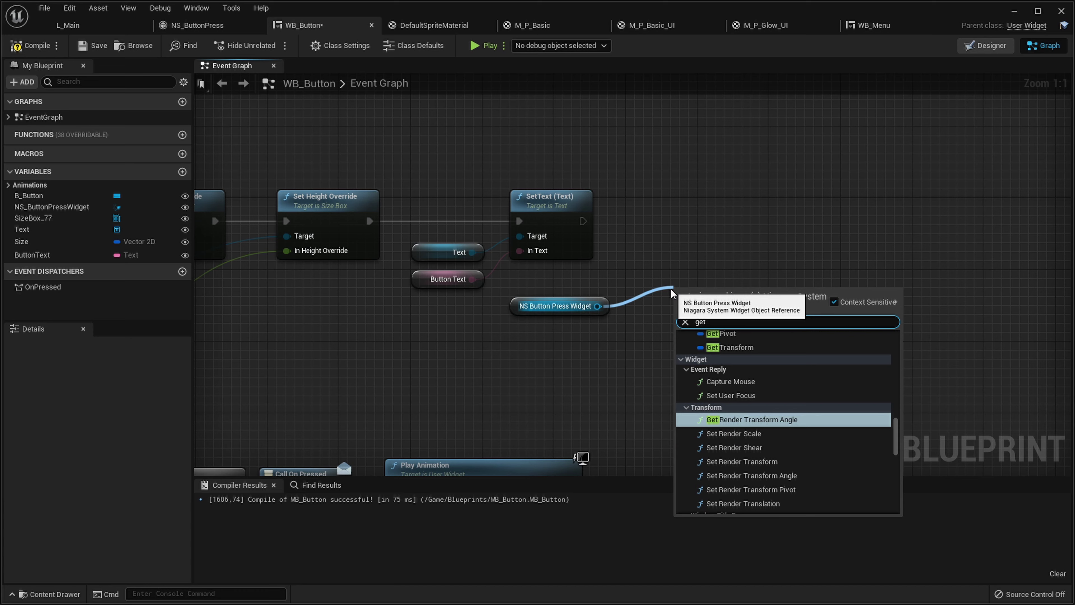
pyautogui.write(' niagara')
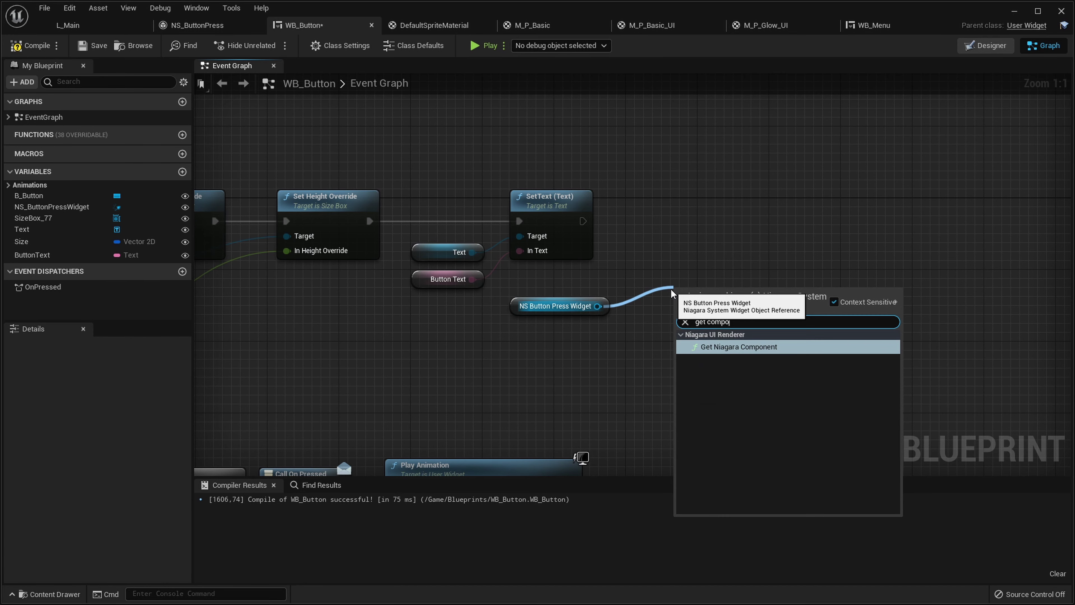
pyautogui.press('Return')
pyautogui.moveTo(774, 314); pyautogui.dragTo(893, 258)
pyautogui.write('set nia')
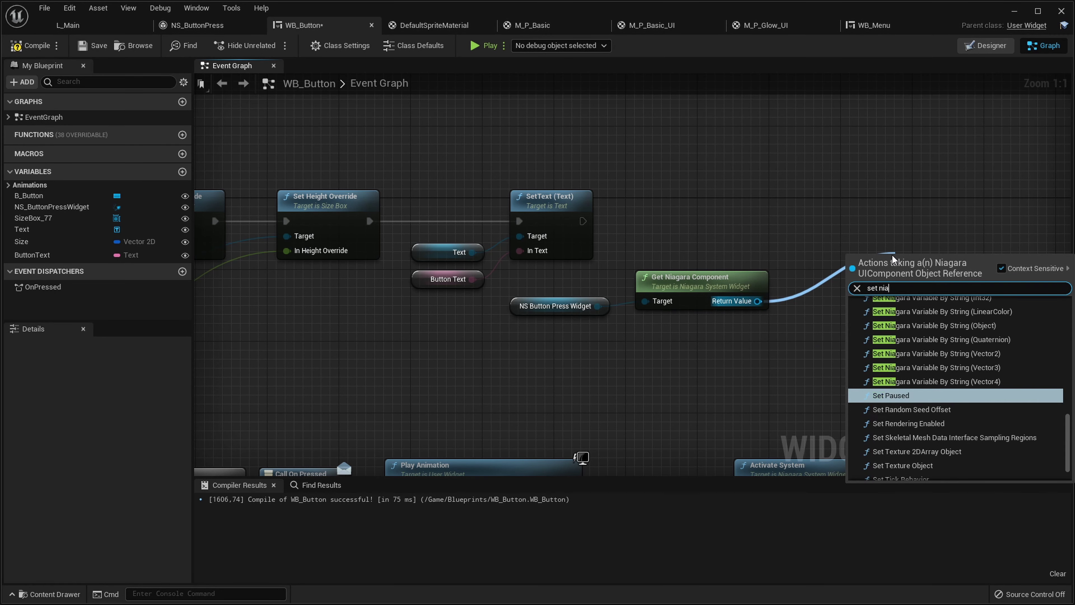
pyautogui.write('gara vec')
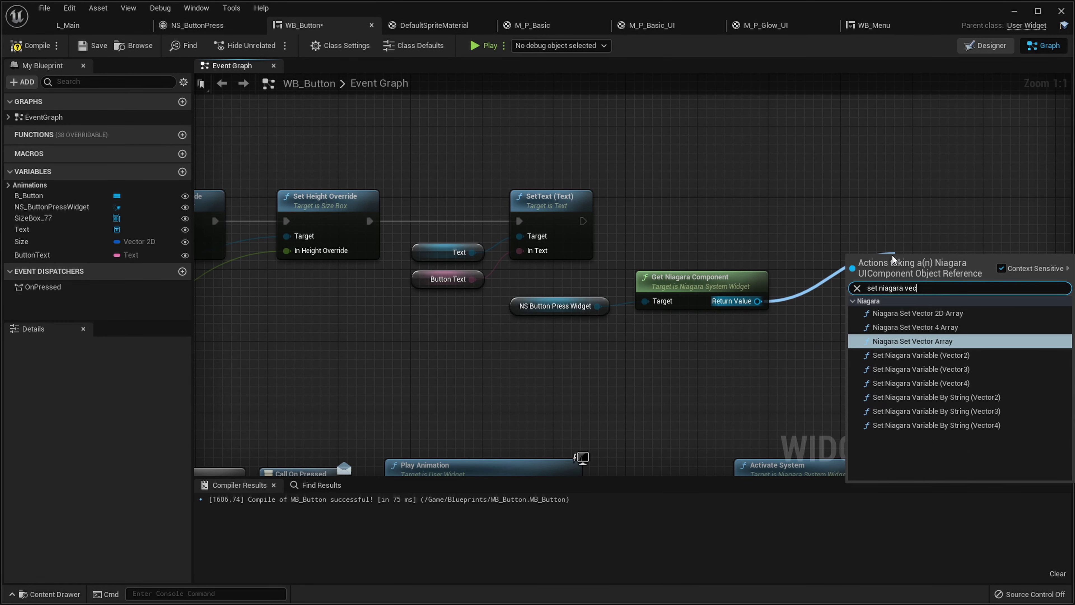
# Add a Set Niagara Variable (Vector3) node after SetText and name its variable ButtonSize
pyautogui.click(927, 370)
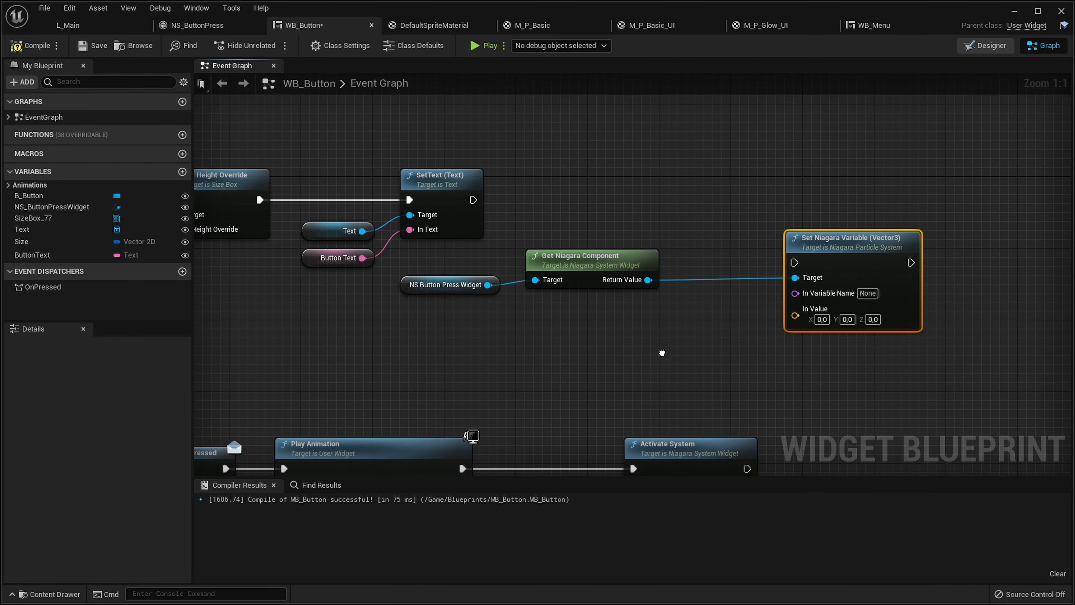
pyautogui.moveTo(795, 262); pyautogui.dragTo(472, 199)
pyautogui.moveTo(859, 243); pyautogui.dragTo(761, 180)
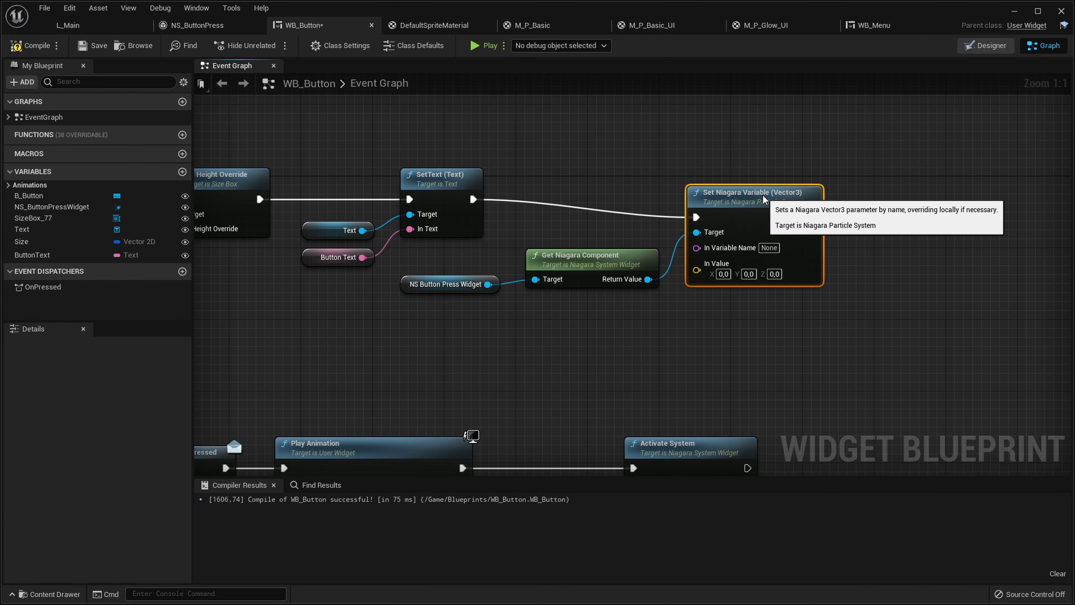
pyautogui.click(770, 330)
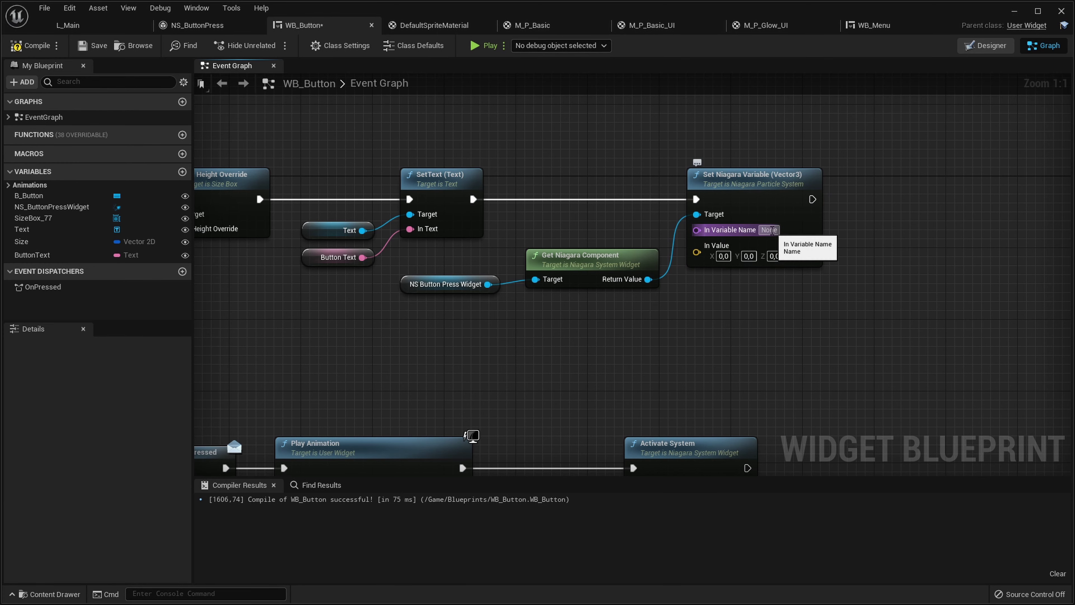
pyautogui.click(221, 30)
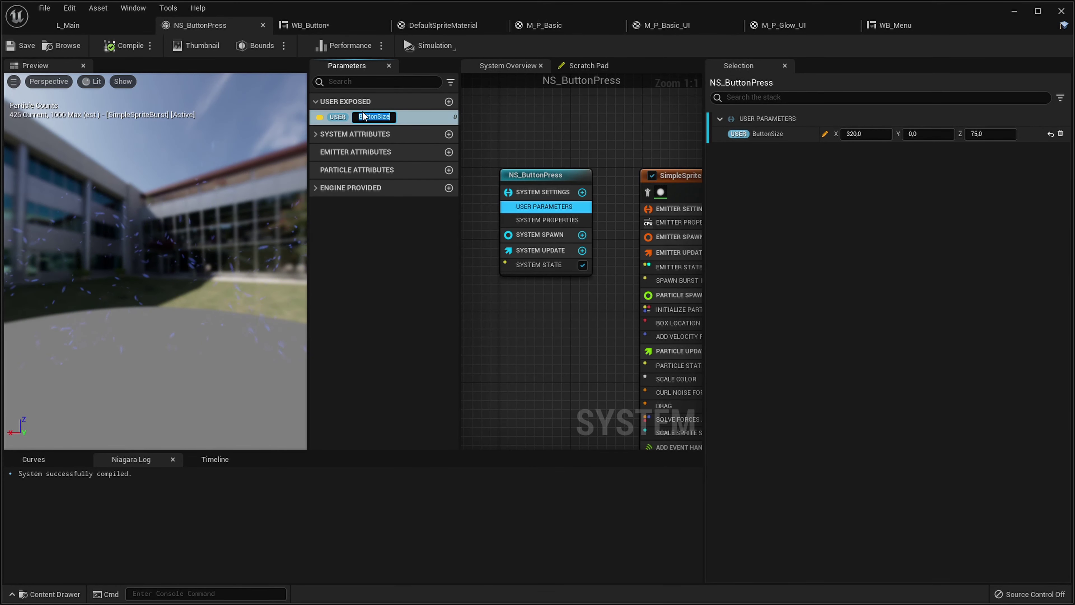
pyautogui.click(330, 26)
pyautogui.click(726, 238)
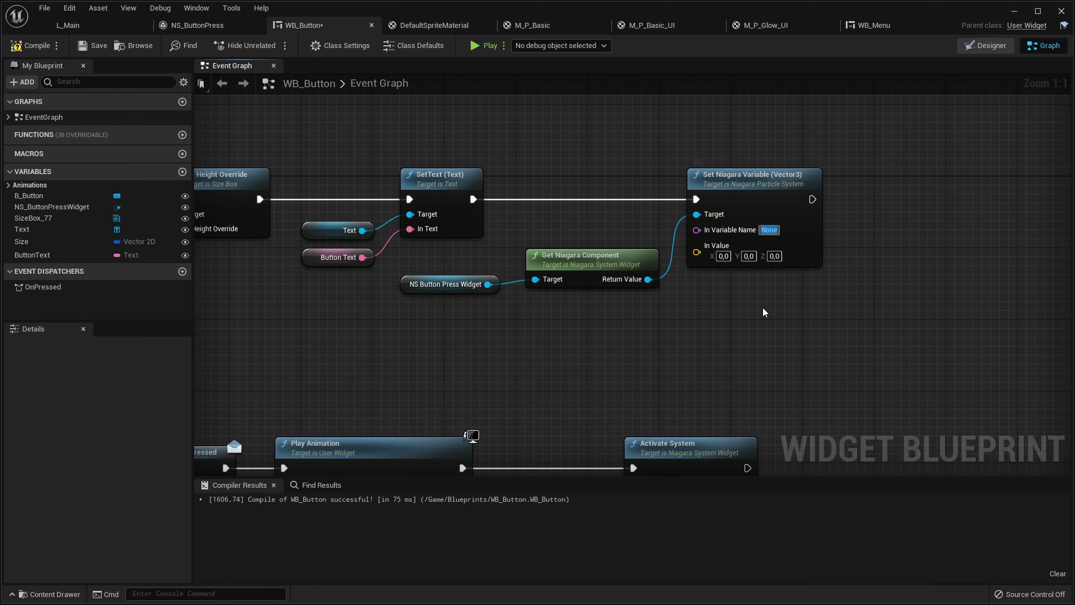
pyautogui.write('ButtonSize')
# Place a Get Size node for the widget's Size beside the Niagara setter
pyautogui.moveTo(711, 359); pyautogui.dragTo(764, 300, button='right')
pyautogui.moveTo(26, 241); pyautogui.dragTo(607, 253)
pyautogui.moveTo(651, 251); pyautogui.dragTo(493, 261, button='right')
pyautogui.moveTo(591, 212); pyautogui.dragTo(617, 306)
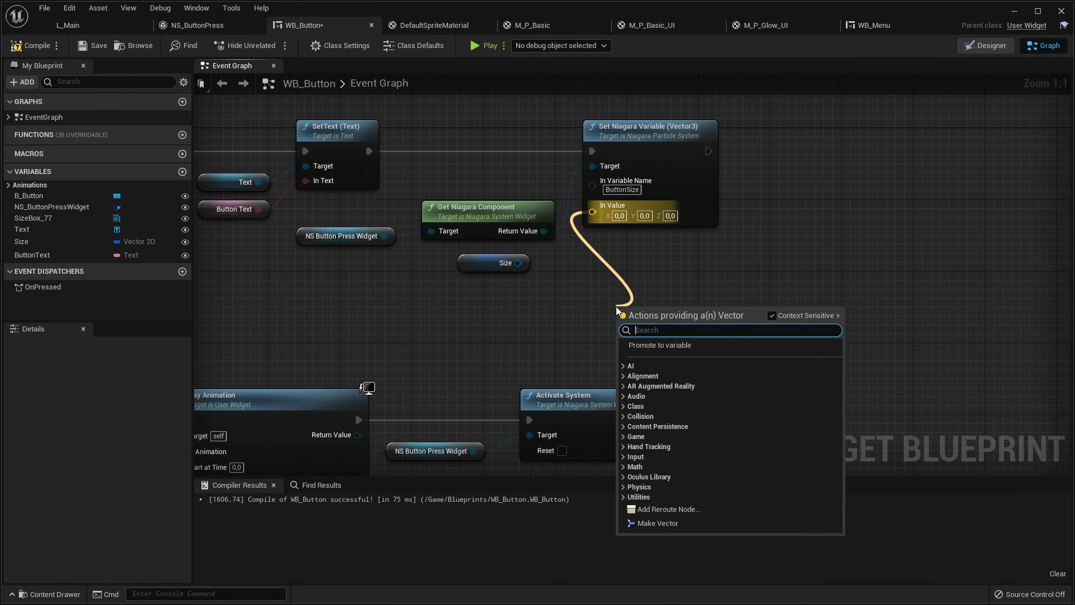
pyautogui.write('make v')
pyautogui.press('Return')
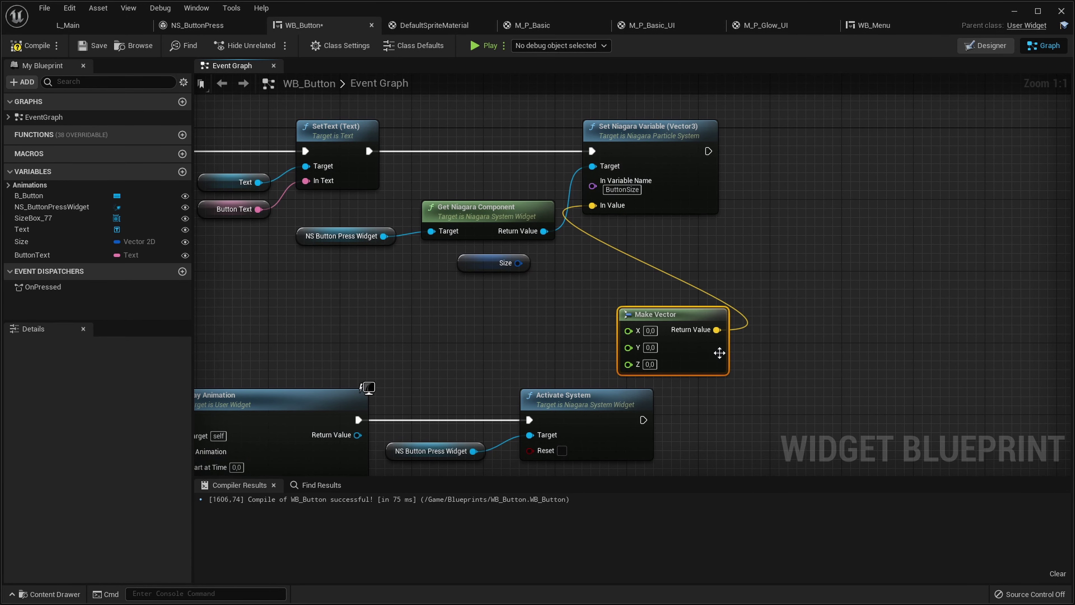
pyautogui.press('Delete')
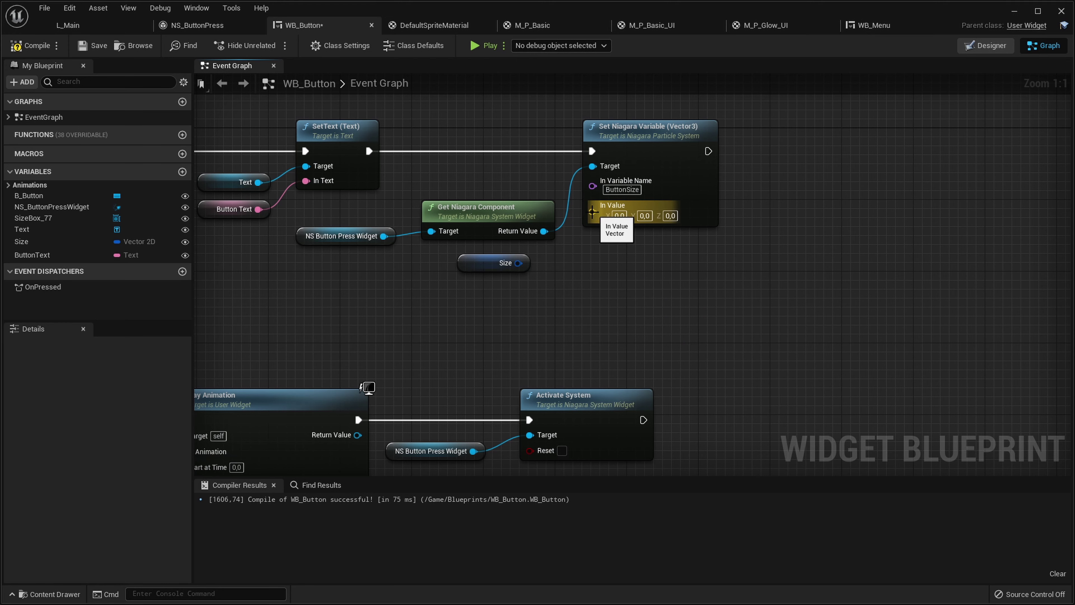
# Split In Value and Size pins, wiring Size X to In Value X and Size Y to In Value Z
pyautogui.rightClick(594, 211)
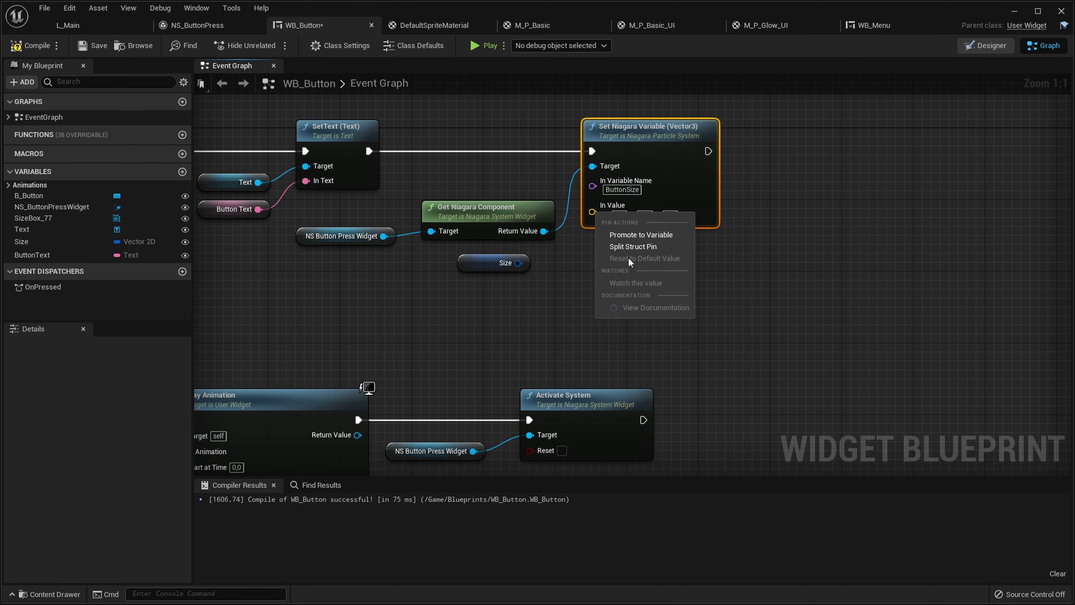
pyautogui.click(634, 247)
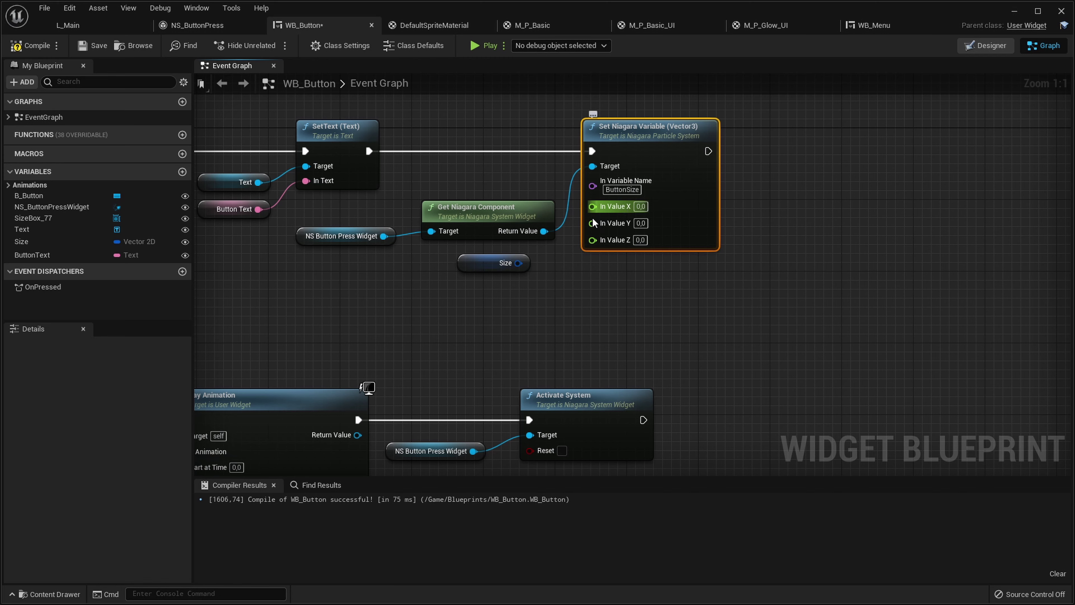
pyautogui.rightClick(518, 264)
pyautogui.click(547, 298)
pyautogui.moveTo(544, 329); pyautogui.dragTo(583, 343, button='right')
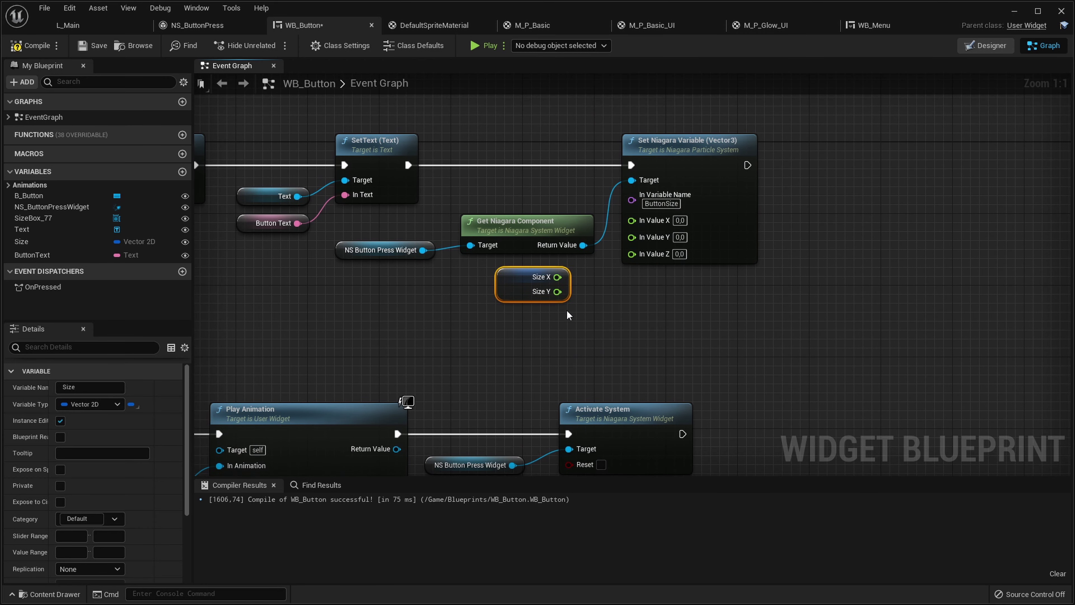
pyautogui.moveTo(556, 277); pyautogui.dragTo(632, 221)
pyautogui.moveTo(549, 292); pyautogui.dragTo(640, 257)
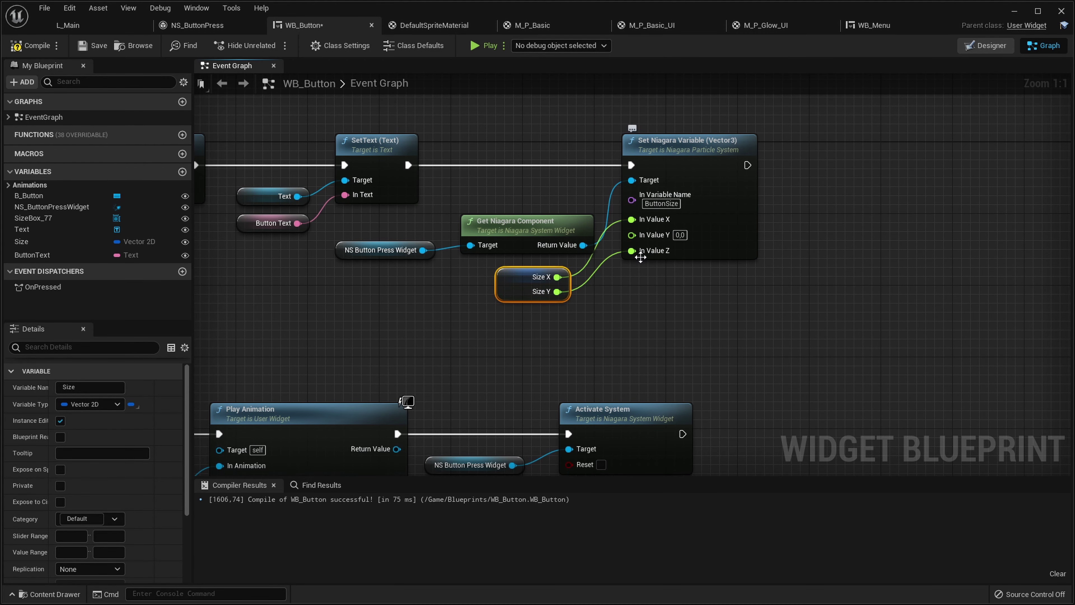
pyautogui.moveTo(640, 257); pyautogui.dragTo(668, 266, button='right')
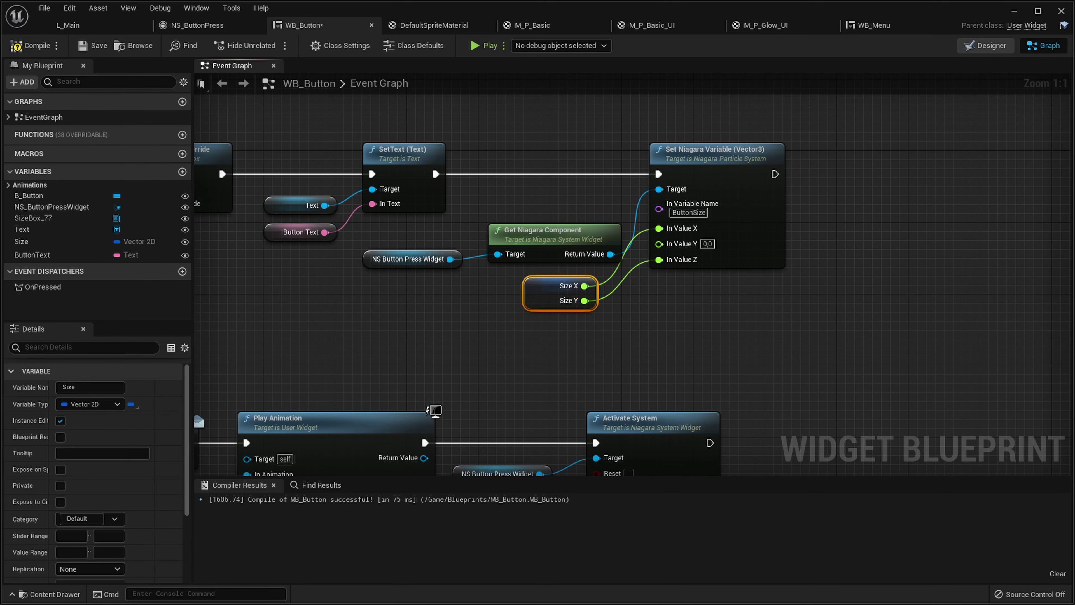
# Compile WB_Button, play L_Main, press the menu Buttons to see their bursts, then stop
pyautogui.click(26, 45)
pyautogui.click(83, 26)
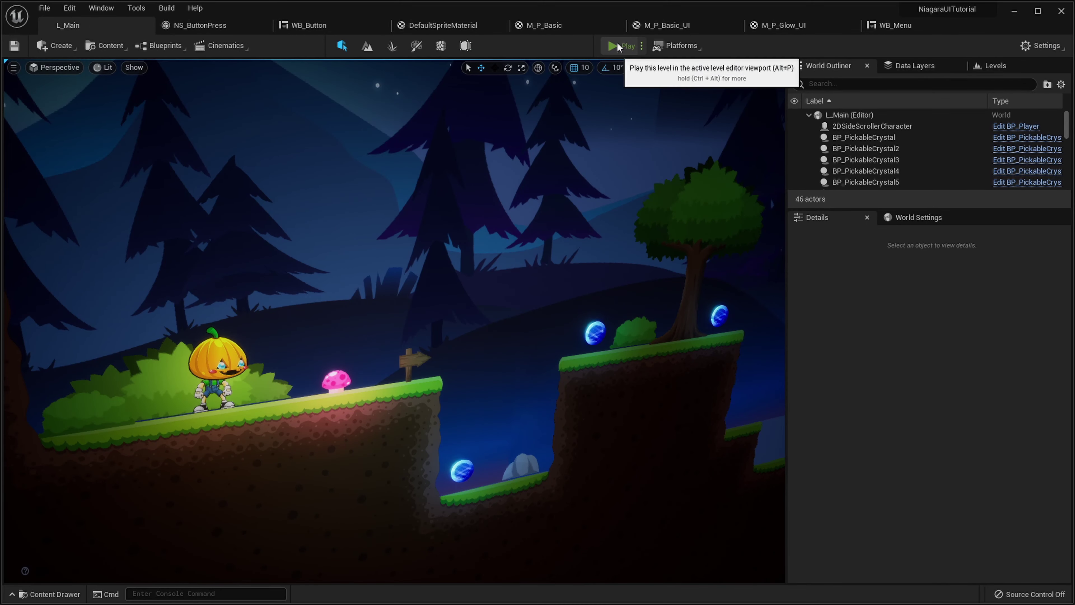
pyautogui.click(612, 45)
pyautogui.click(254, 190)
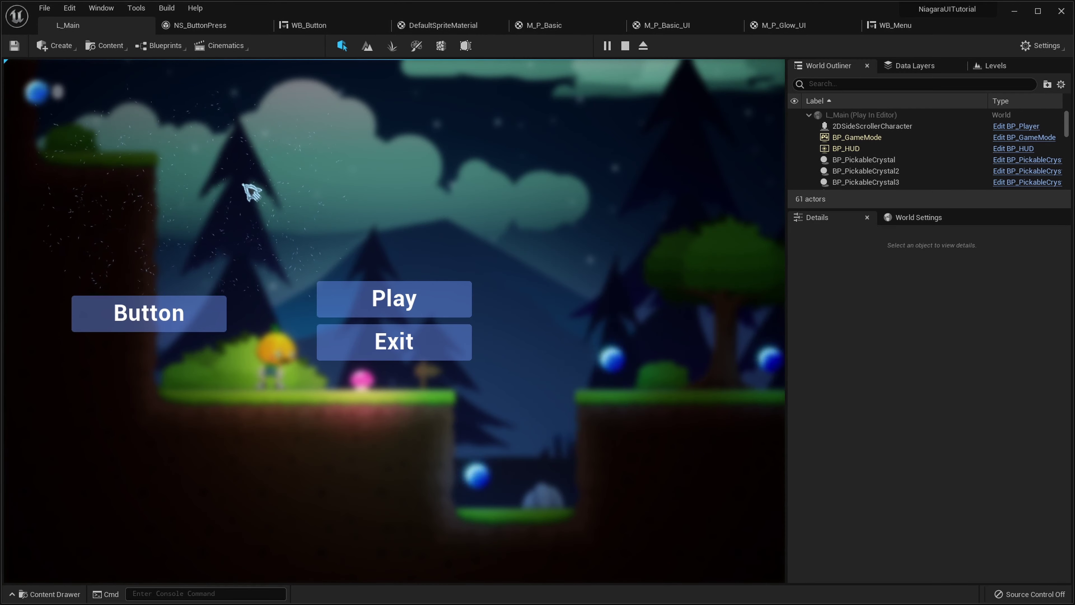
pyautogui.click(168, 324)
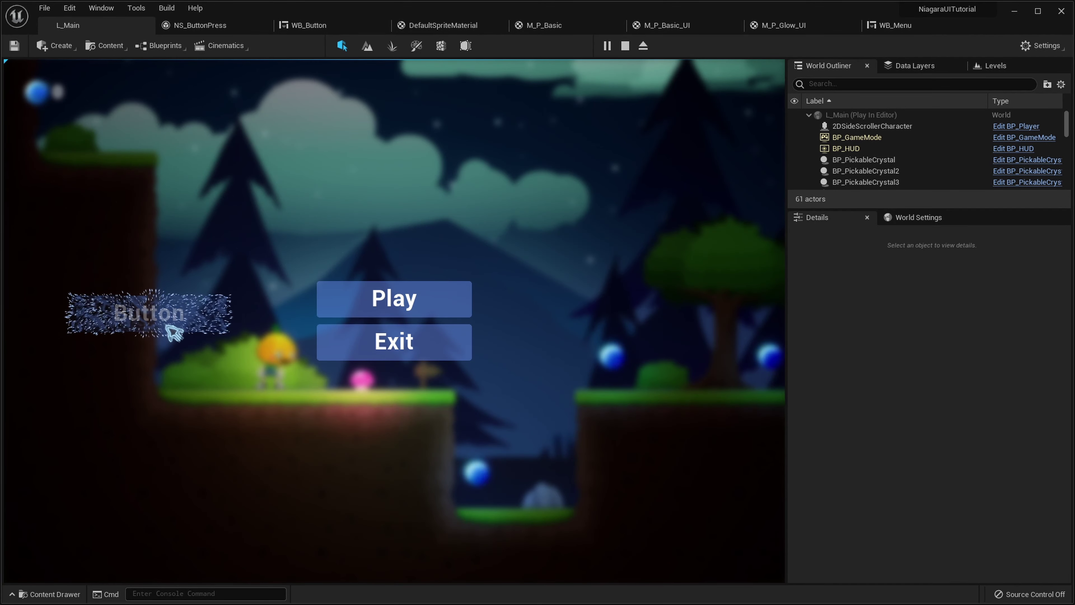
pyautogui.click(361, 307)
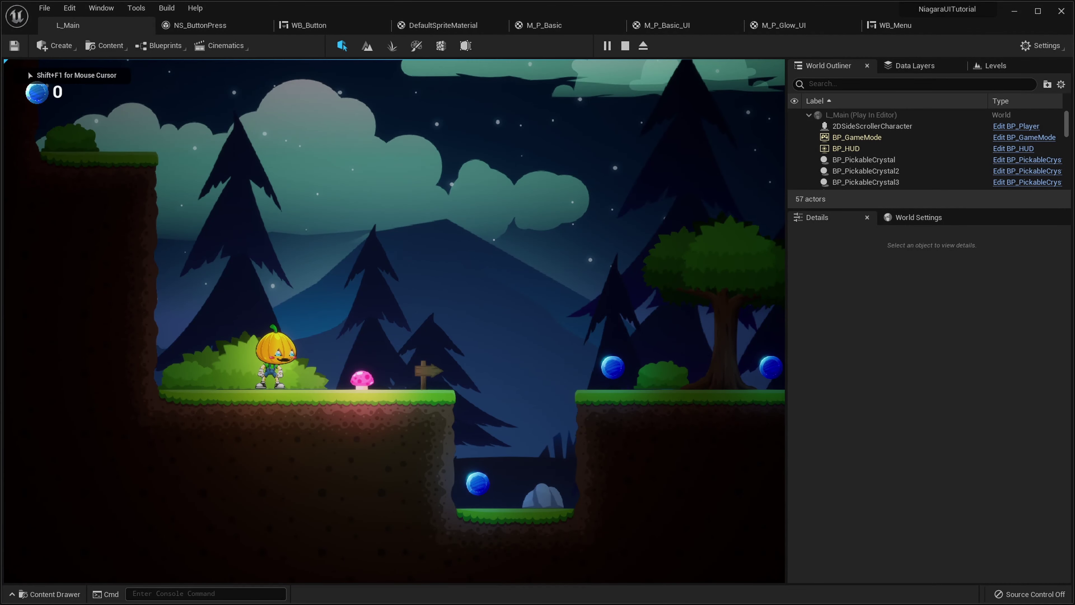
pyautogui.press('Escape')
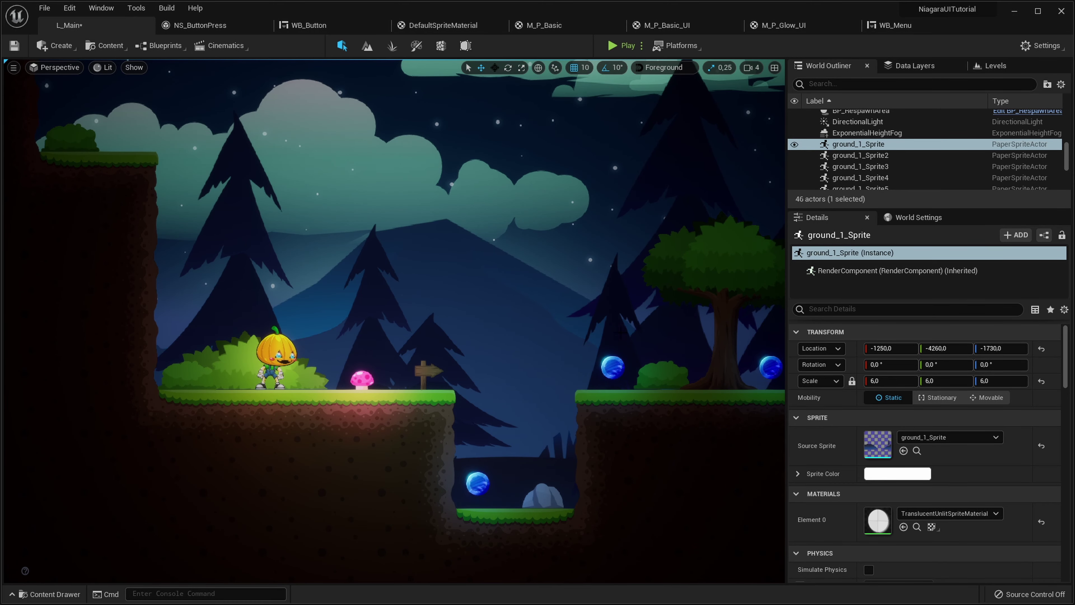
# Replay the level, pressing the small then the large Button to compare bursts, then start the game
pyautogui.click(621, 46)
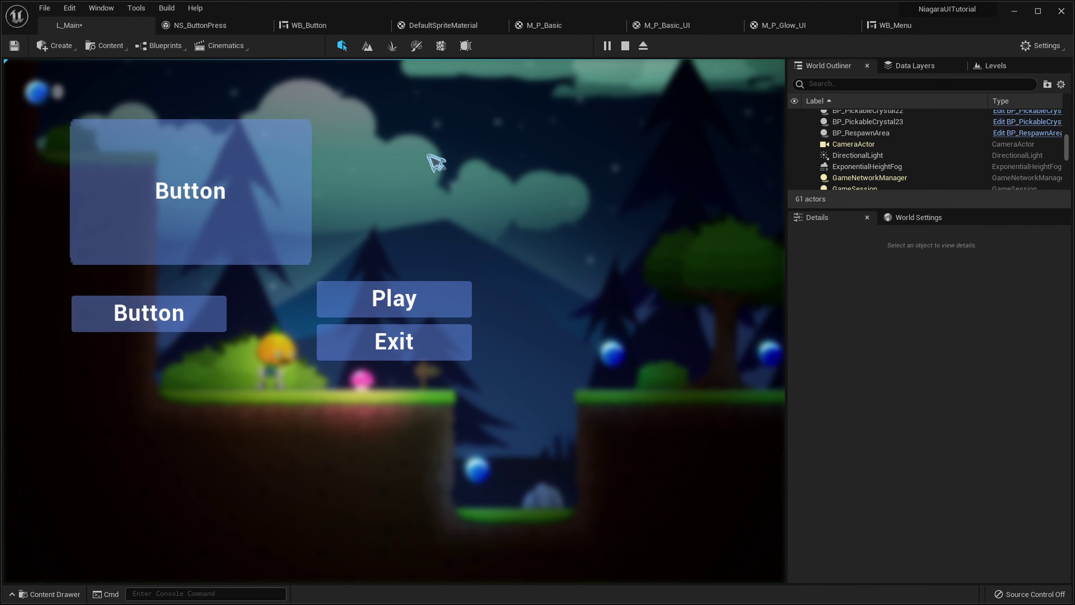
pyautogui.click(132, 328)
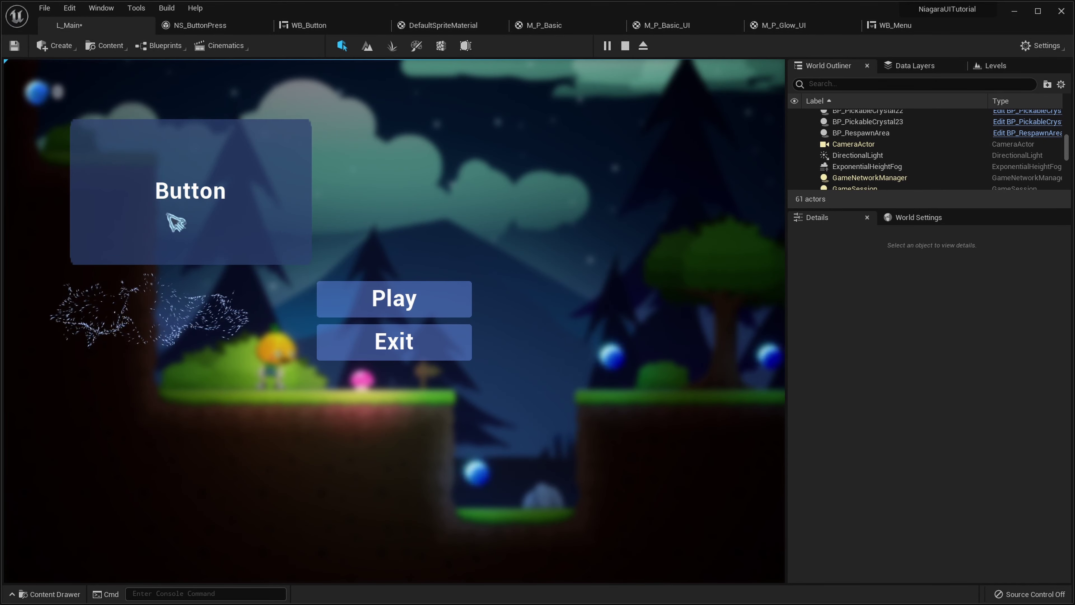
pyautogui.click(173, 216)
pyautogui.click(417, 299)
# Run the pumpkin right with D and Space jumps onto the floating platform and across the gap
pyautogui.press('d')
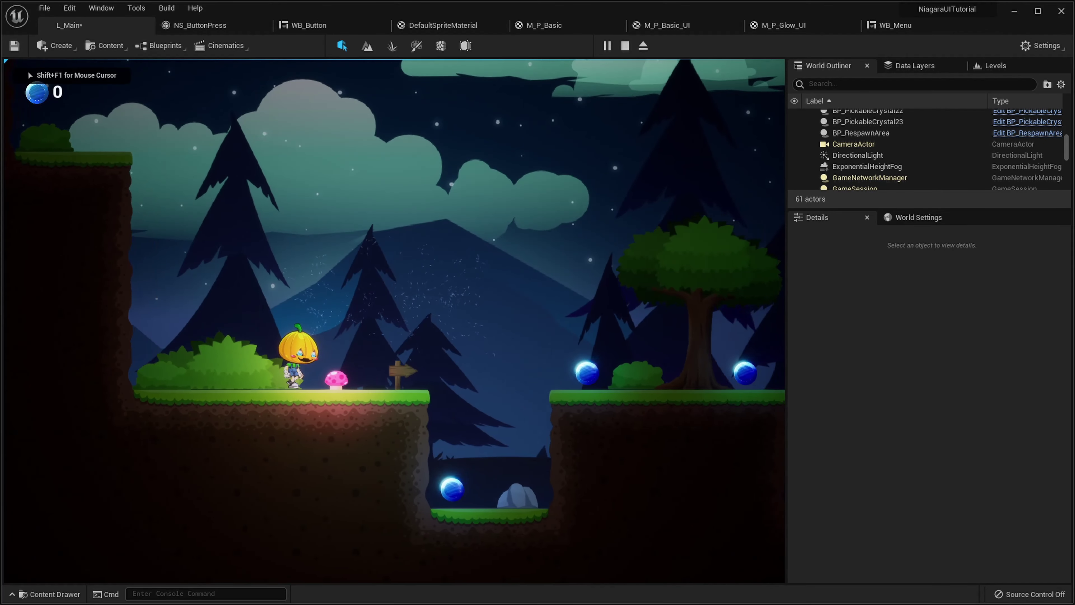
pyautogui.press('space')
pyautogui.press('d')
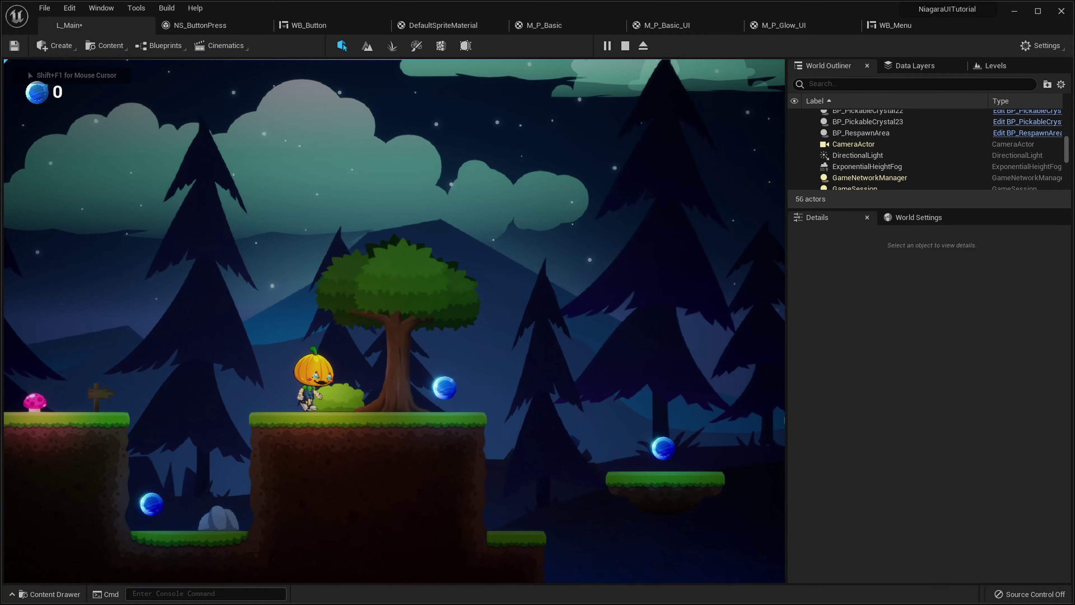
pyautogui.press('space')
pyautogui.press('d')
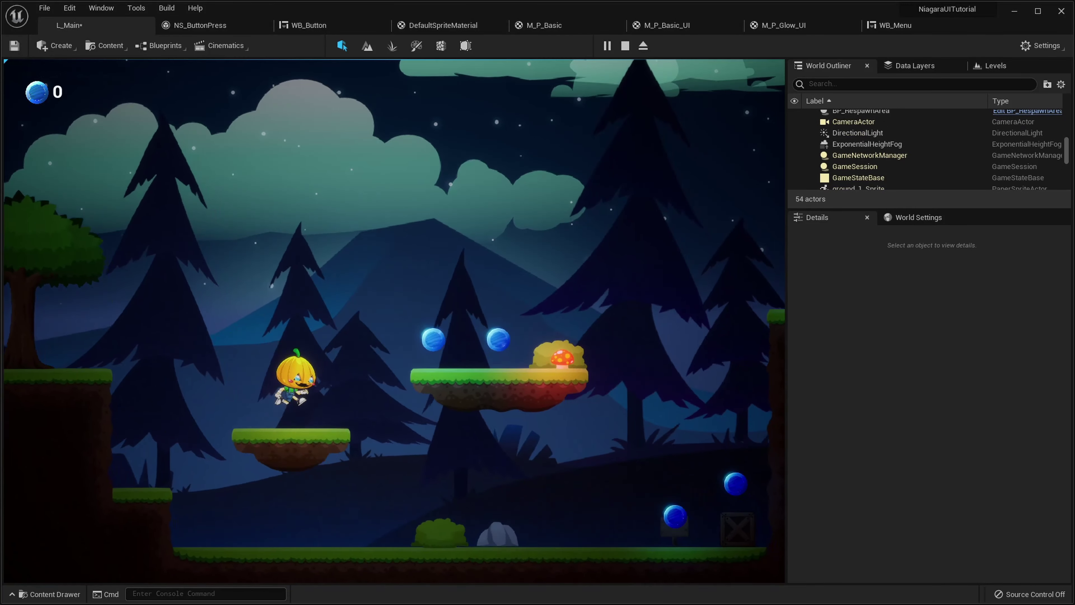
pyautogui.press('space')
pyautogui.press('space')
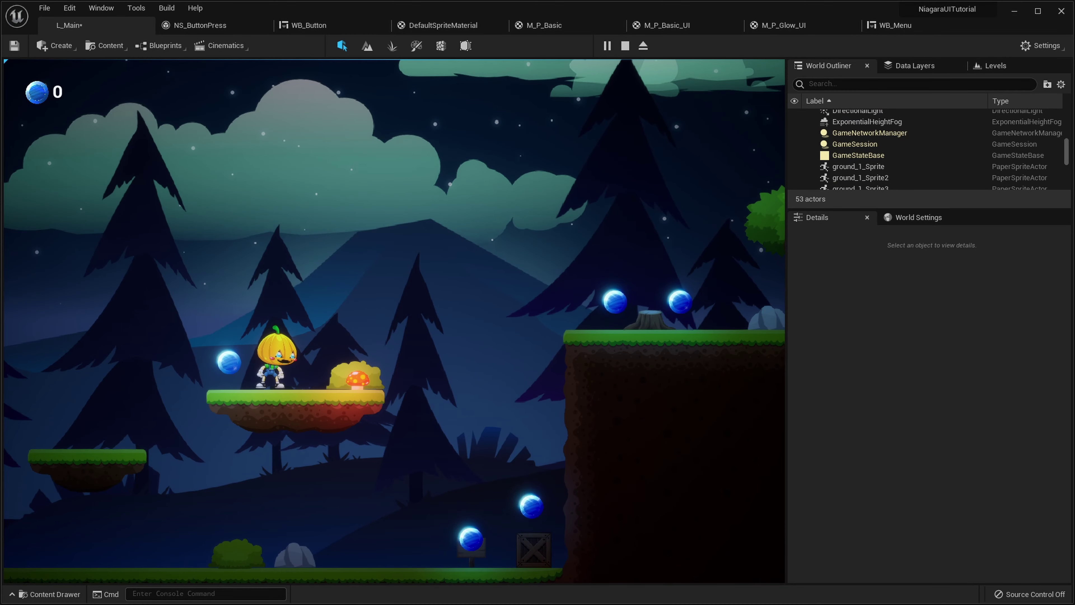
pyautogui.hotkey('shift', 'F1')
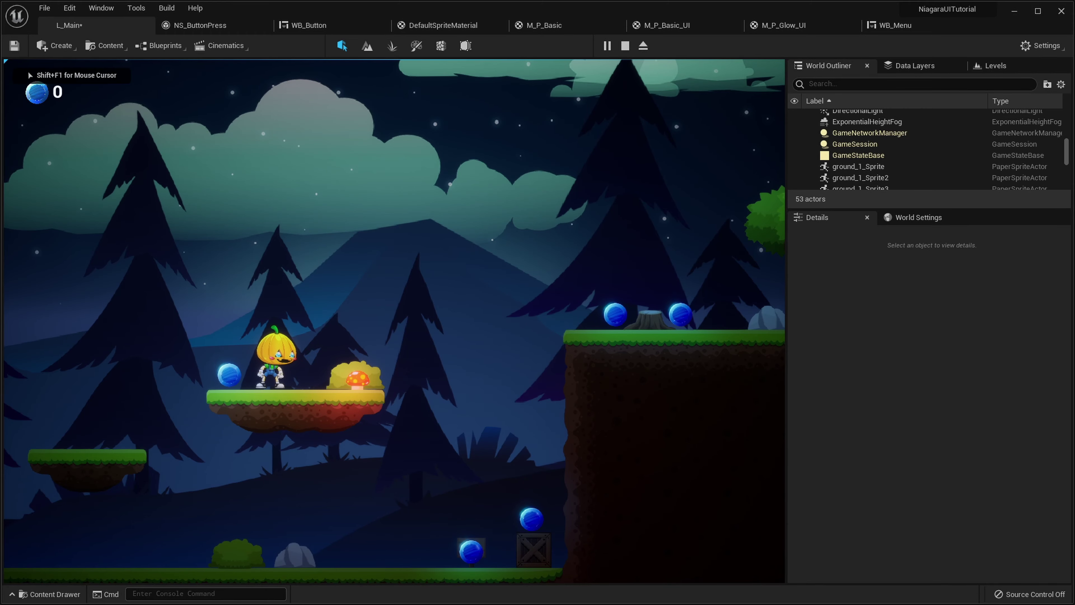
pyautogui.press('d')
pyautogui.press('space')
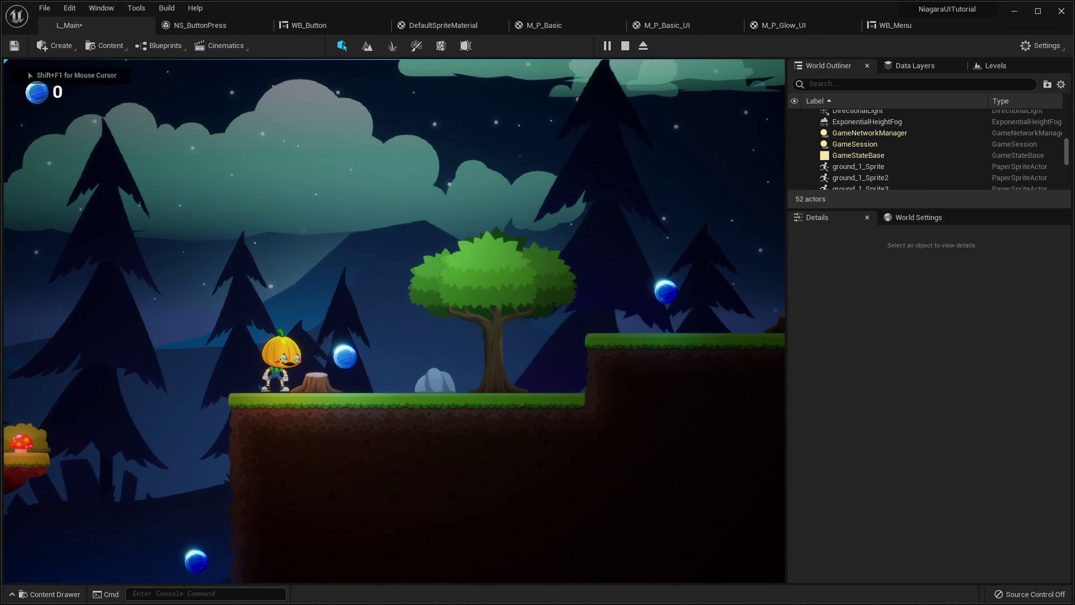